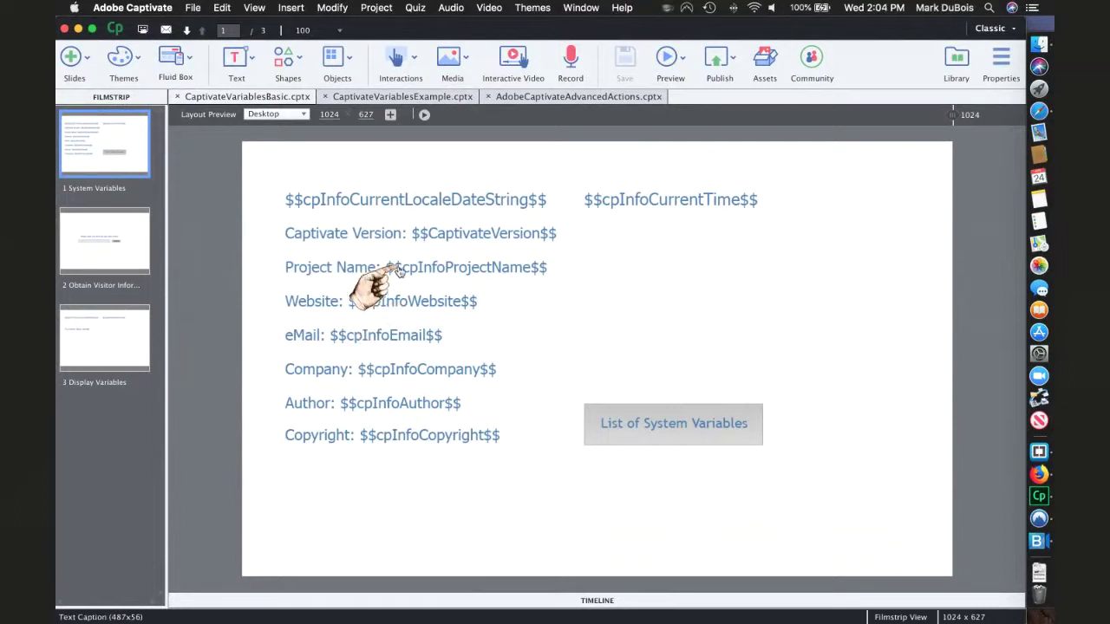
- Open the Project menu while the System Variables slide is showing
click(371, 10)
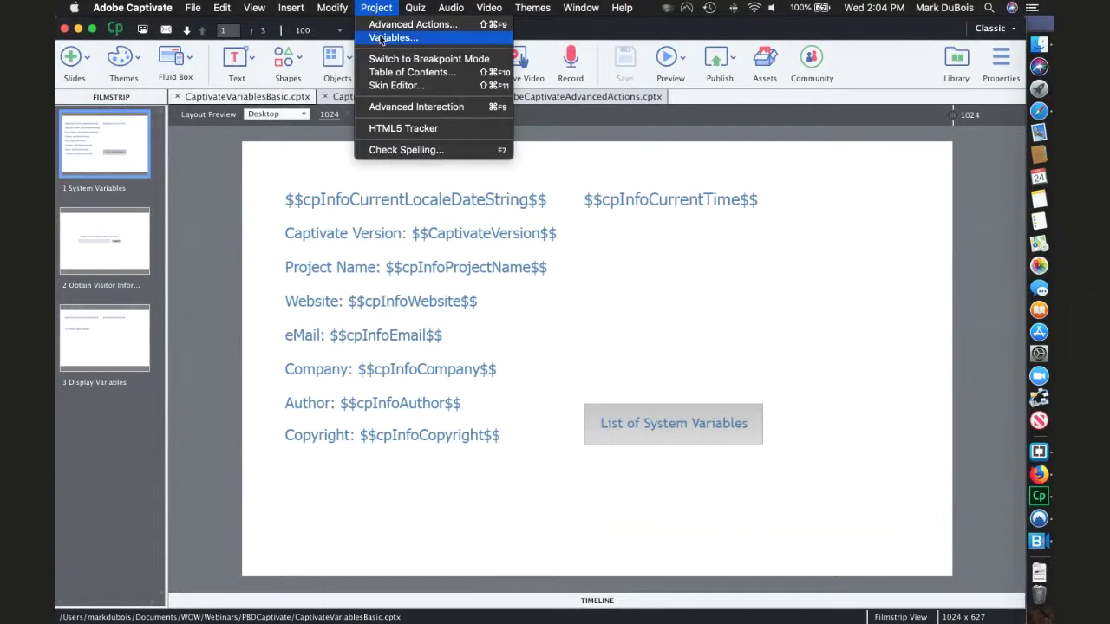
- List the System variables in the Variables dialog, inspect cpInfoAuthor, and close the dialog
click(379, 38)
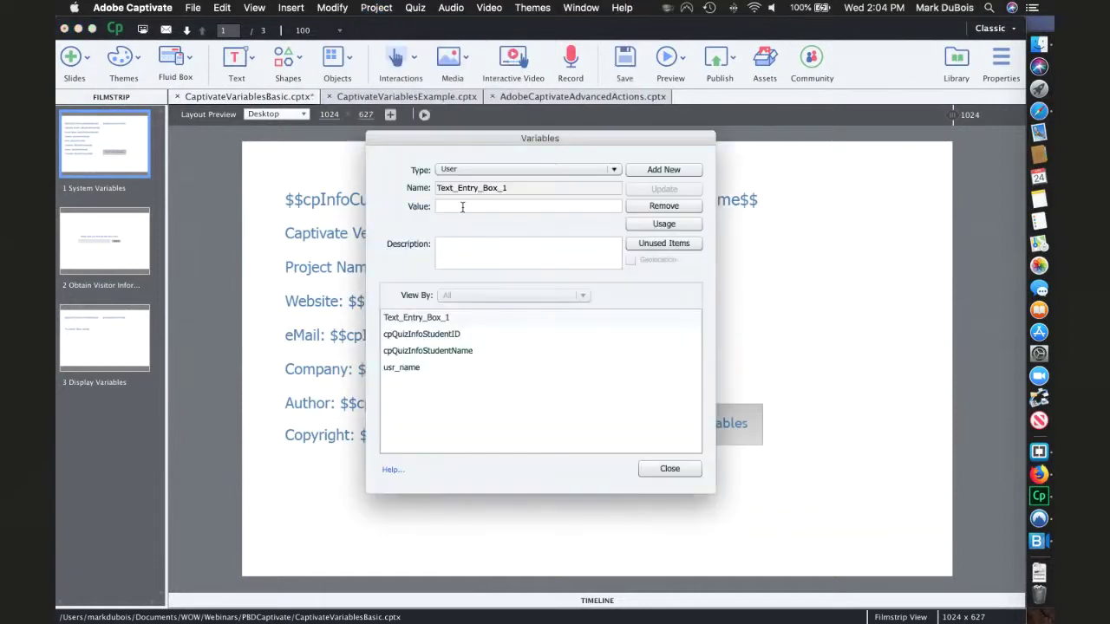
click(615, 171)
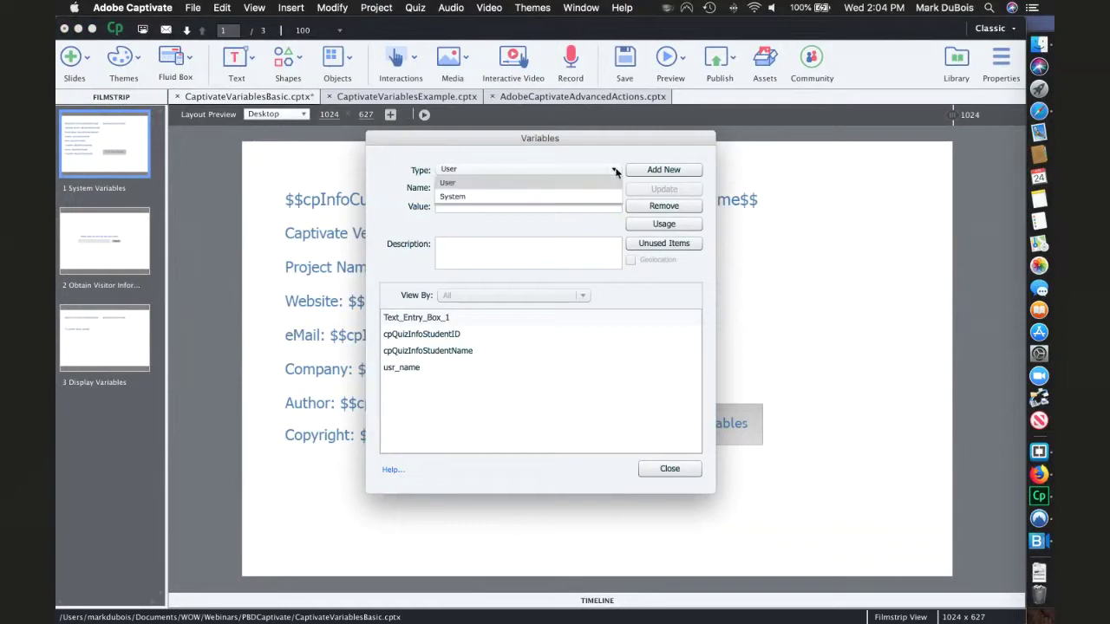
click(465, 199)
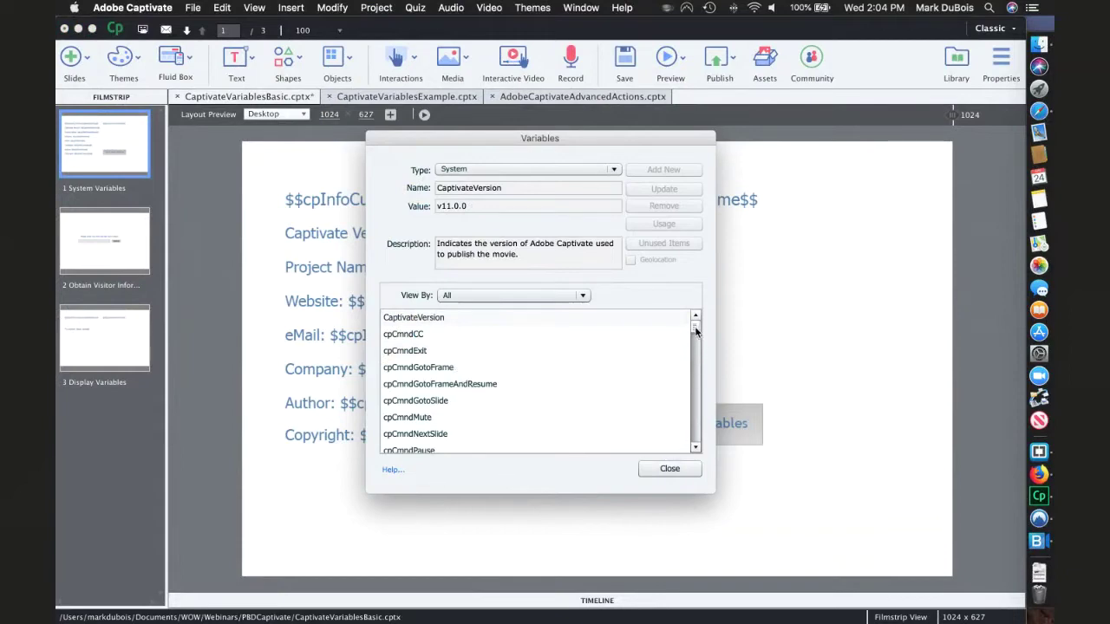
drag(696, 329, 695, 351)
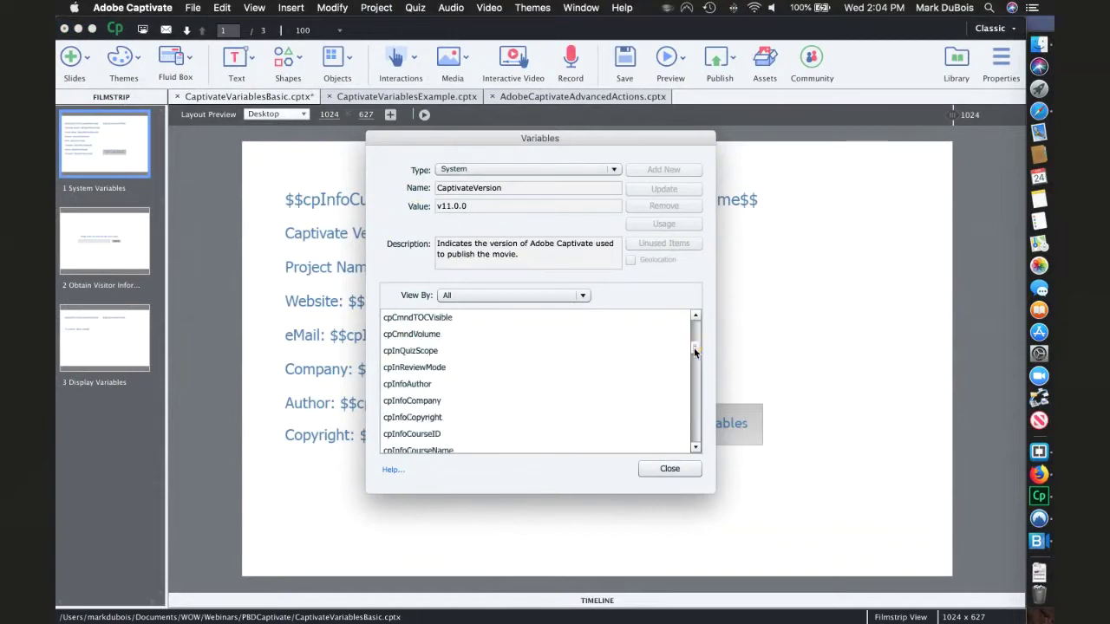
click(397, 384)
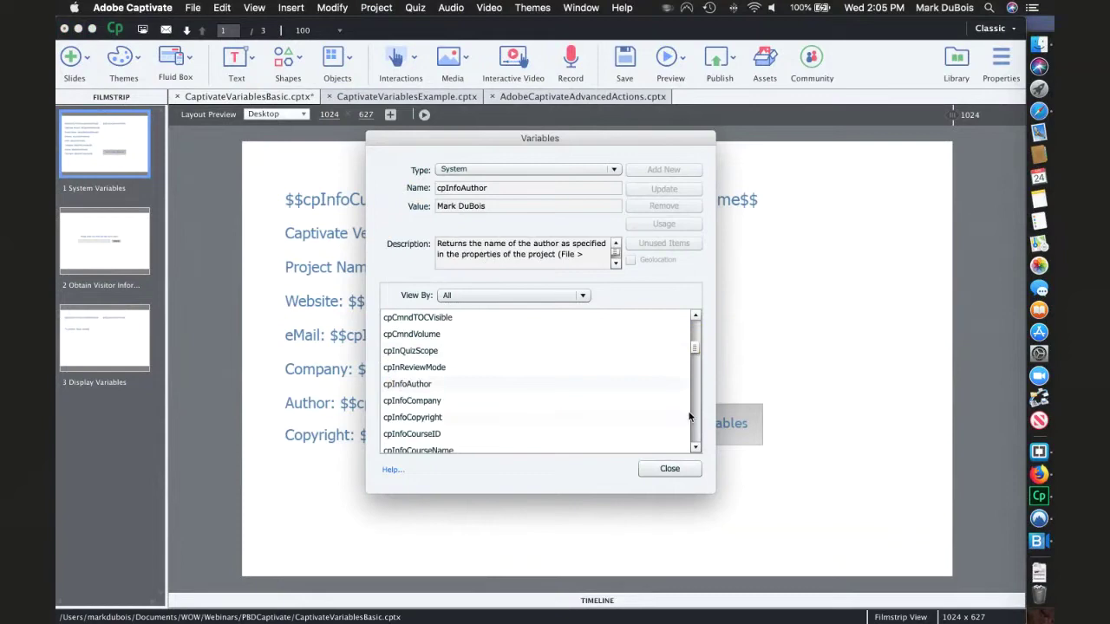
scroll(693, 415, down, 4)
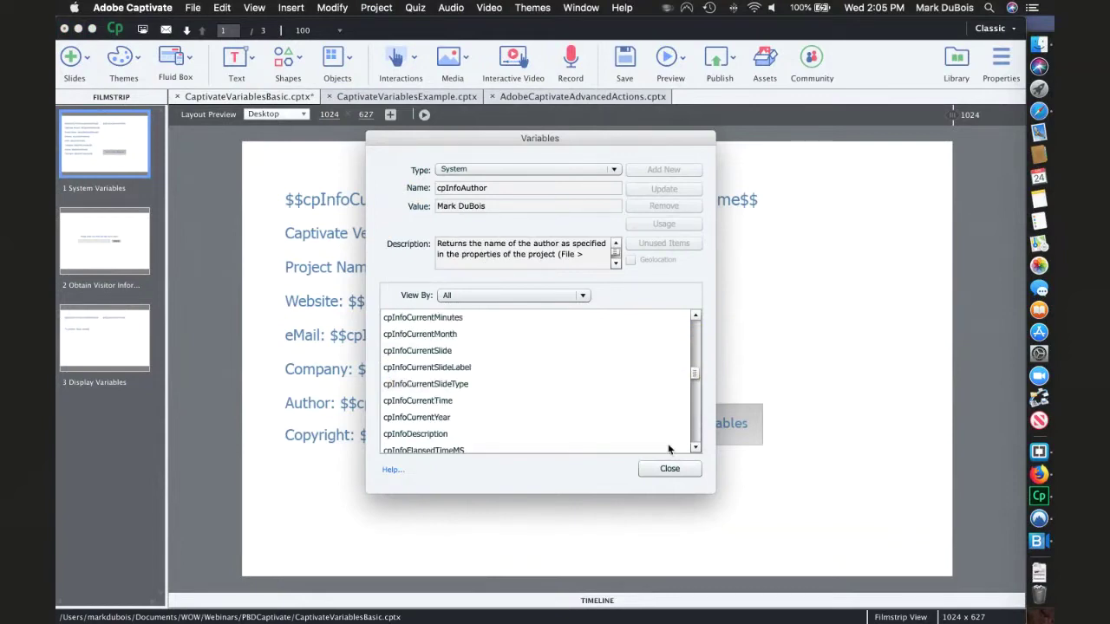
click(666, 468)
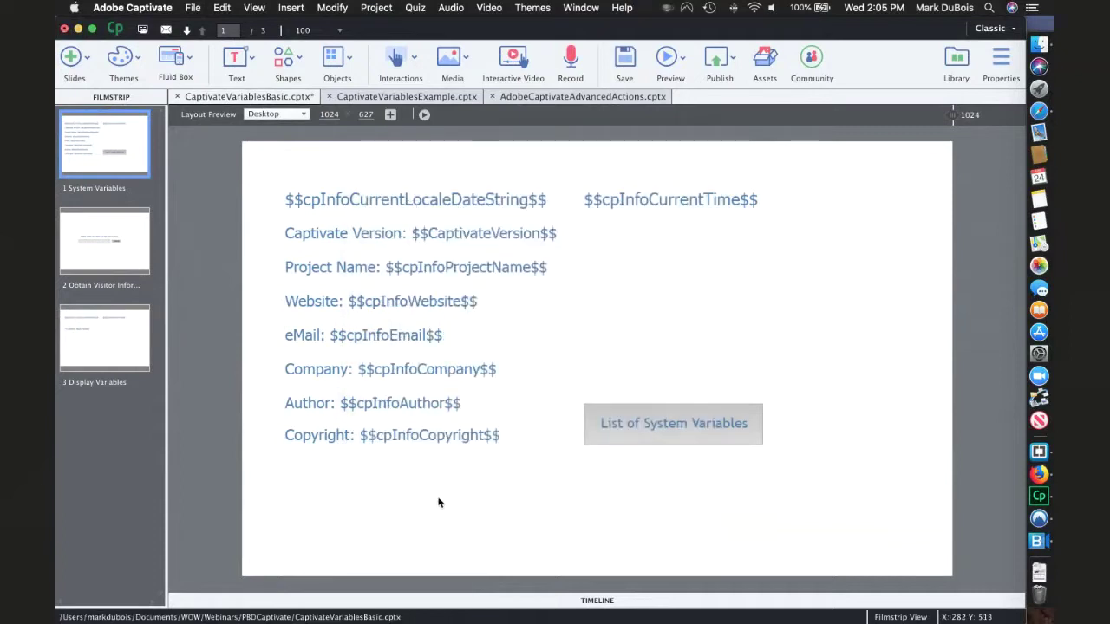
- Save CaptivateVariablesBasic and create a new blank responsive project, untitled1
key(super+s)
click(192, 7)
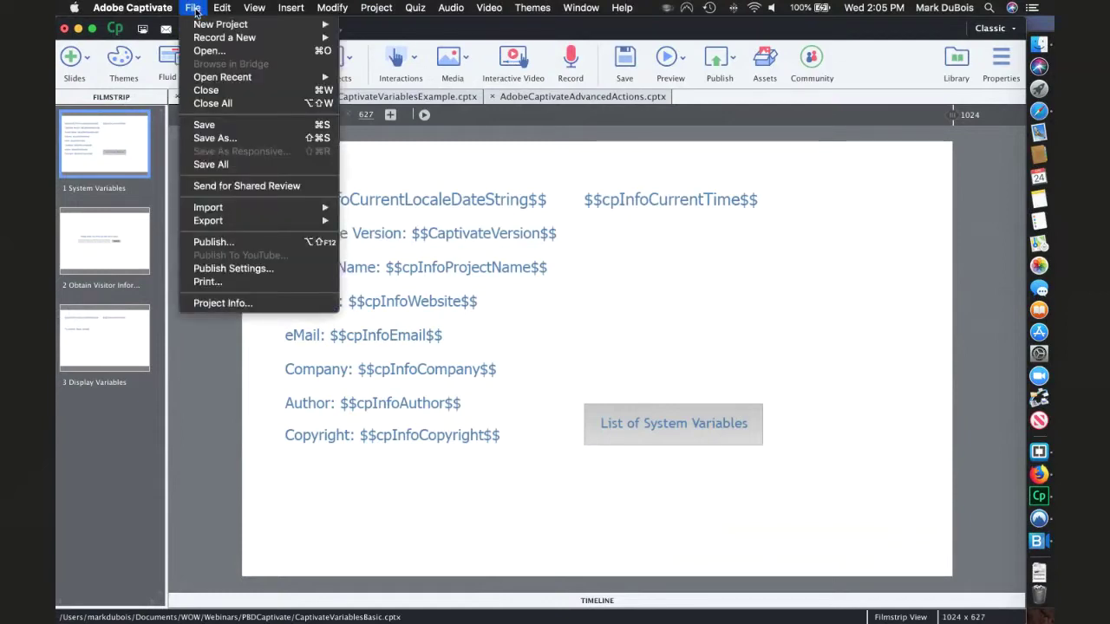
mouse_move(220, 24)
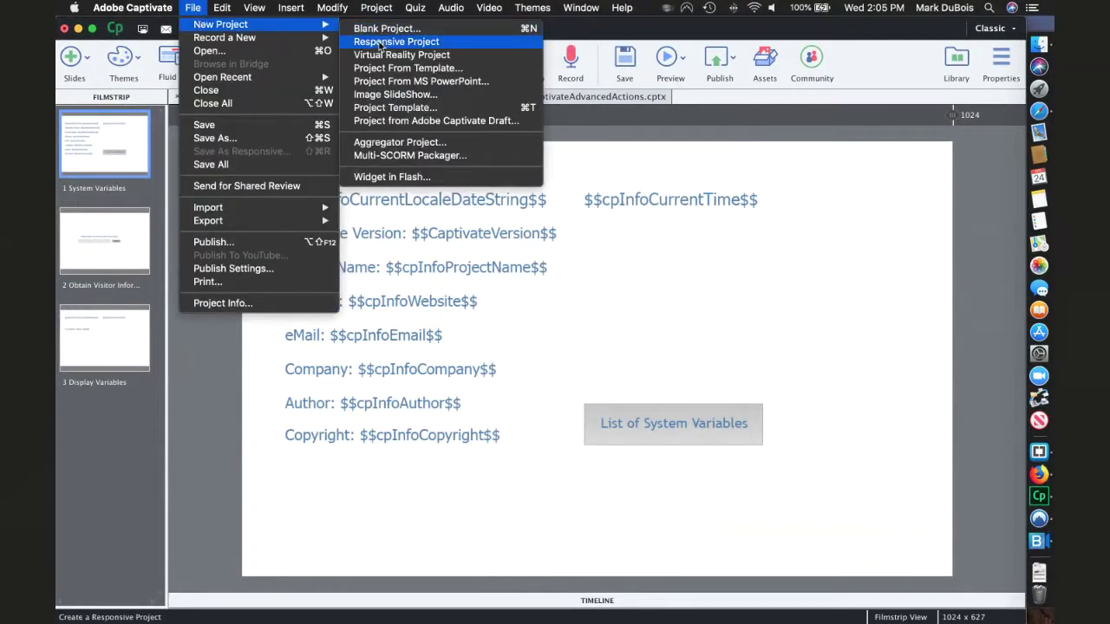
click(381, 44)
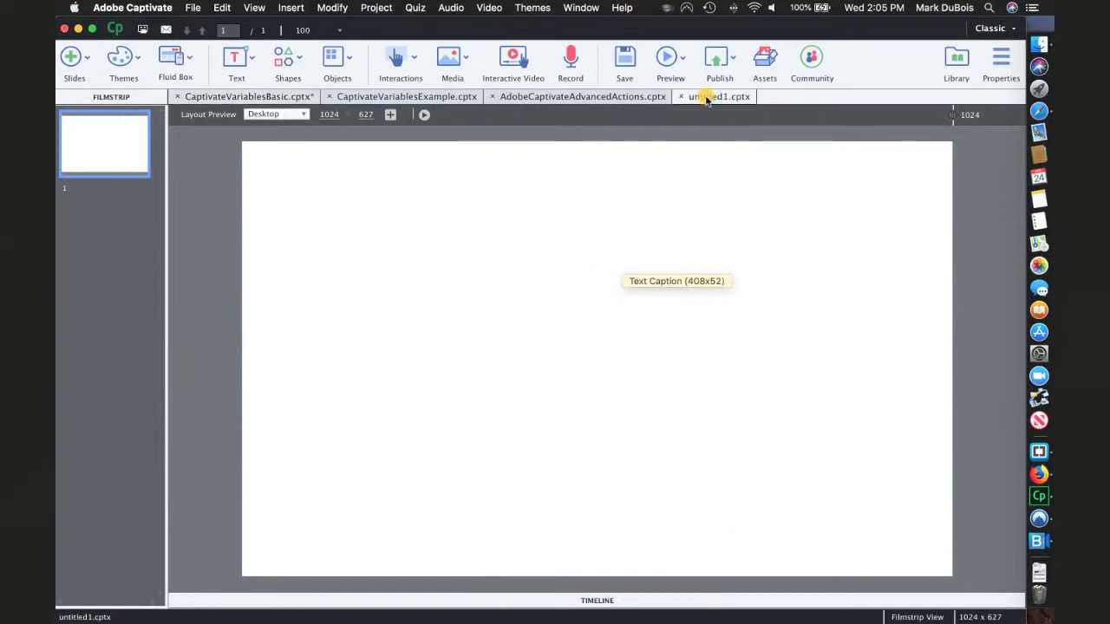
- Browse the Text and Themes galleries, then insert a placeholder Text Caption on the slide
drag(702, 98, 243, 94)
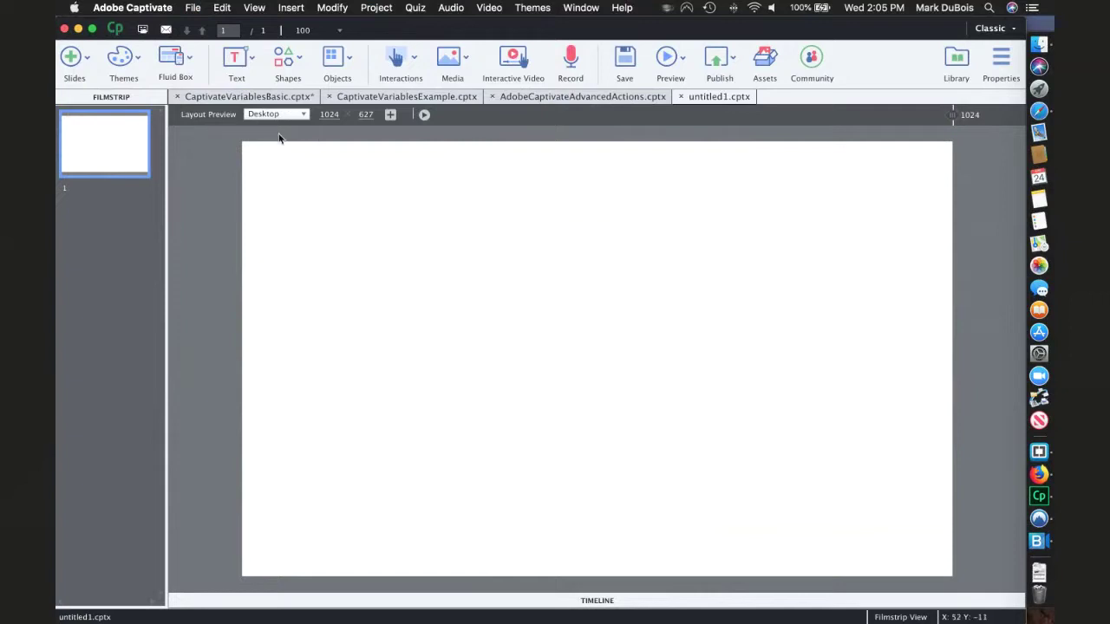
click(252, 57)
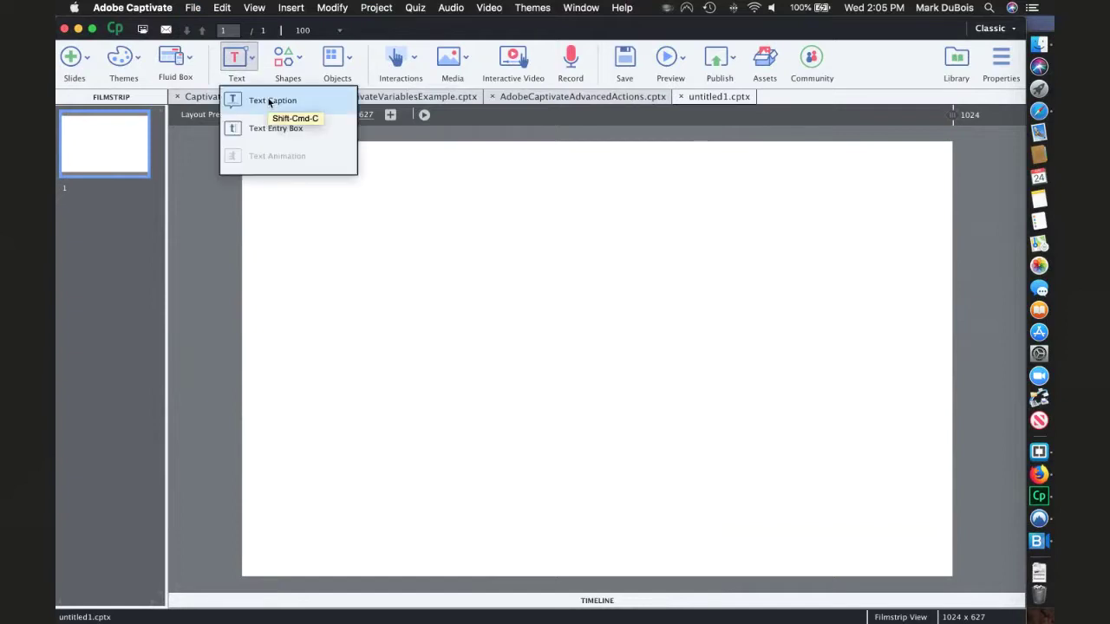
click(208, 168)
click(138, 59)
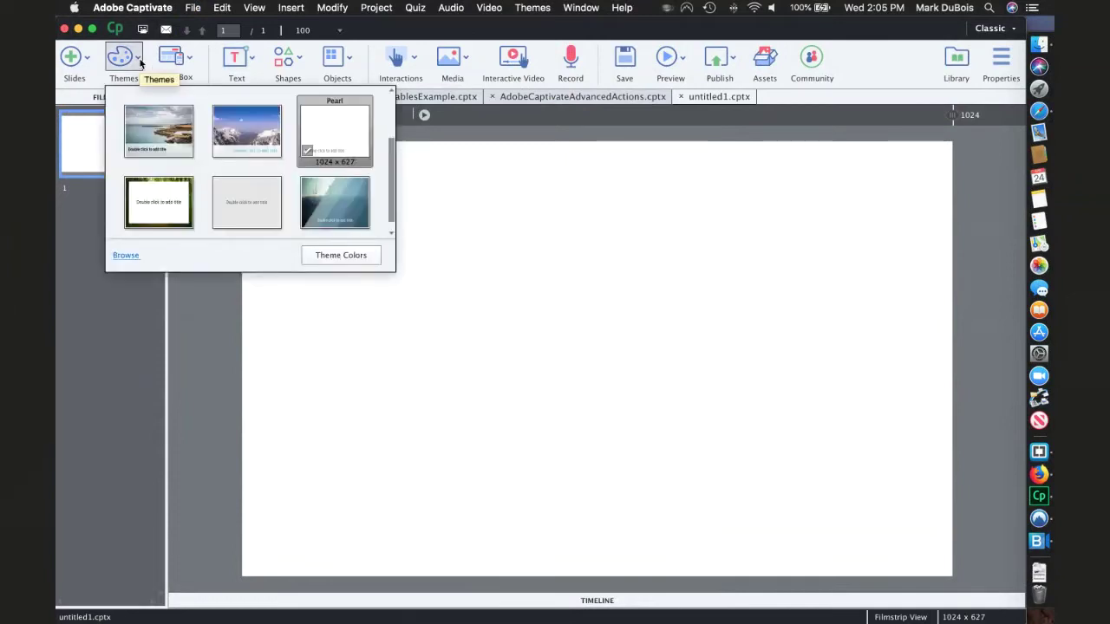
click(203, 322)
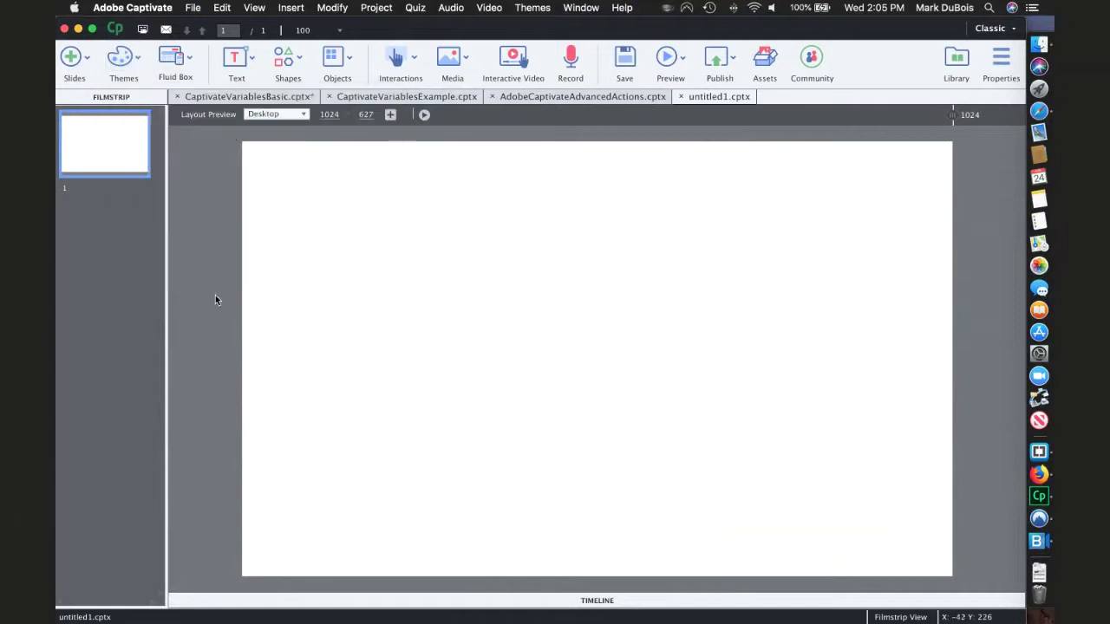
click(254, 64)
click(251, 98)
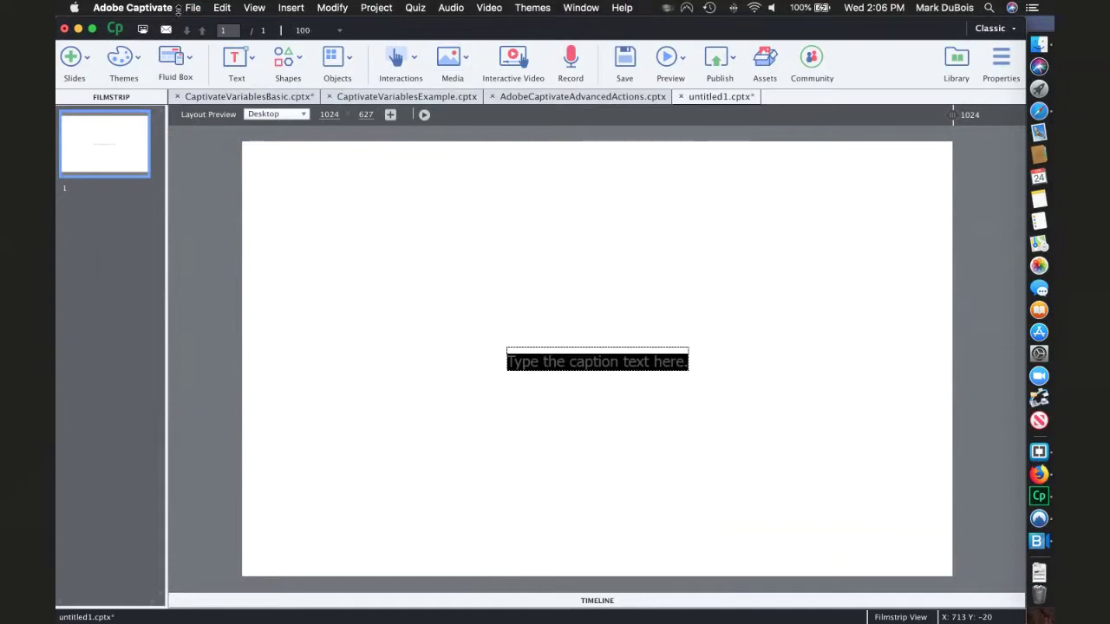
- Minimize Captivate to view the Safari preview, restore it from the Dock, and move the window down
click(193, 7)
click(150, 210)
click(78, 29)
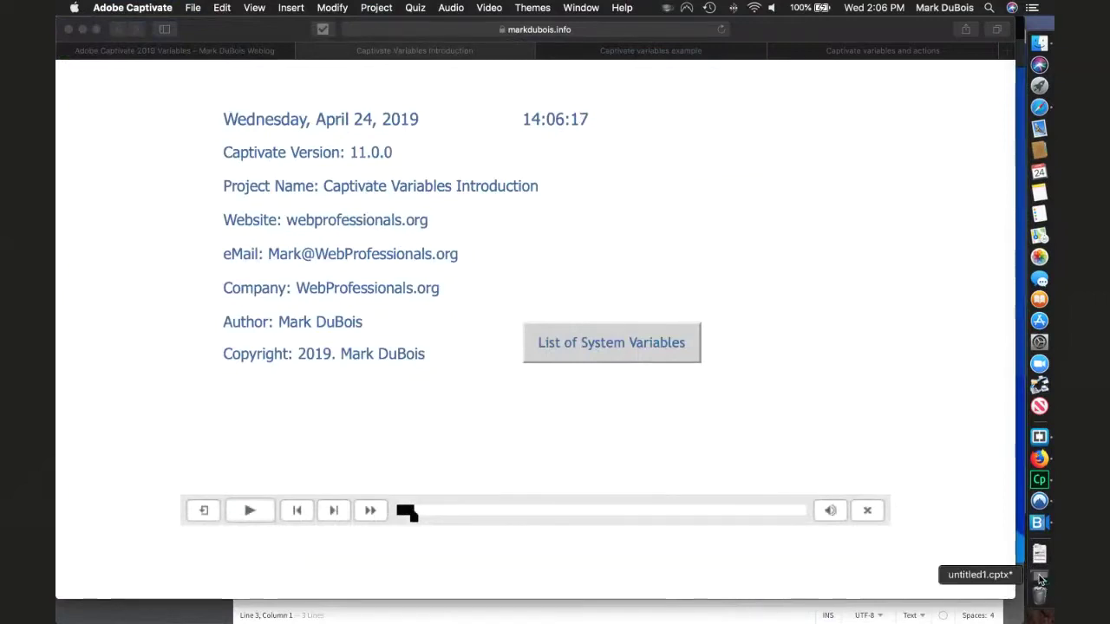
click(1039, 579)
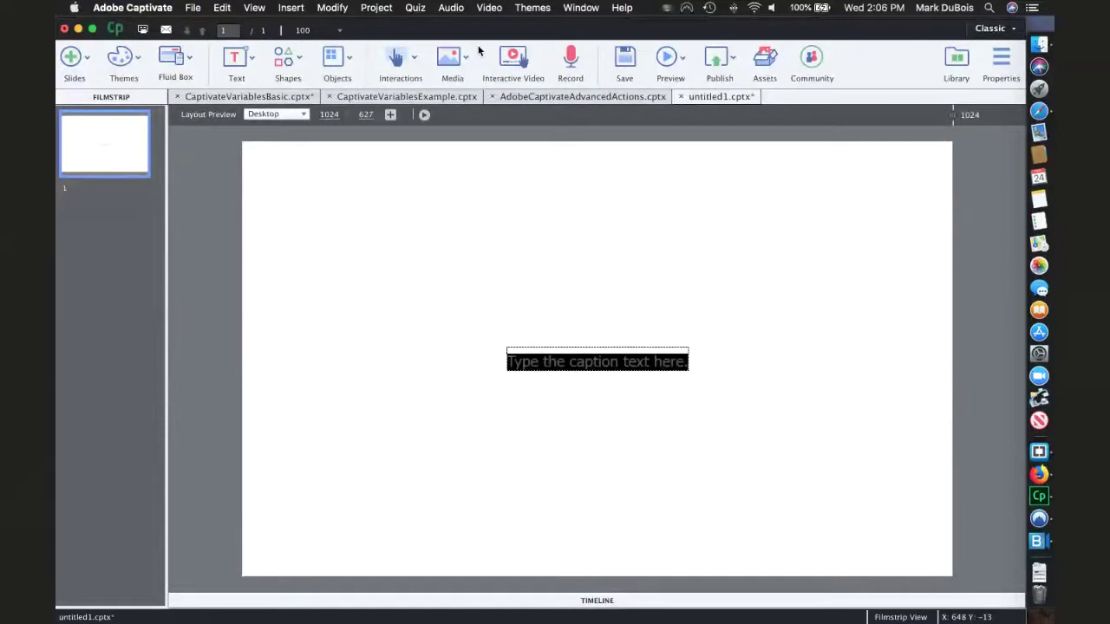
drag(478, 28, 450, 100)
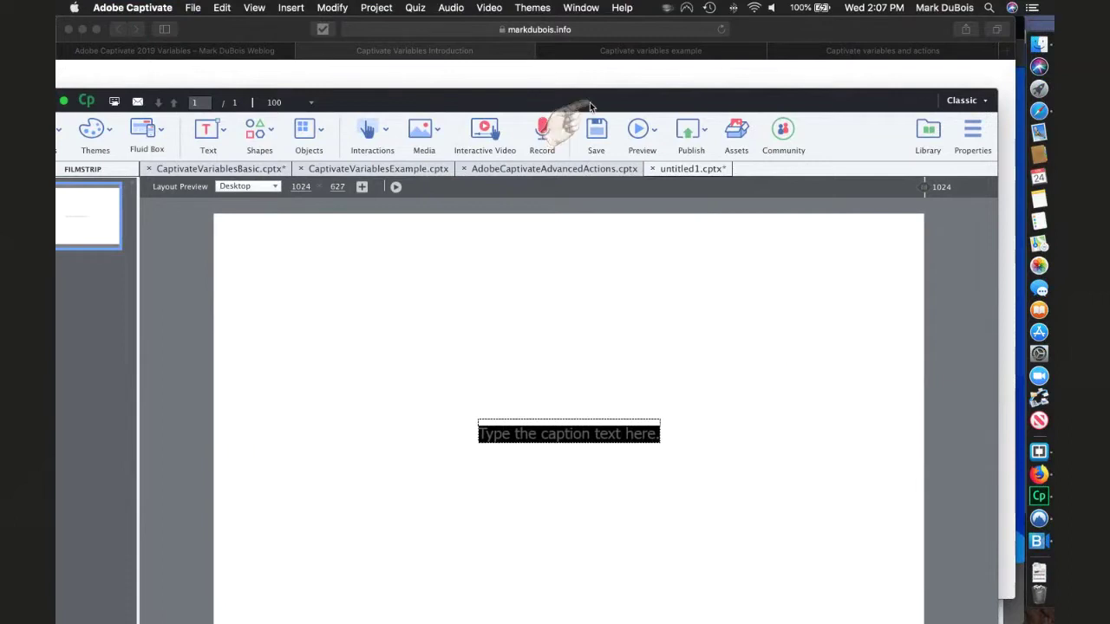
- Show Properties, delete the existing text caption, and insert a fresh Text Caption
click(970, 131)
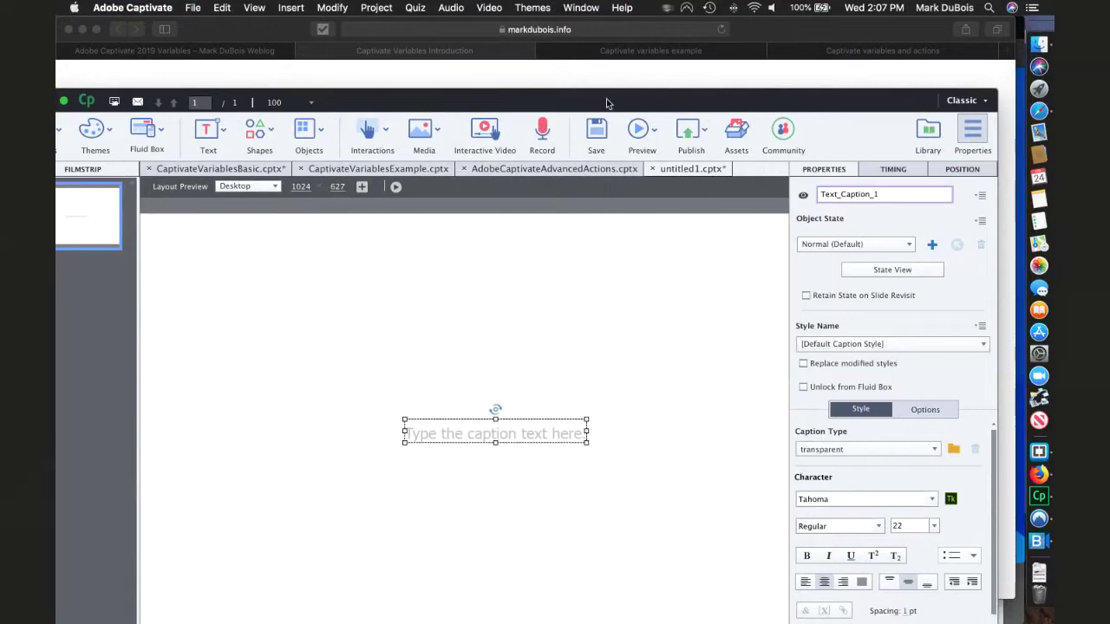
drag(525, 101, 538, 48)
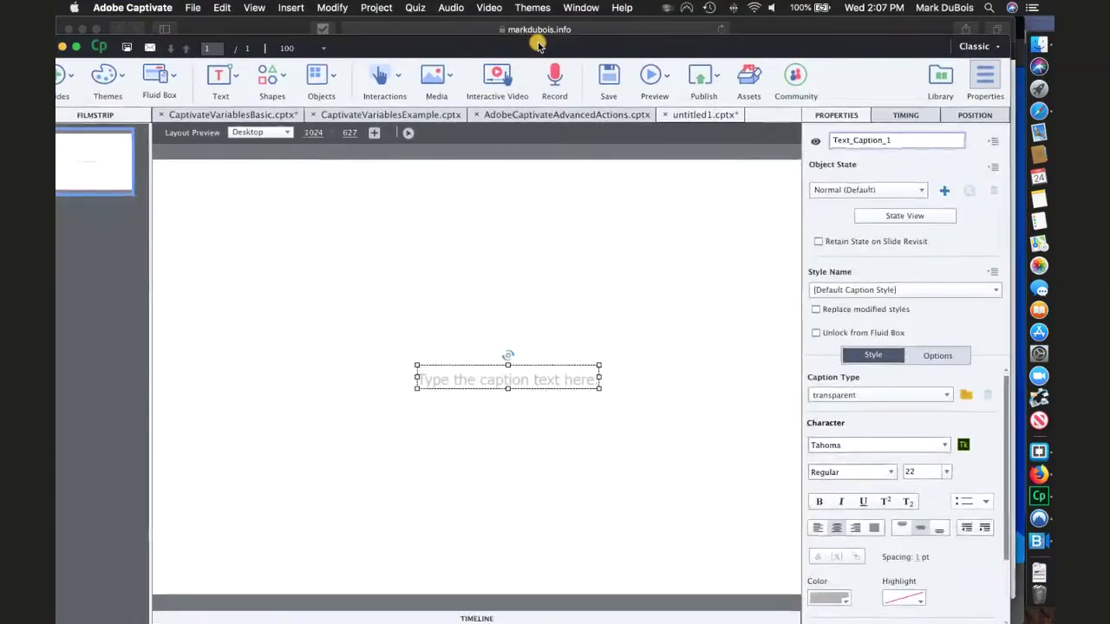
click(448, 319)
click(458, 380)
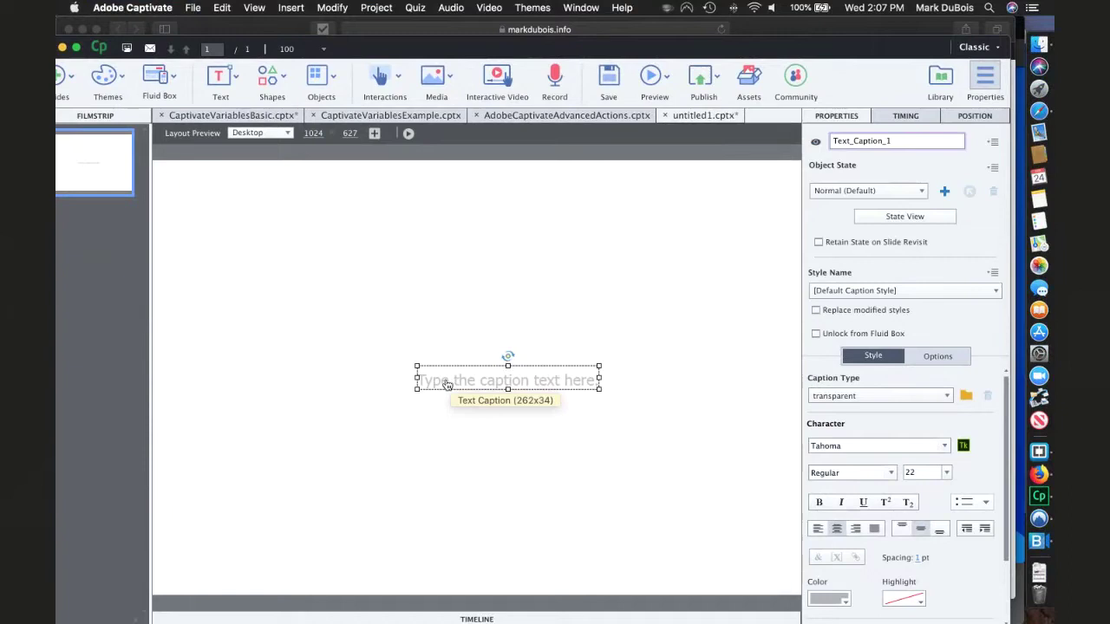
key(Delete)
click(610, 369)
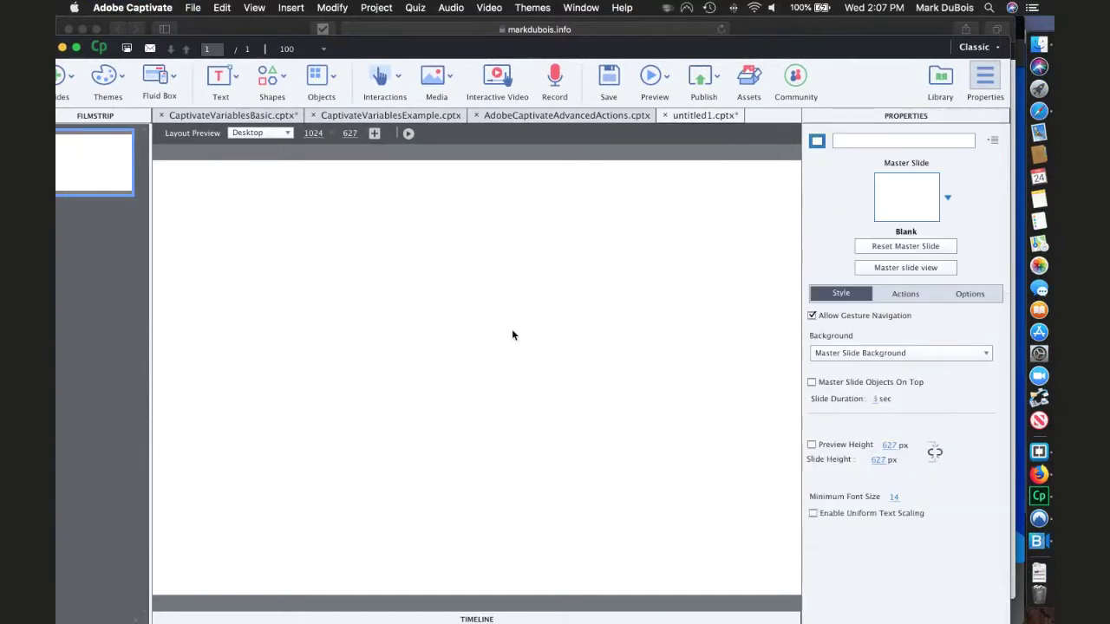
click(236, 76)
click(247, 115)
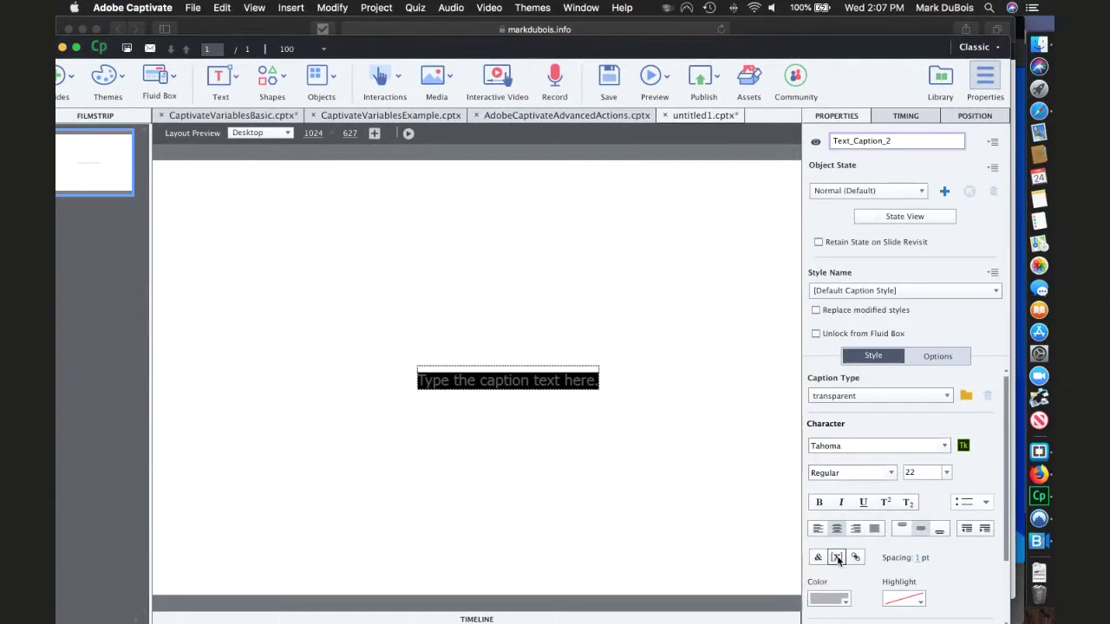
- Insert the System variable cpInfoCurrentLocaleDateString into the caption
click(837, 557)
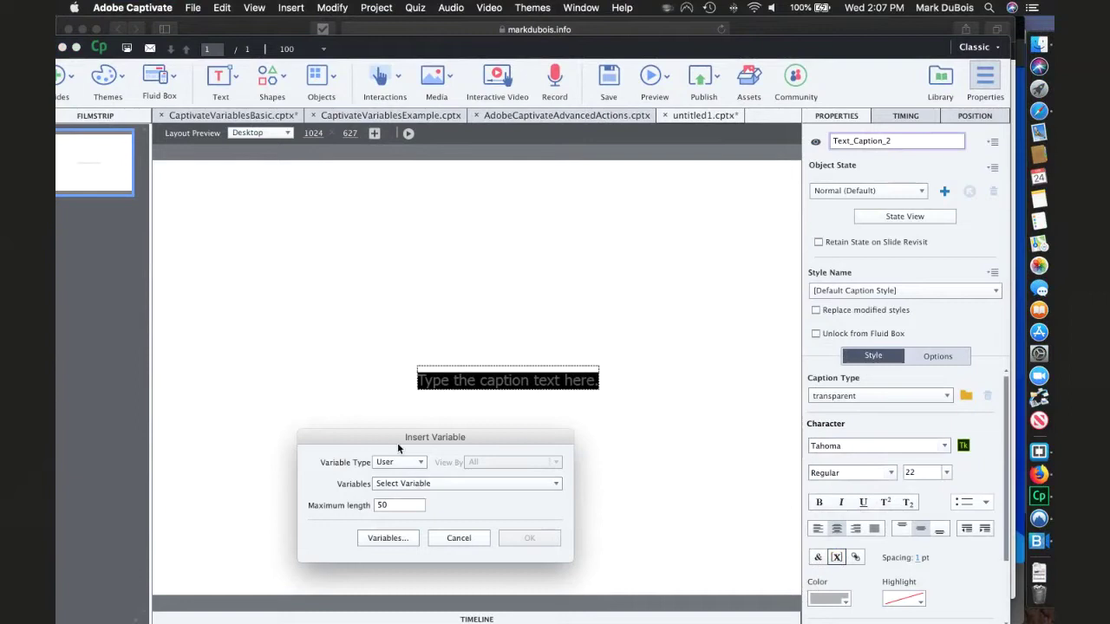
click(416, 467)
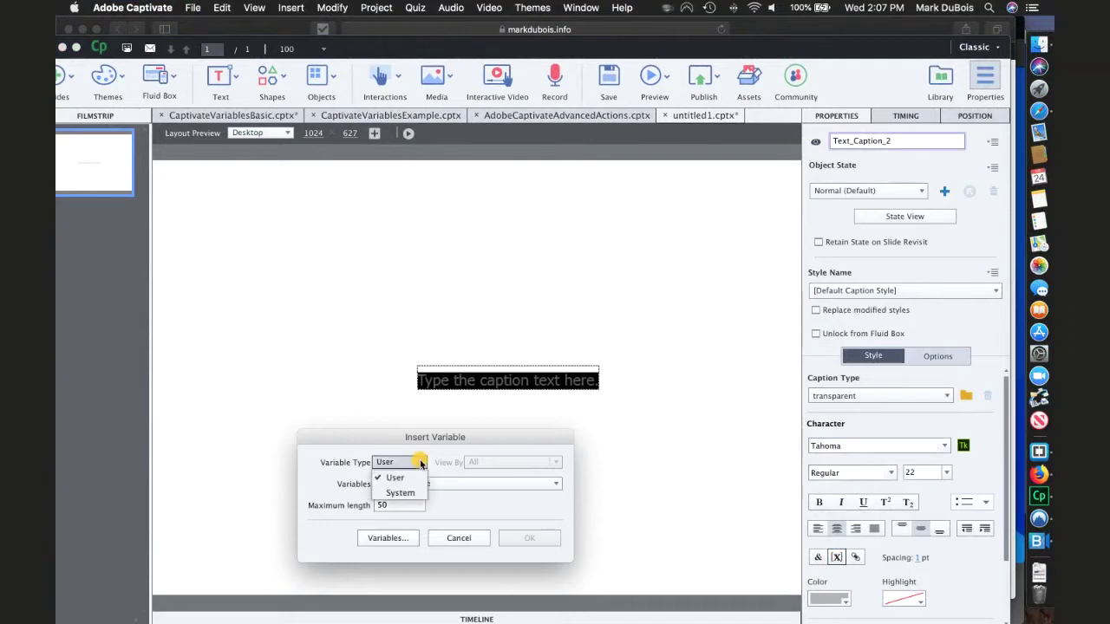
click(404, 494)
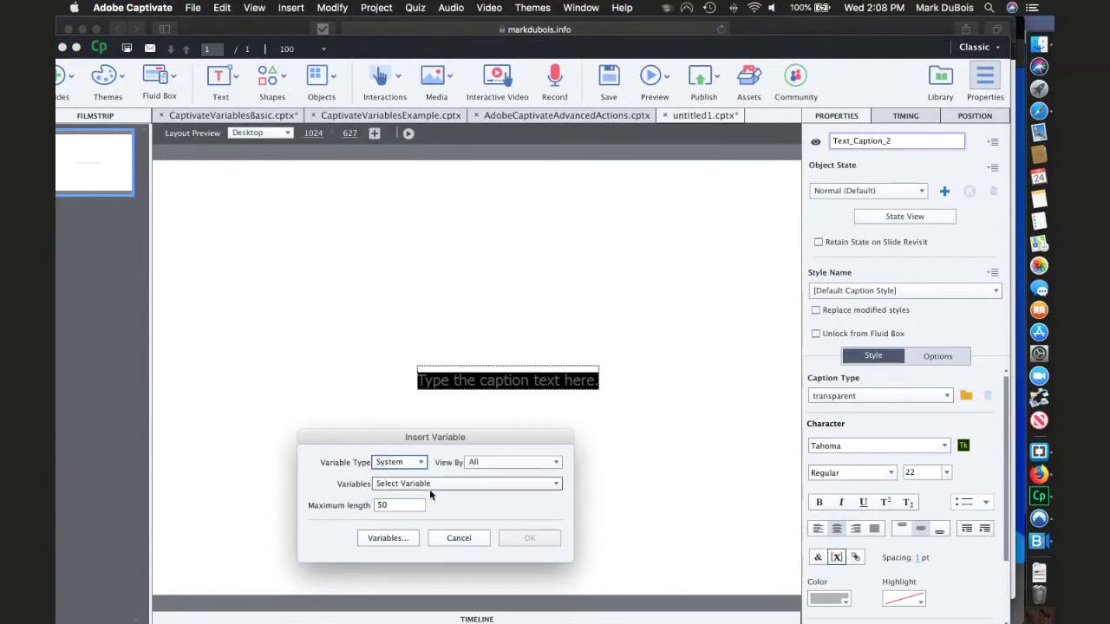
click(436, 485)
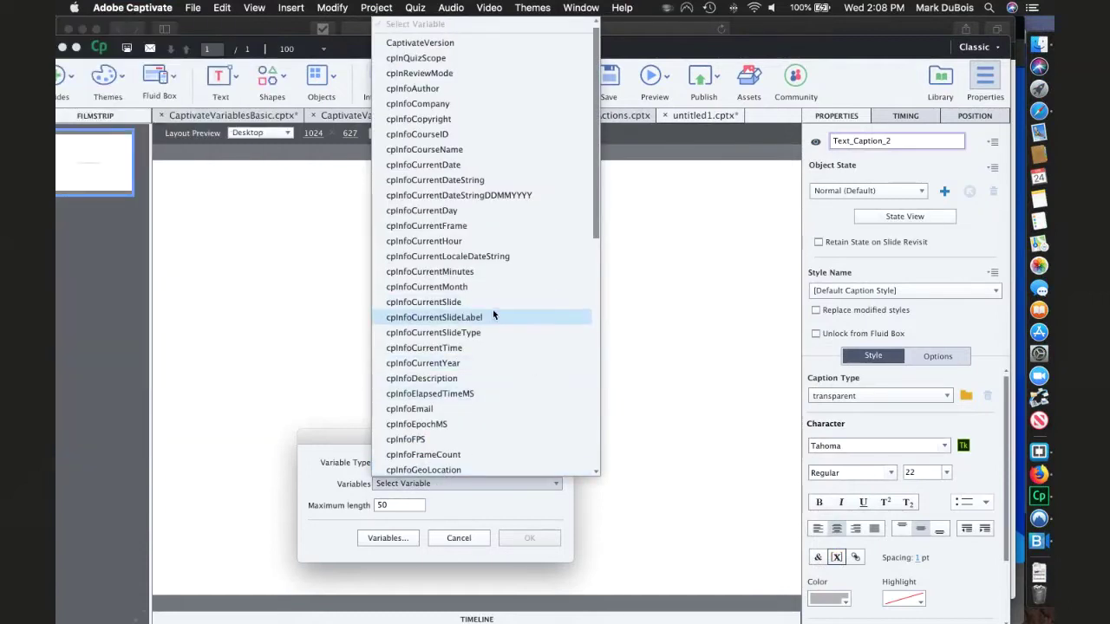
click(487, 258)
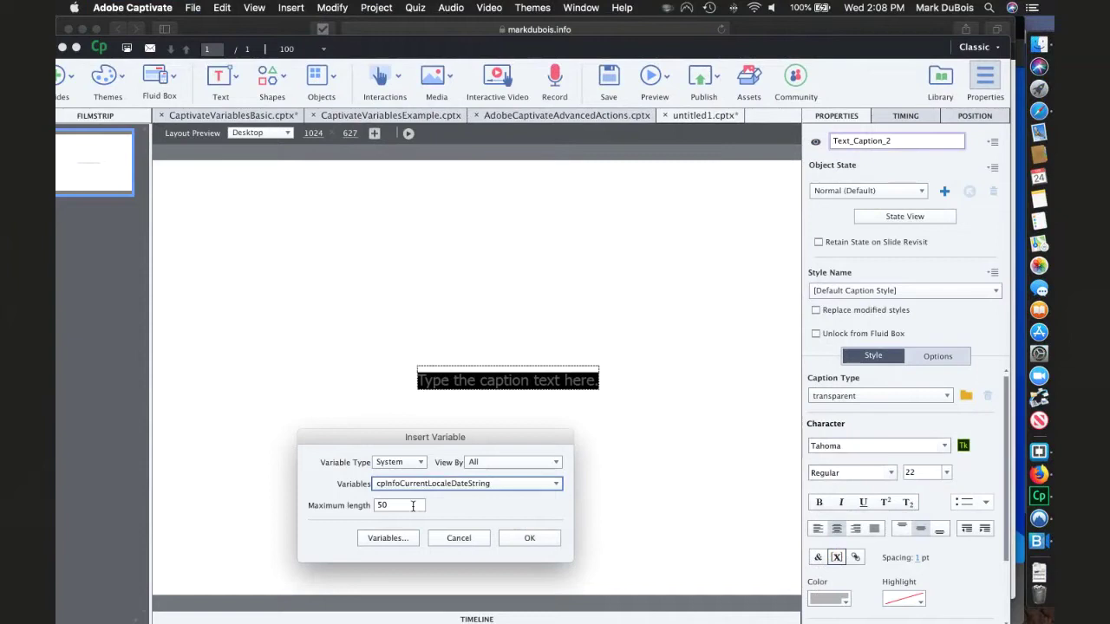
click(523, 538)
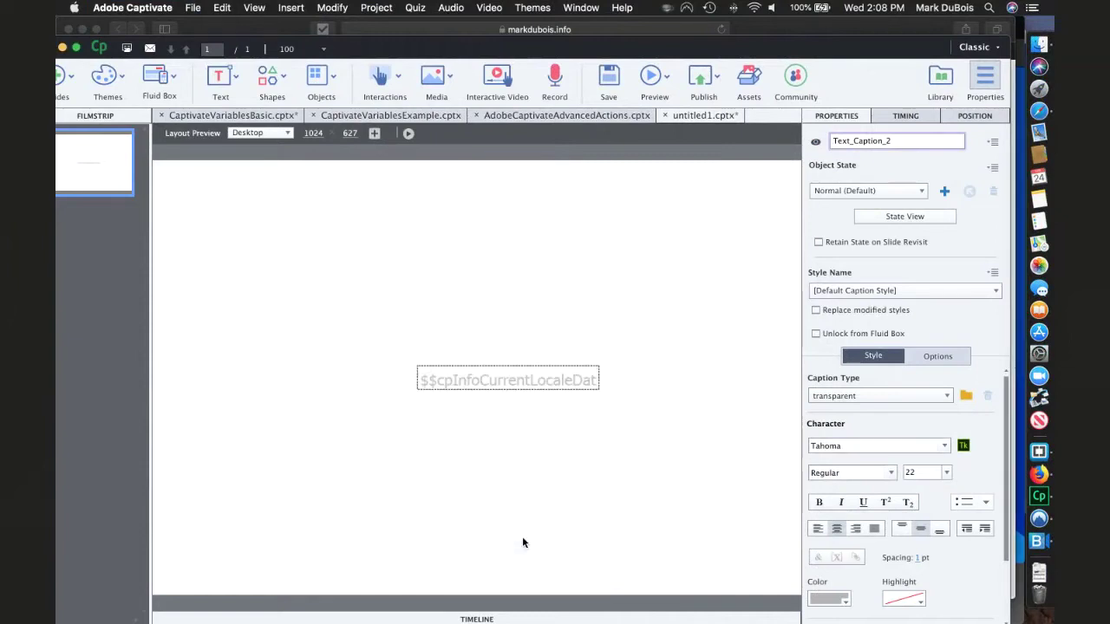
- Make the date caption's text blue and enlarge it to show the full variable
click(485, 387)
click(829, 598)
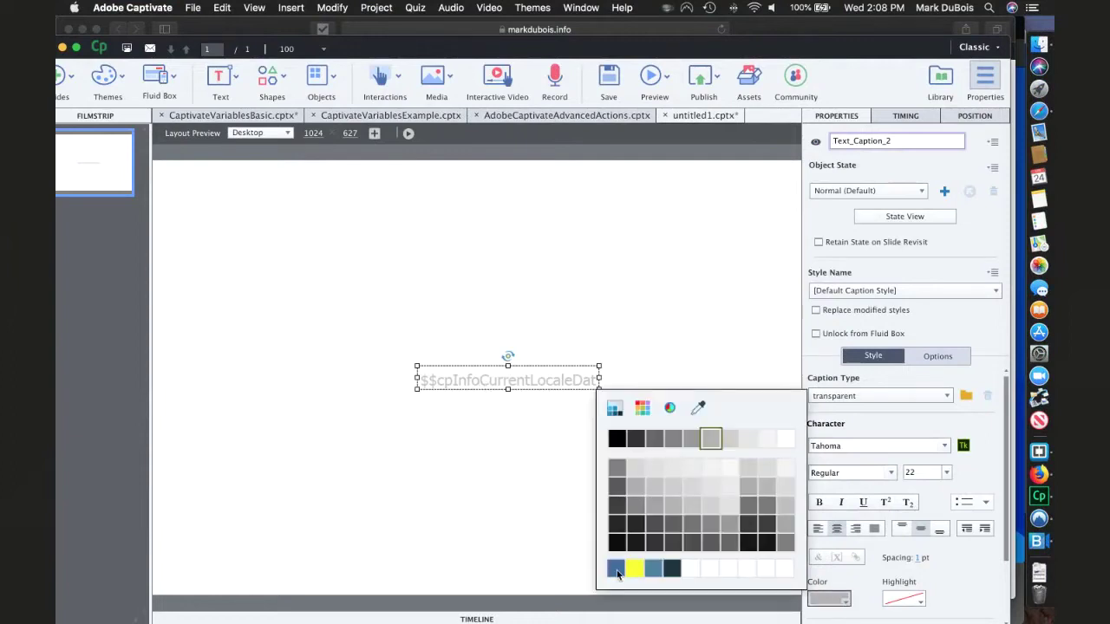
click(615, 569)
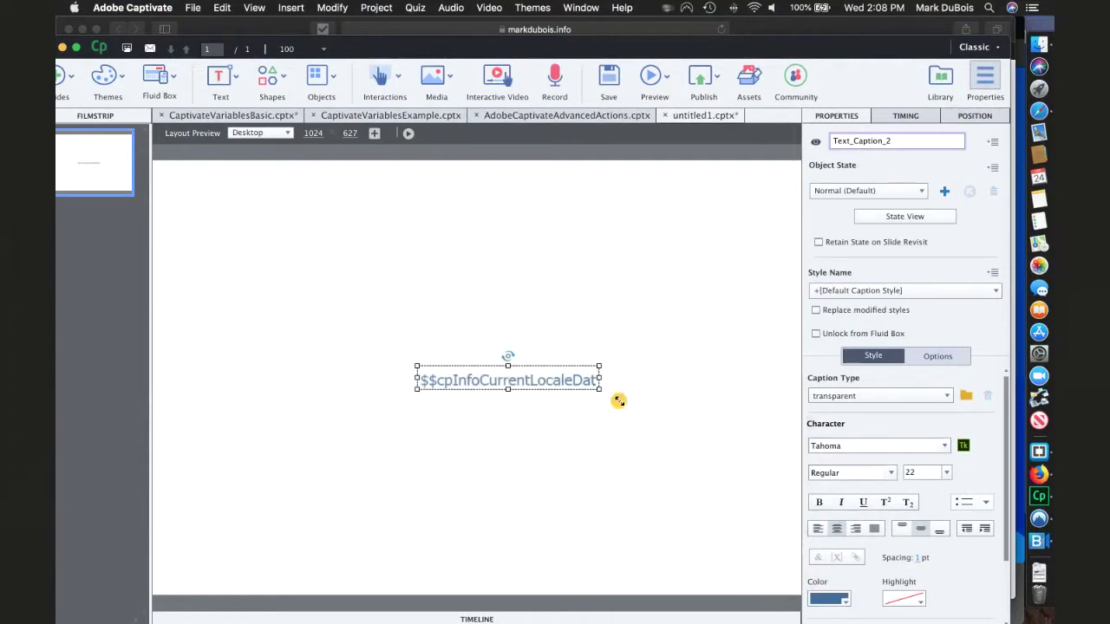
drag(619, 401, 685, 448)
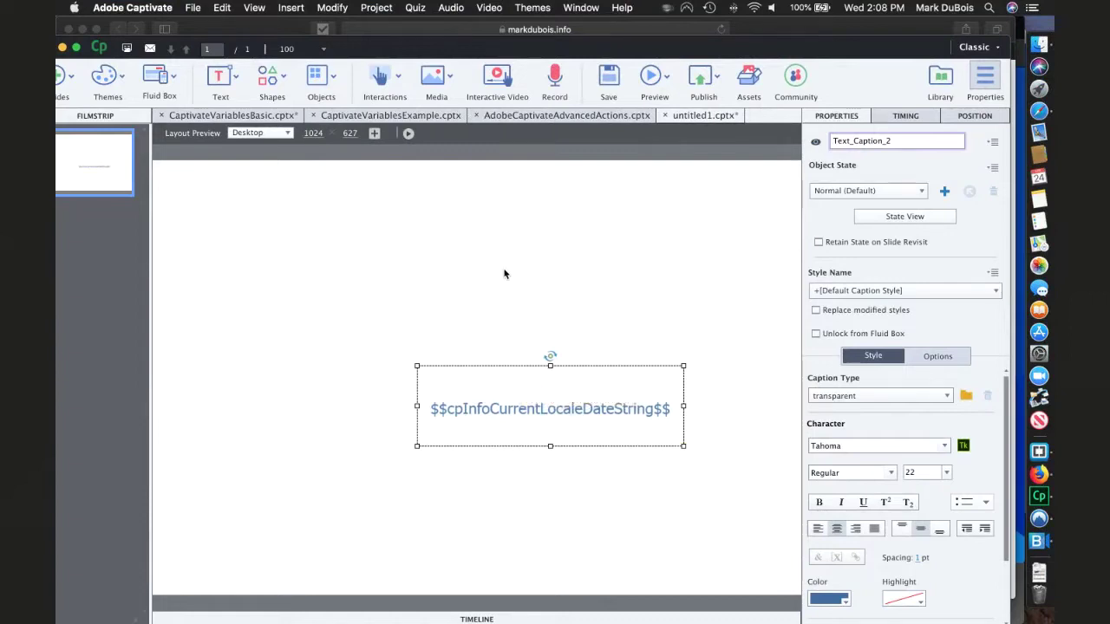
click(220, 120)
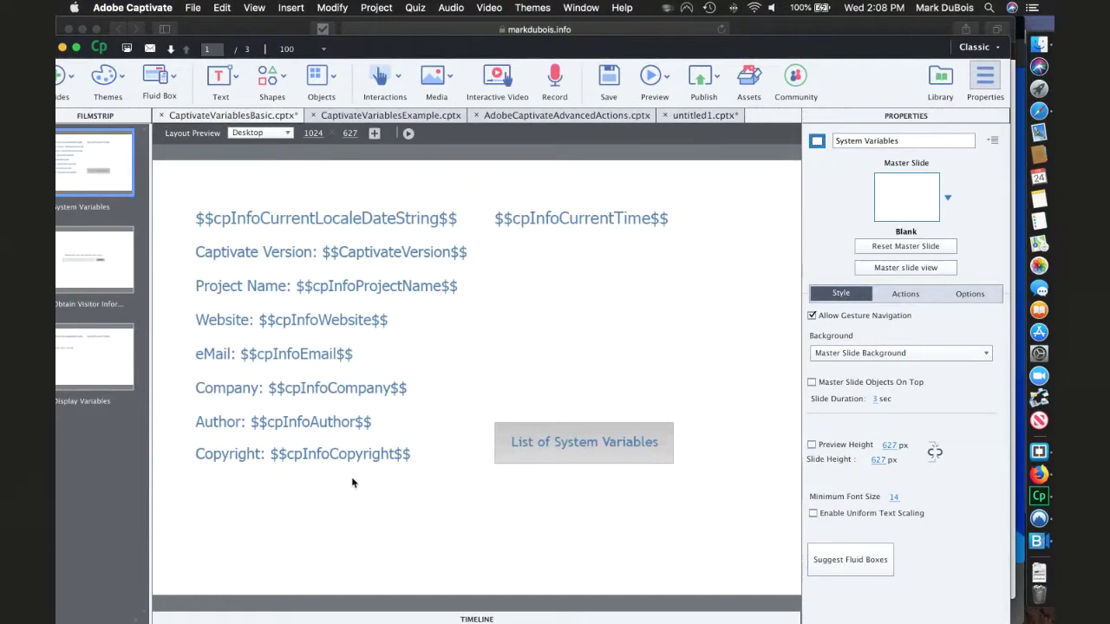
- Review CaptivateVariablesBasic's Project Info, accept it, and switch to the Safari preview
click(193, 8)
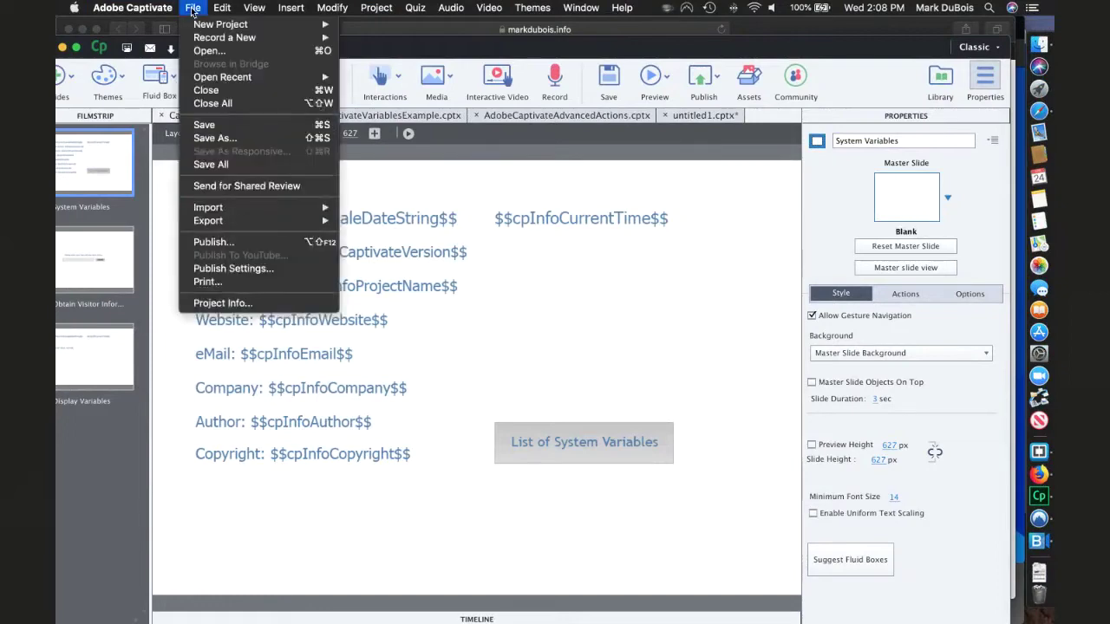
click(234, 304)
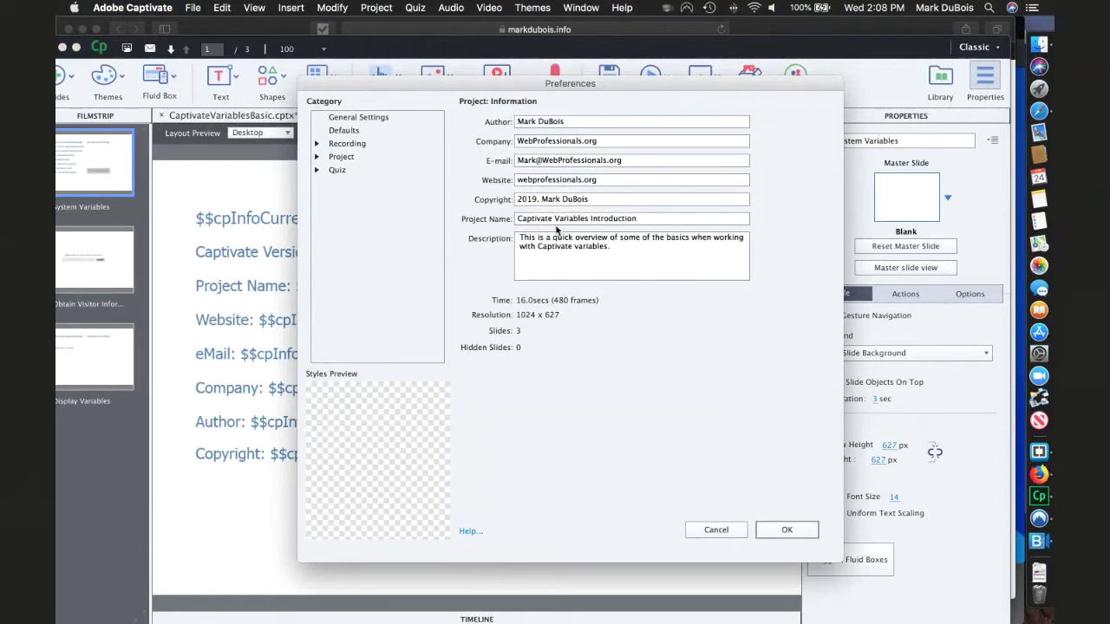
click(778, 535)
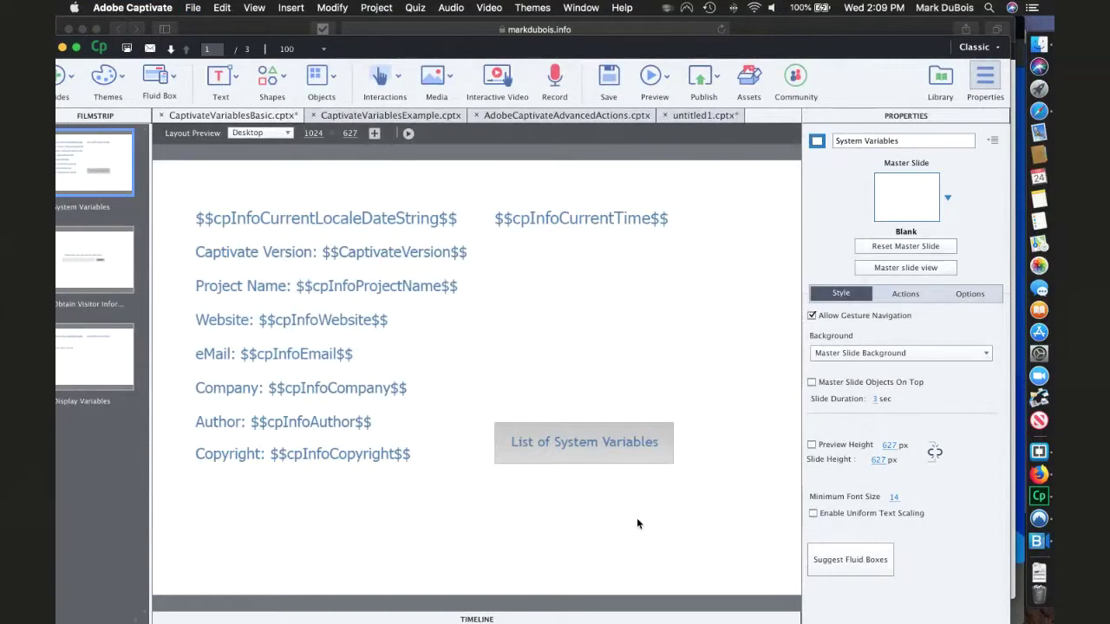
key(super+Tab)
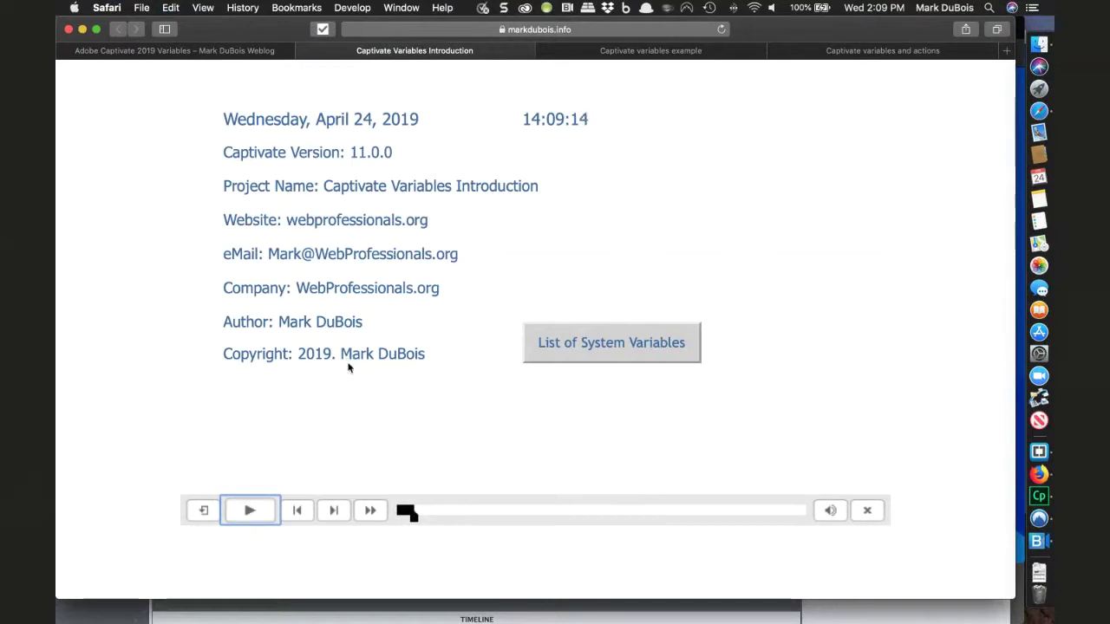
- Browse Adobe's List of System Variables help page, close that tab, and return to Captivate
click(605, 344)
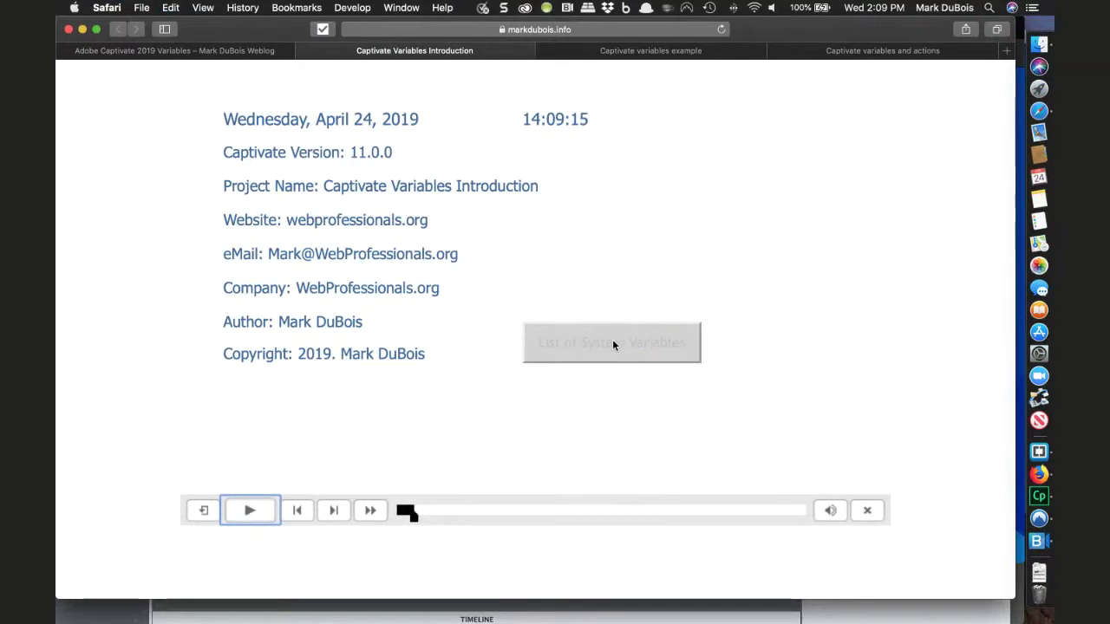
click(612, 344)
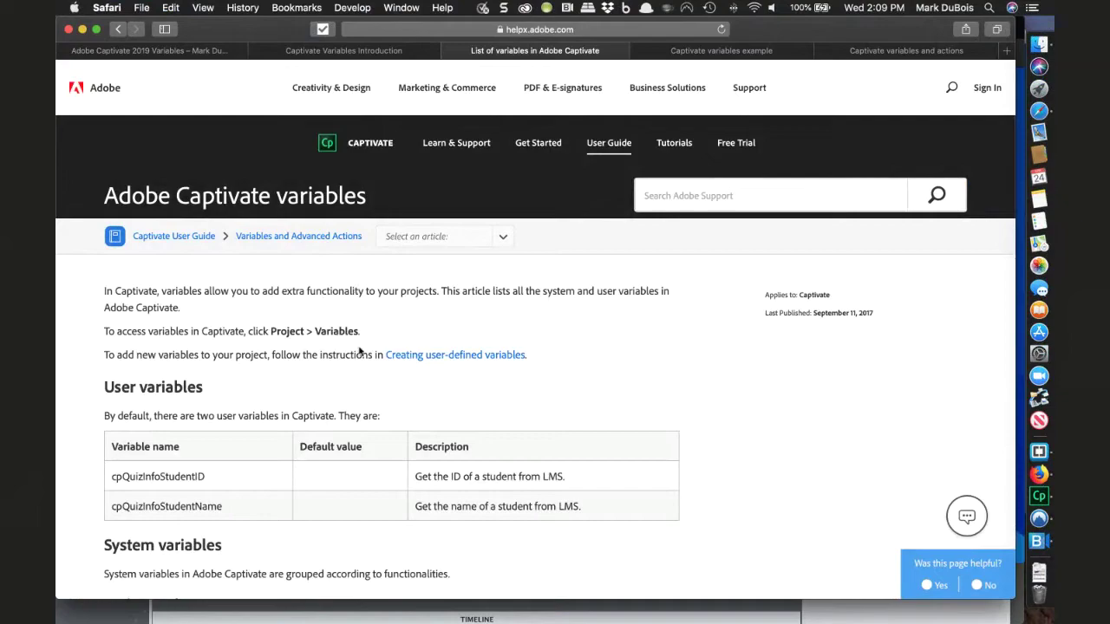
scroll(360, 350, down, 20)
scroll(360, 348, up, 8)
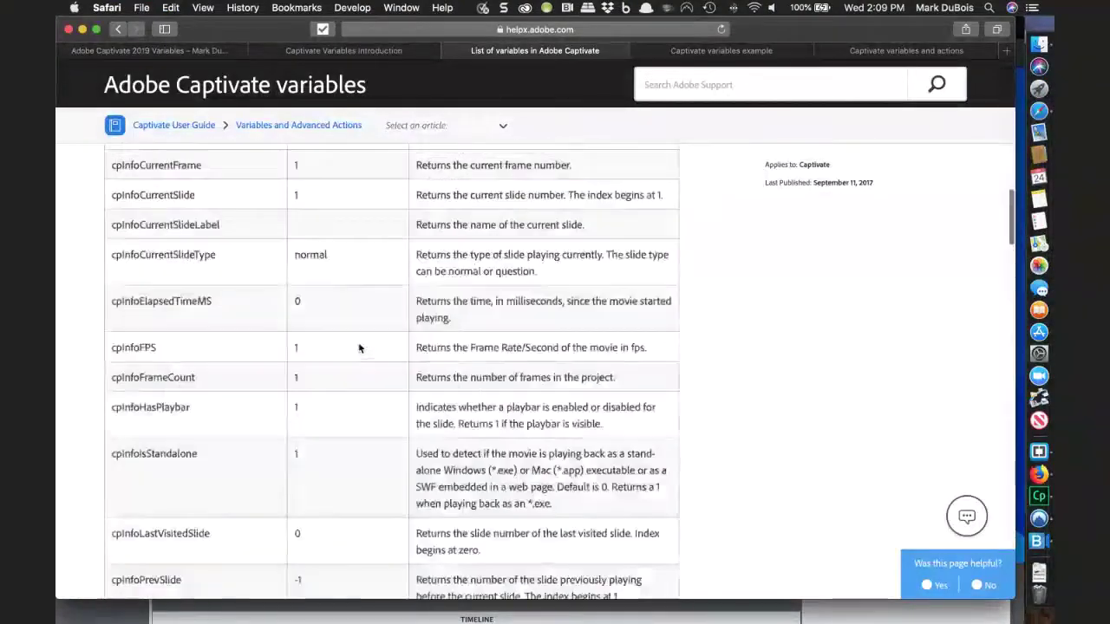
scroll(359, 348, up, 20)
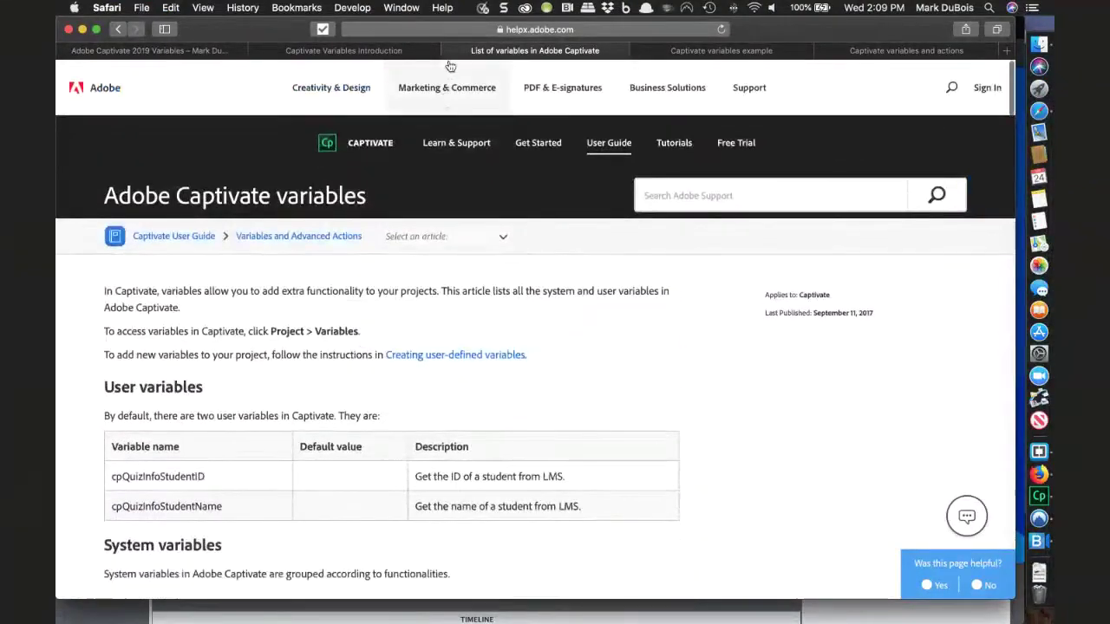
click(451, 51)
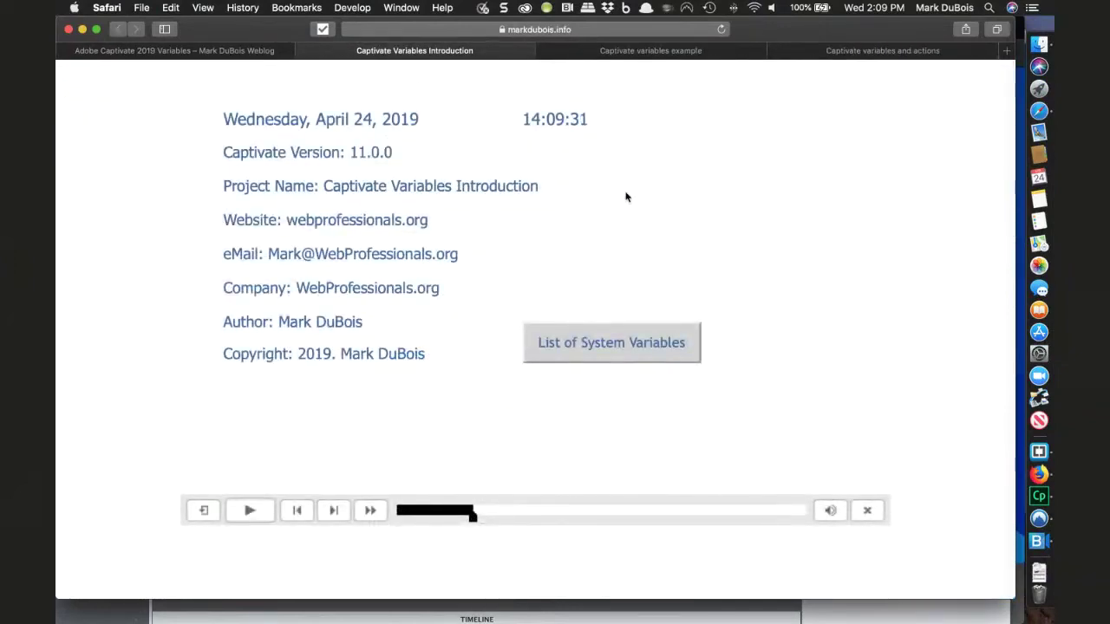
key(super+Tab)
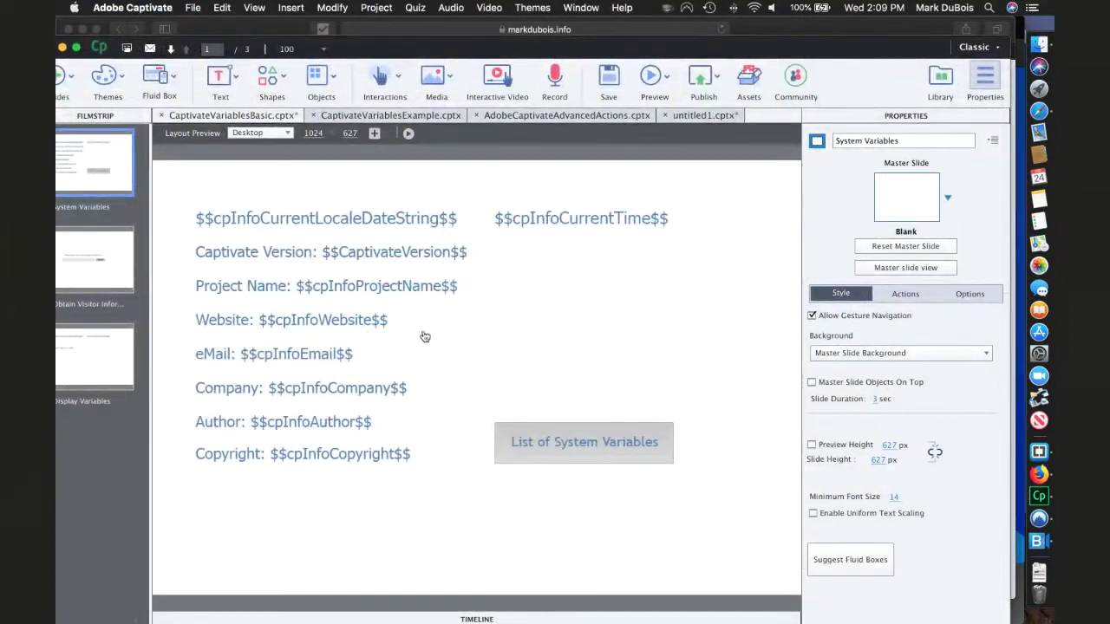
- On slide 2, select the name entry box and check in Project > Variables that it uses usr_name
click(114, 265)
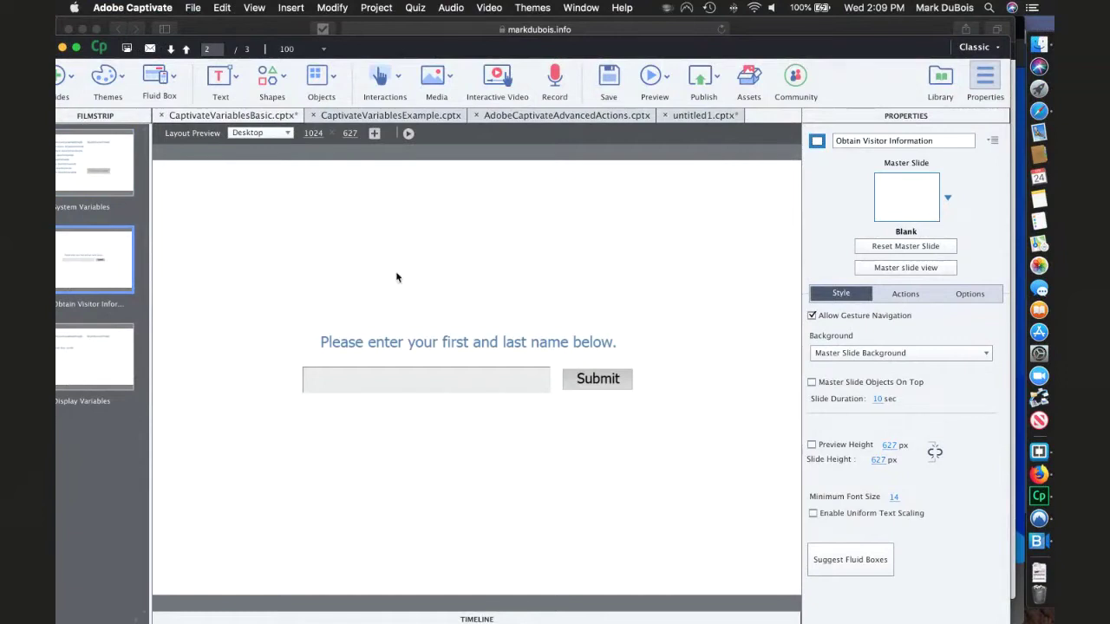
click(384, 384)
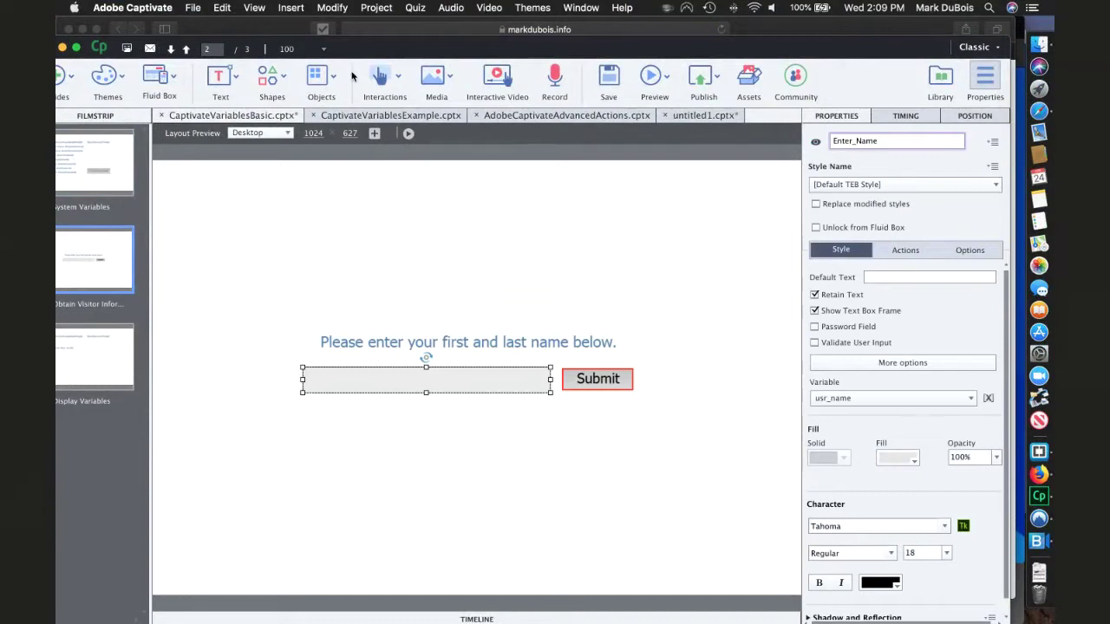
click(380, 10)
click(385, 38)
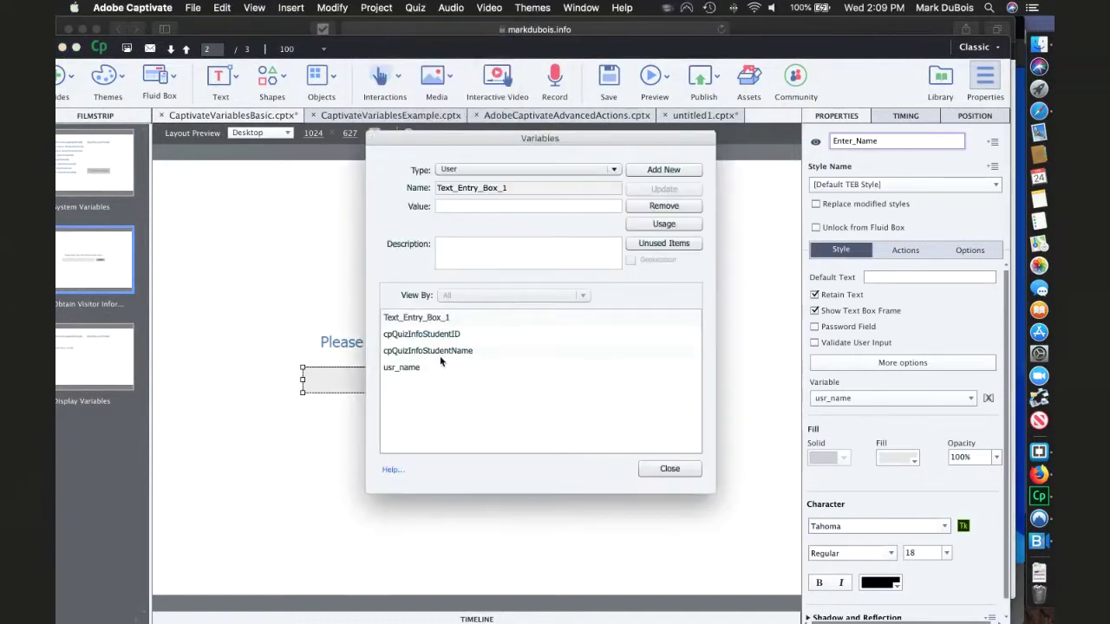
click(400, 367)
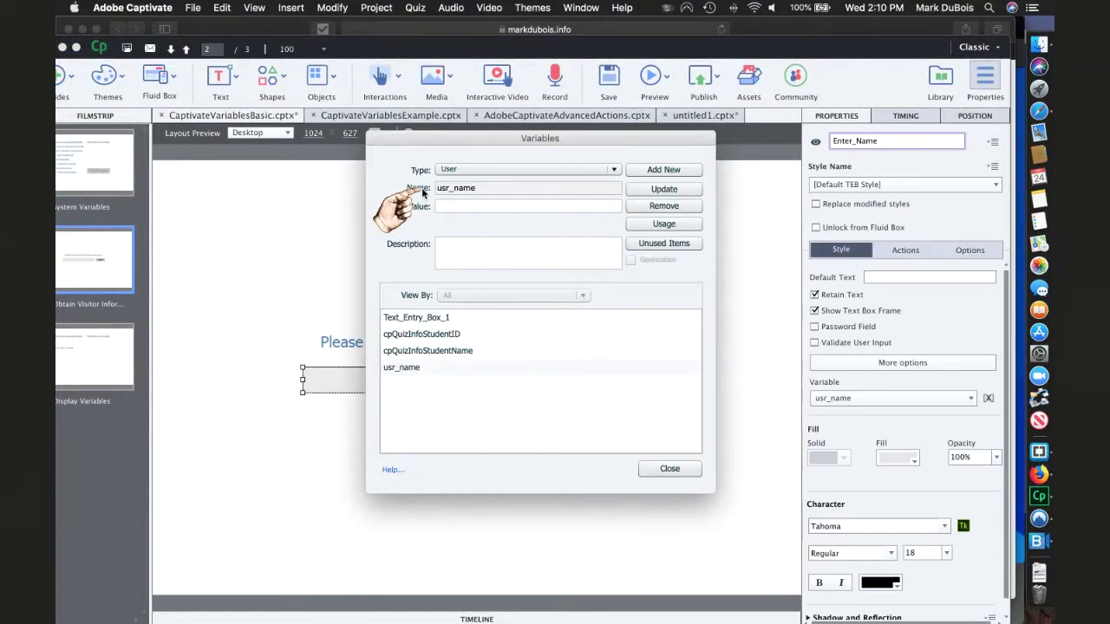
click(667, 468)
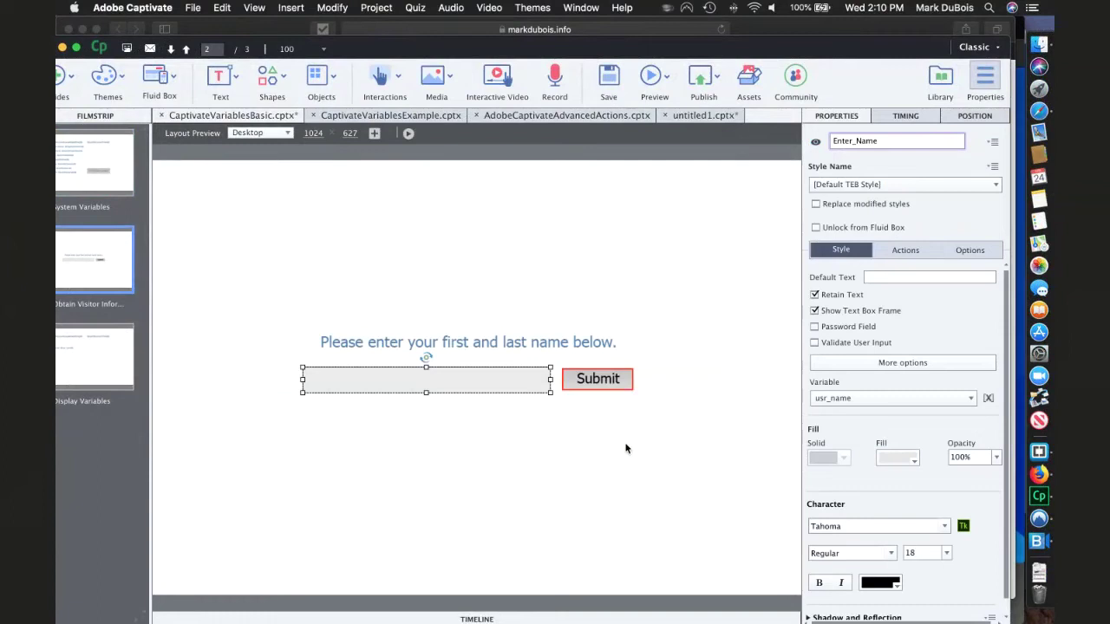
key(super+Tab)
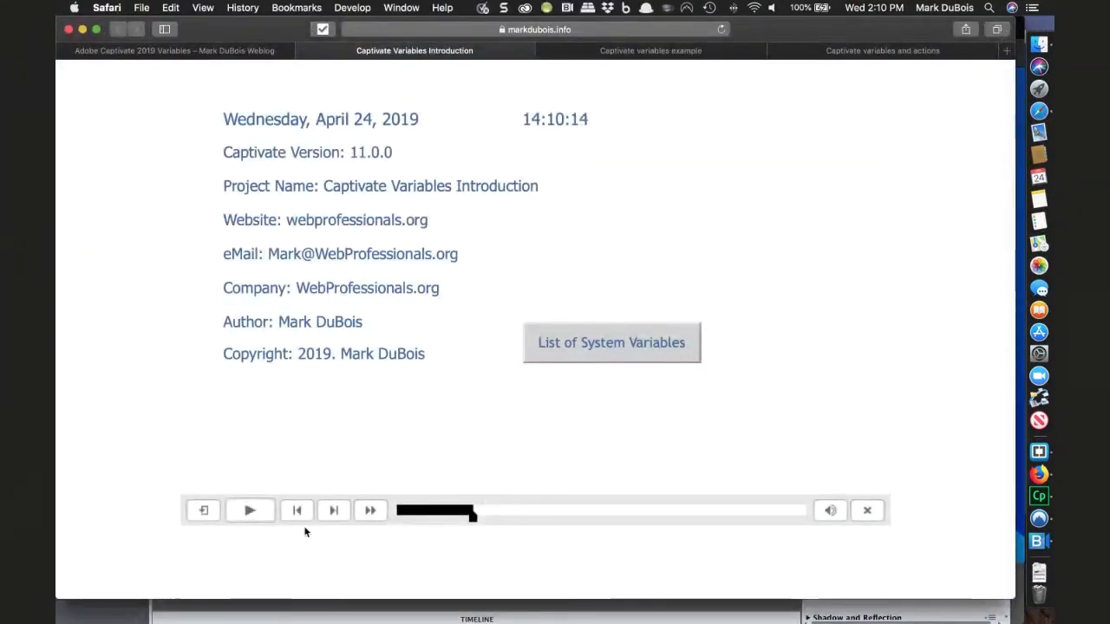
- Resume the Safari preview, type a first name into the entry box, and click Submit
click(250, 512)
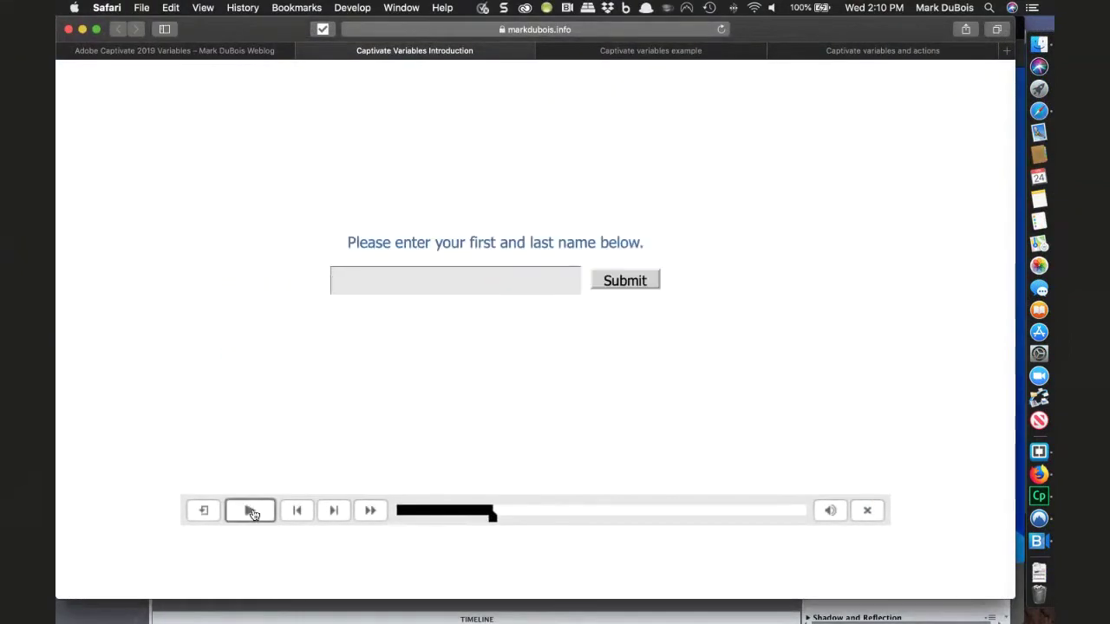
click(430, 283)
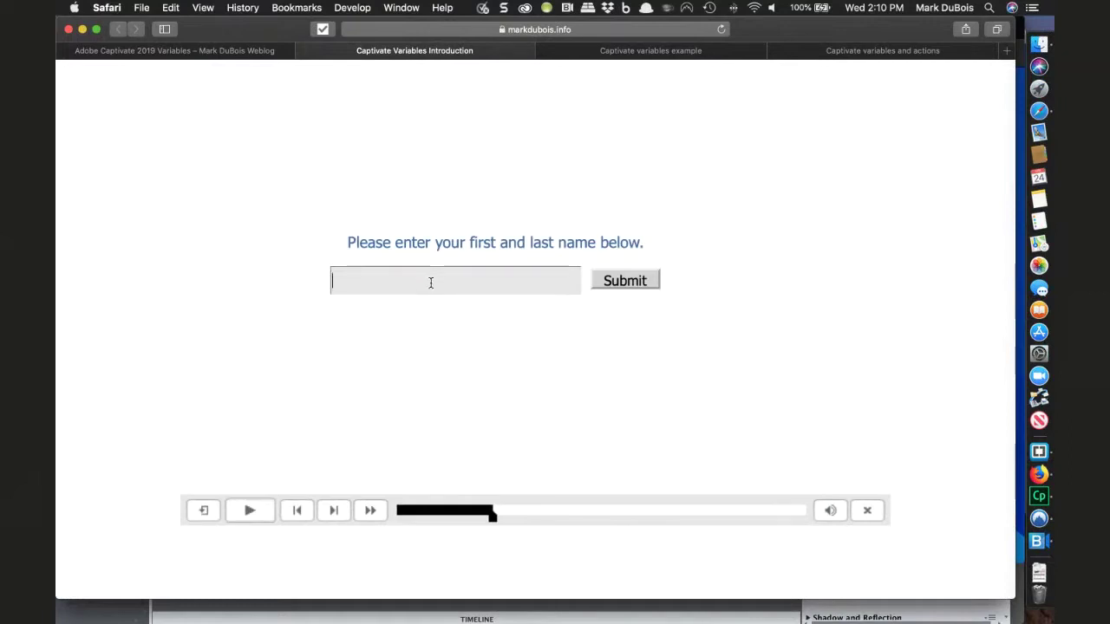
text(Mark)
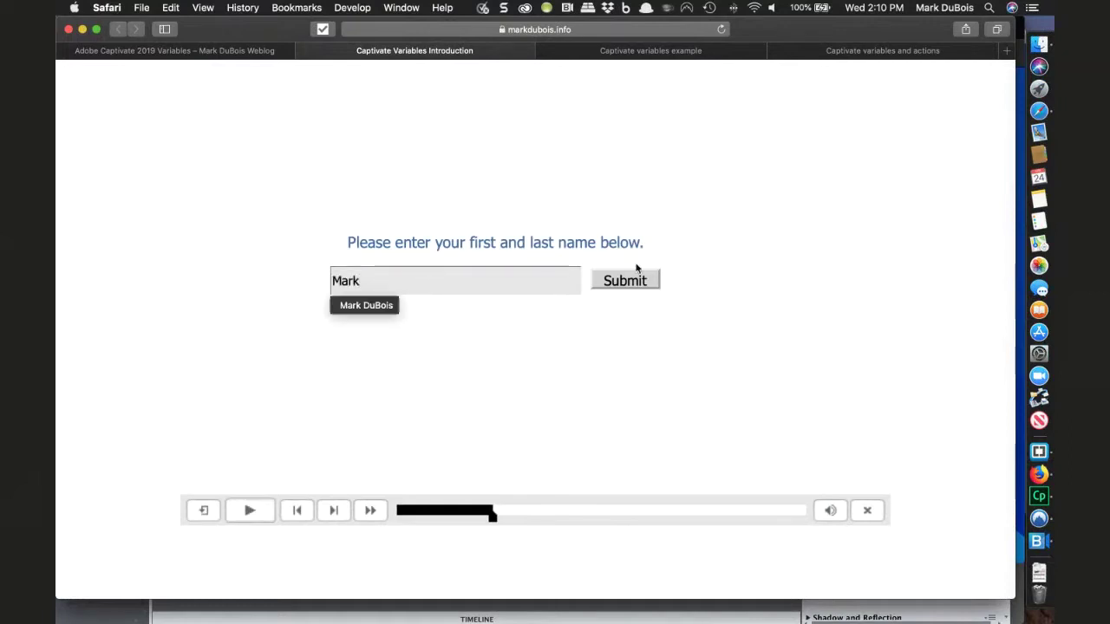
click(627, 281)
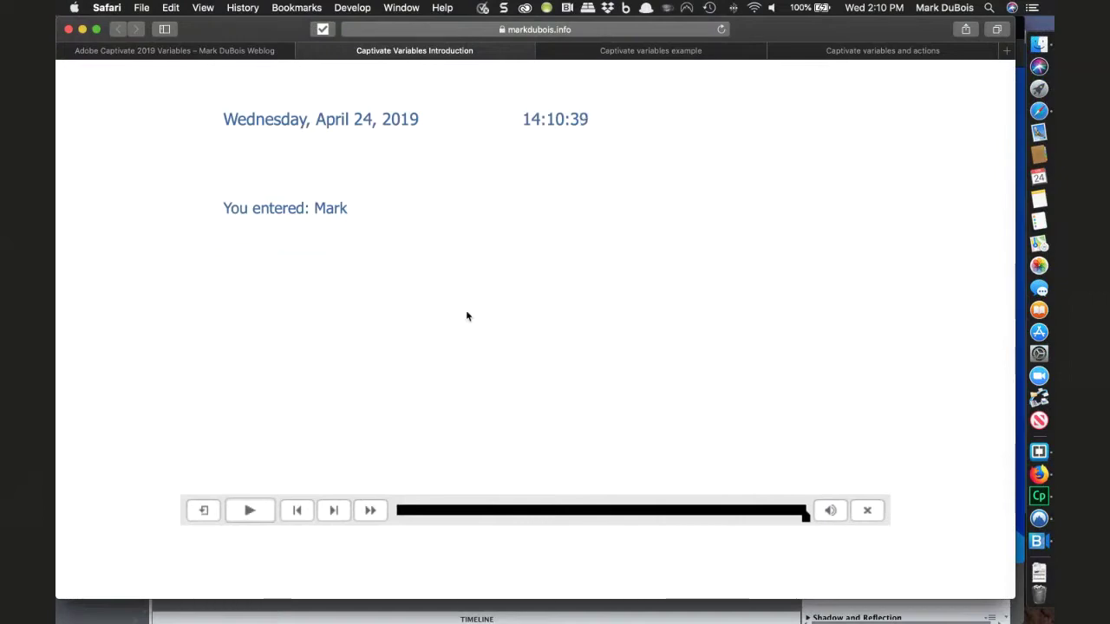
key(super+Tab)
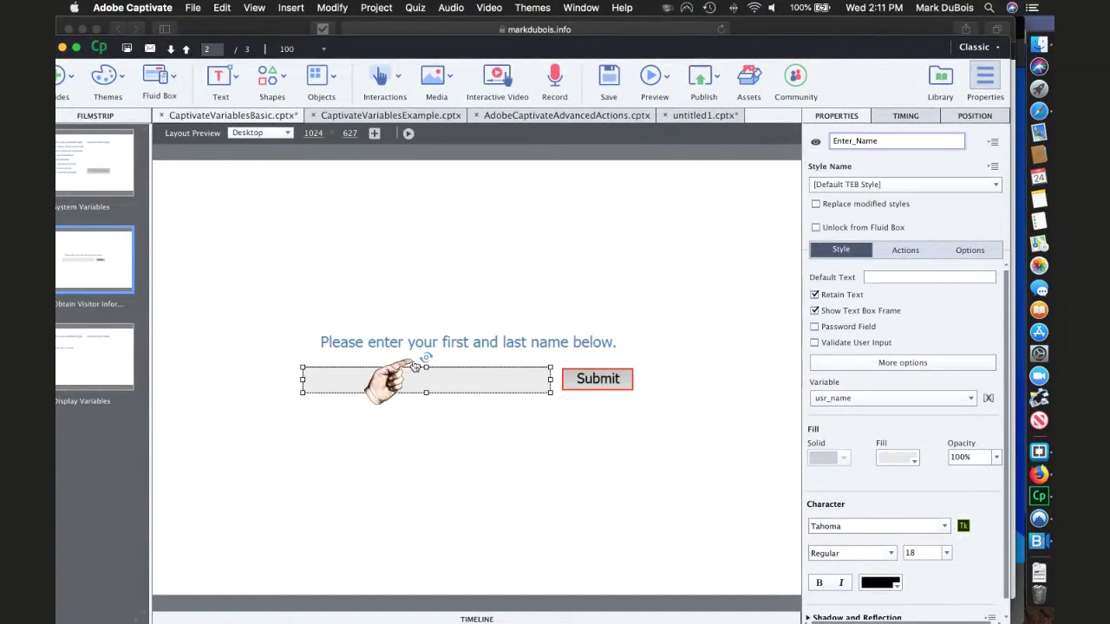
- Switch to the CaptivateVariablesExample.cptx tab and select the Certificate slide in the filmstrip
click(385, 115)
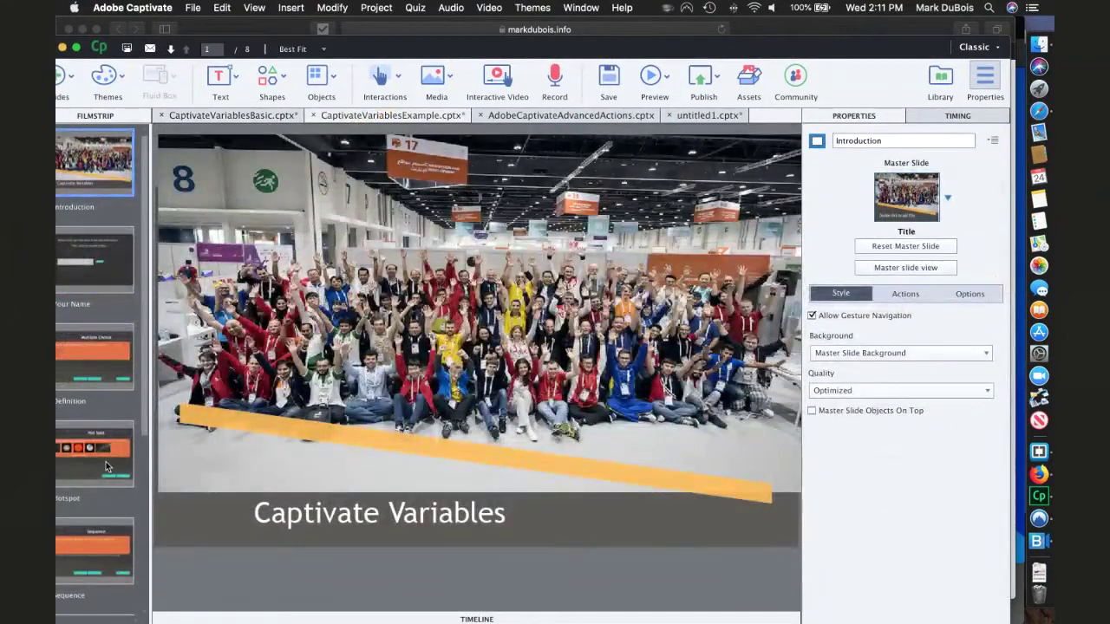
scroll(108, 511, down, 5)
click(110, 568)
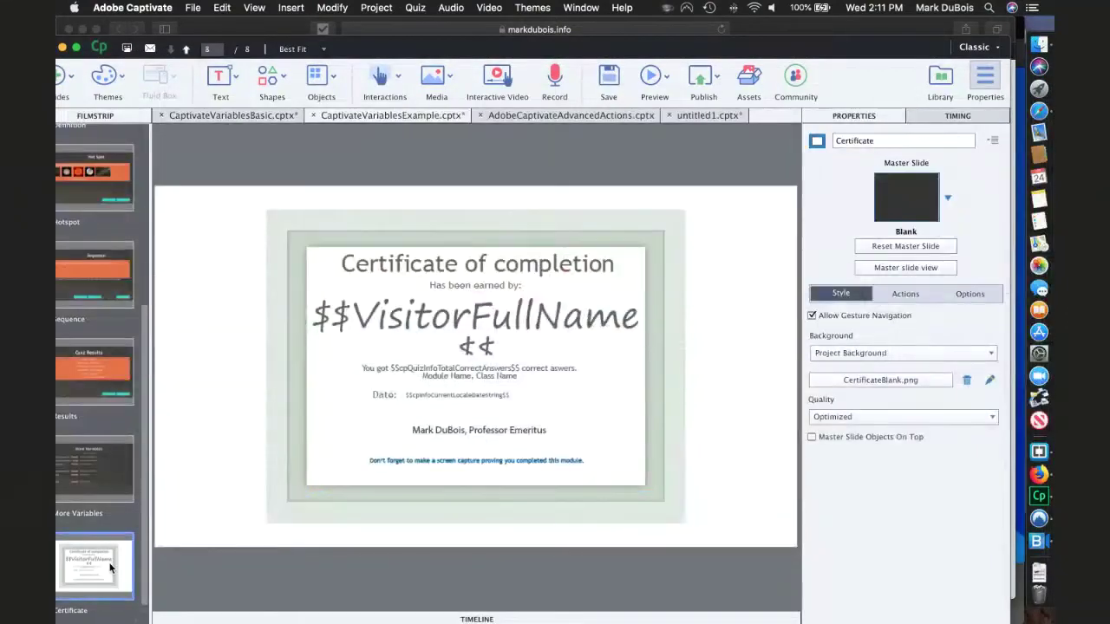
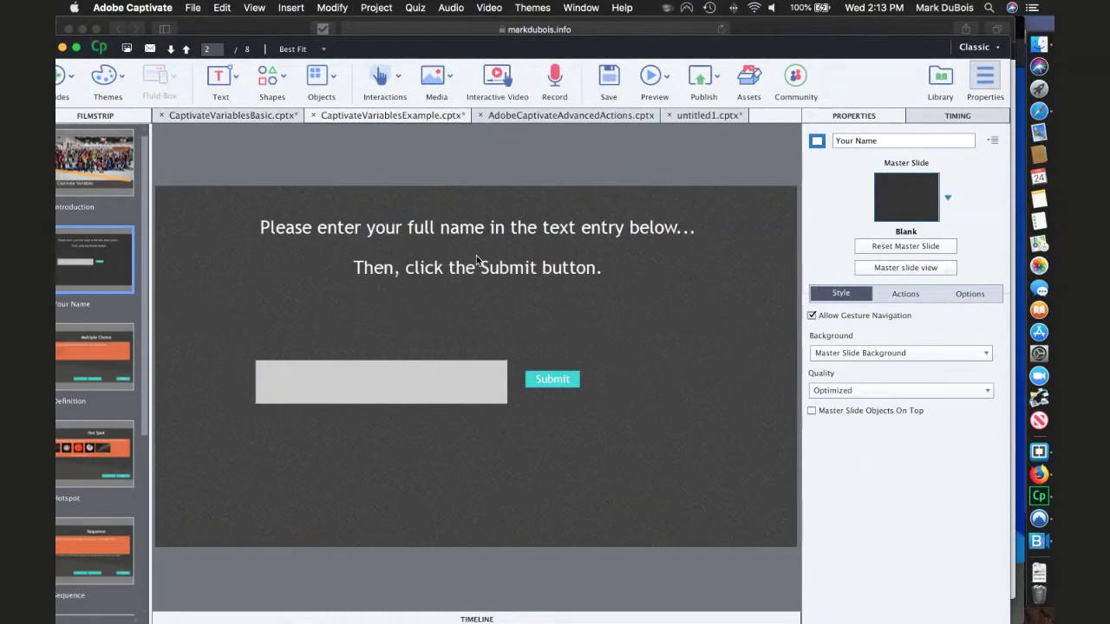
- Preview the Multiple Choice, Hot Spot and Sequence slides, ending on slide 5's adjective-order question
click(116, 351)
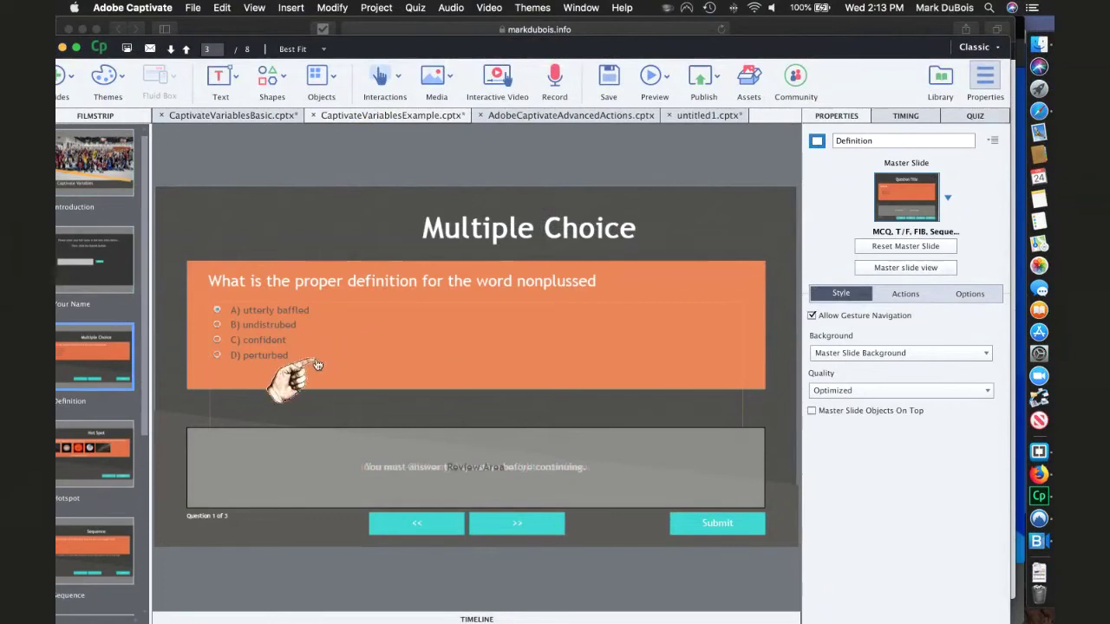
click(89, 456)
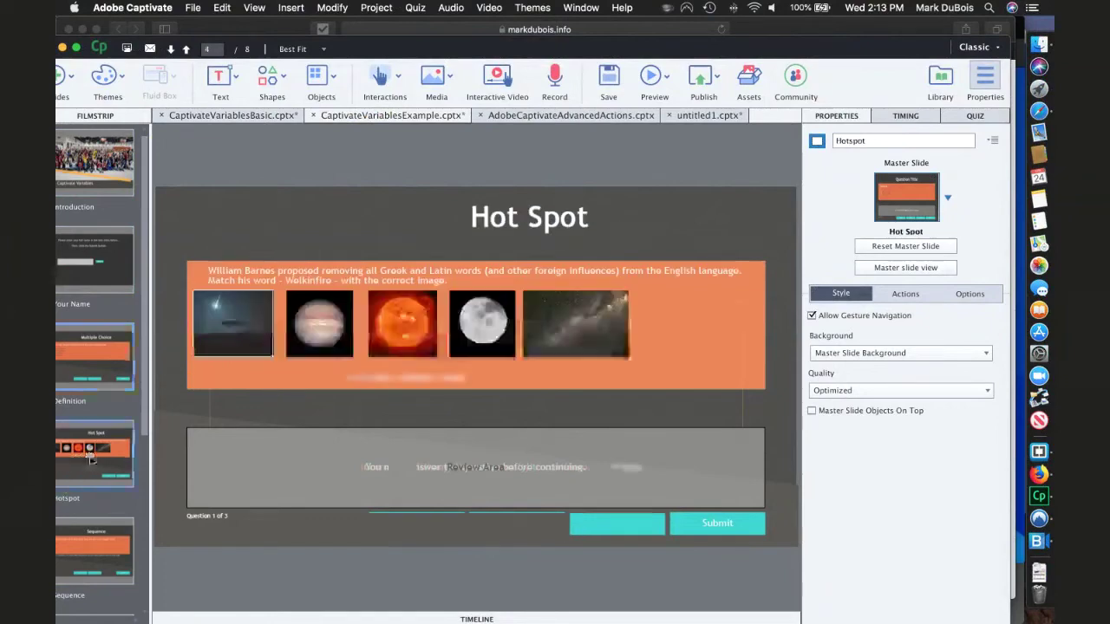
drag(143, 412, 144, 481)
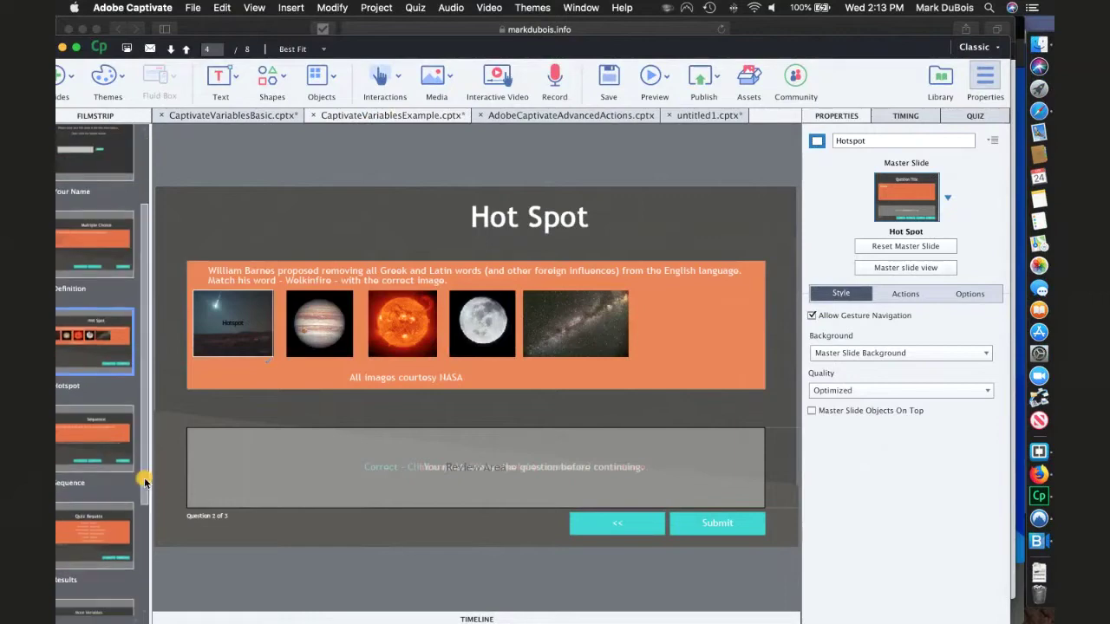
click(87, 432)
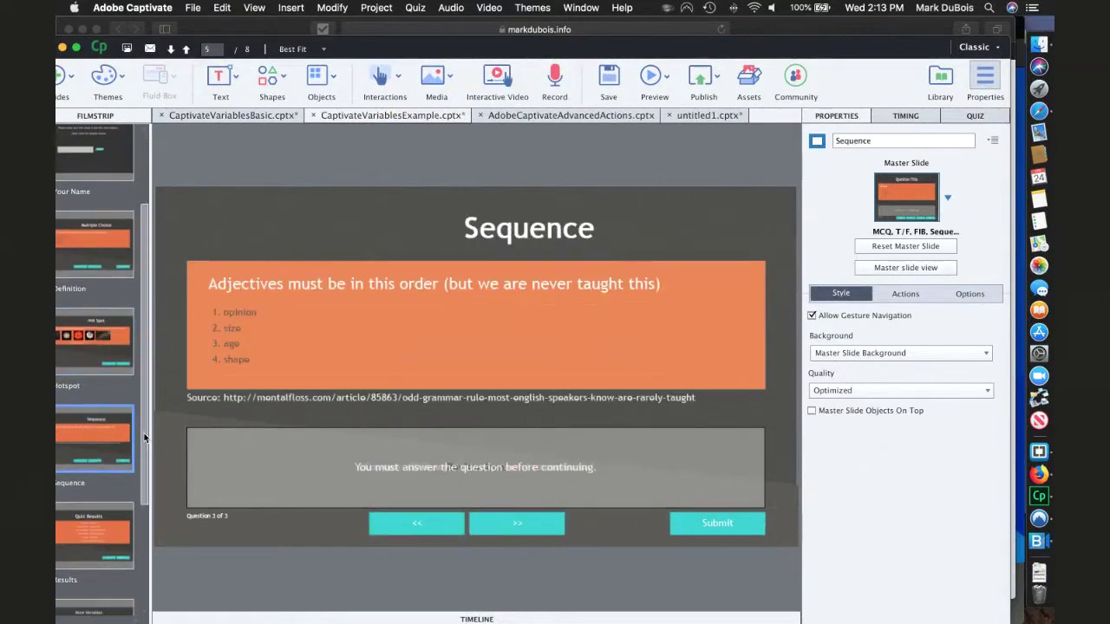
drag(144, 438, 141, 492)
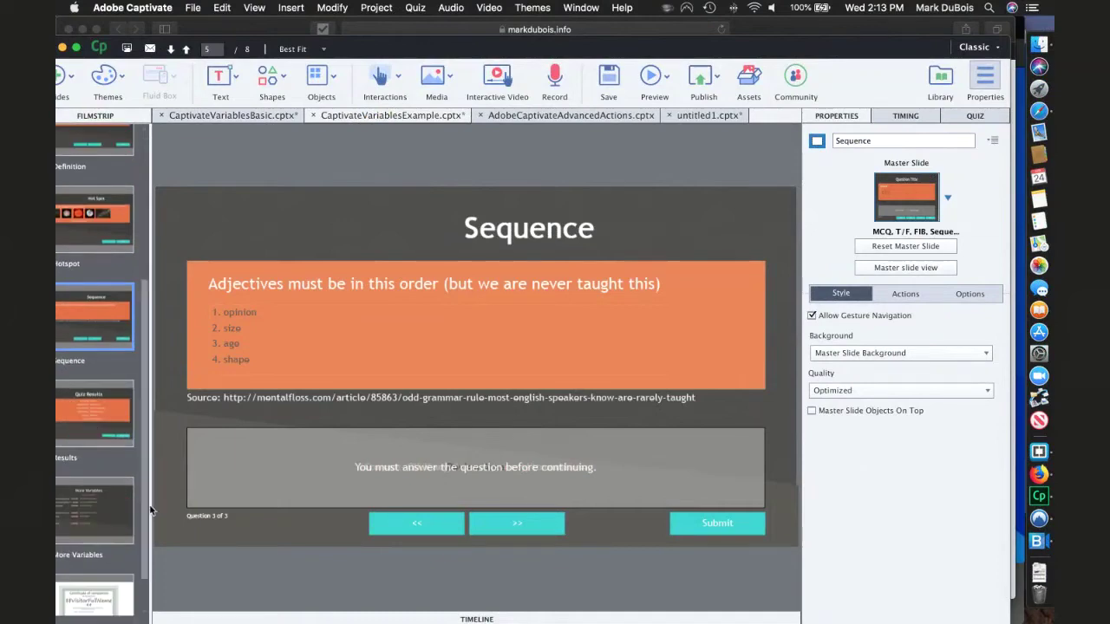
- Go to Safari's Captivate variables example tab and start playing the course
key(super+Tab)
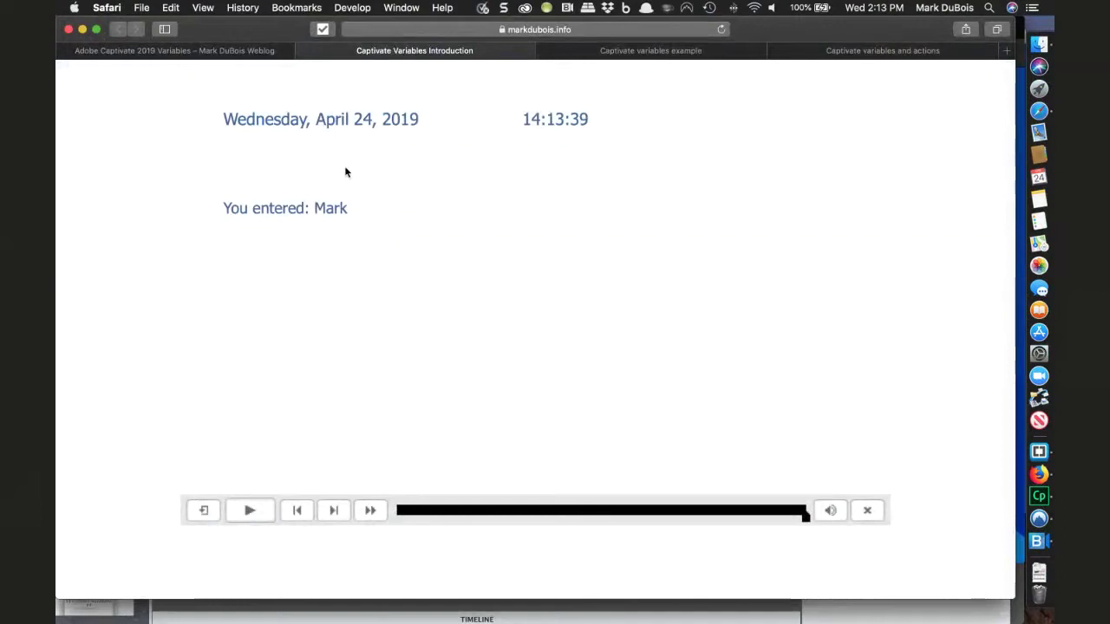
click(589, 52)
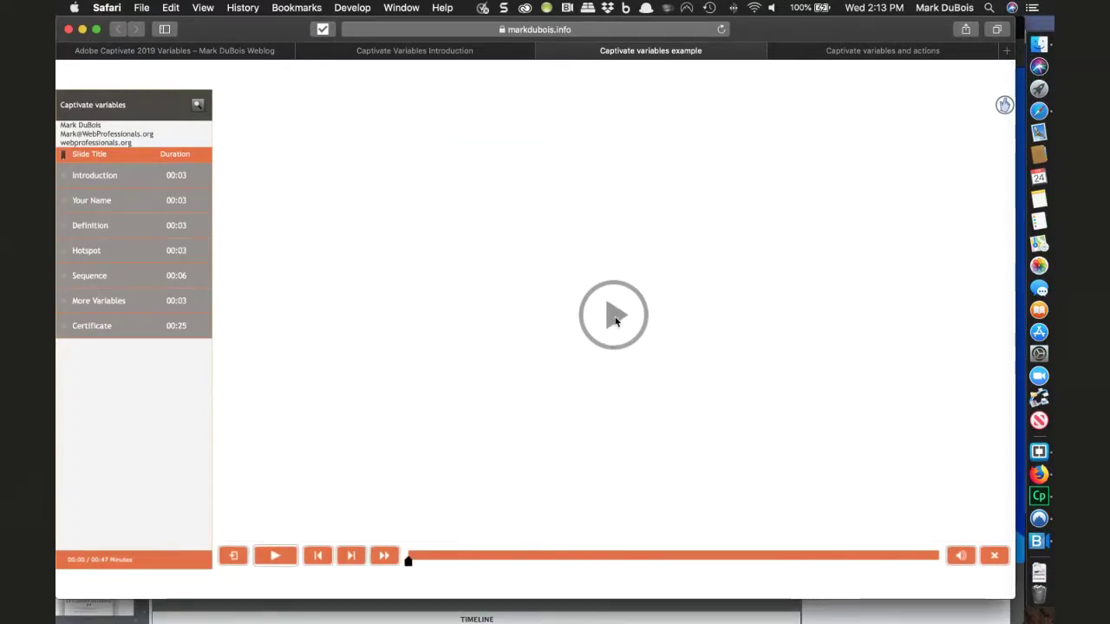
click(615, 322)
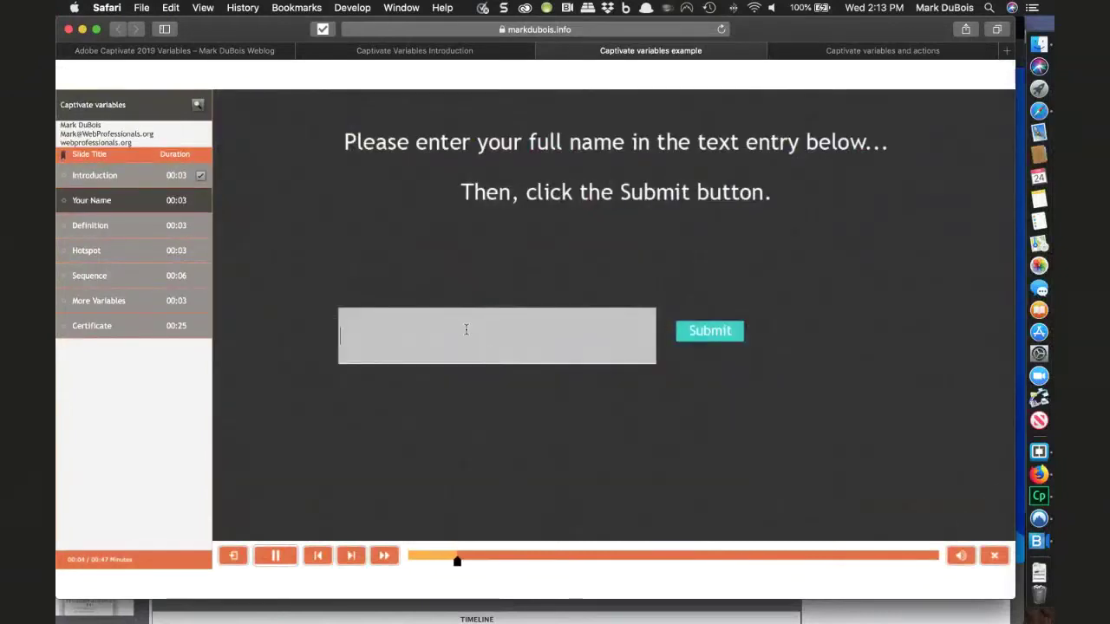
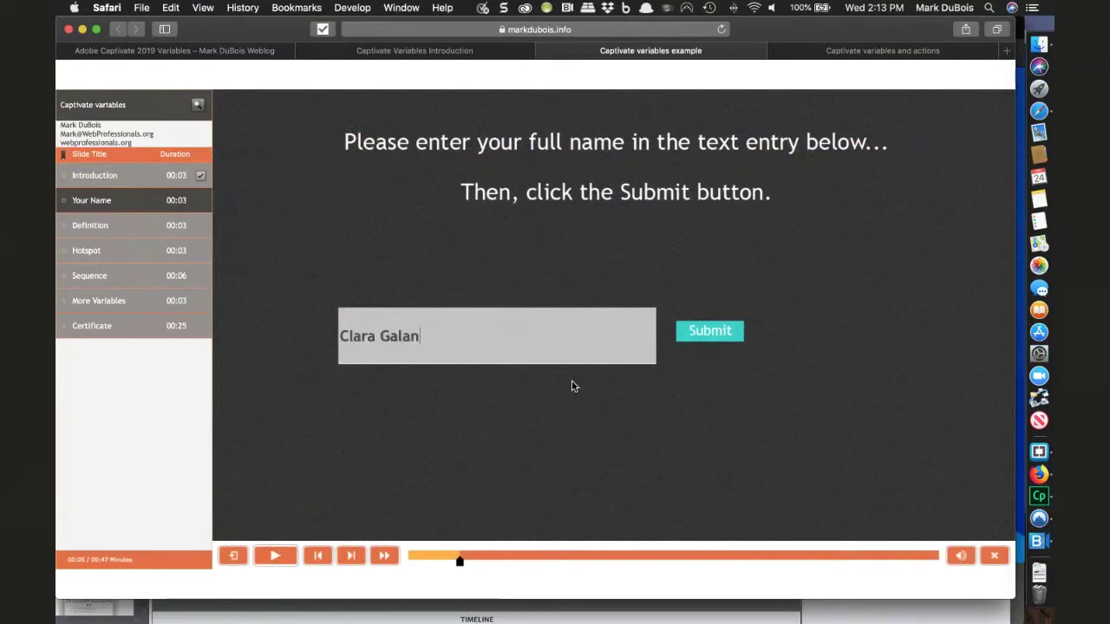
- Replace the earlier entry with the learner's full name and submit it
click(716, 336)
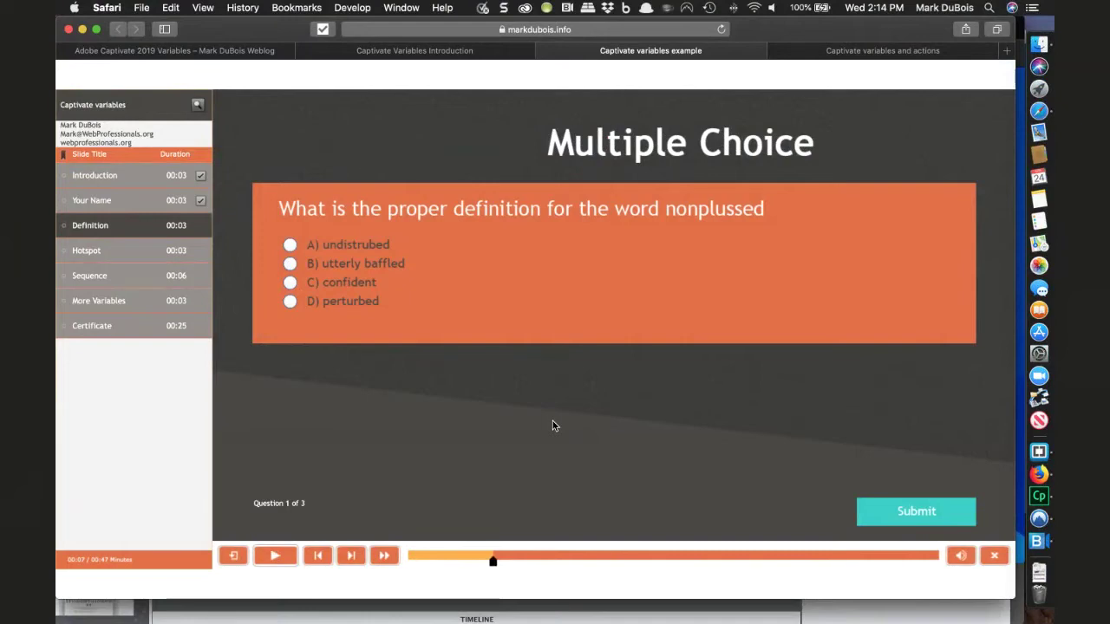
- Answer B, utterly baffled, submit it, and continue past the Correct feedback
click(291, 265)
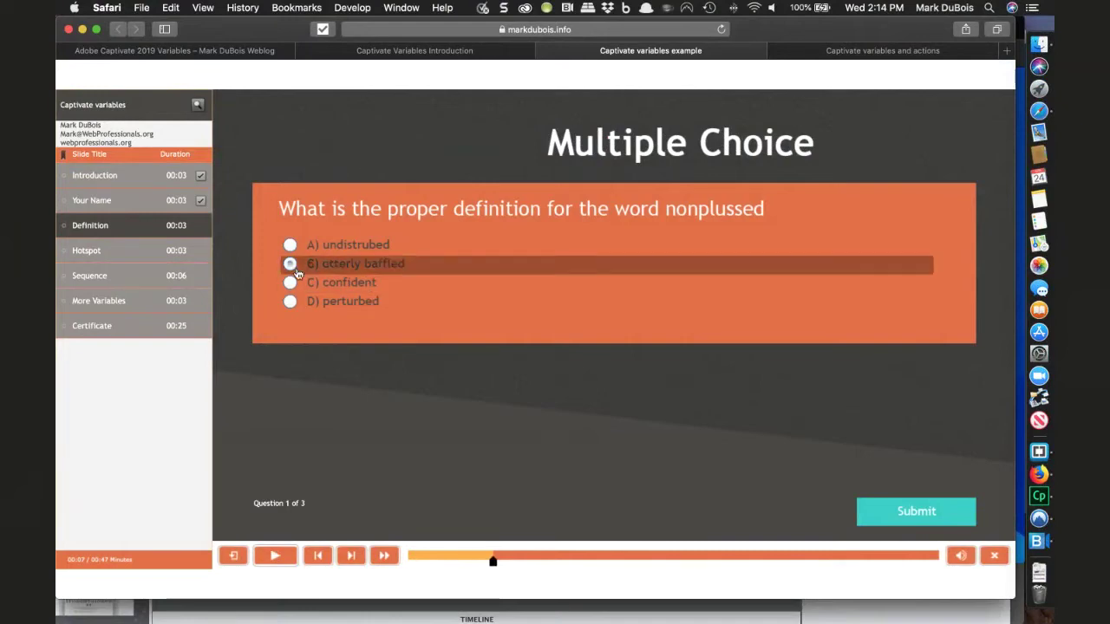
click(858, 511)
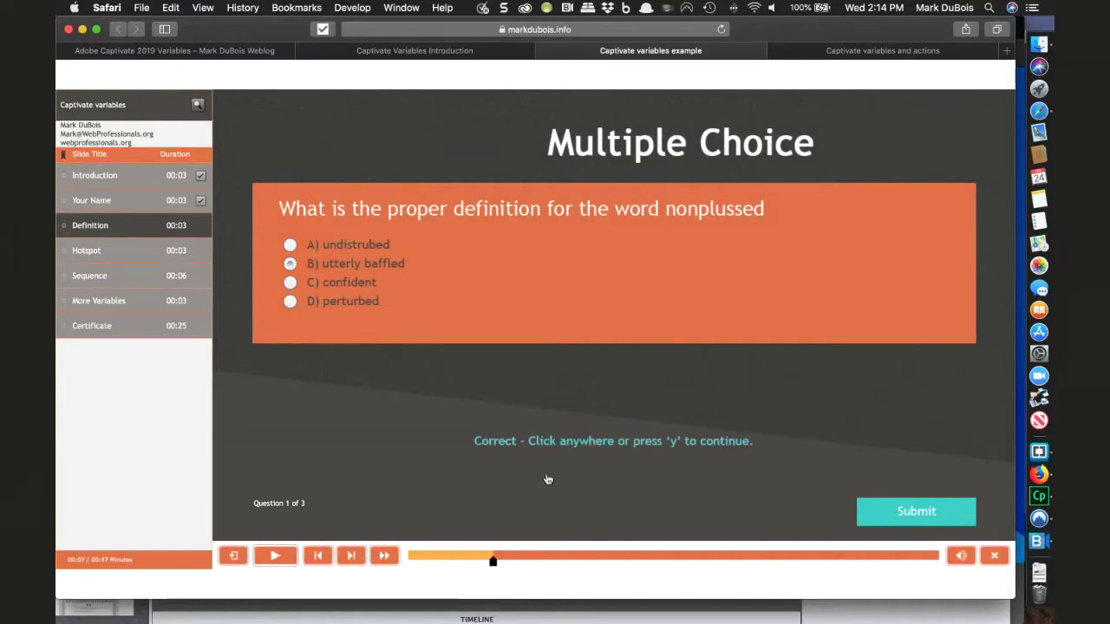
click(639, 406)
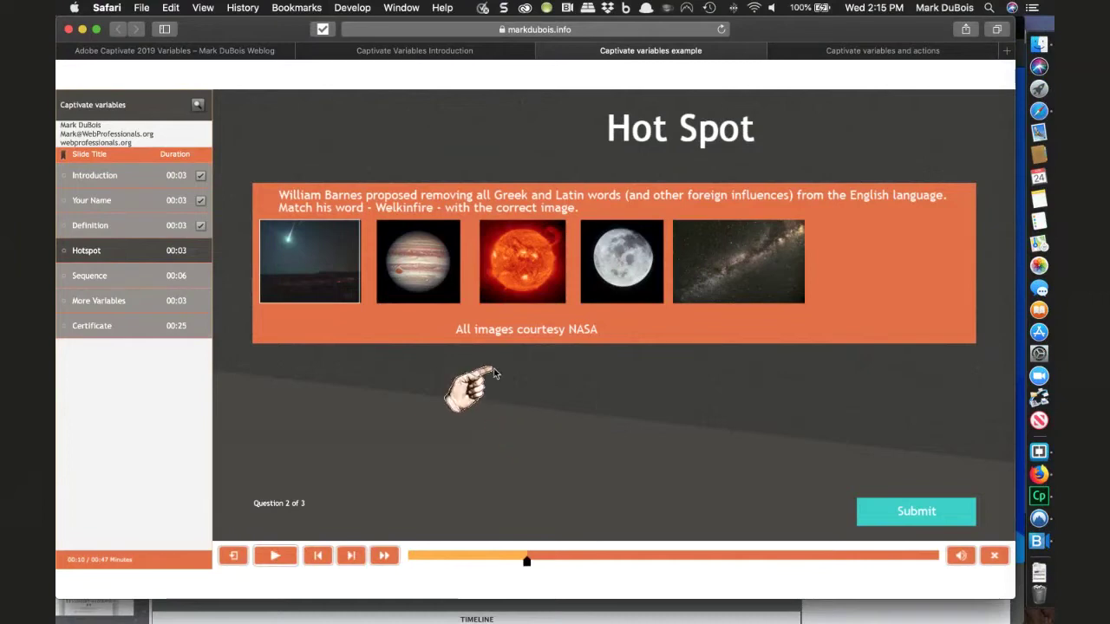
- Submit the sun image as the hot spot answer and move past the Incorrect feedback
click(517, 294)
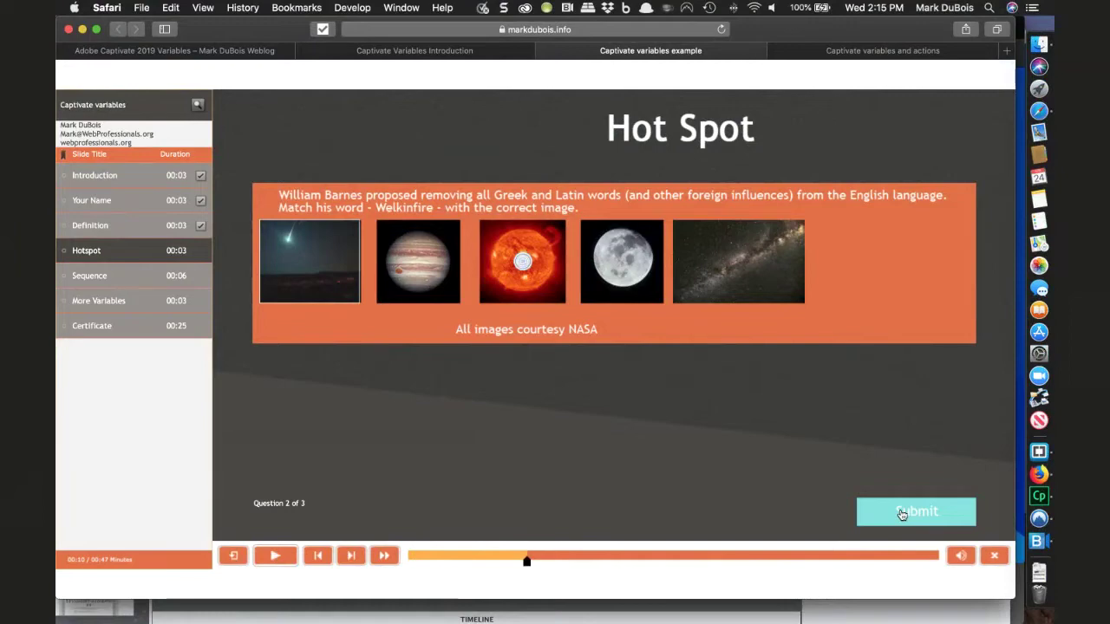
click(902, 514)
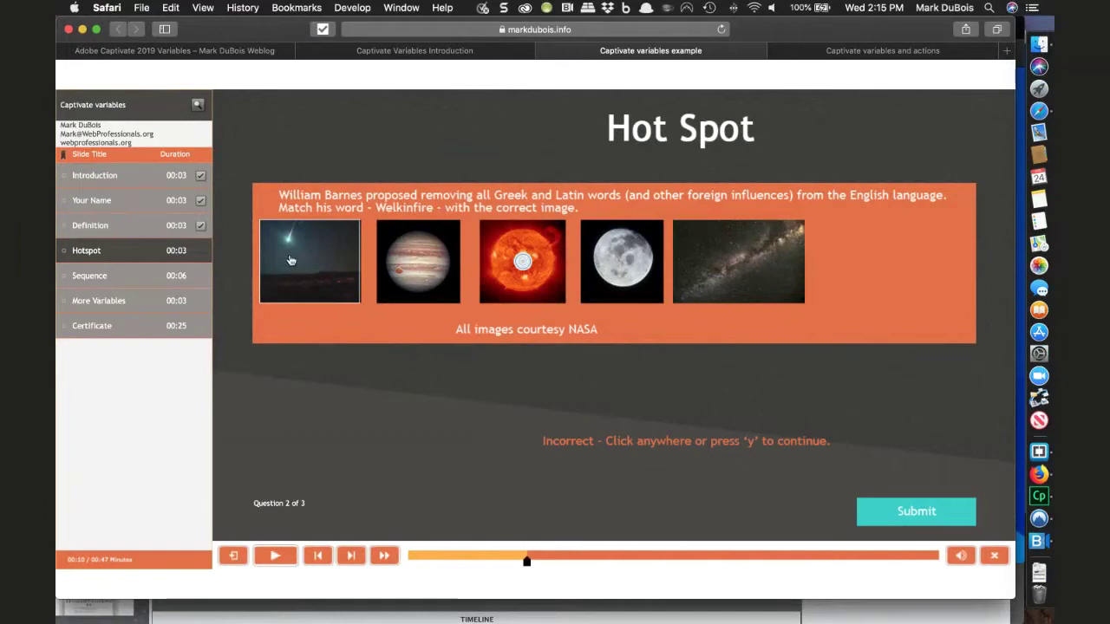
click(669, 422)
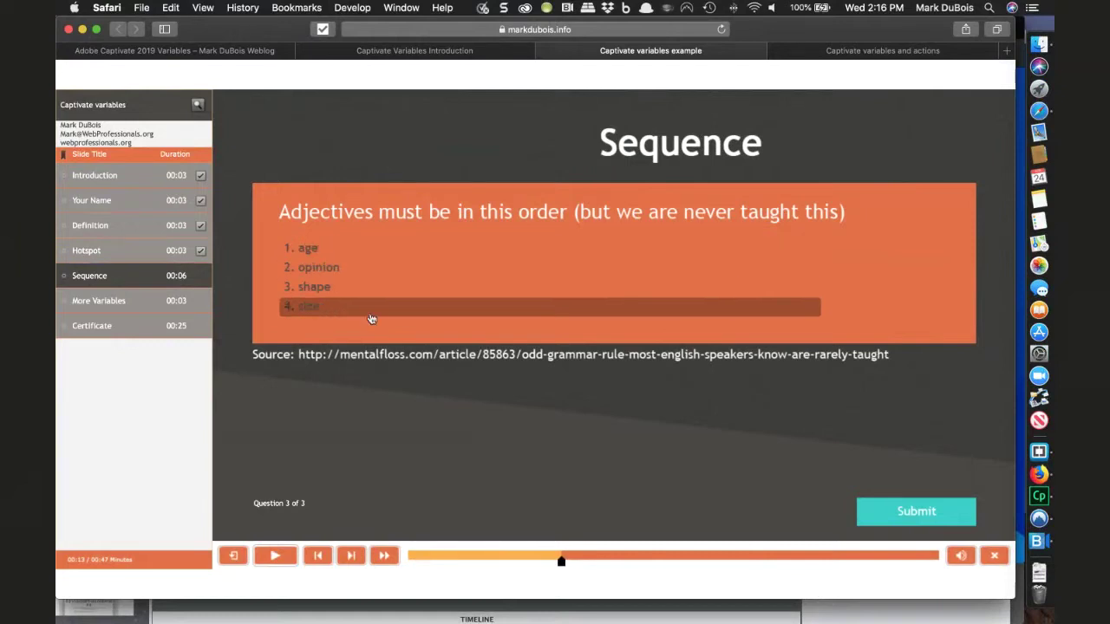
- Put opinion first and size second, submit the order, and continue to Quiz Results
drag(328, 280, 327, 256)
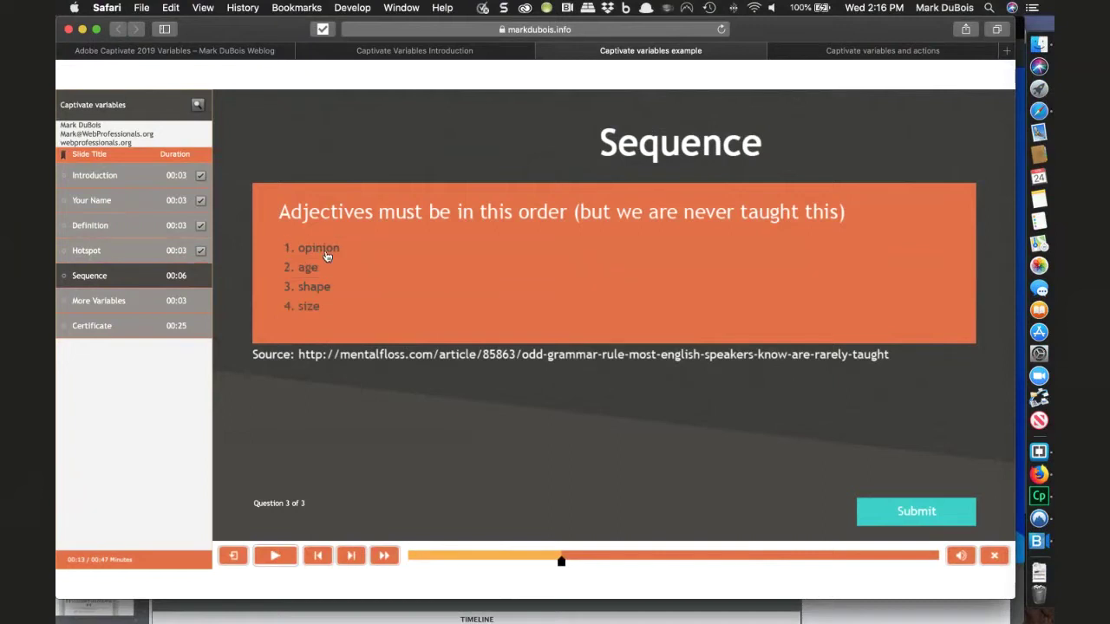
drag(309, 309, 303, 269)
click(903, 515)
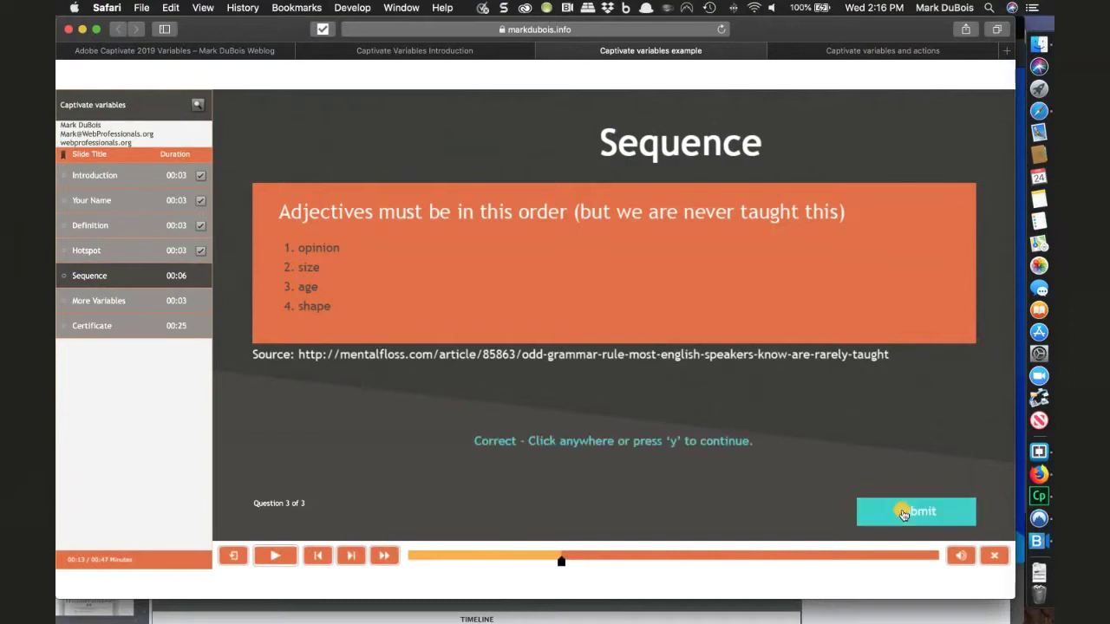
click(744, 492)
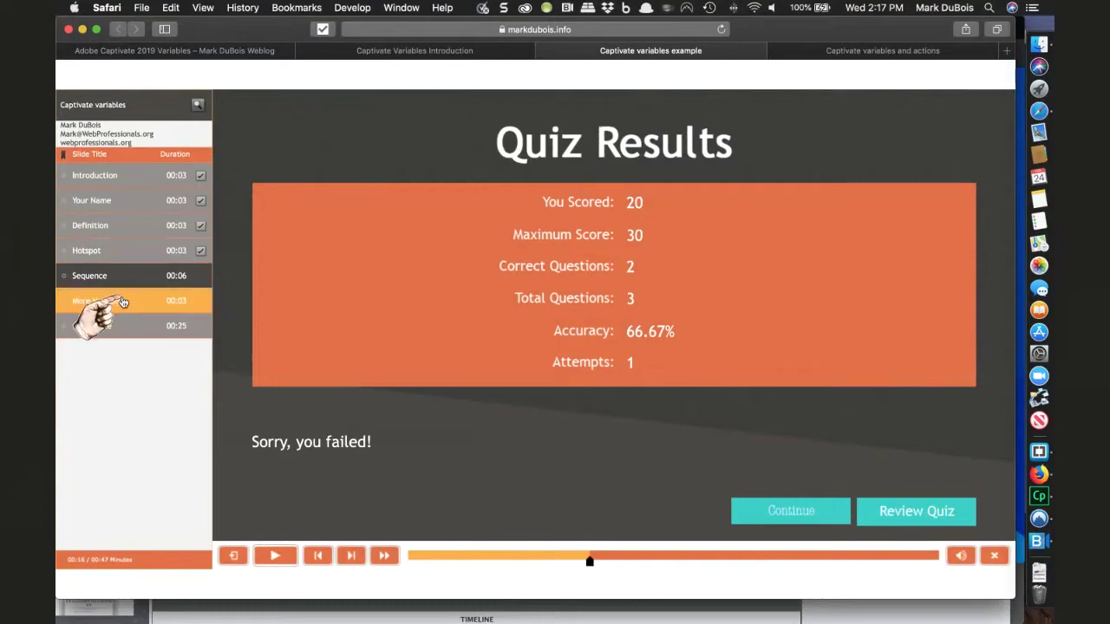
- Review each answered quiz question in turn, then jump to More Variables in the table of contents
click(881, 517)
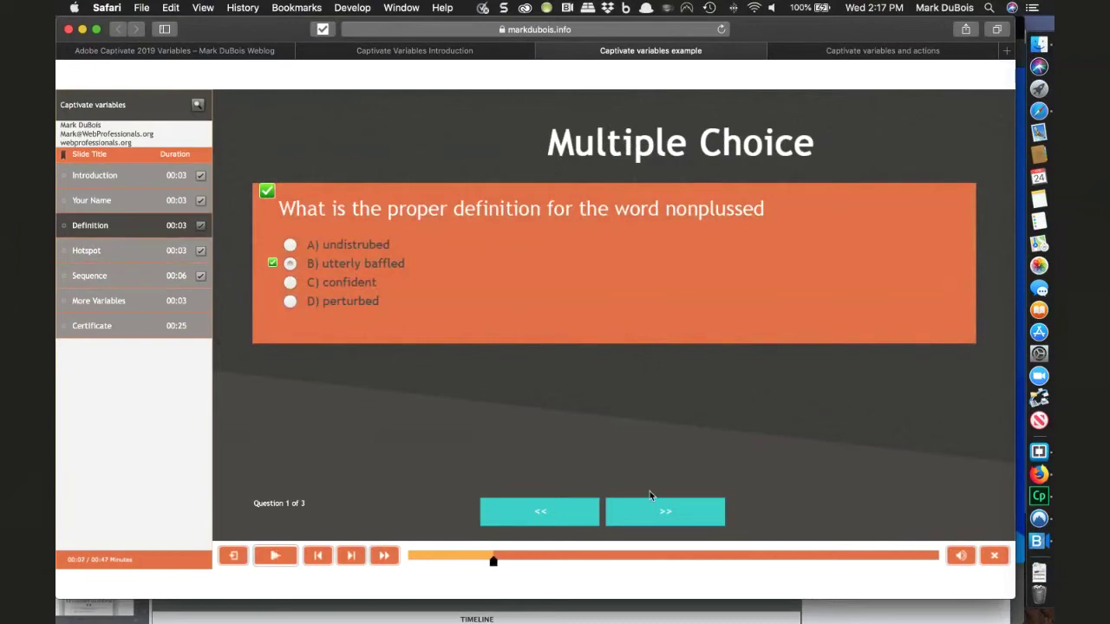
click(661, 517)
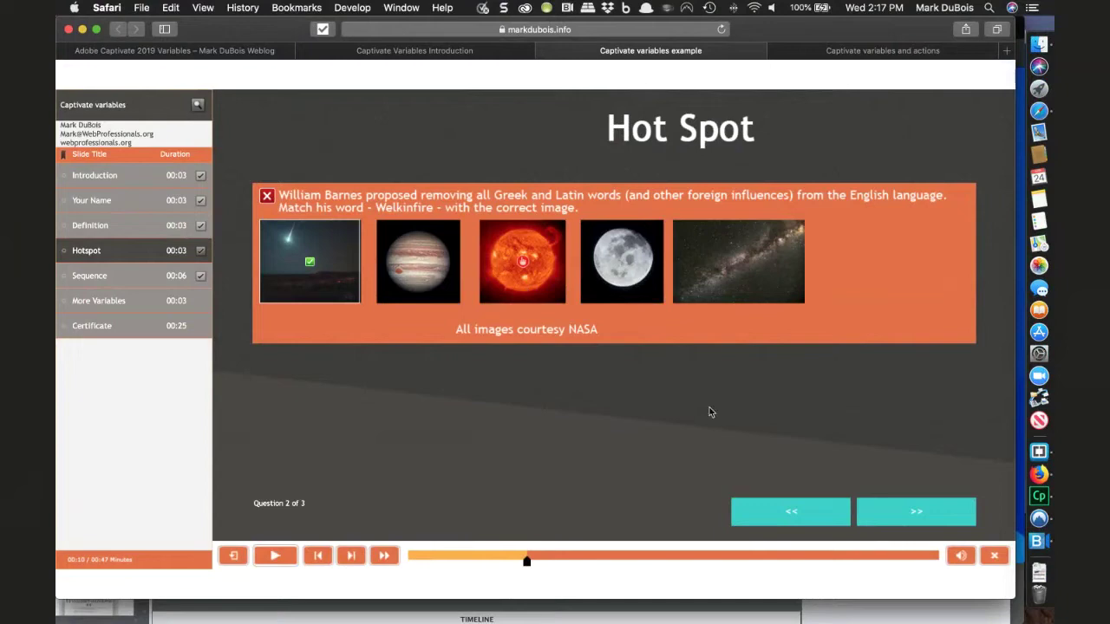
click(915, 514)
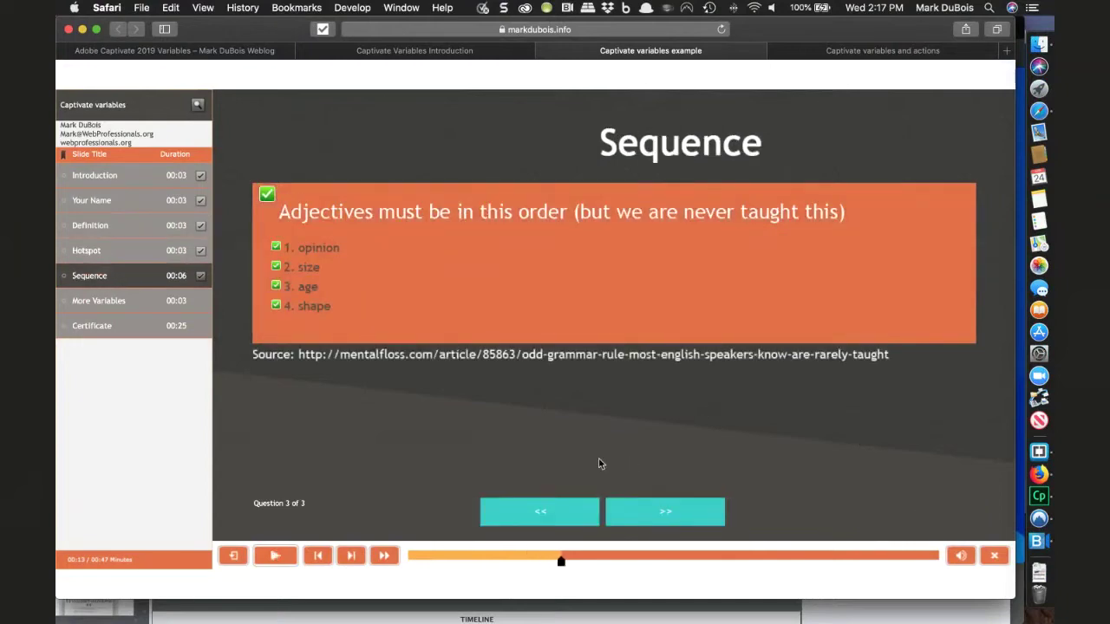
click(116, 310)
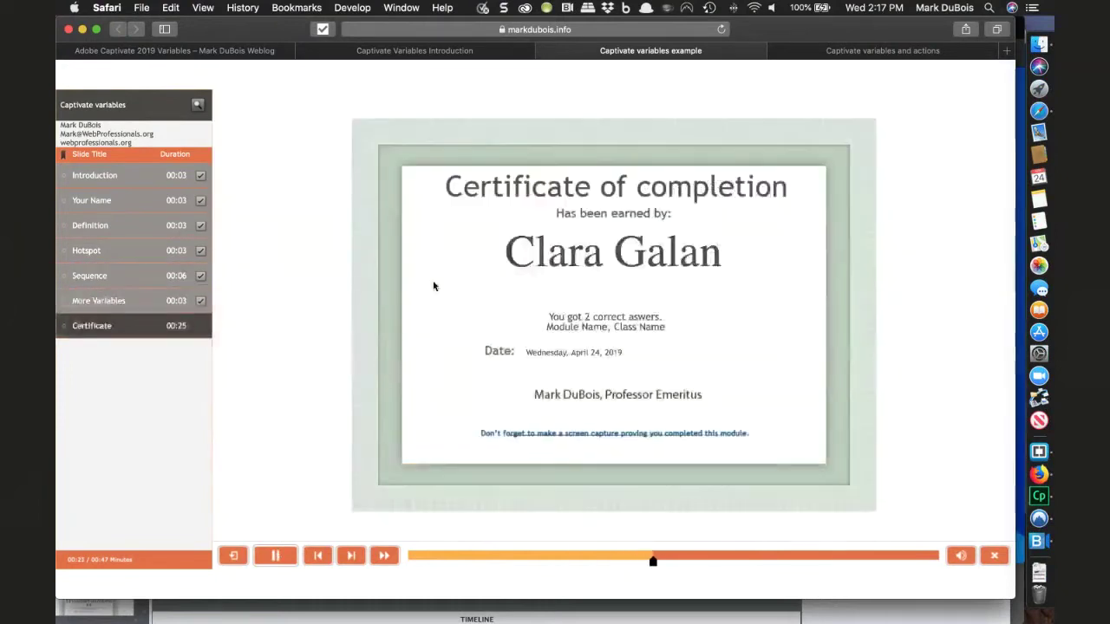
- Jump to the More Variables slide and let the course play to the dated certificate
click(130, 300)
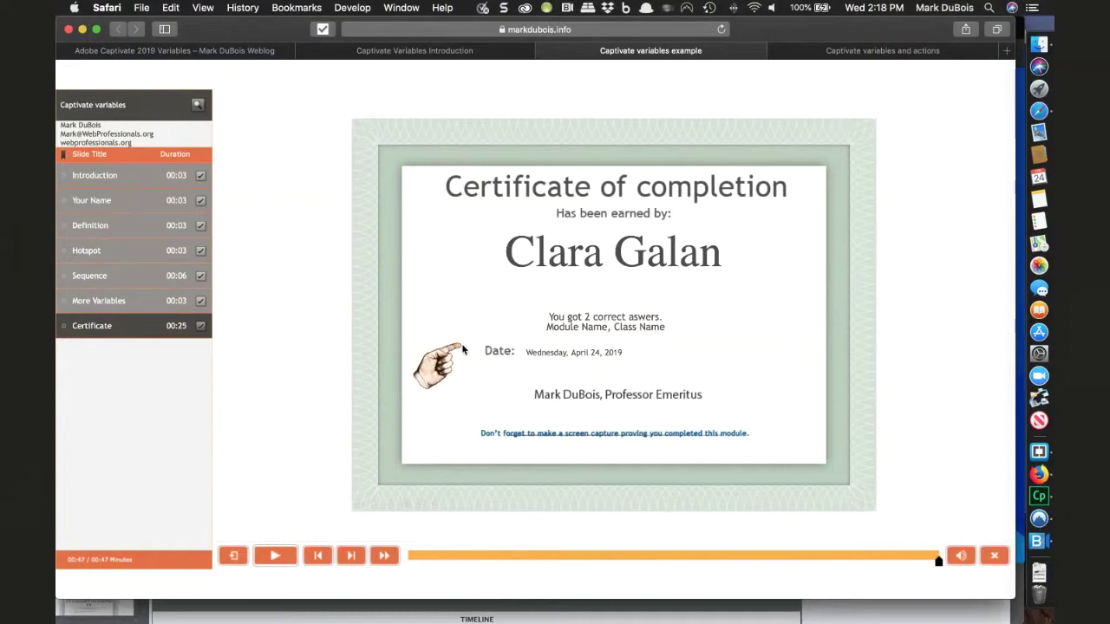
- Return to Captivate and switch to the untitled1.cptx project
key(super+Tab)
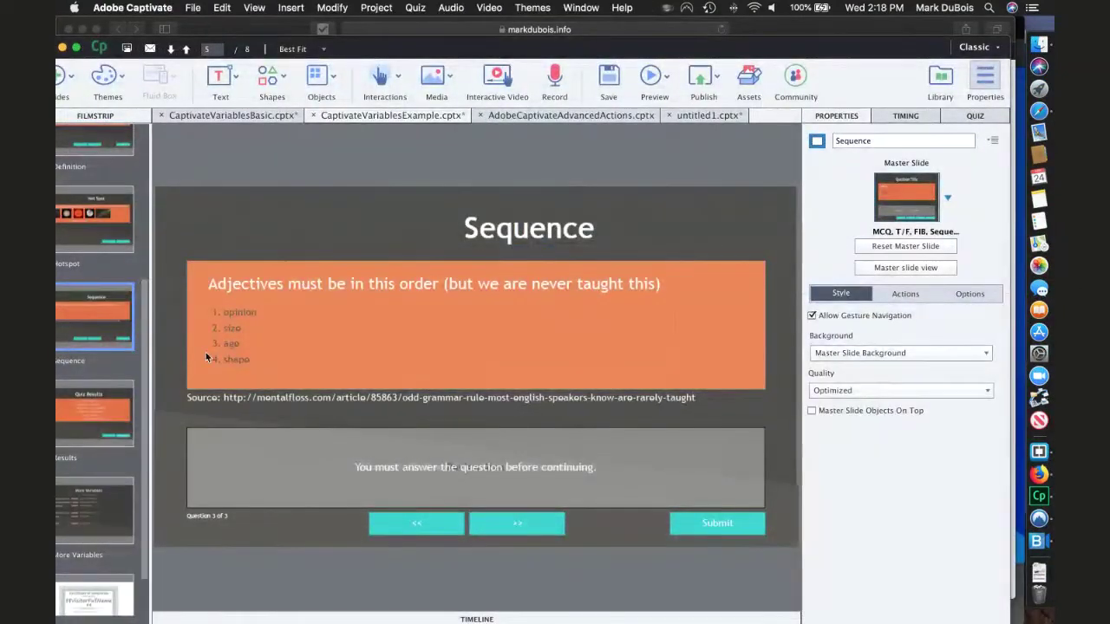
scroll(144, 324, up, 3)
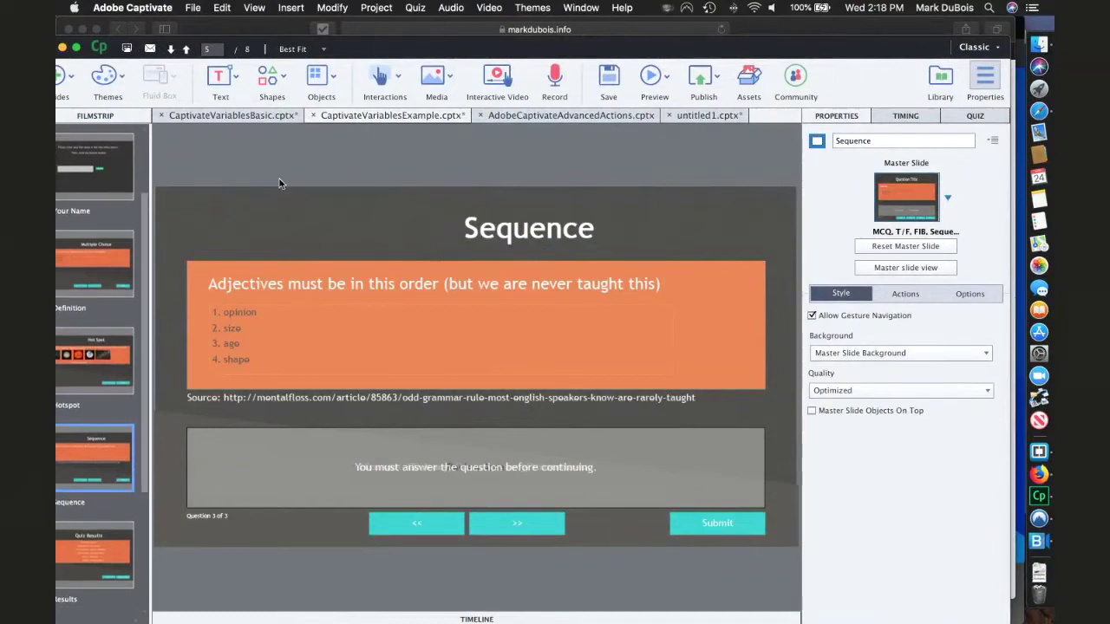
click(412, 11)
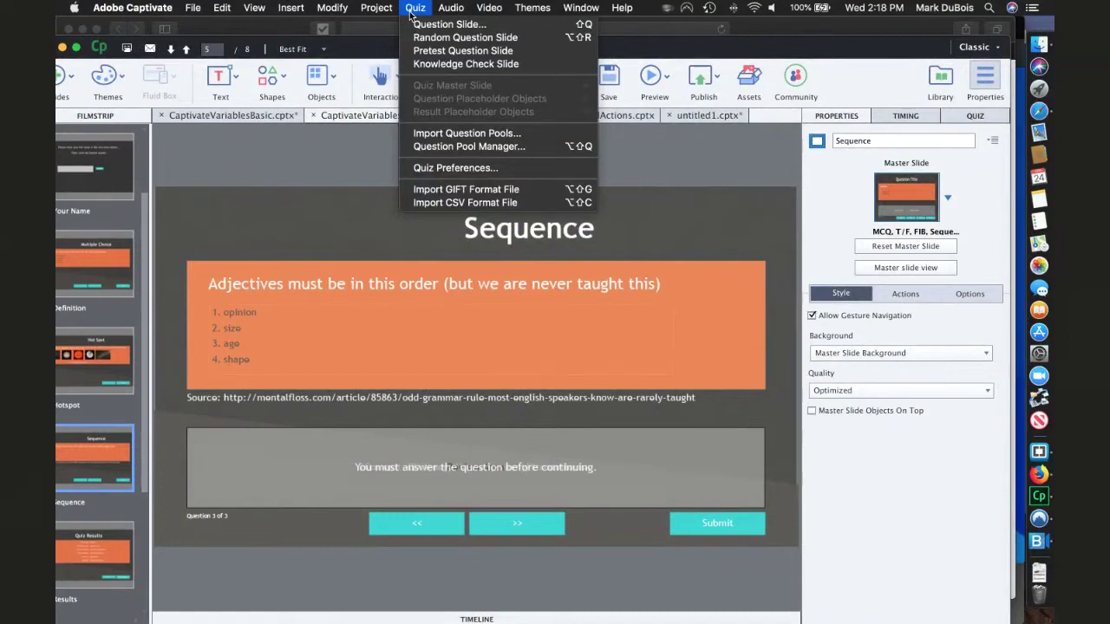
click(688, 116)
click(688, 115)
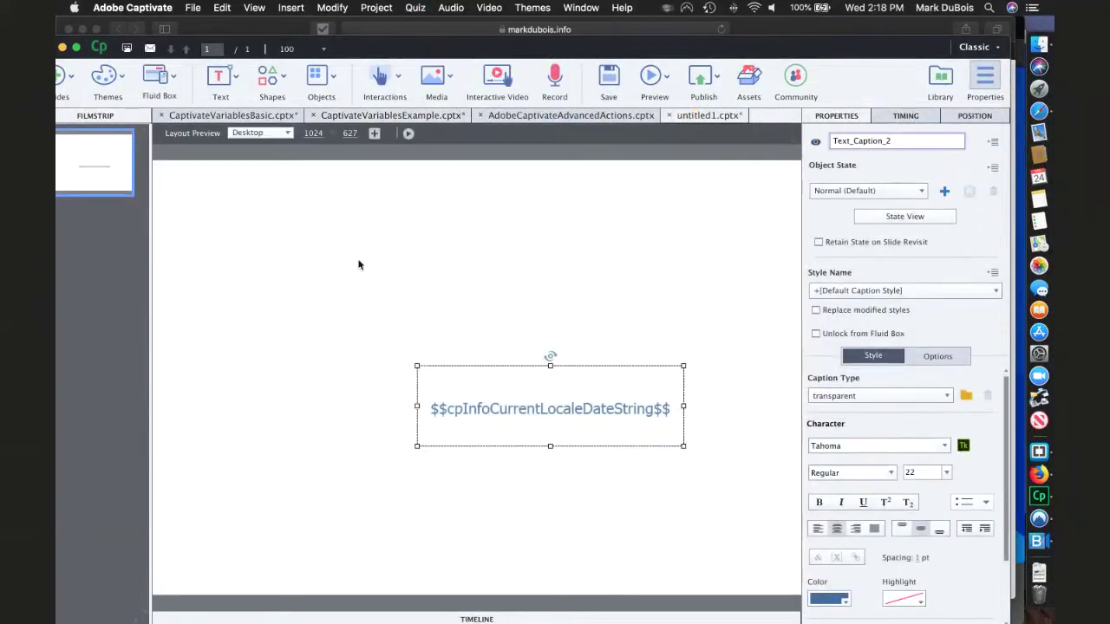
- Name the first slide 'Firt slide' in its Properties panel, then bring up the Quiz menu
click(77, 172)
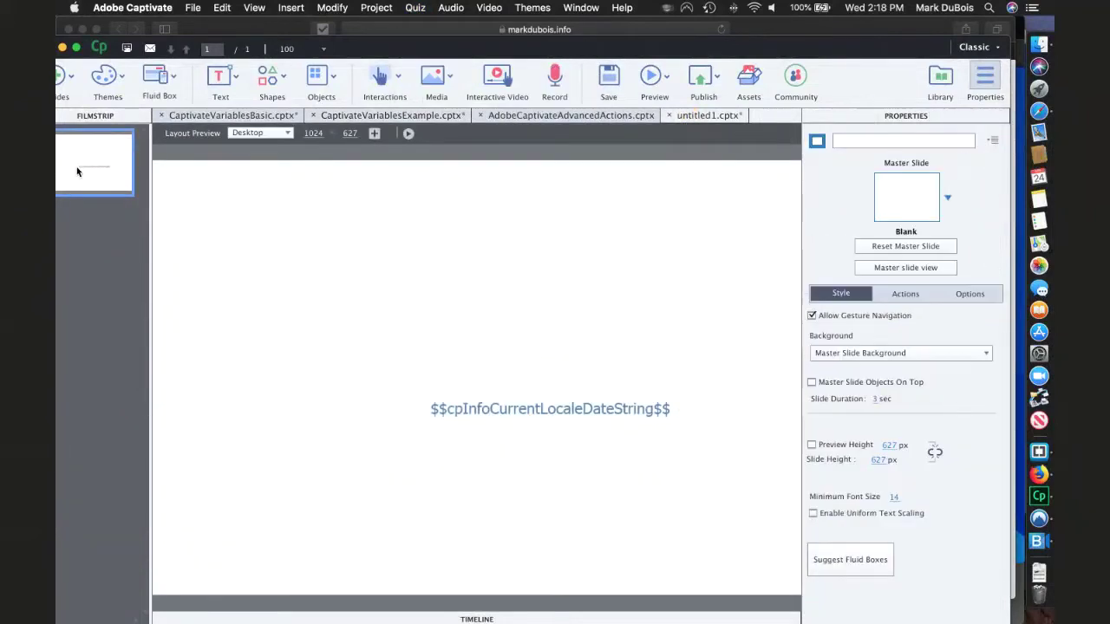
click(859, 141)
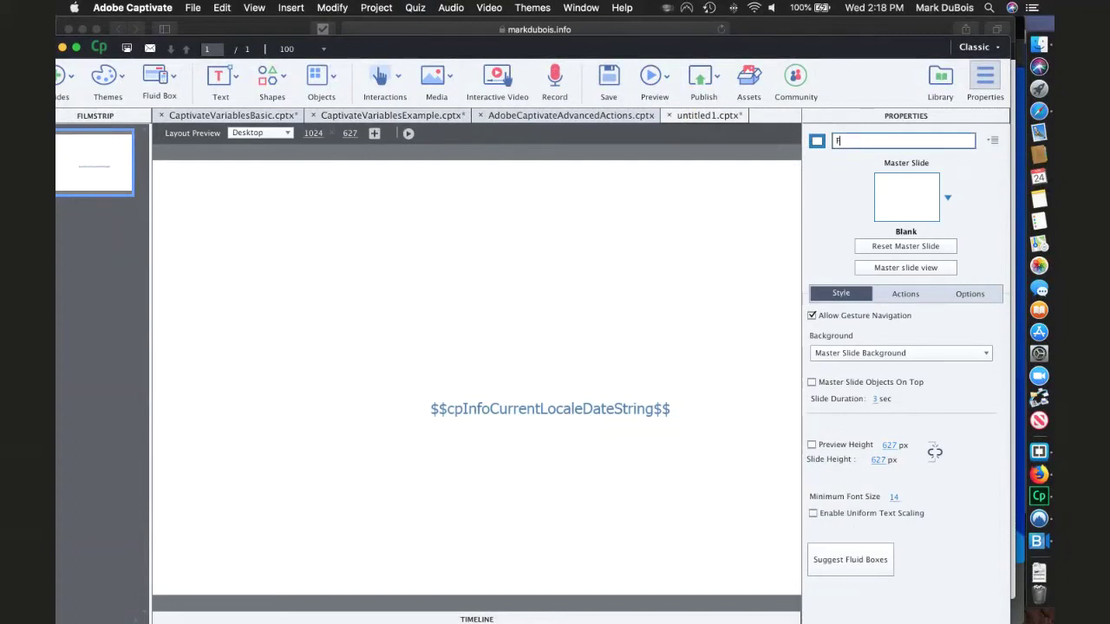
text(Firt slide)
key(Return)
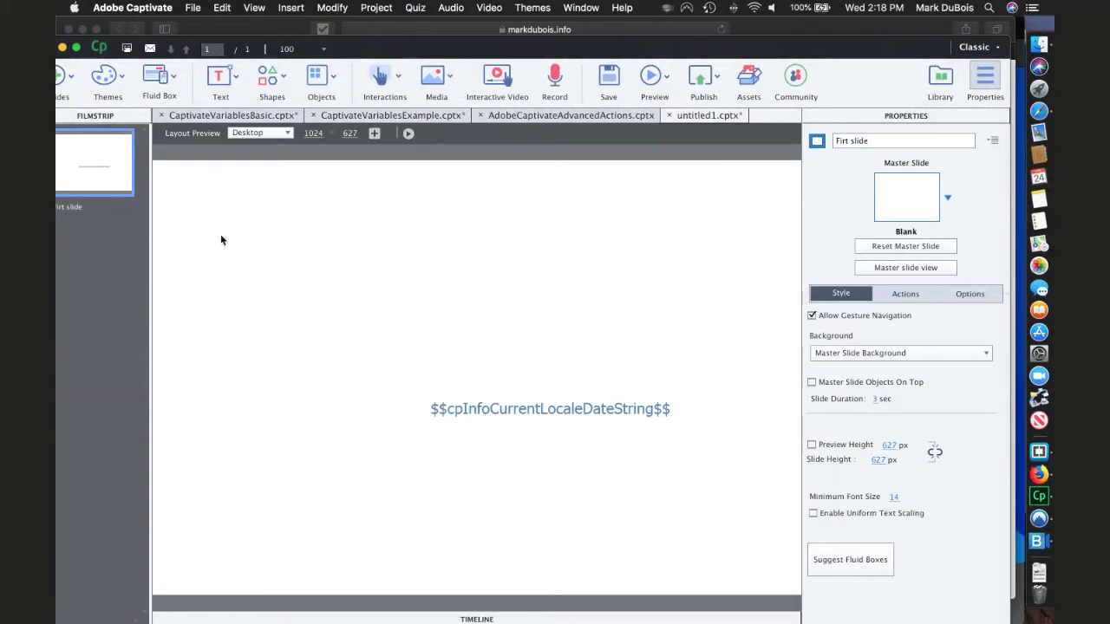
click(411, 9)
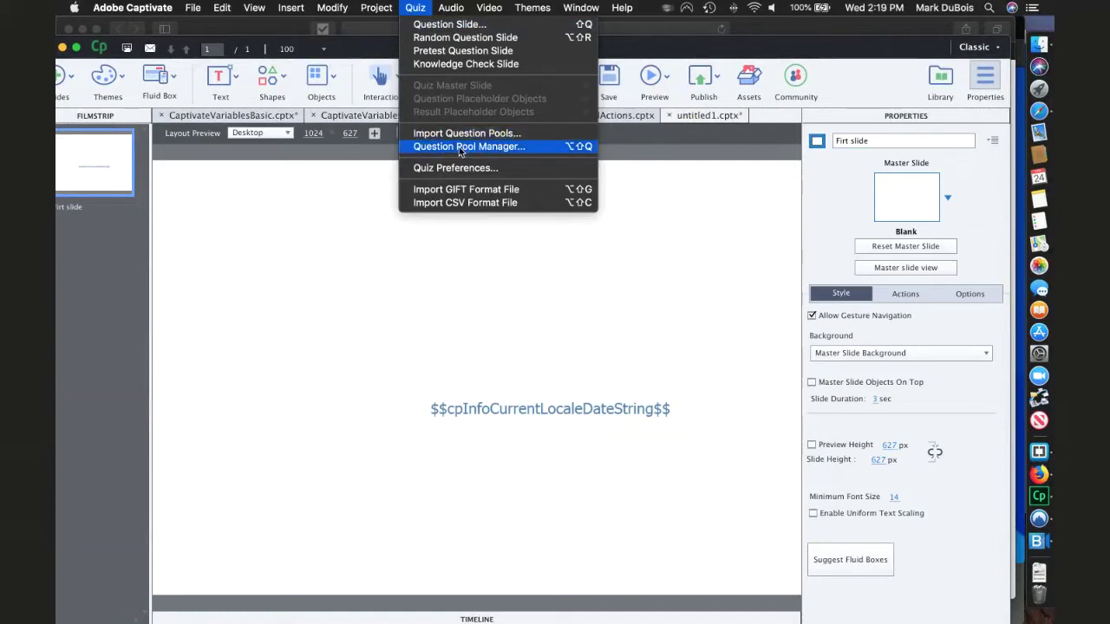
- Insert one Graded Multiple Choice question slide through Quiz > Question Slide
click(450, 28)
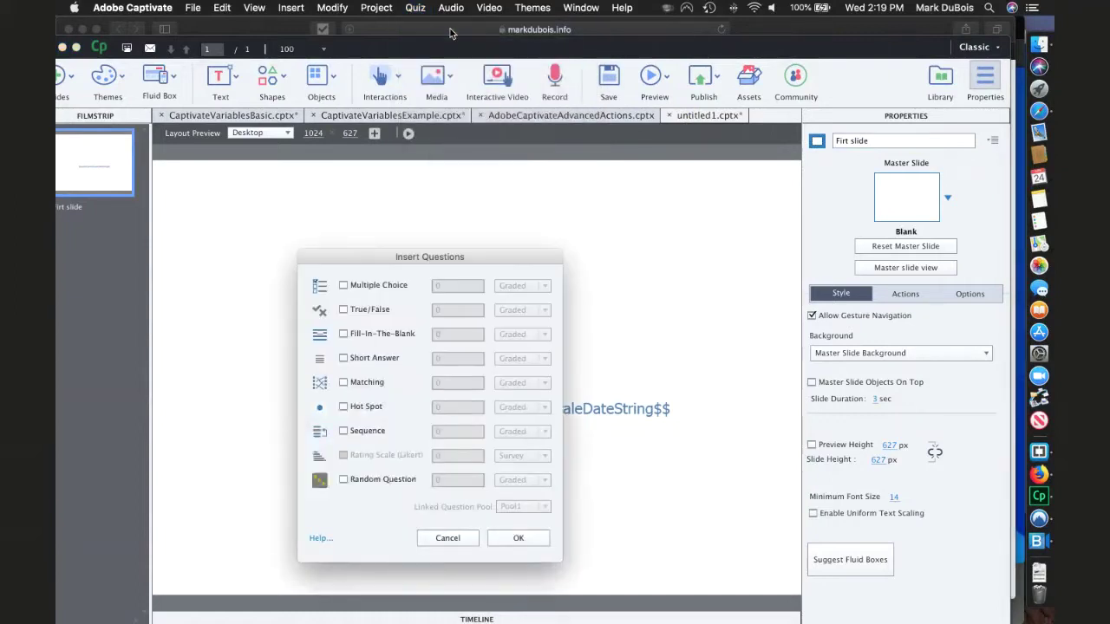
drag(380, 251, 396, 122)
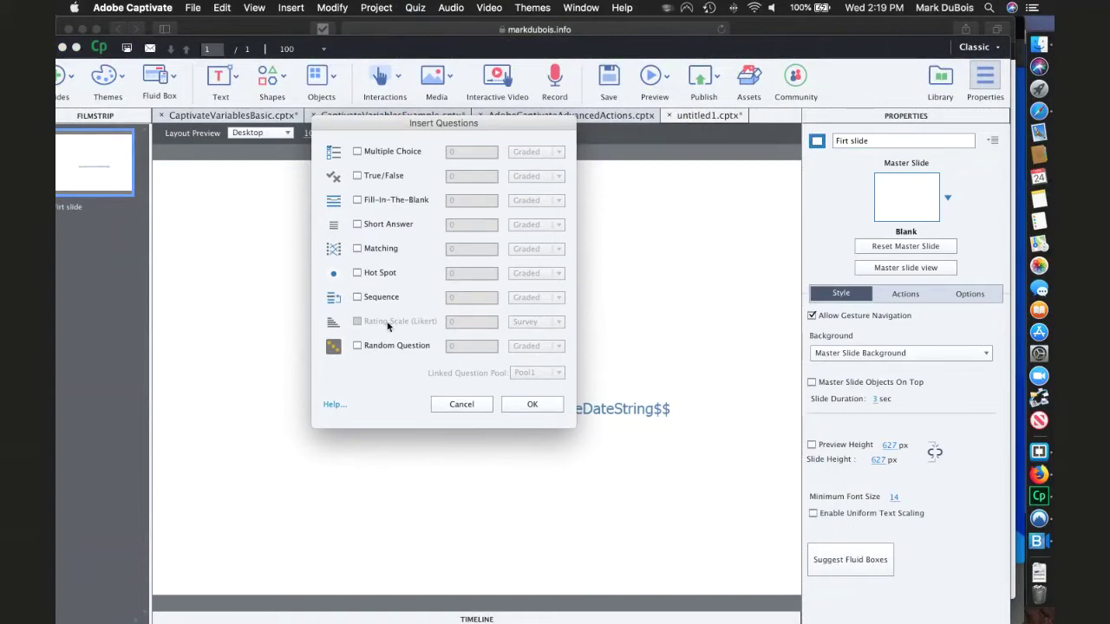
click(356, 152)
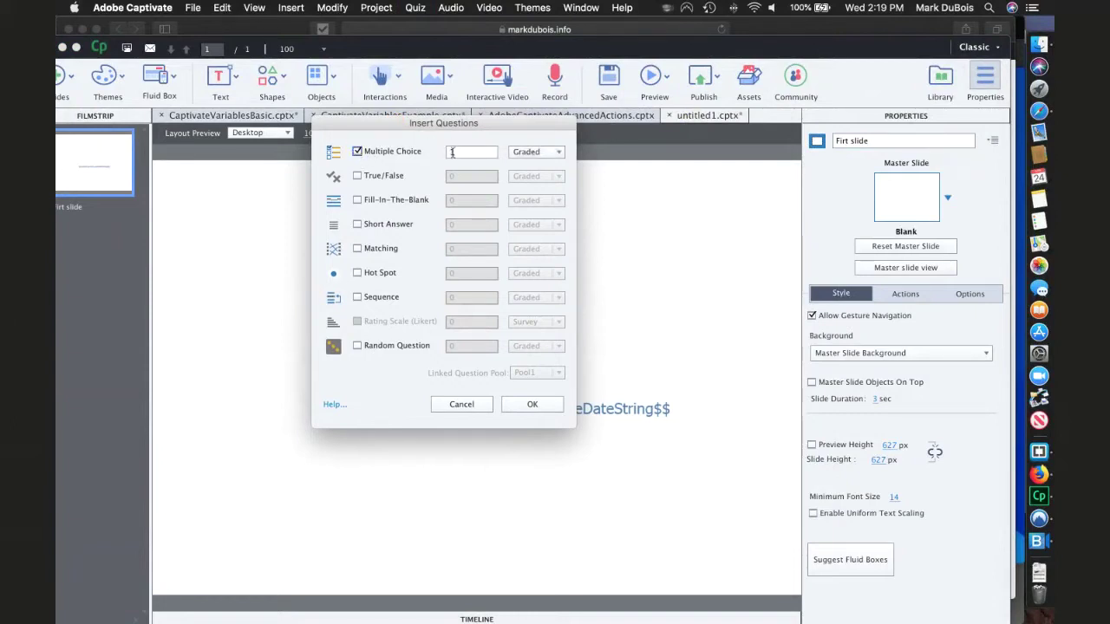
click(560, 152)
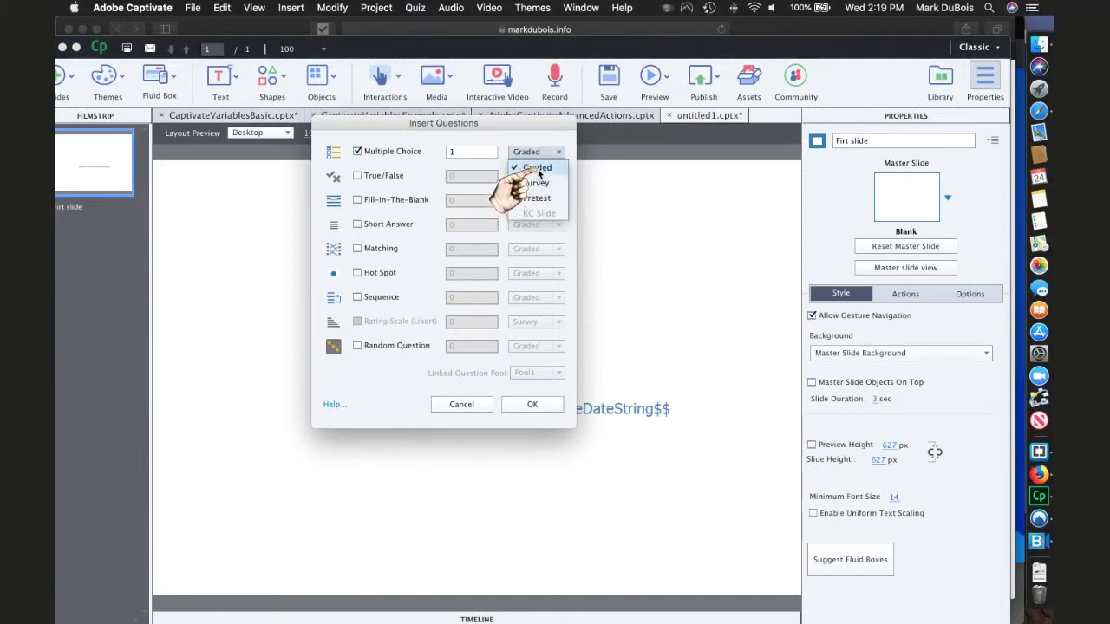
click(537, 169)
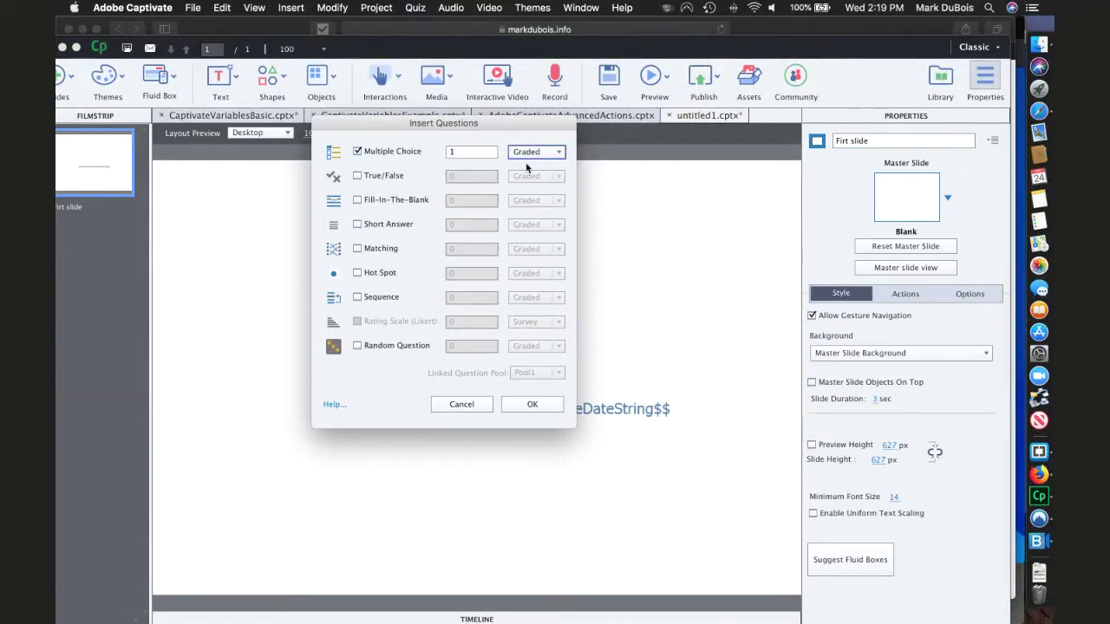
click(531, 406)
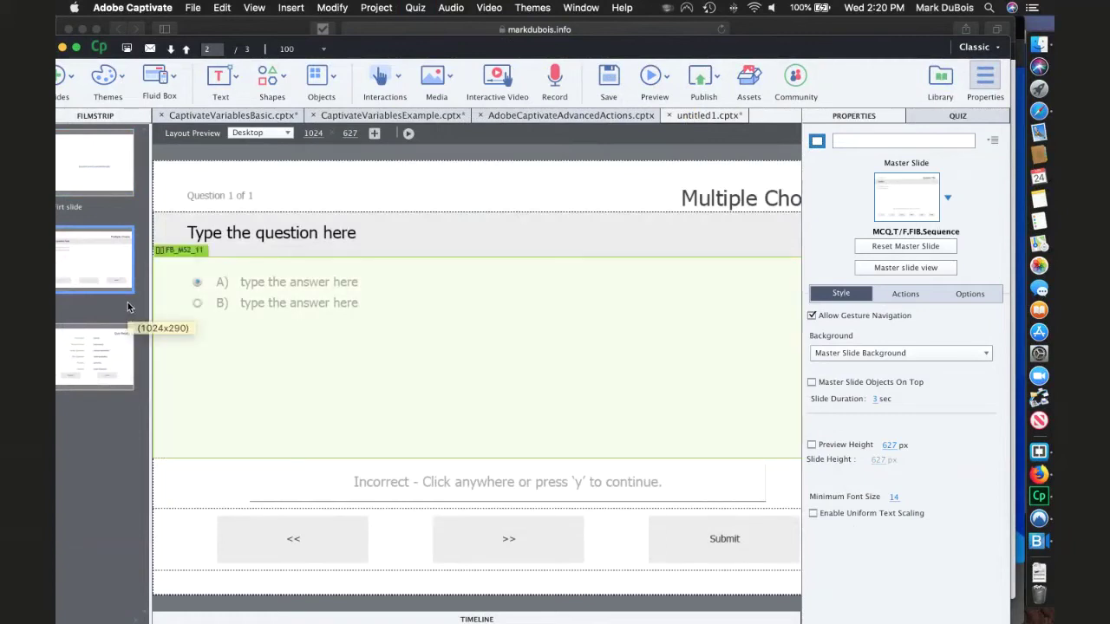
click(113, 361)
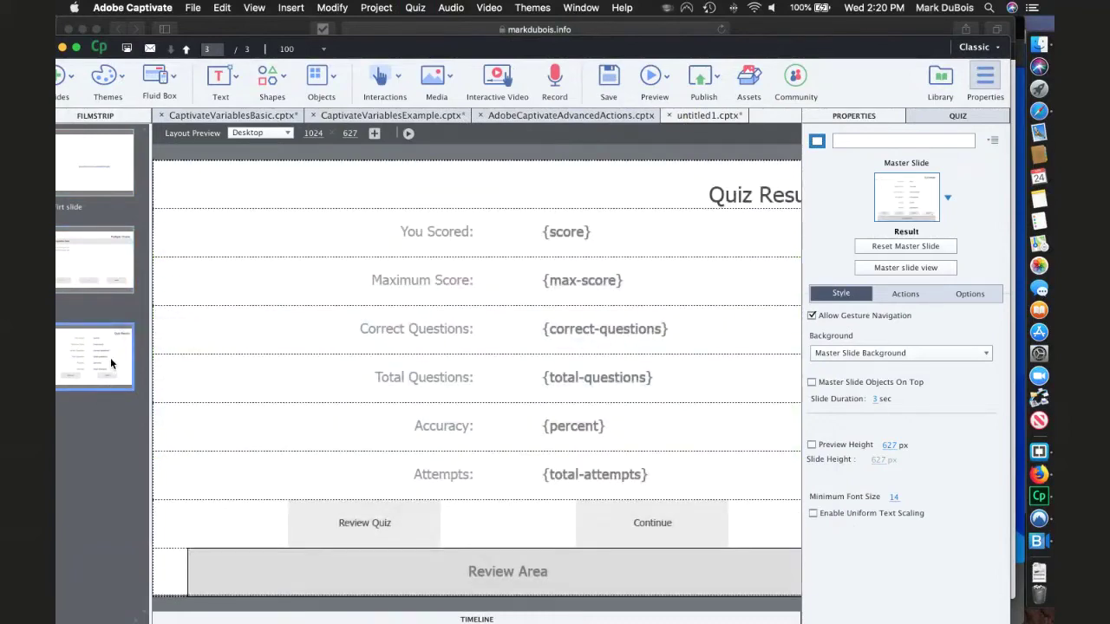
click(93, 262)
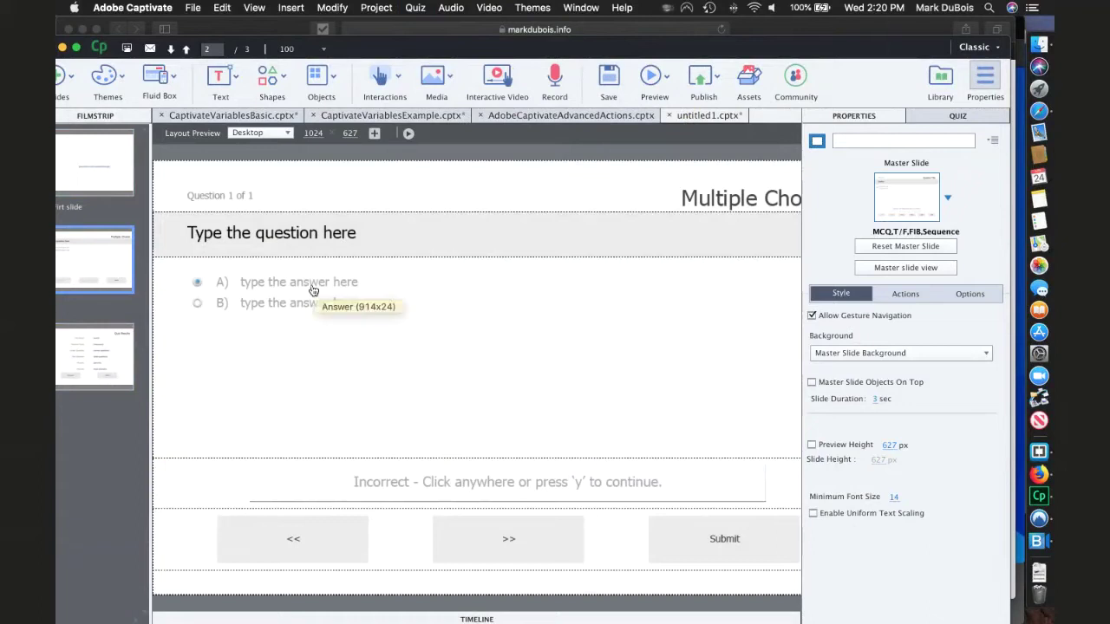
- Overwrite the placeholder question title text with 'Which president is on the $US 5'
click(308, 241)
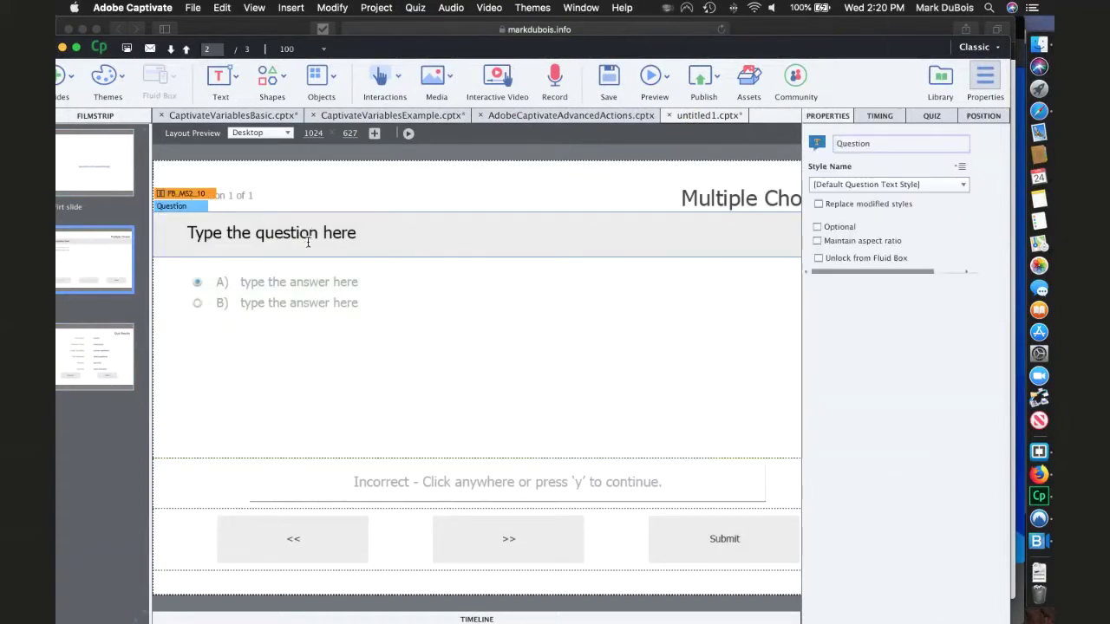
drag(355, 234, 185, 235)
text(Who)
key(BackSpace)
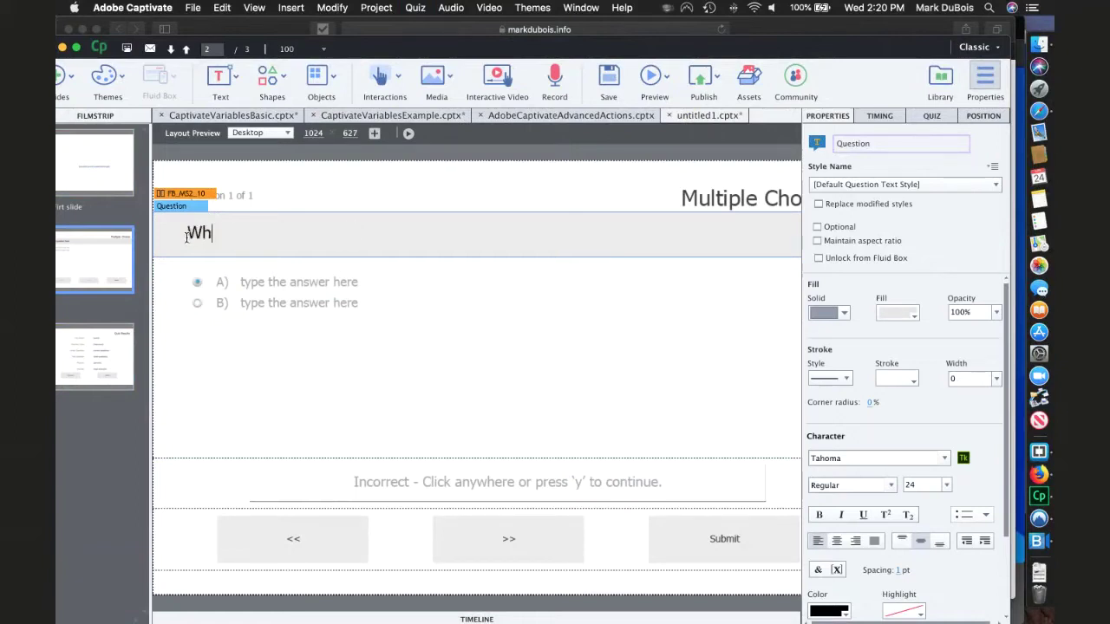
text(ich president is on t)
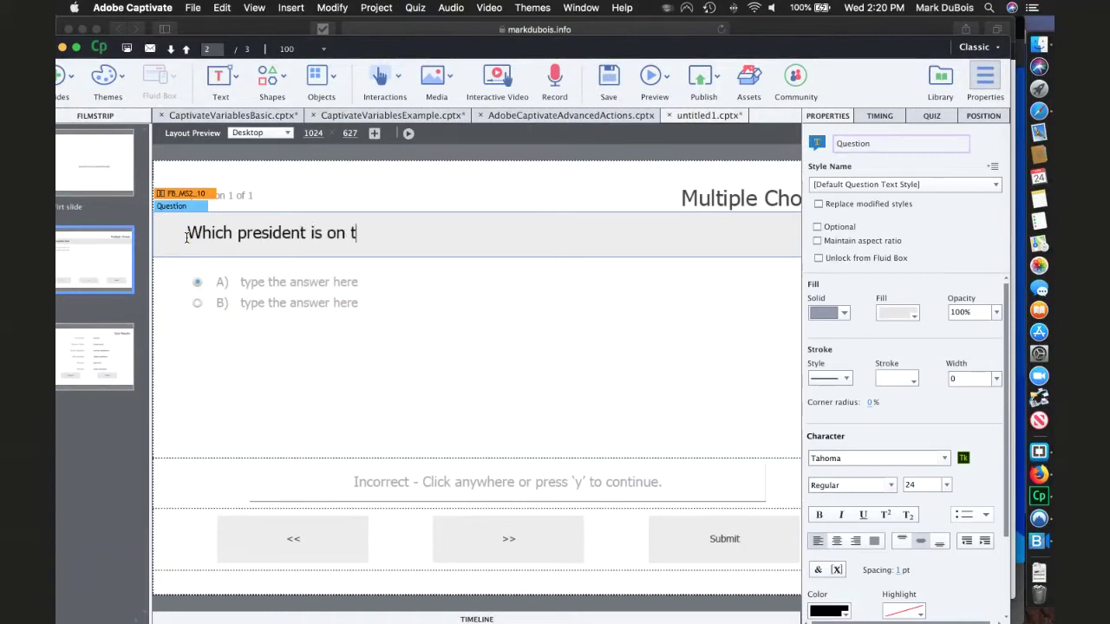
text(he $US 5)
- Give the multiple-choice question 4 shuffled answers numbered 1., 2., 3., ..
click(283, 284)
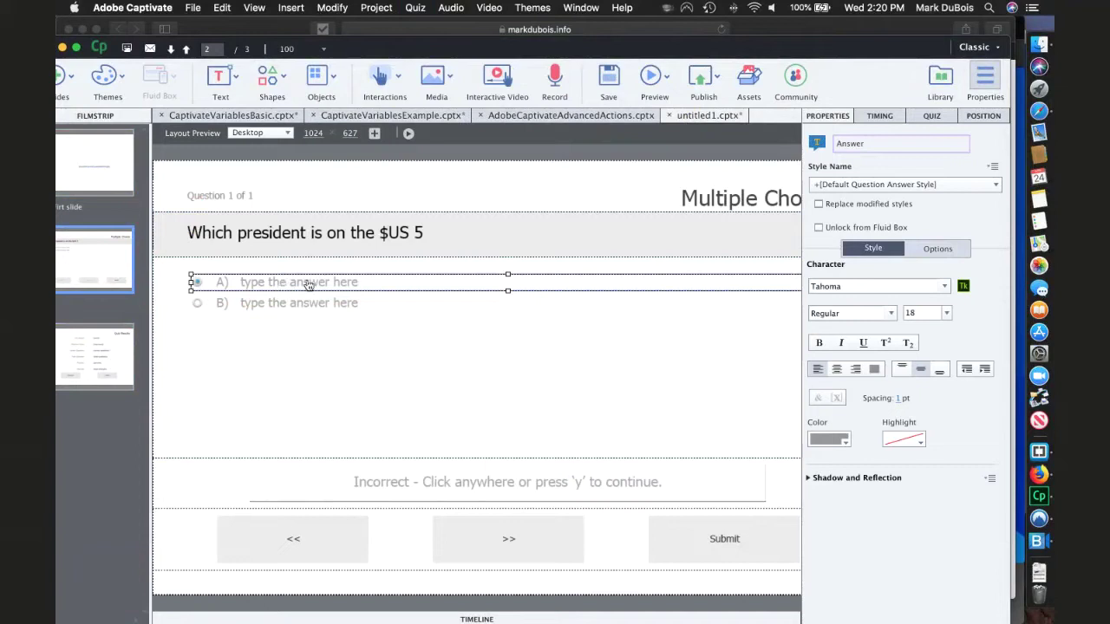
click(933, 118)
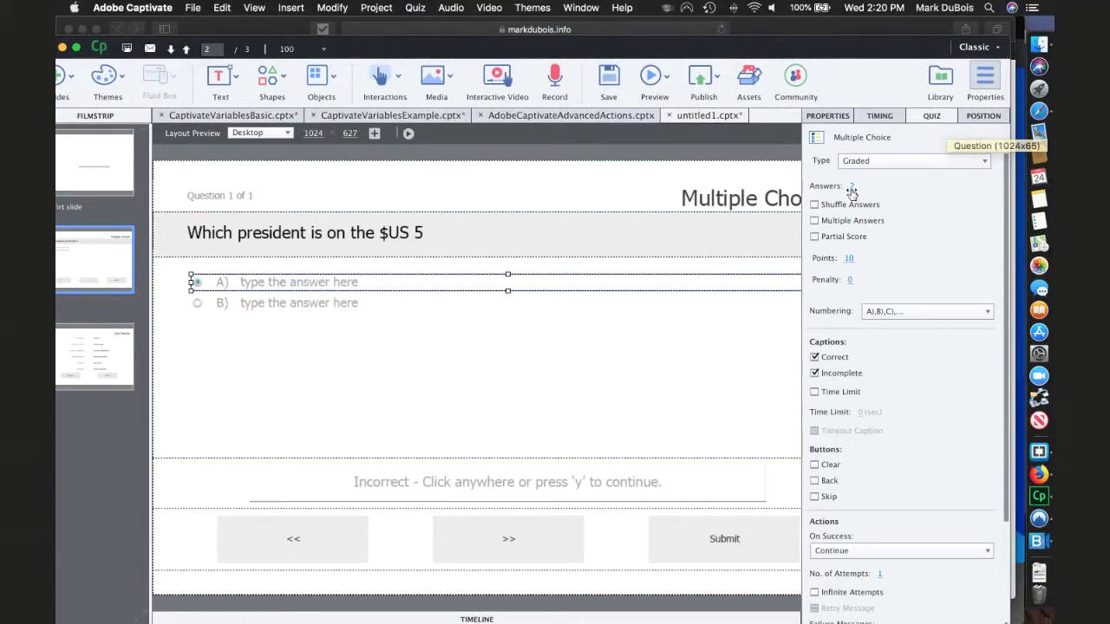
click(852, 187)
text(4)
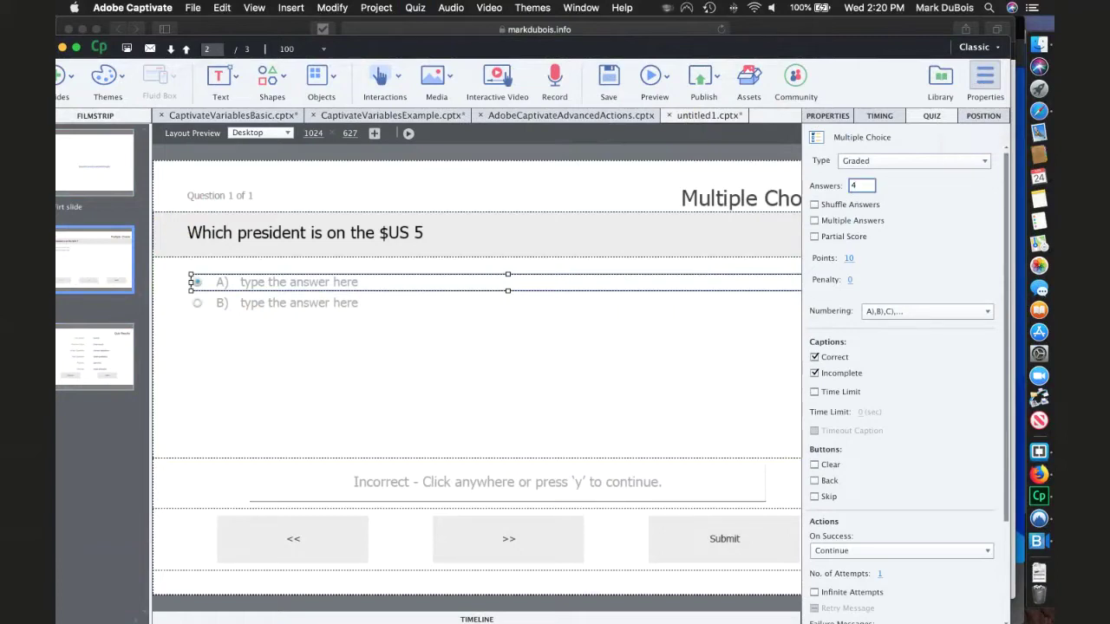
click(815, 205)
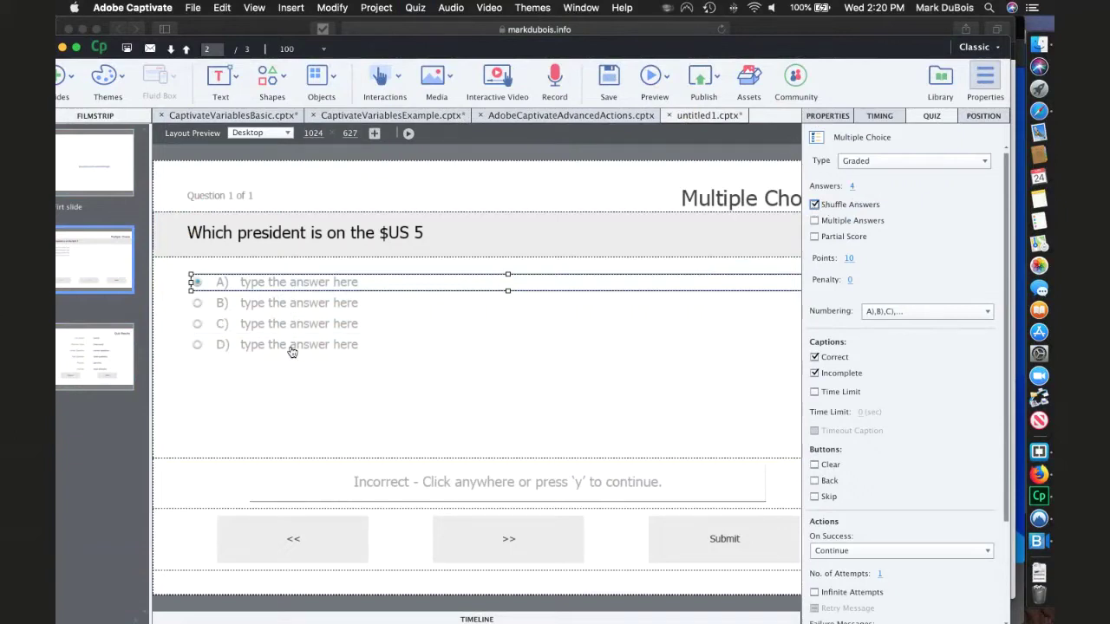
click(925, 311)
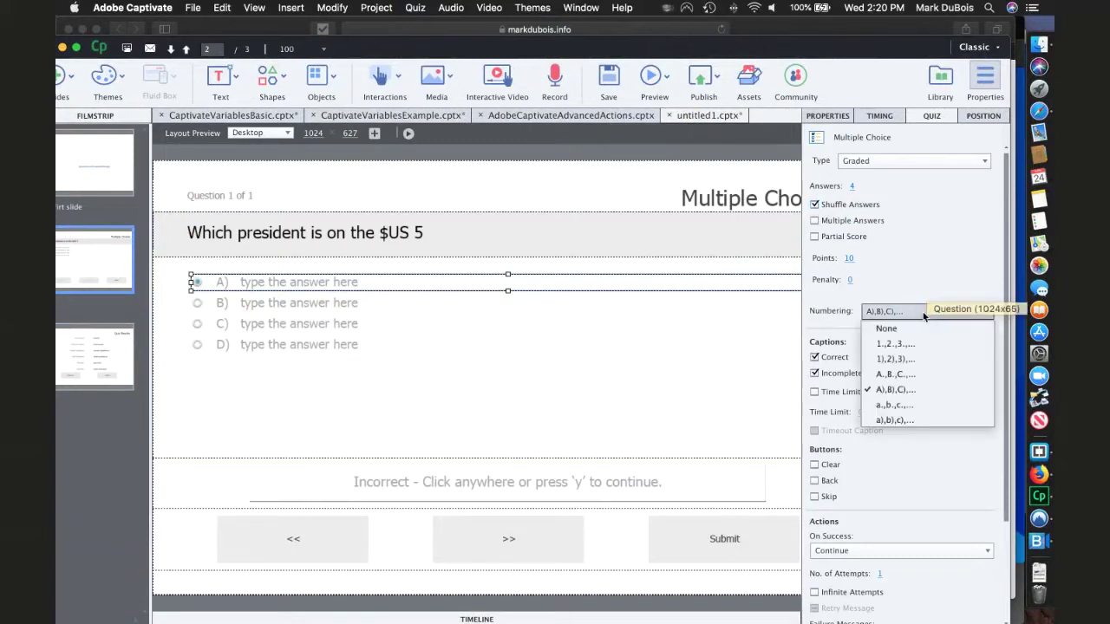
click(899, 343)
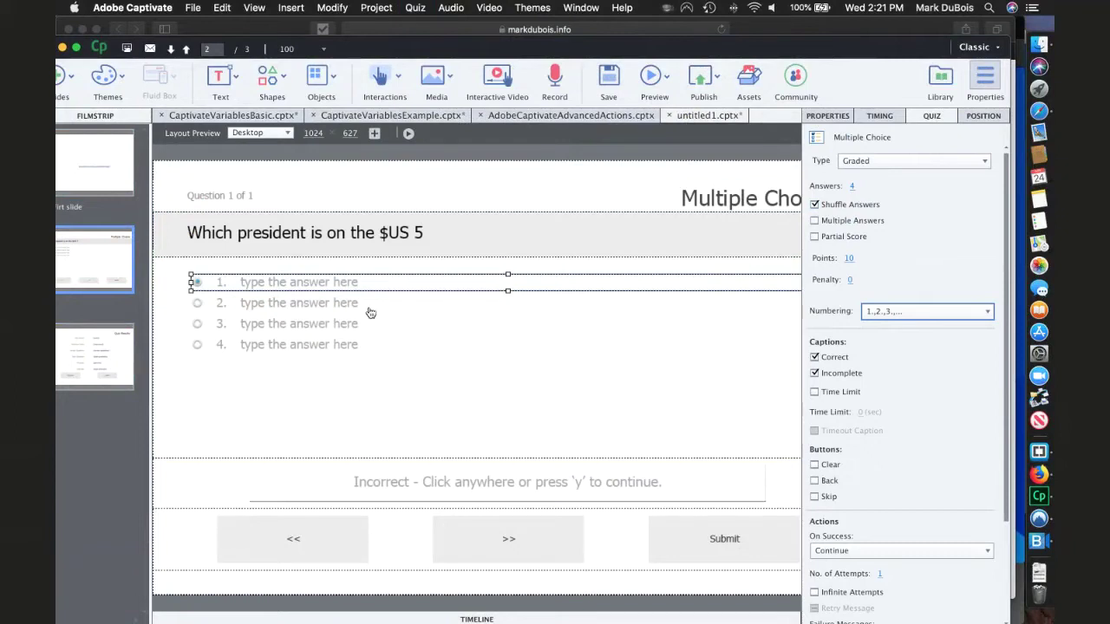
- Replace the first two answer placeholders with 'A. Lincoln' and 'G. Washington'
double_click(286, 281)
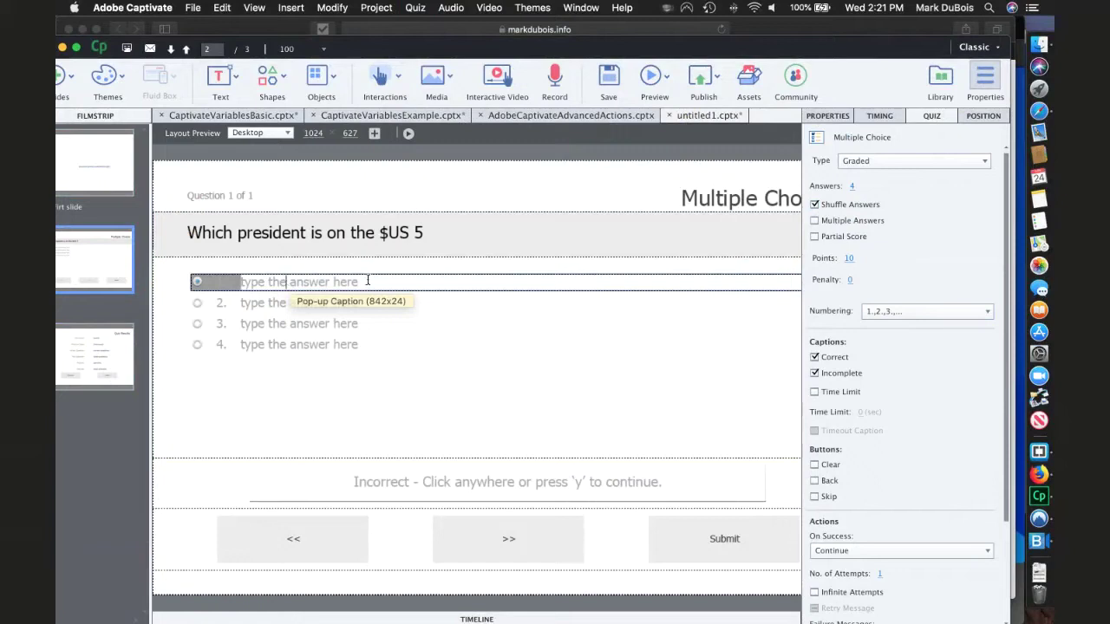
drag(358, 282, 233, 282)
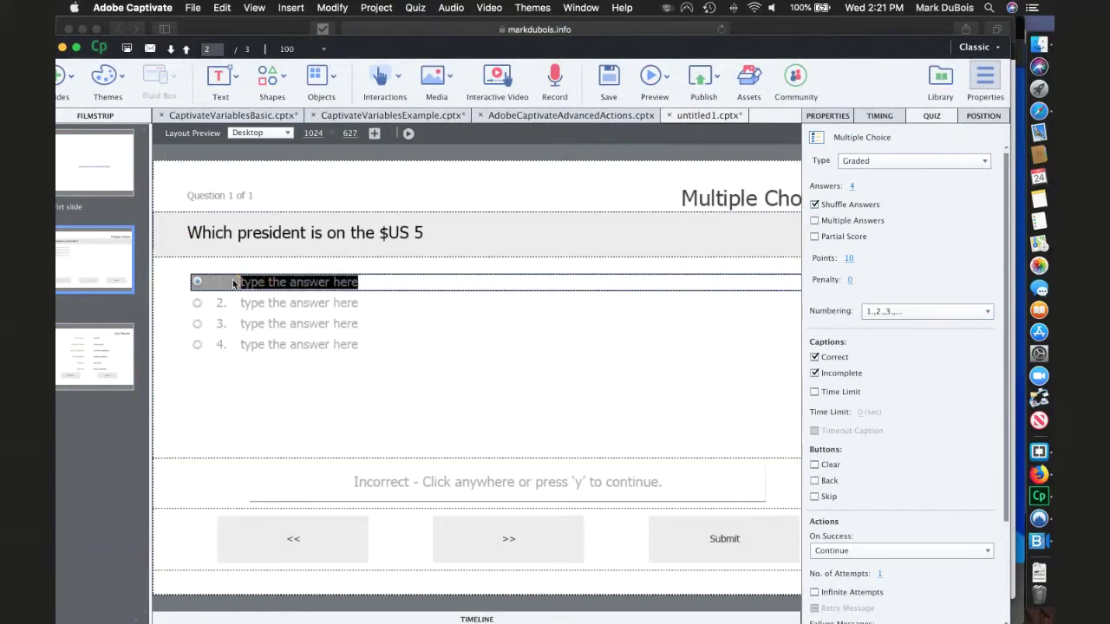
text(A. Lincoln)
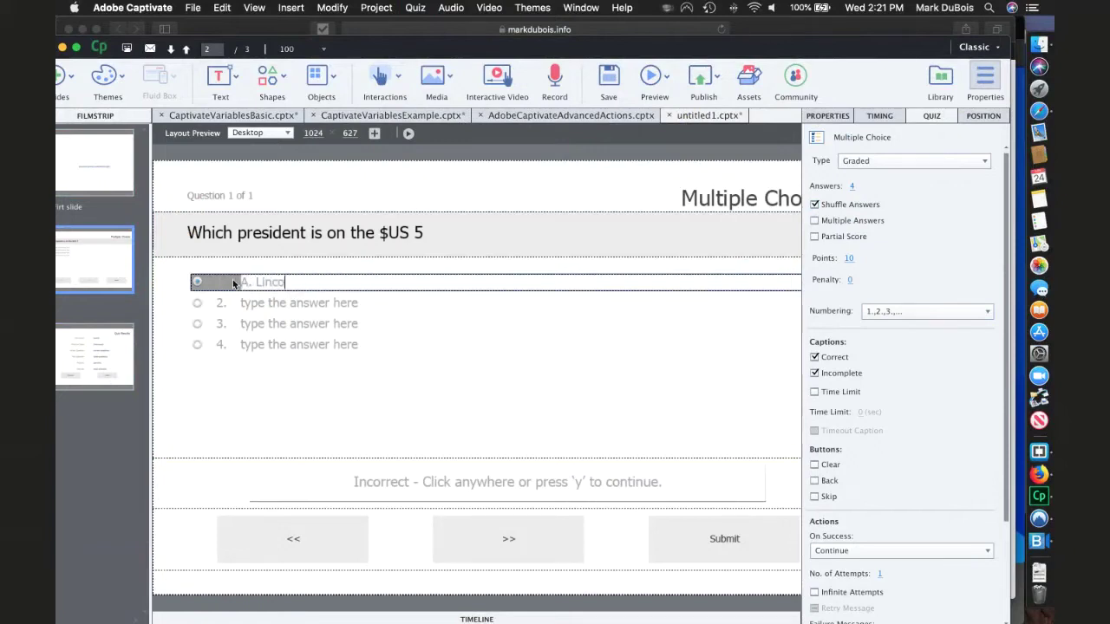
click(285, 305)
click(284, 305)
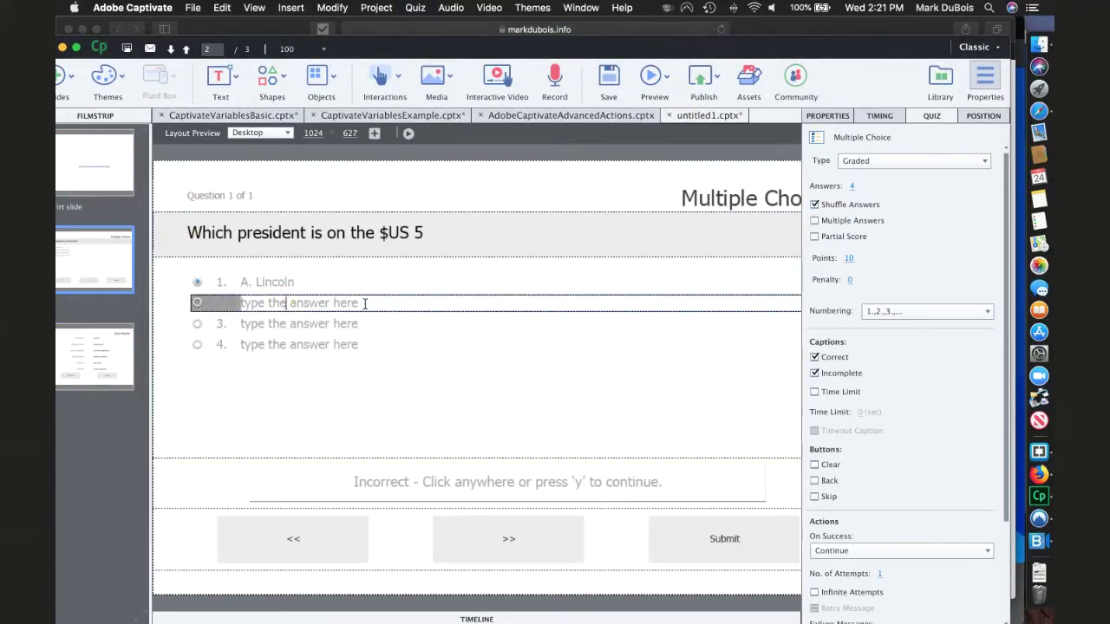
drag(365, 303, 225, 300)
text(G. Washington)
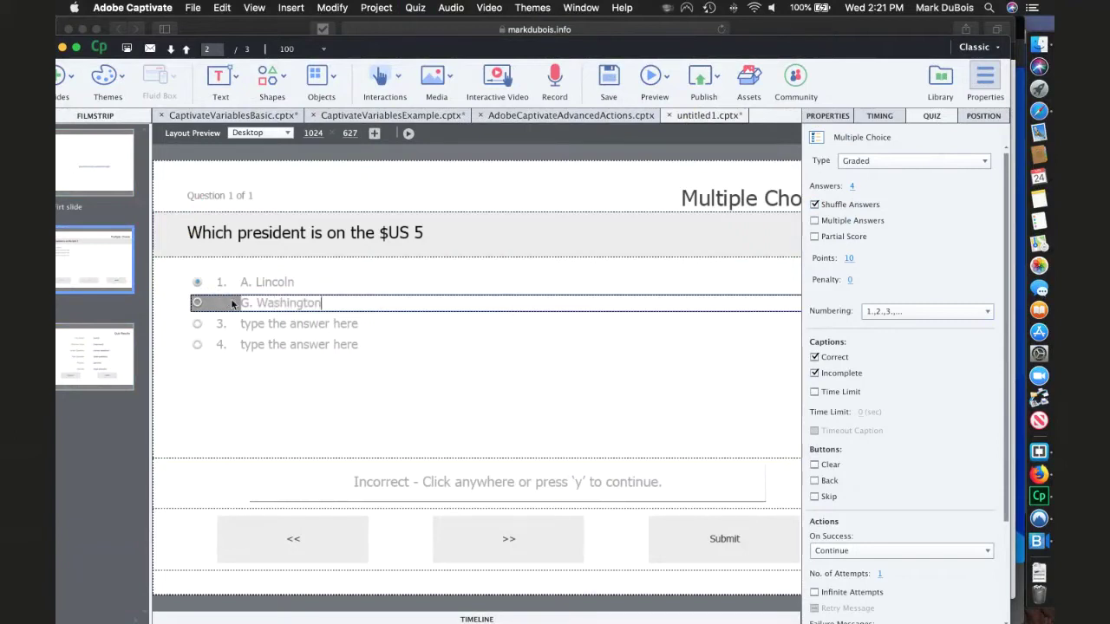
- Enter 'U. Grant' and 'B. Franklin' as answers 3 and 4, and mark A. Lincoln correct
click(266, 322)
click(265, 323)
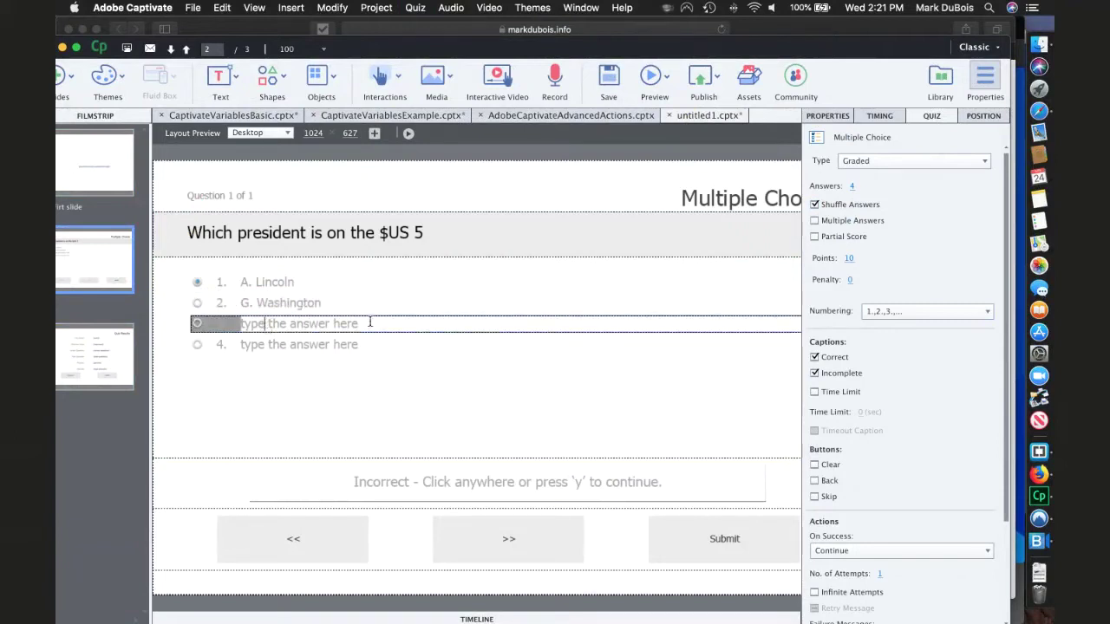
drag(359, 323, 228, 326)
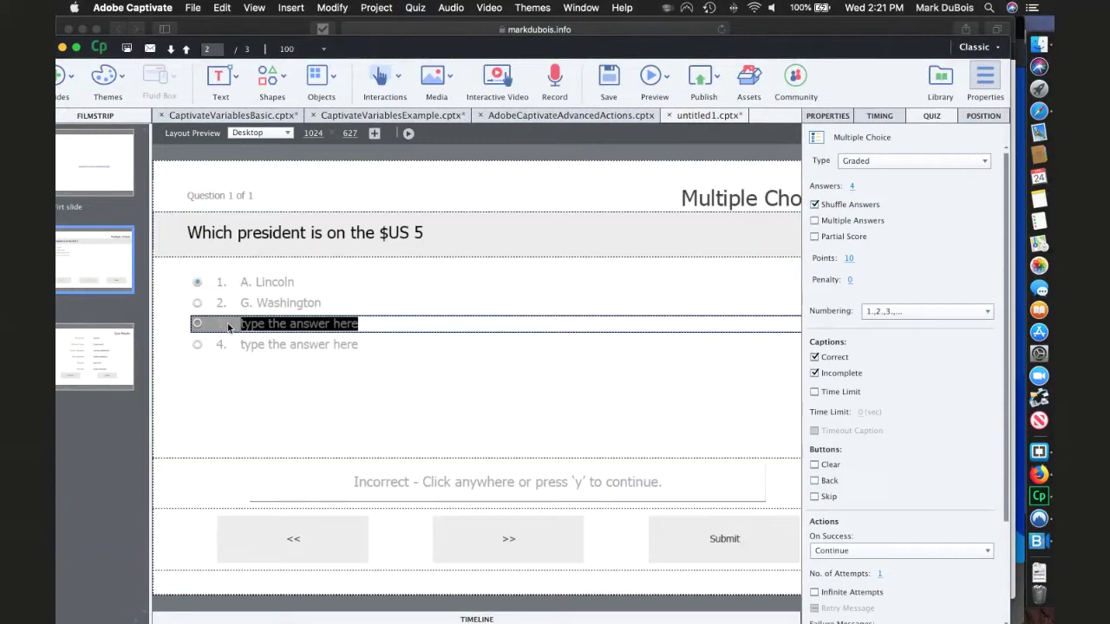
text(U. Grant)
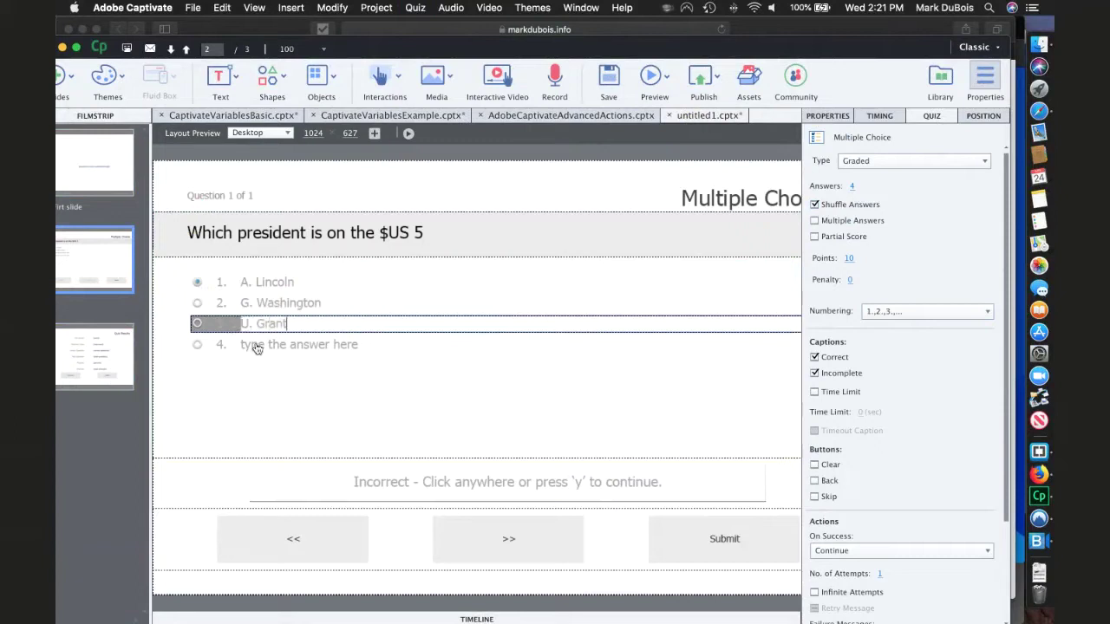
click(256, 347)
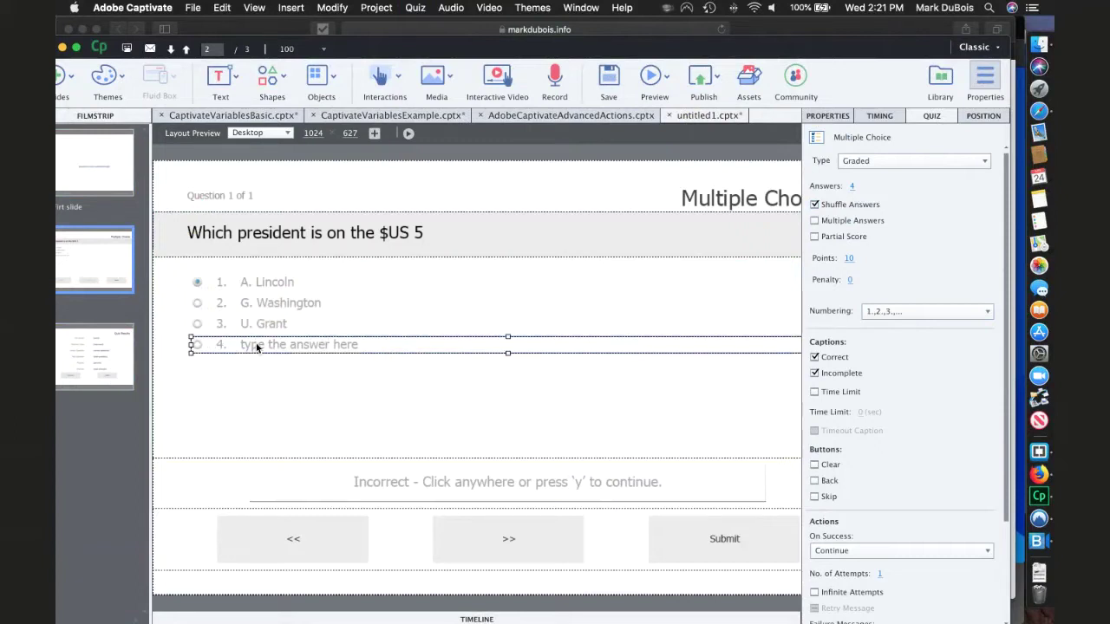
double_click(361, 347)
drag(361, 347, 224, 345)
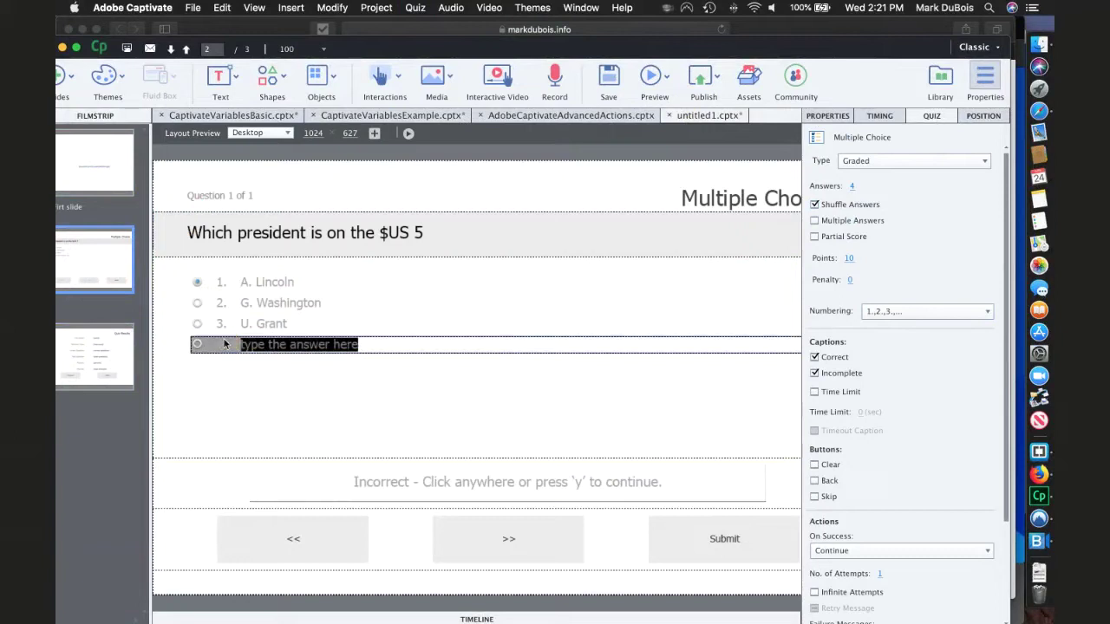
text(B. Franklin)
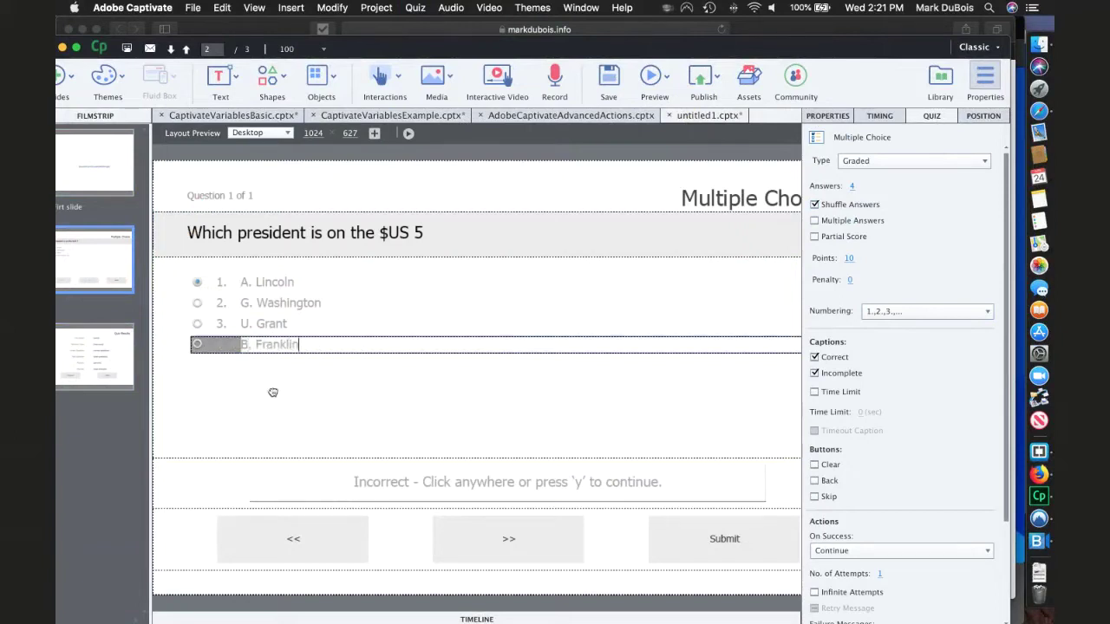
click(321, 395)
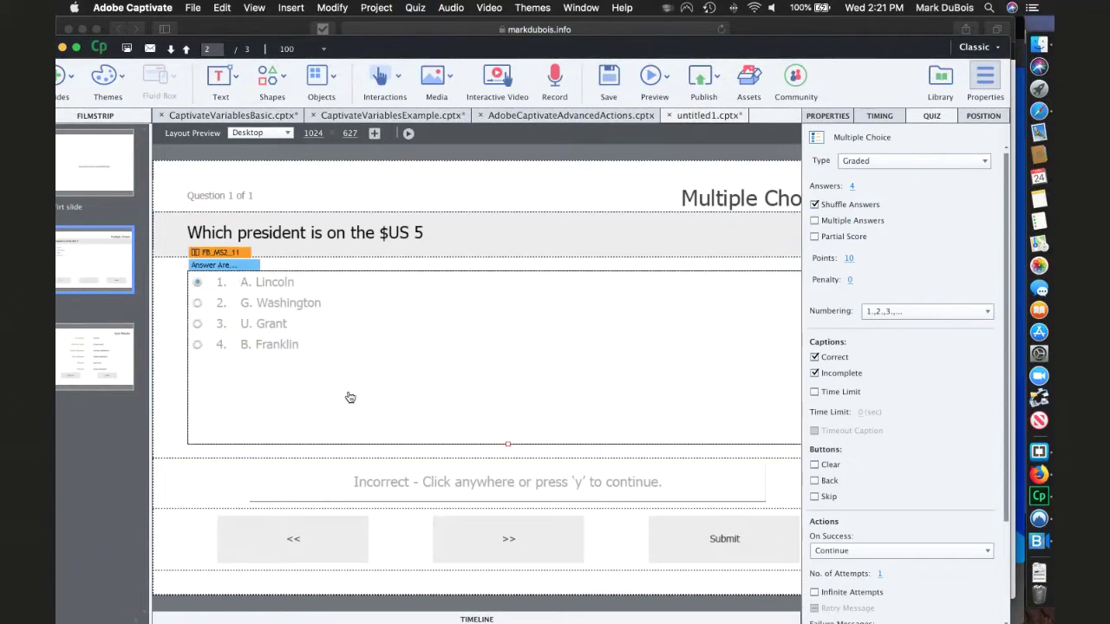
click(197, 286)
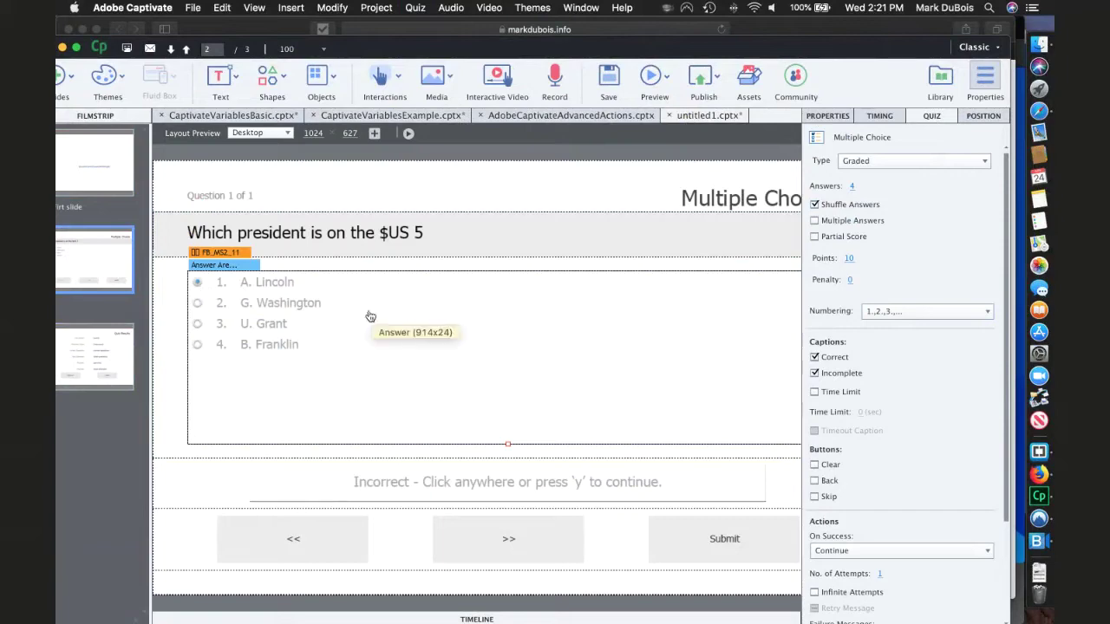
click(367, 115)
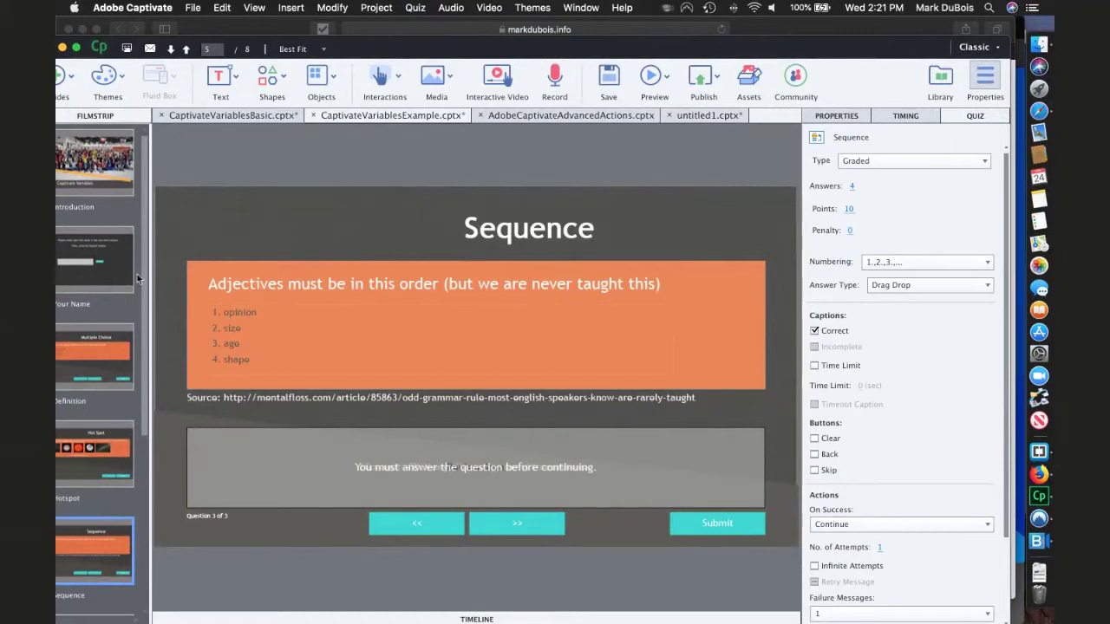
click(93, 341)
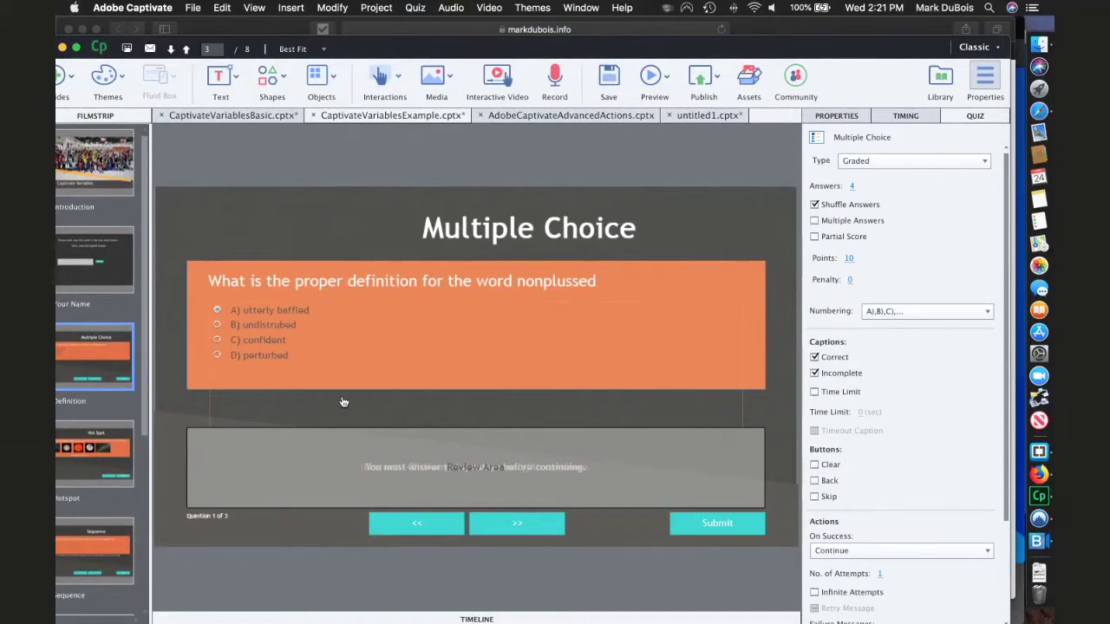
click(90, 450)
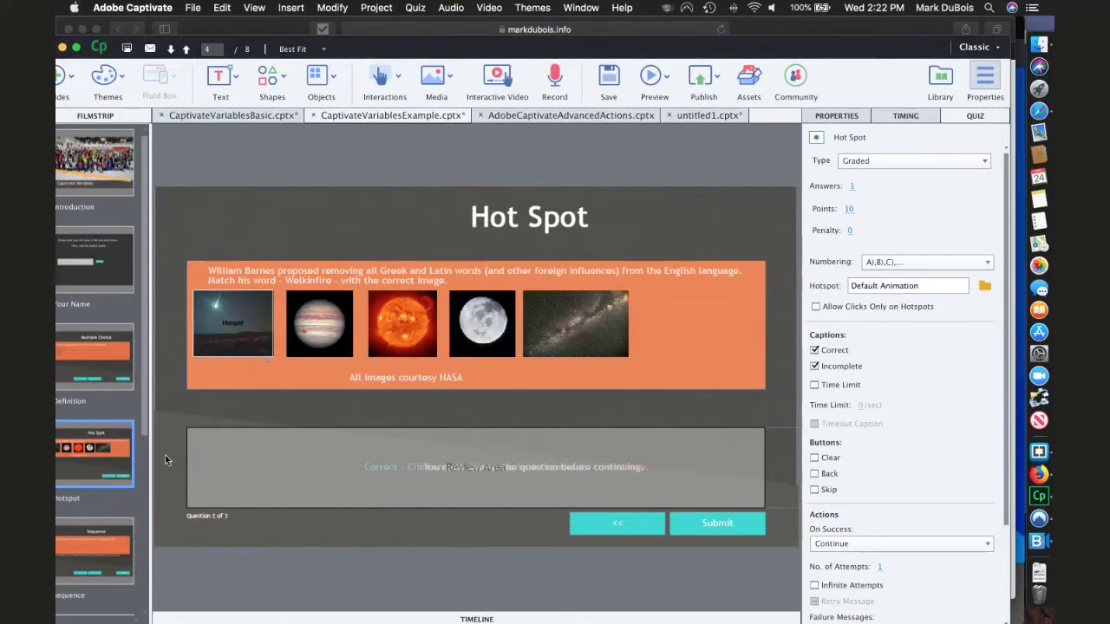
click(93, 538)
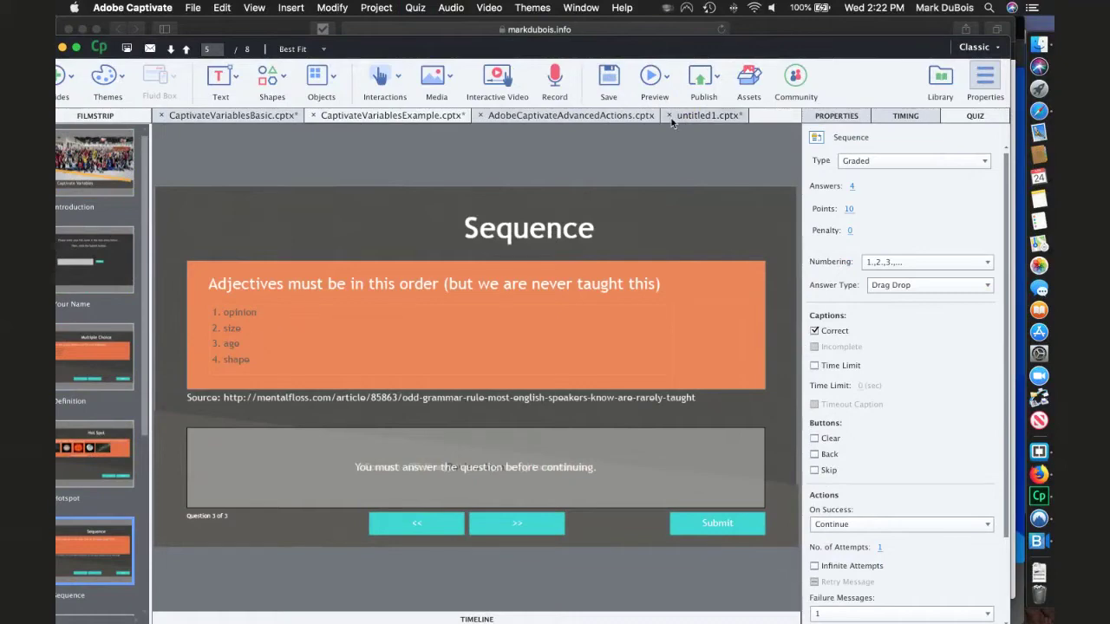
click(696, 114)
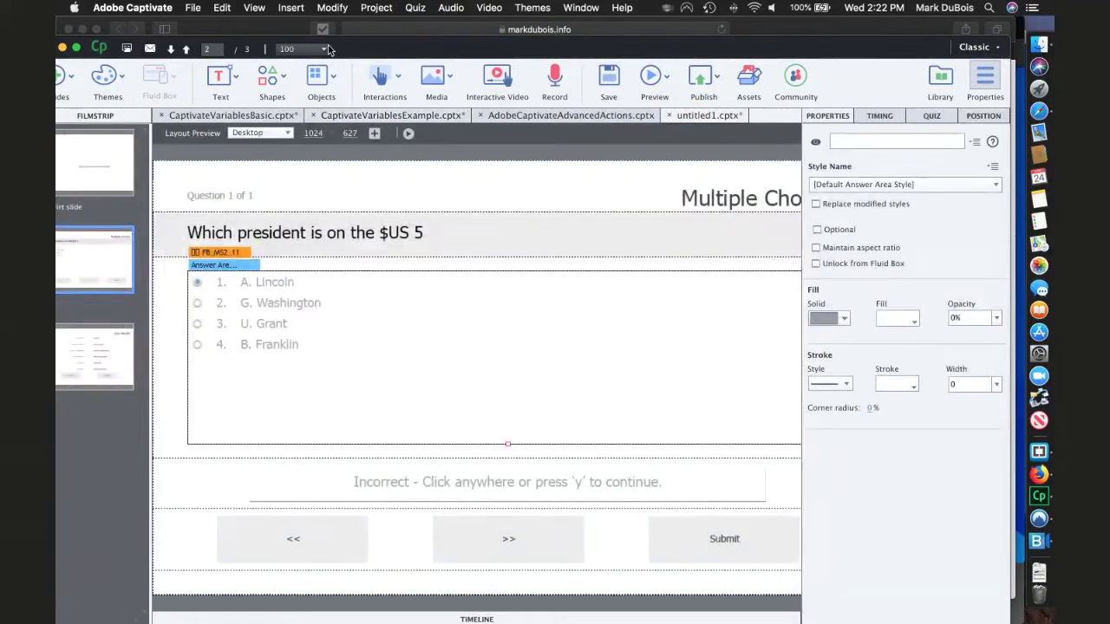
click(411, 8)
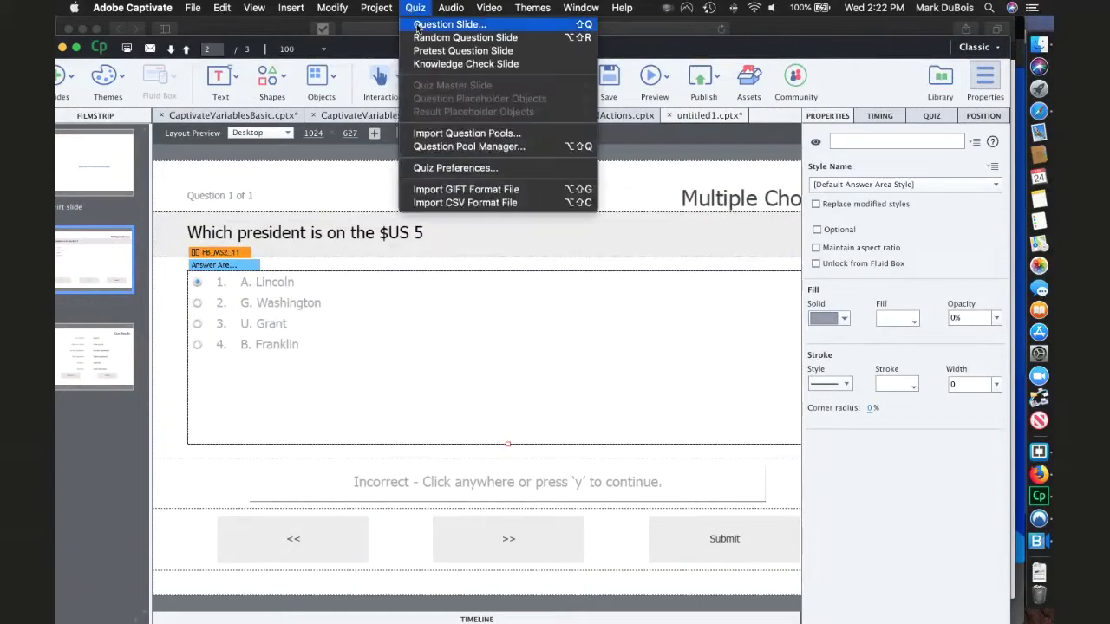
click(426, 28)
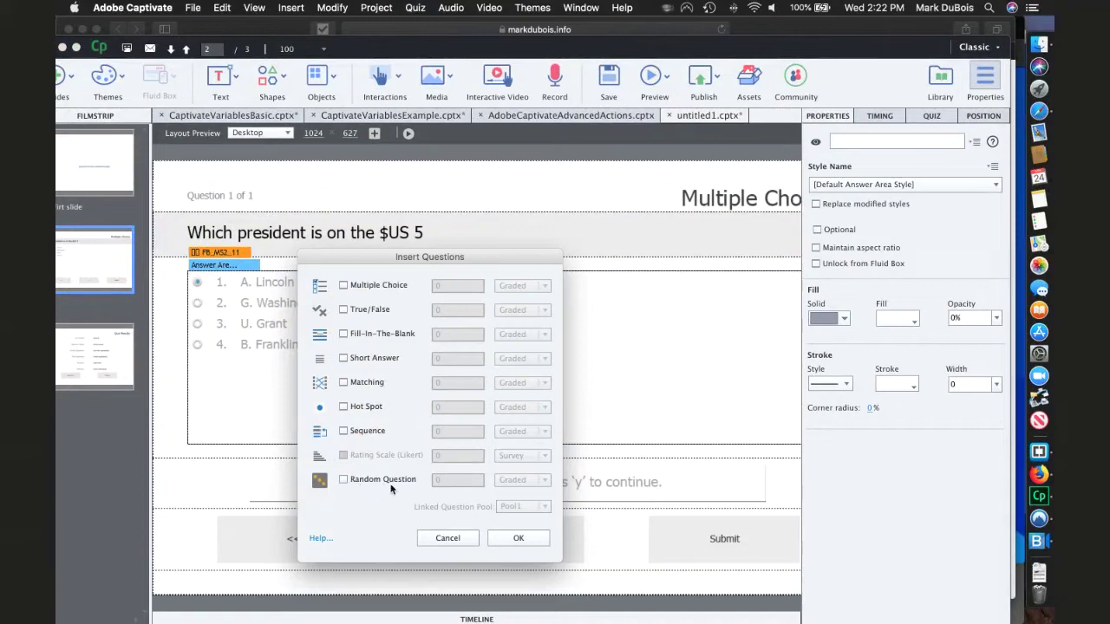
click(509, 539)
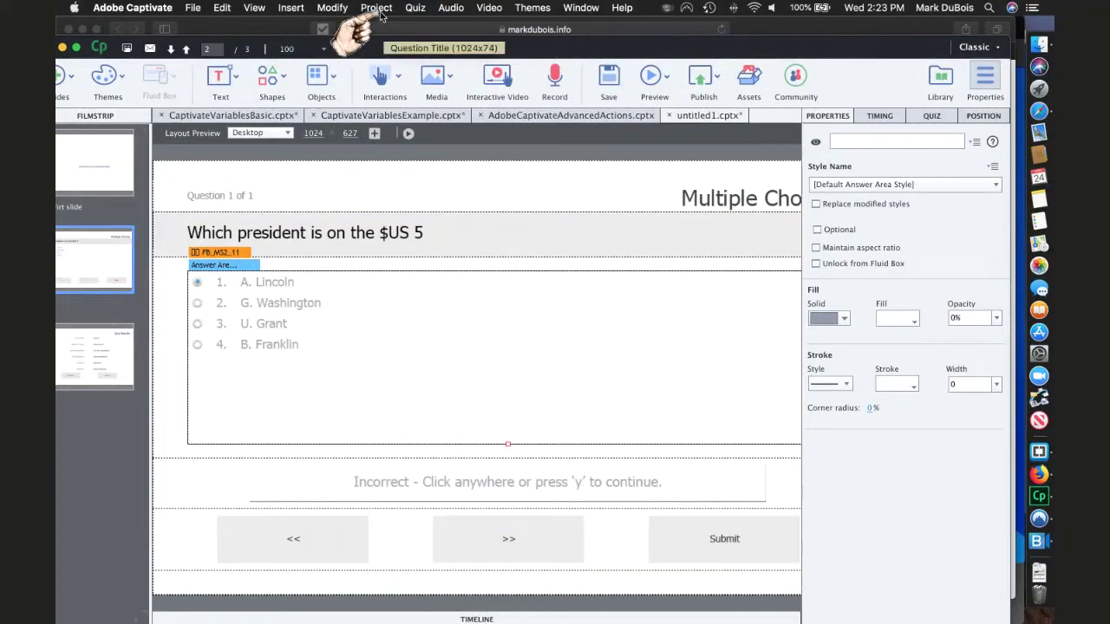
click(414, 8)
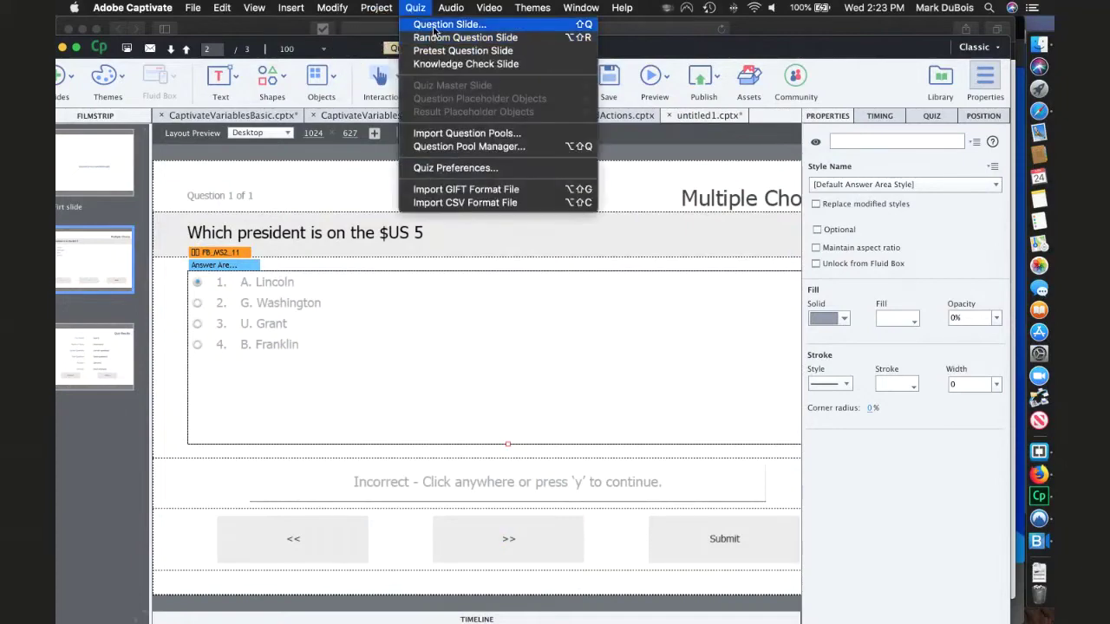
click(435, 25)
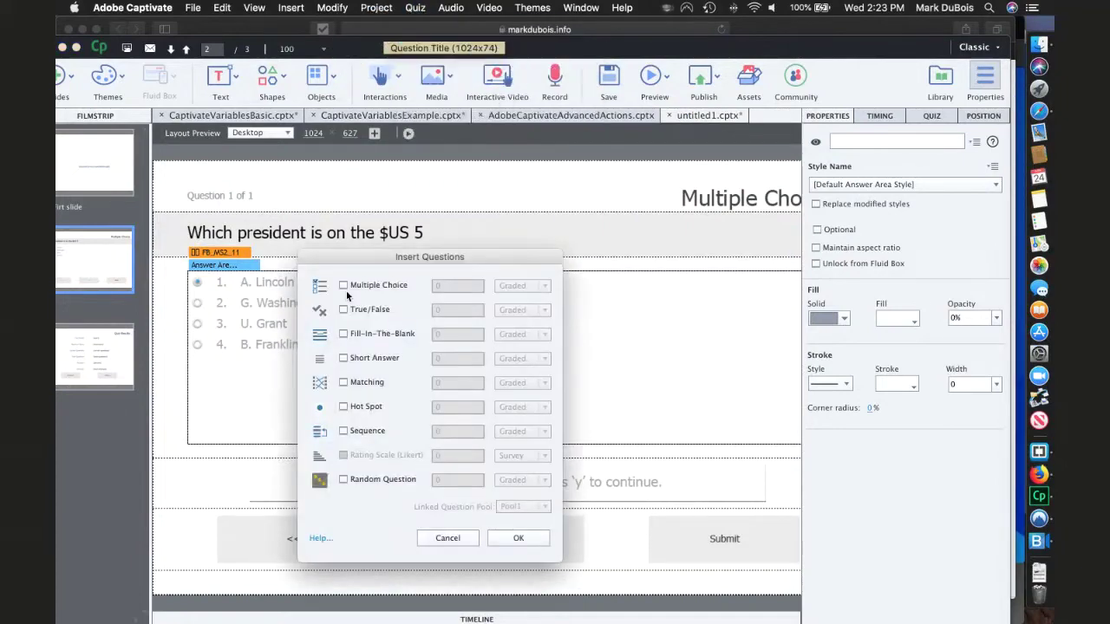
click(343, 358)
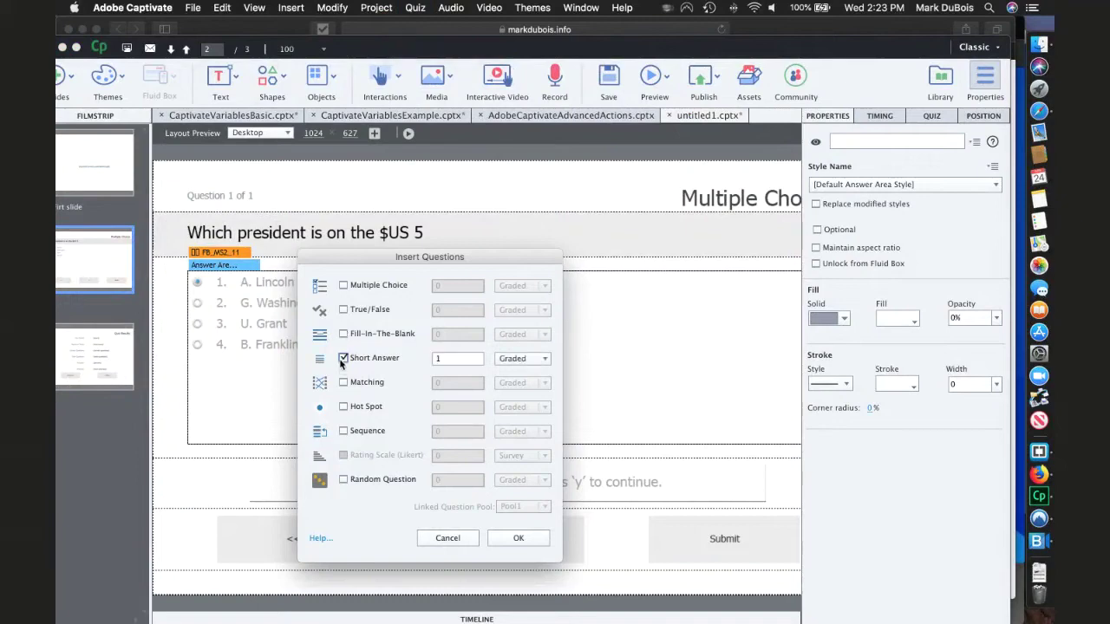
click(544, 360)
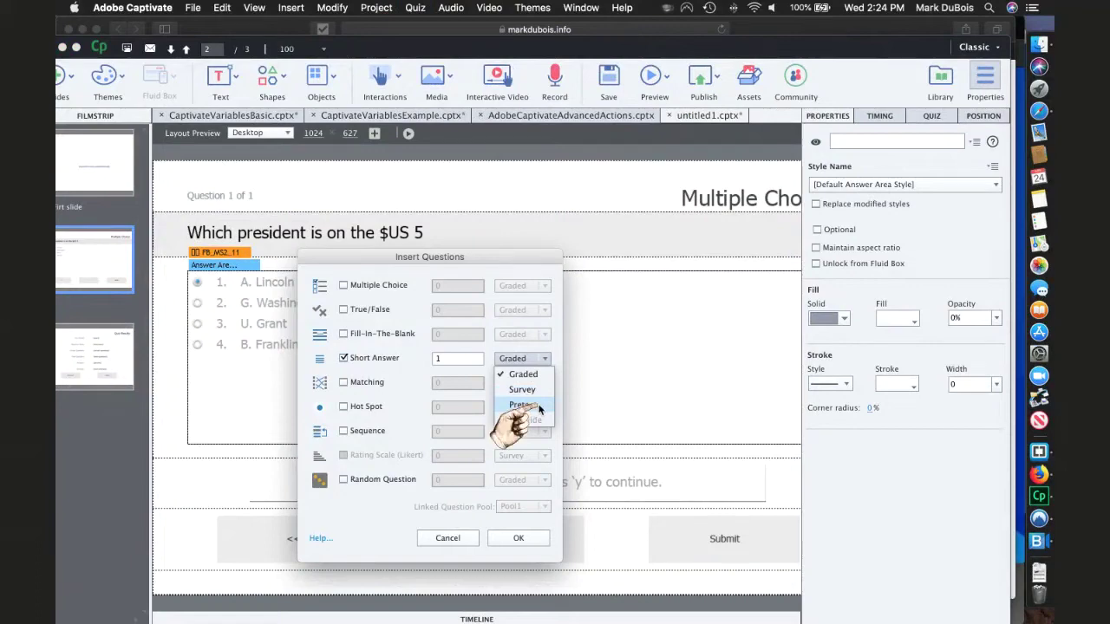
click(538, 405)
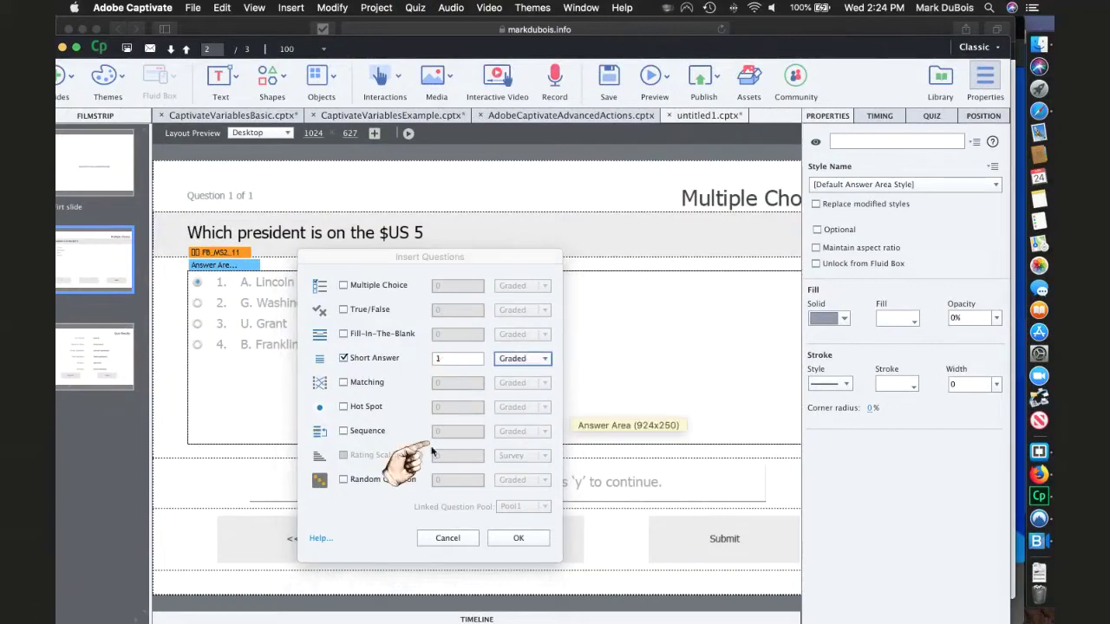
click(448, 539)
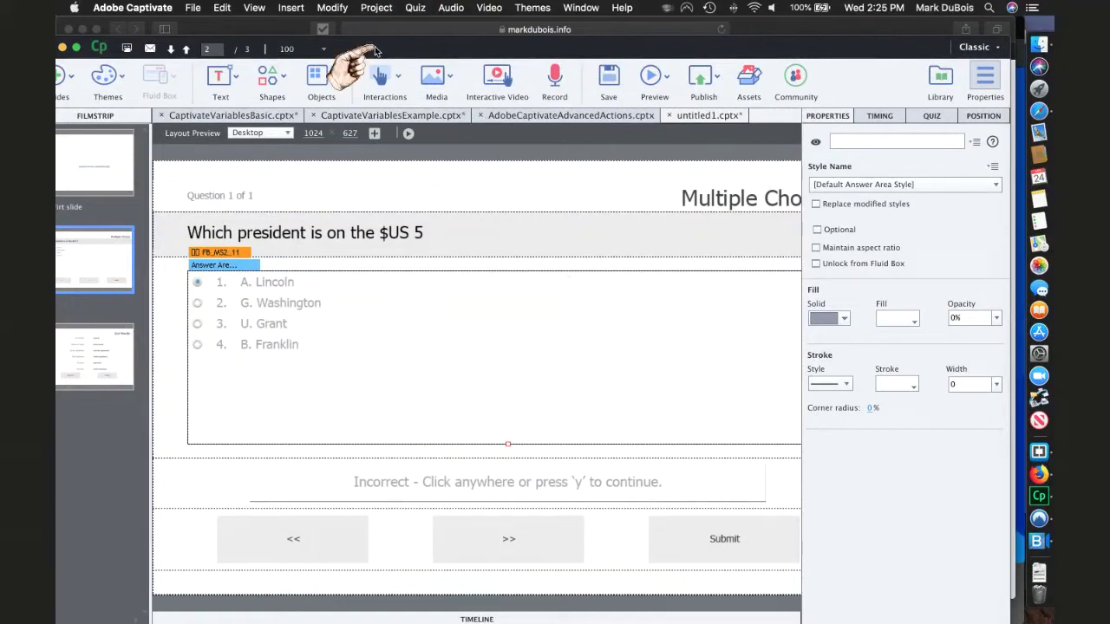
- In Quiz Preferences, enable reporting for this project with Moodle as the LMS
click(411, 9)
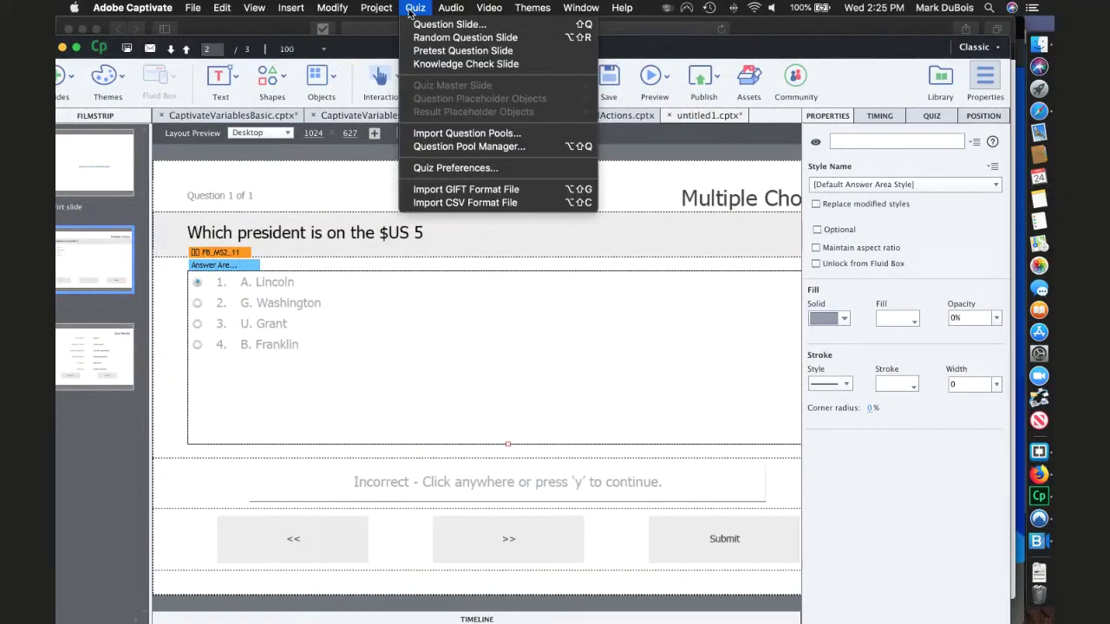
click(459, 169)
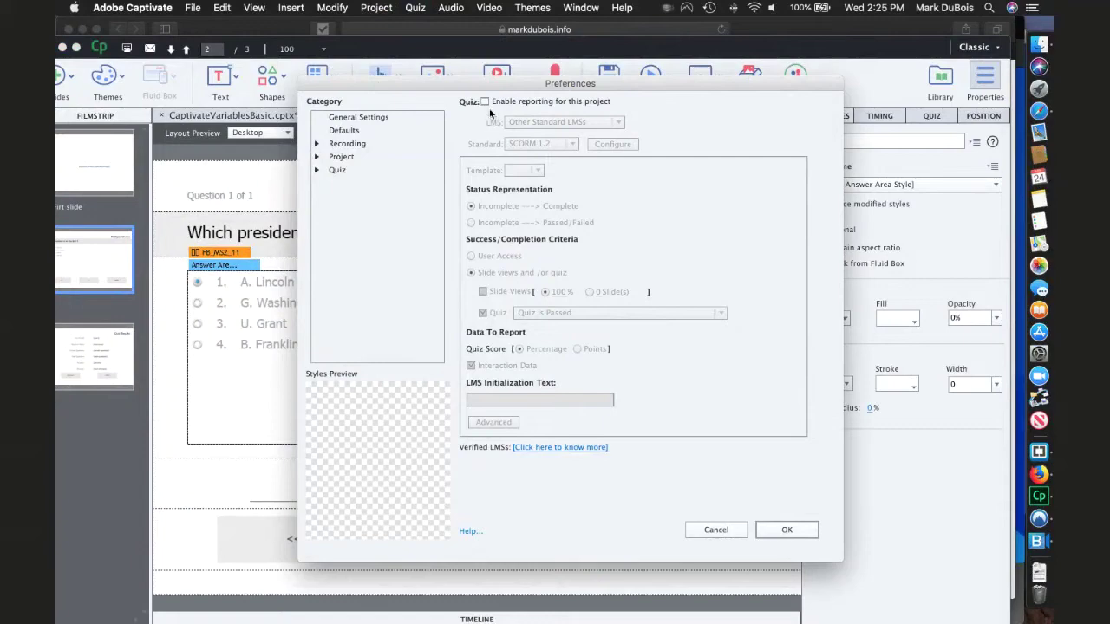
click(485, 101)
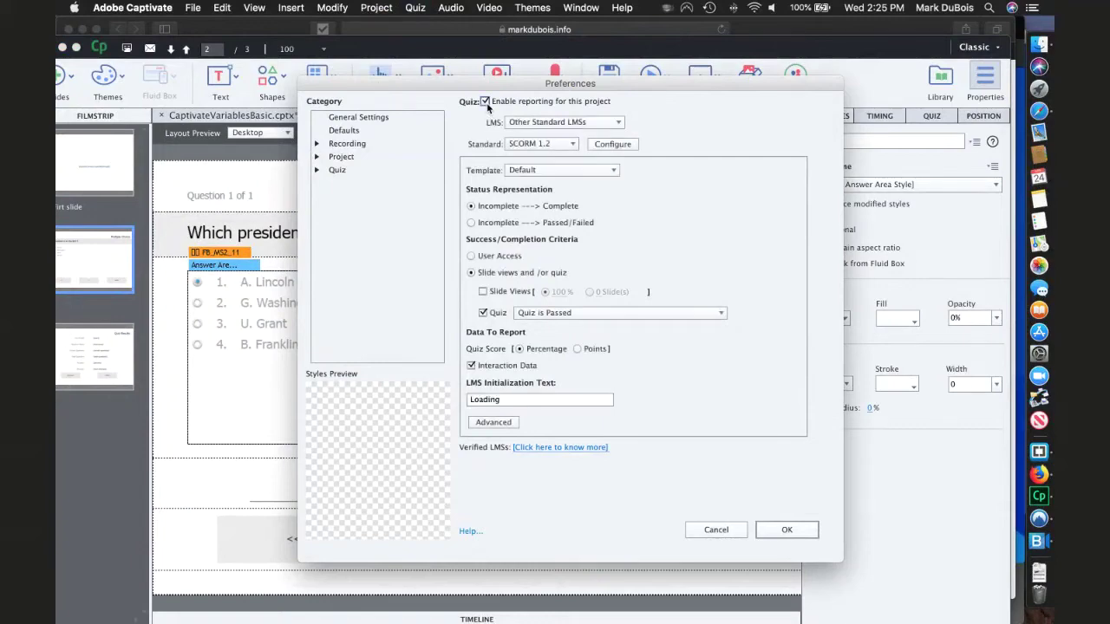
click(617, 122)
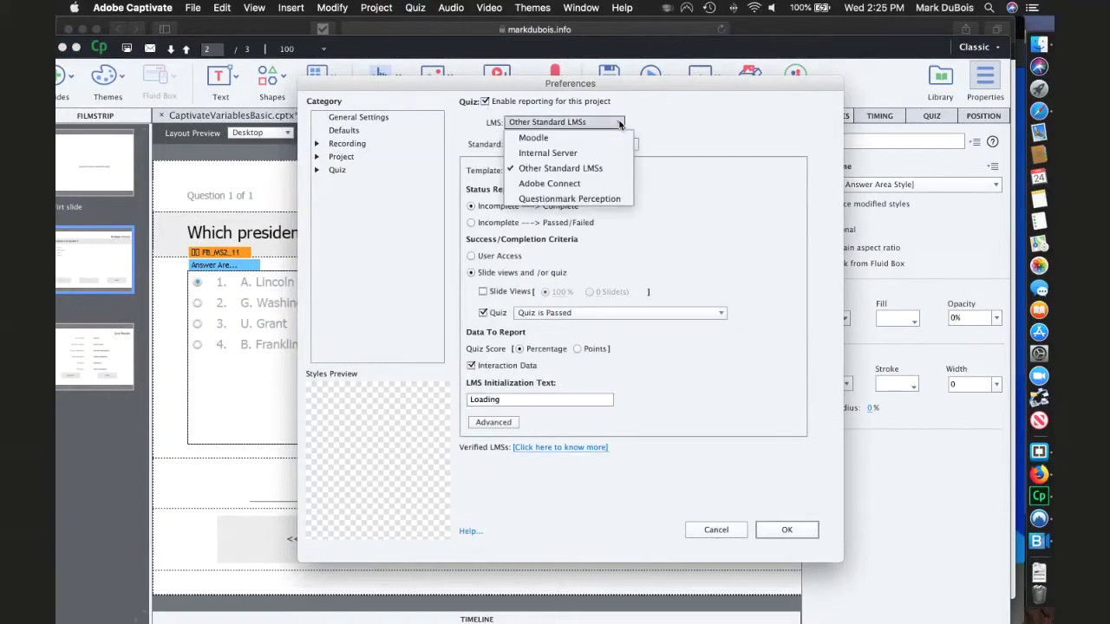
click(538, 139)
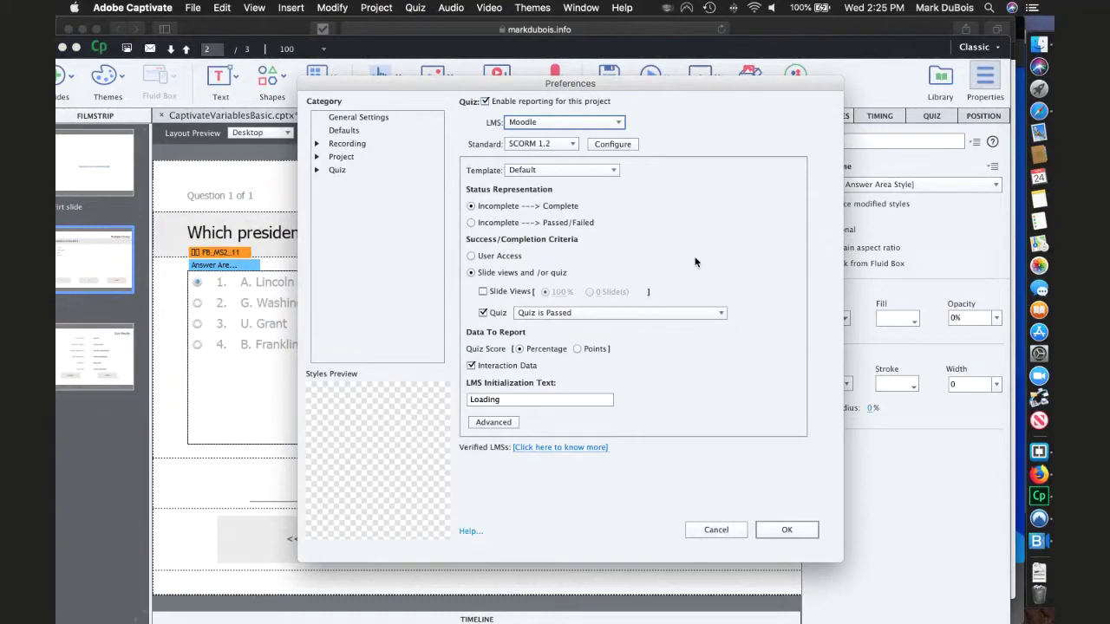
click(335, 170)
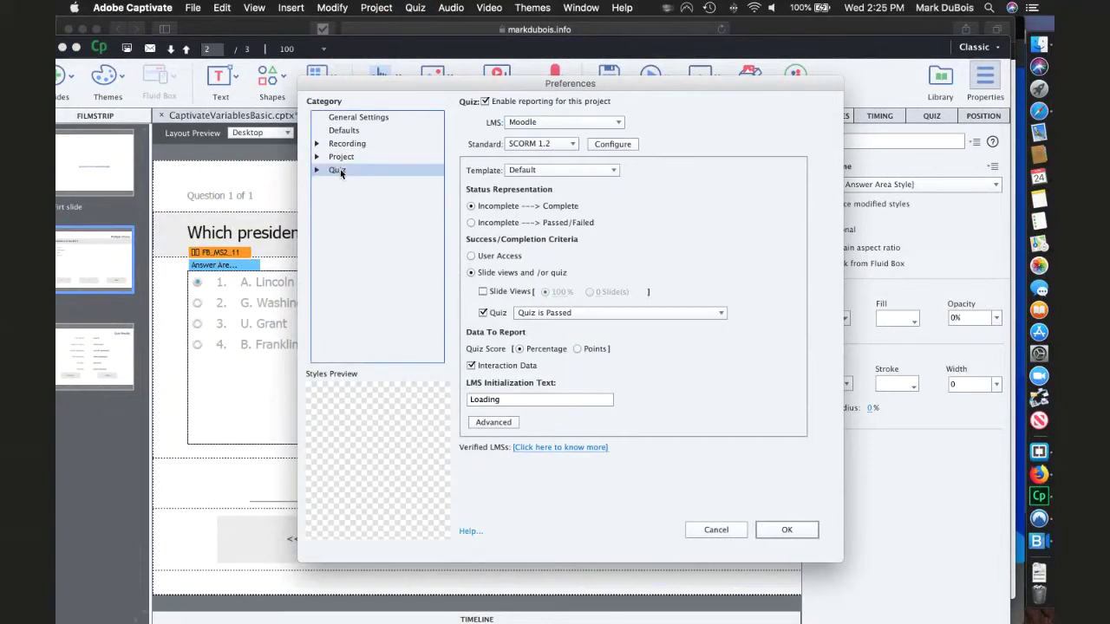
- Review the Quiz Reporting, Settings, Pass or Fail and Default Labels pages, then cancel the preferences
click(318, 170)
click(354, 184)
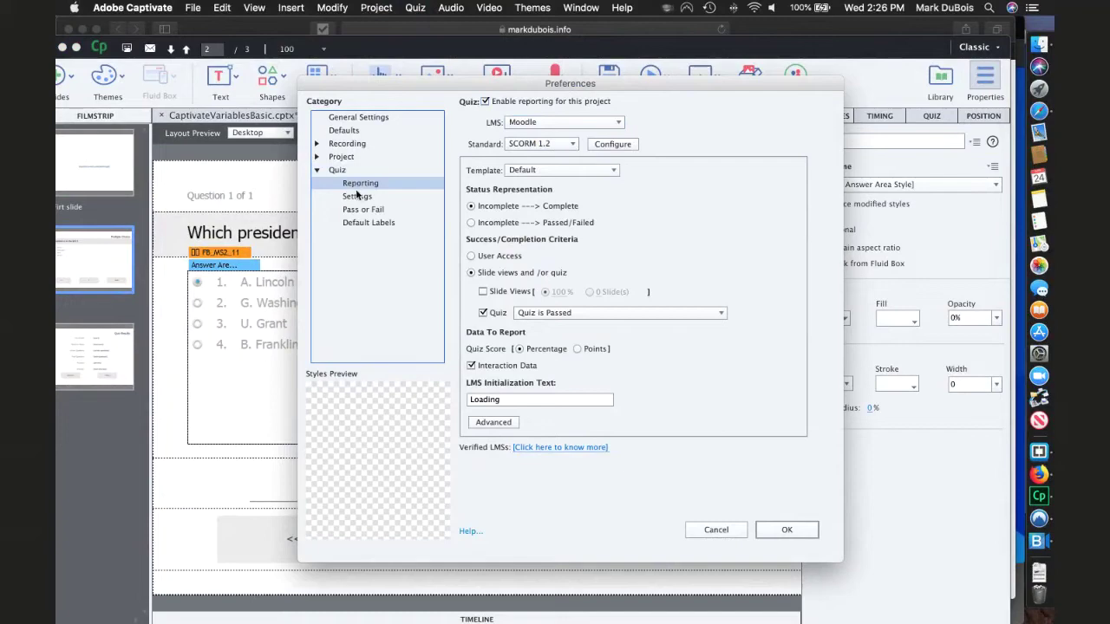
click(357, 195)
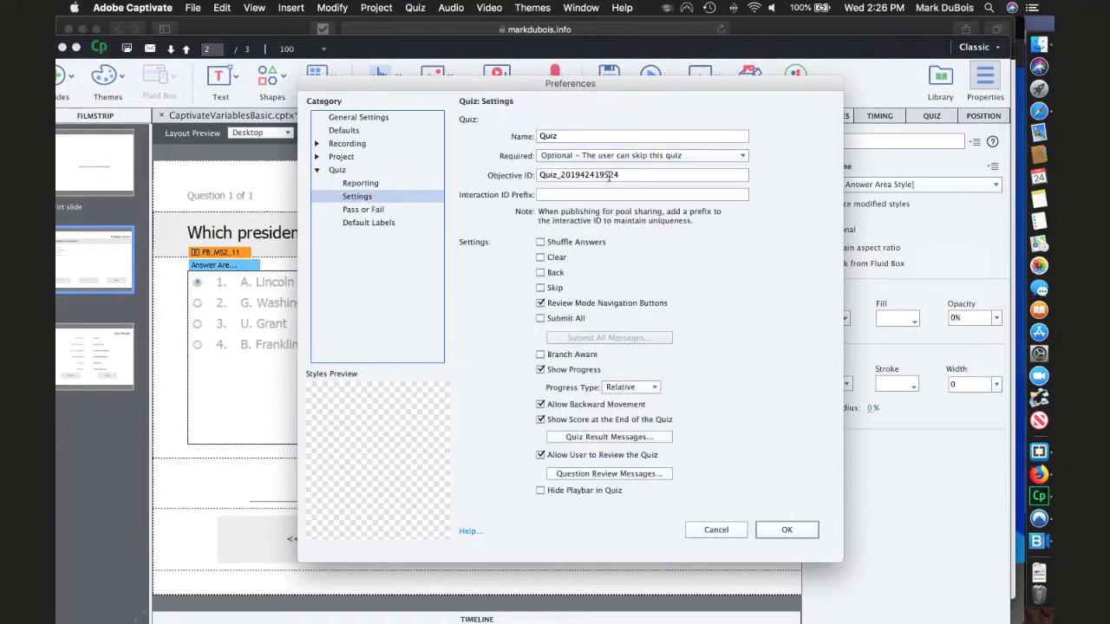
click(369, 210)
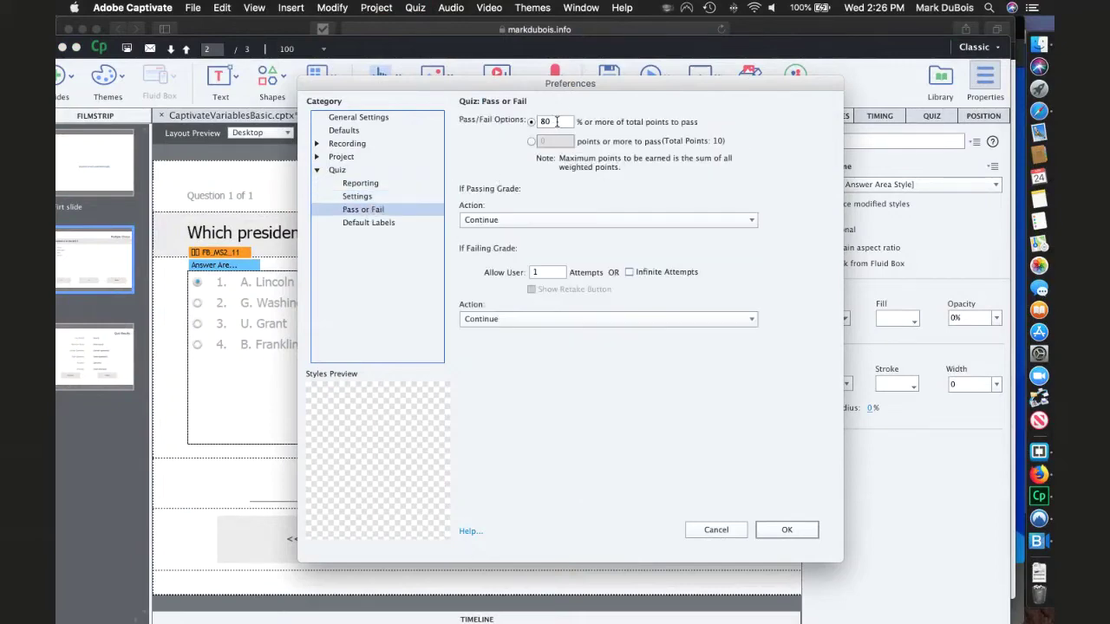
click(365, 223)
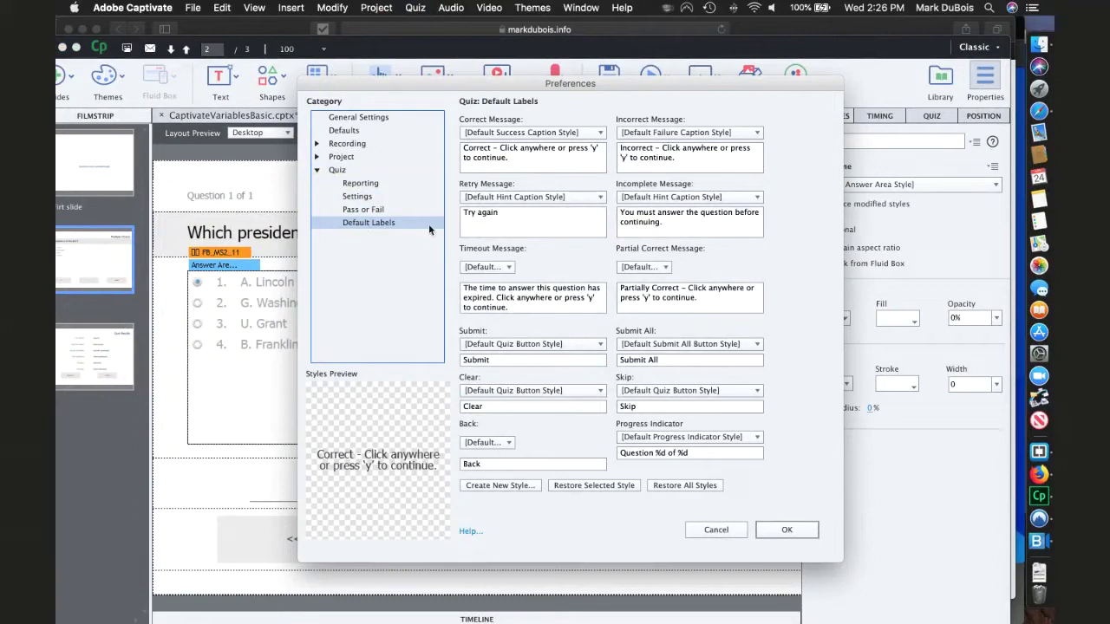
click(356, 185)
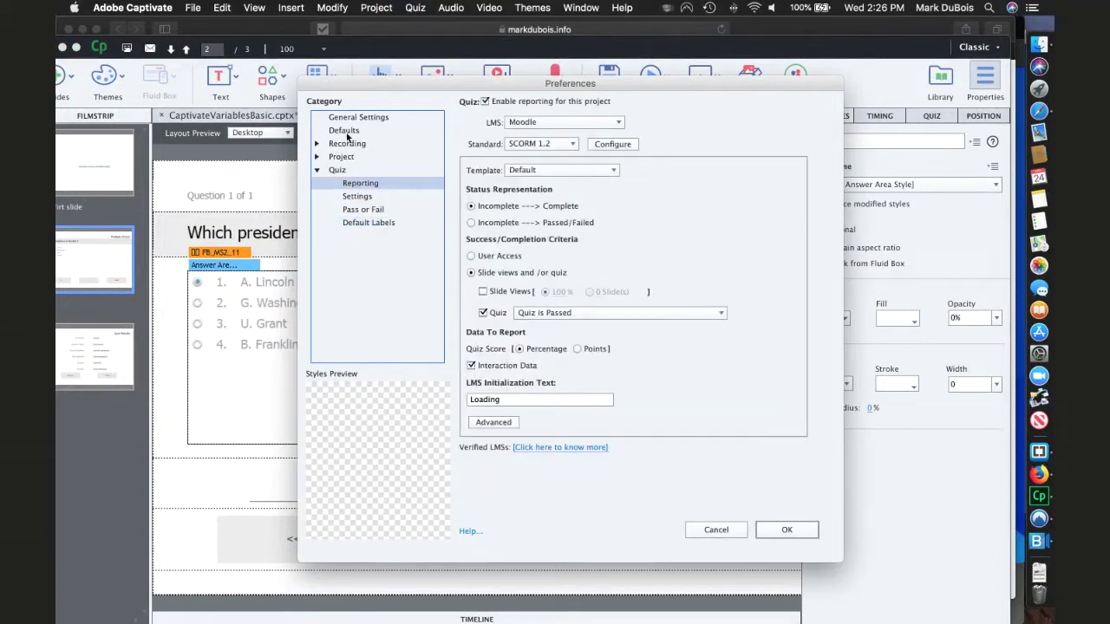
click(716, 530)
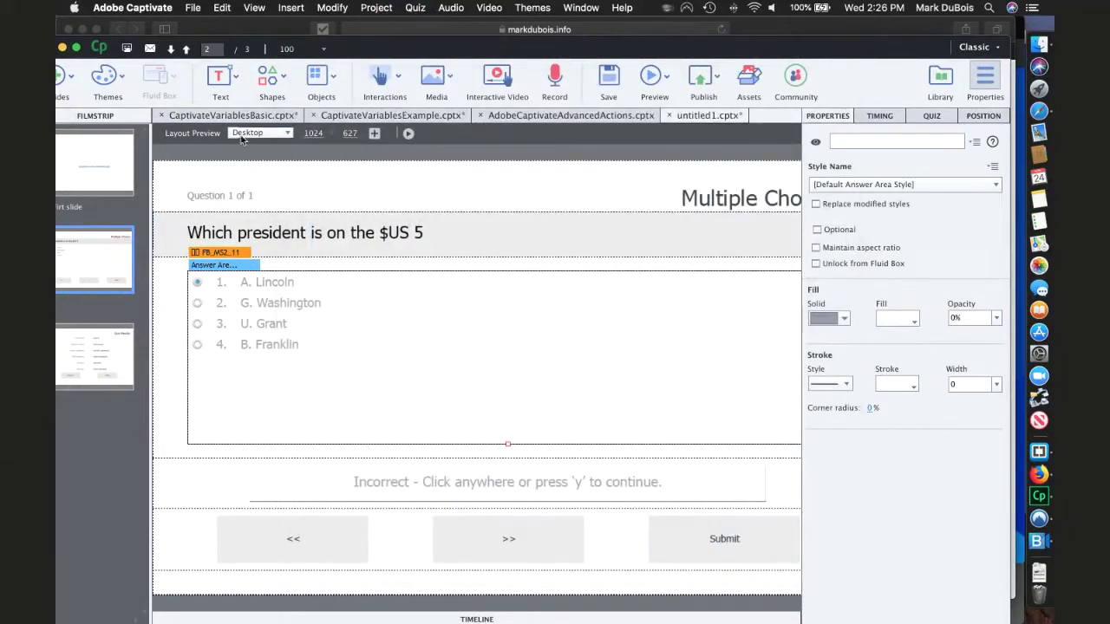
click(193, 7)
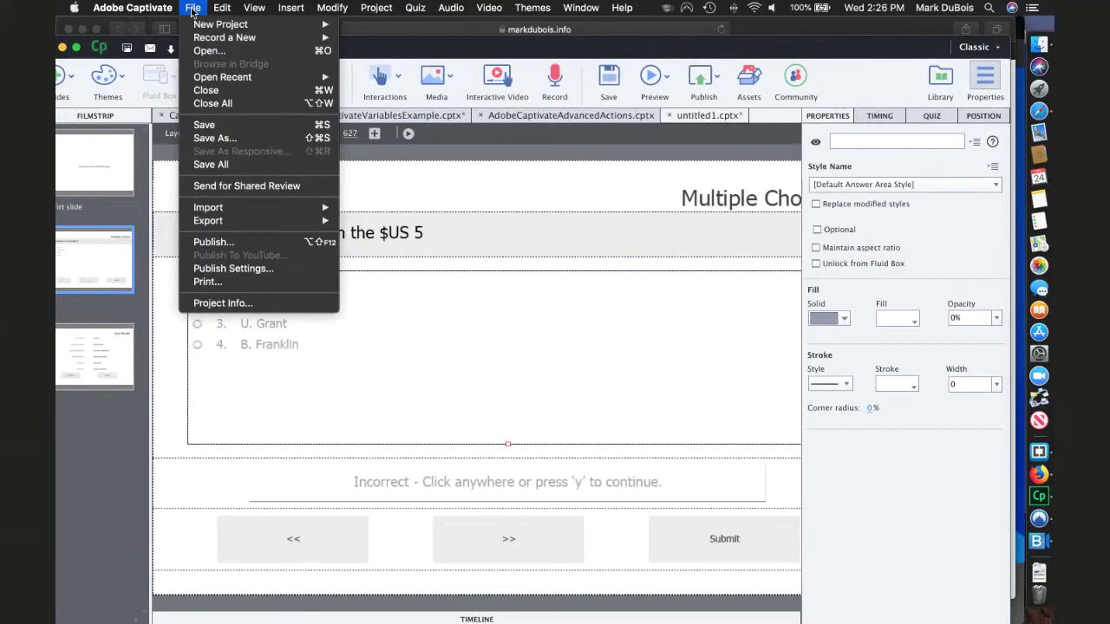
click(224, 274)
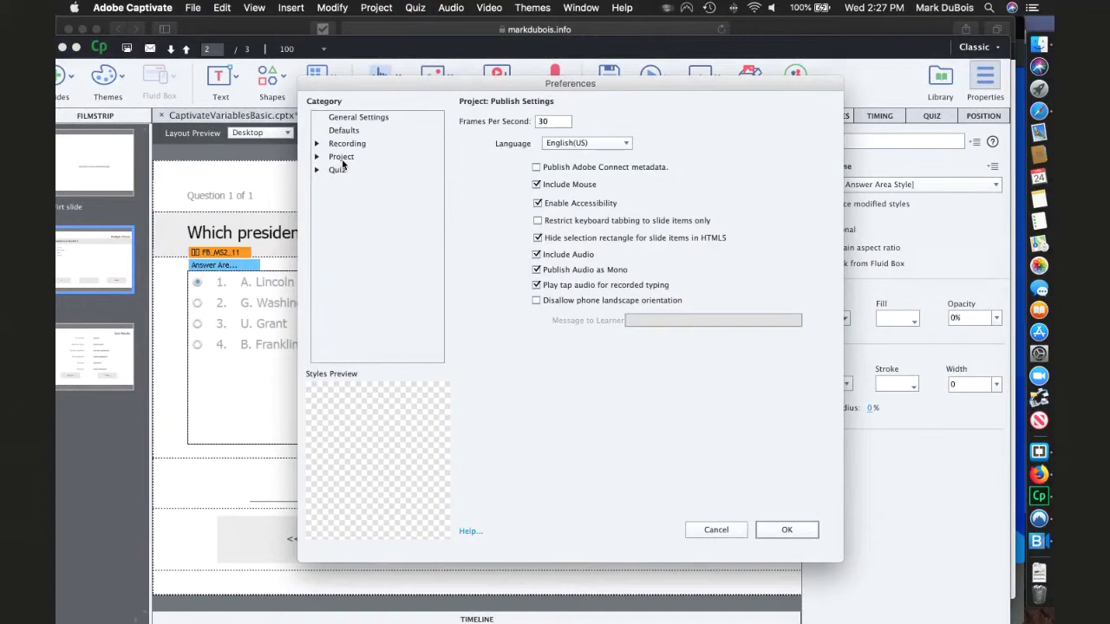
click(343, 132)
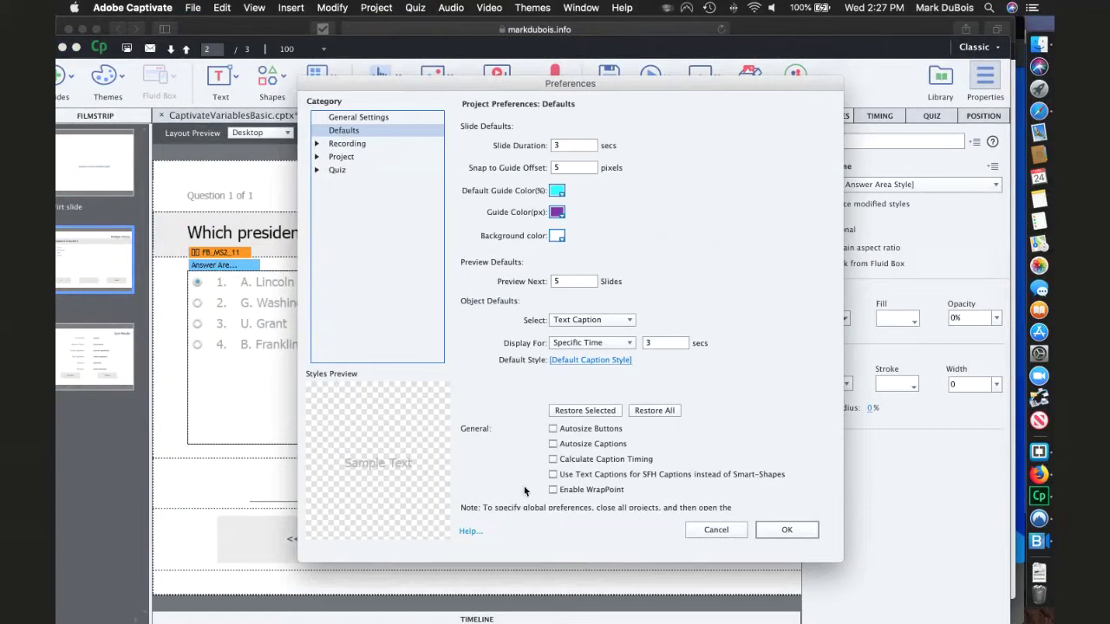
click(349, 145)
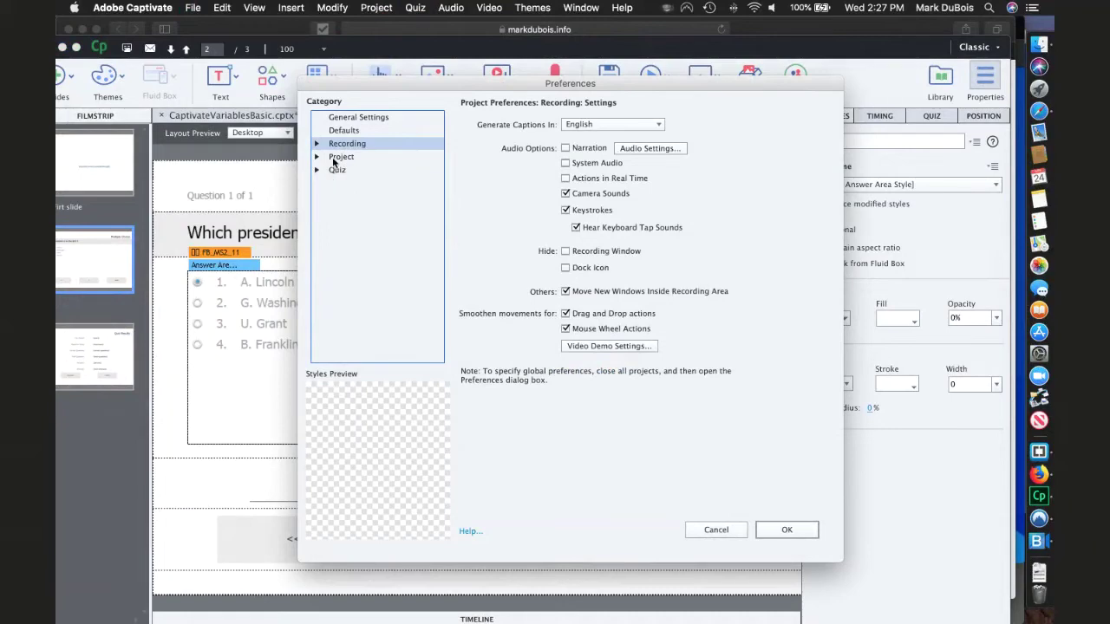
click(338, 157)
click(337, 172)
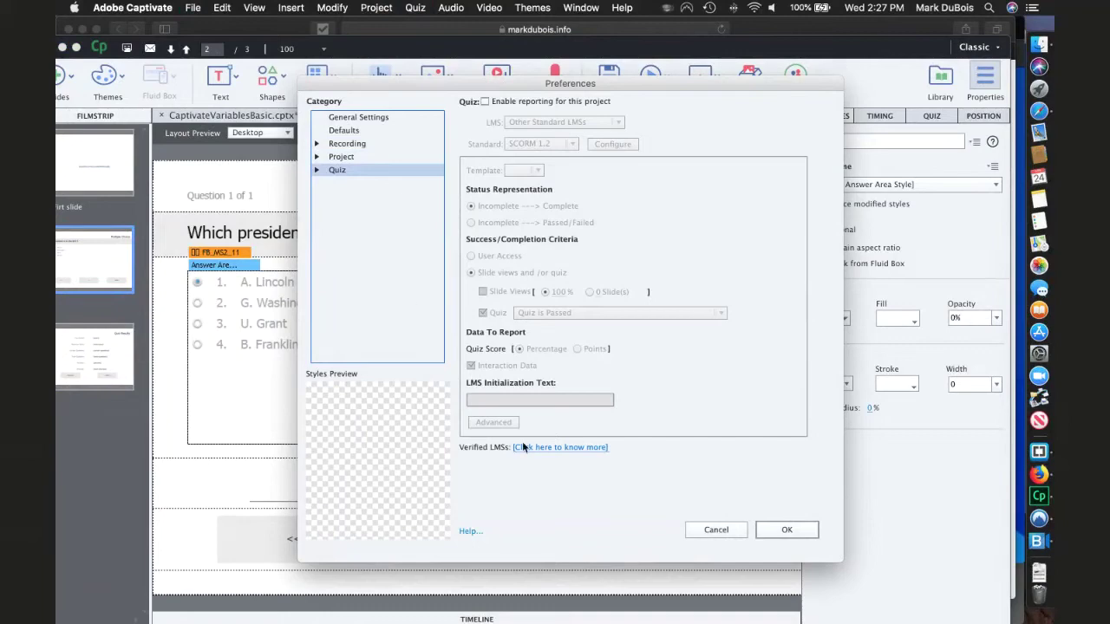
click(716, 530)
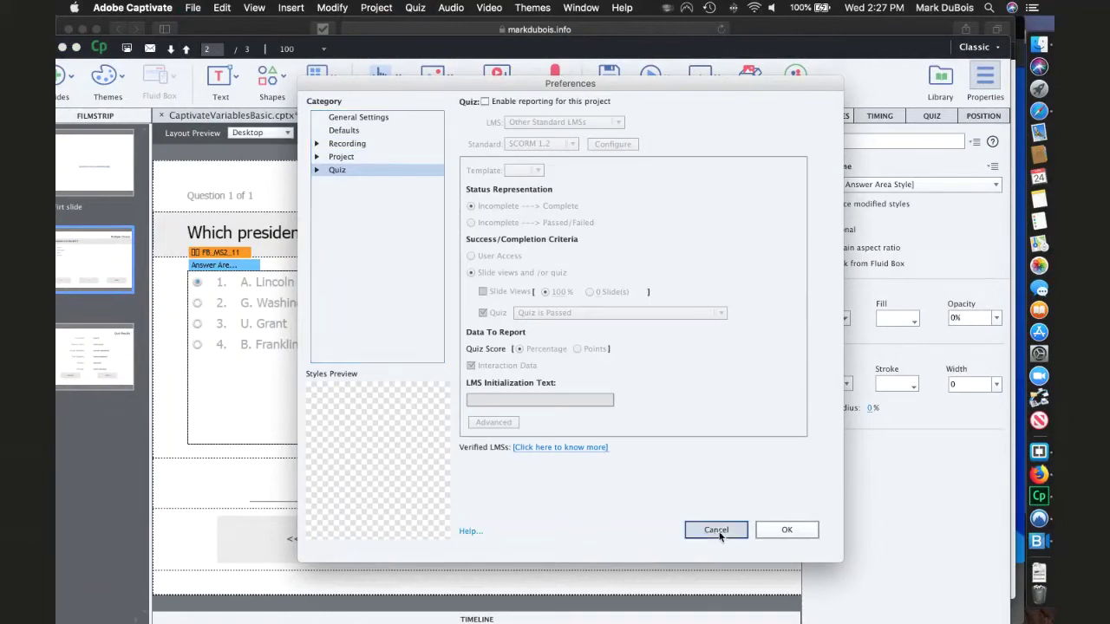
click(194, 8)
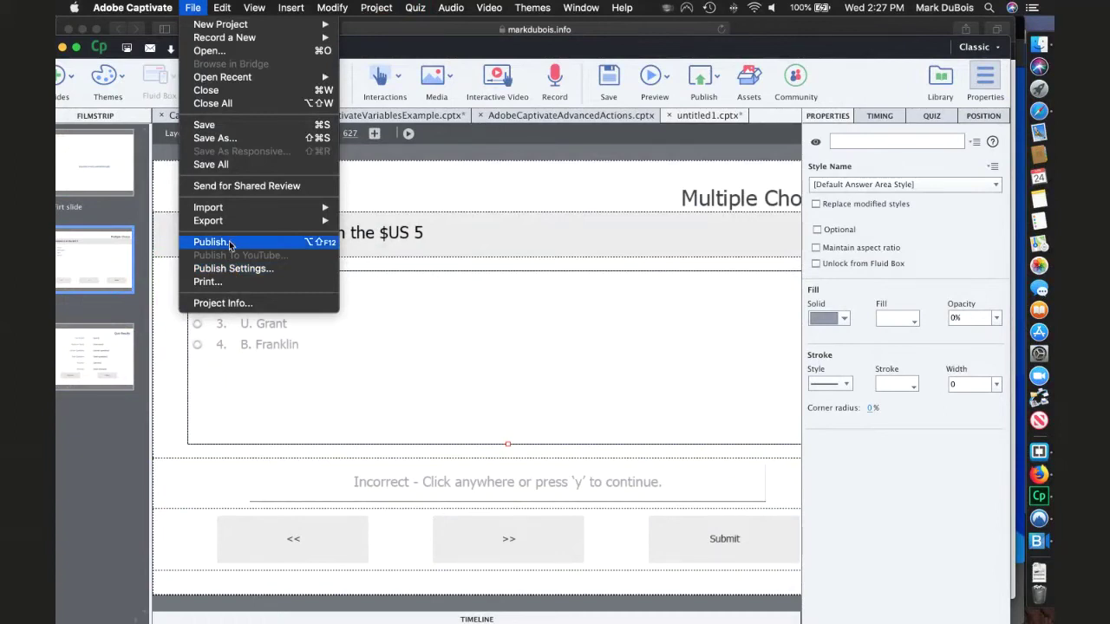
click(436, 323)
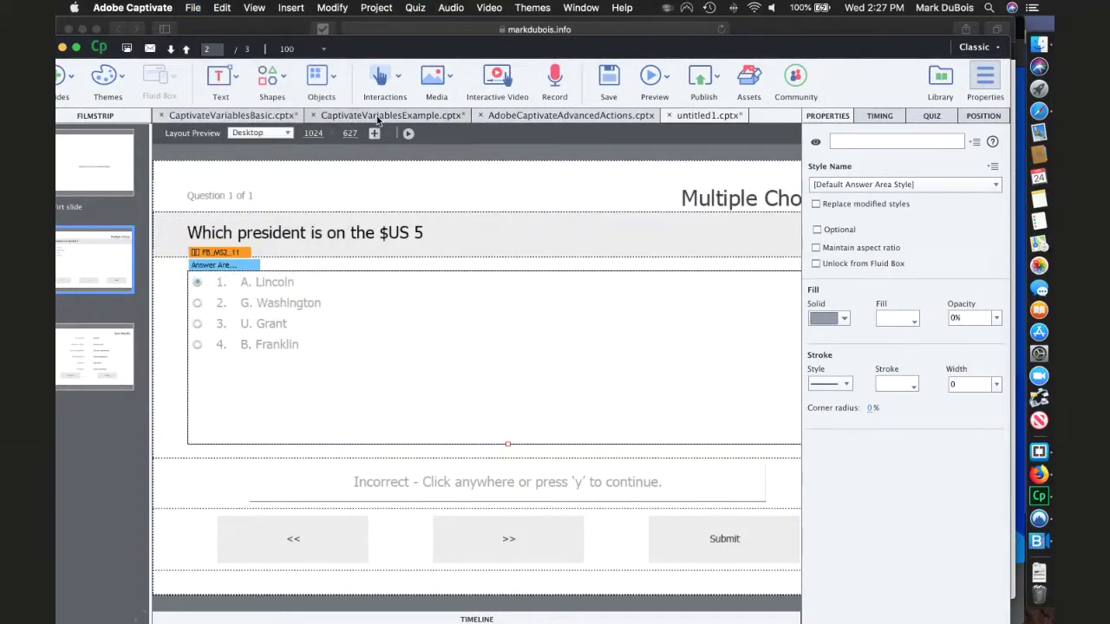
- Switch through CaptivateVariablesExample to the AdobeCaptivateAdvancedActions project's Your Name slide
click(377, 119)
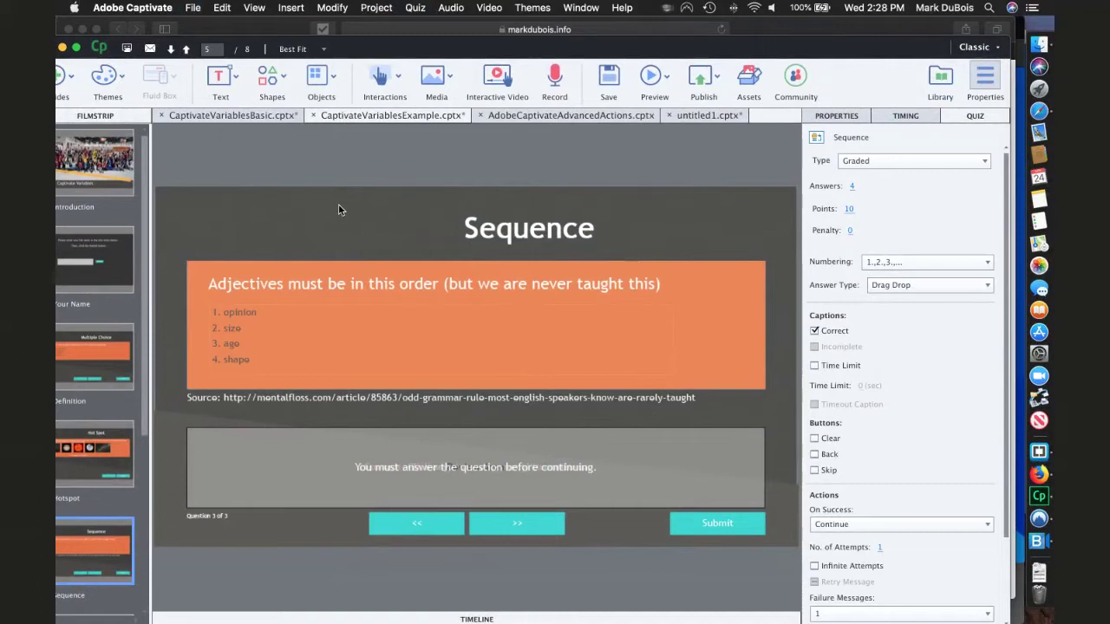
click(539, 116)
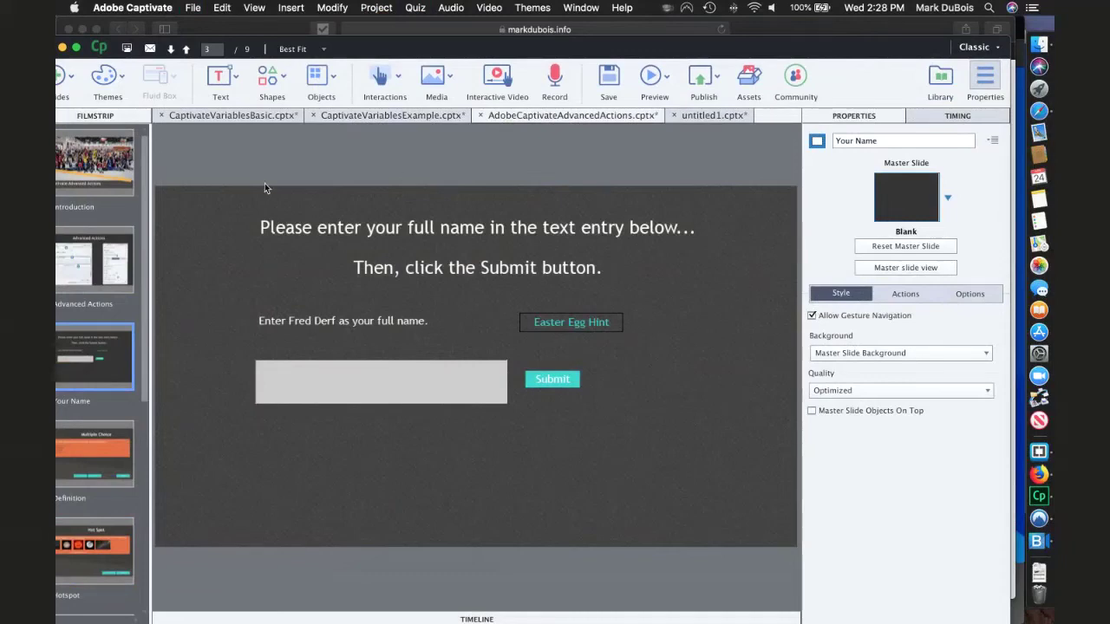
- In Safari, play the 'Captivate variables and actions' course and jump to Advanced Actions > Your Name
key(super+Tab)
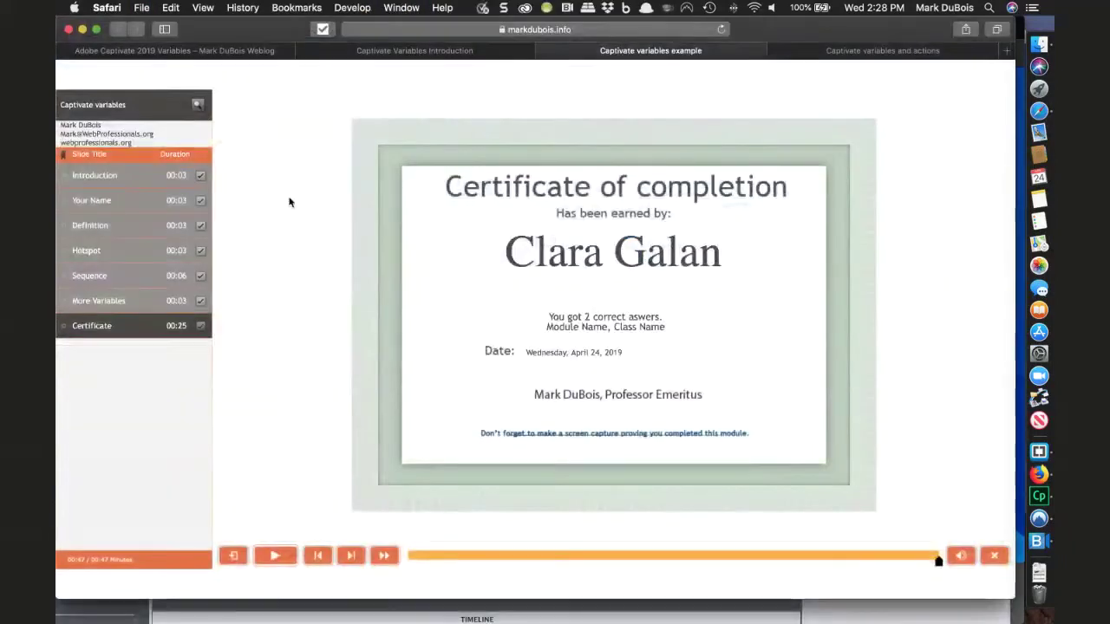
click(796, 55)
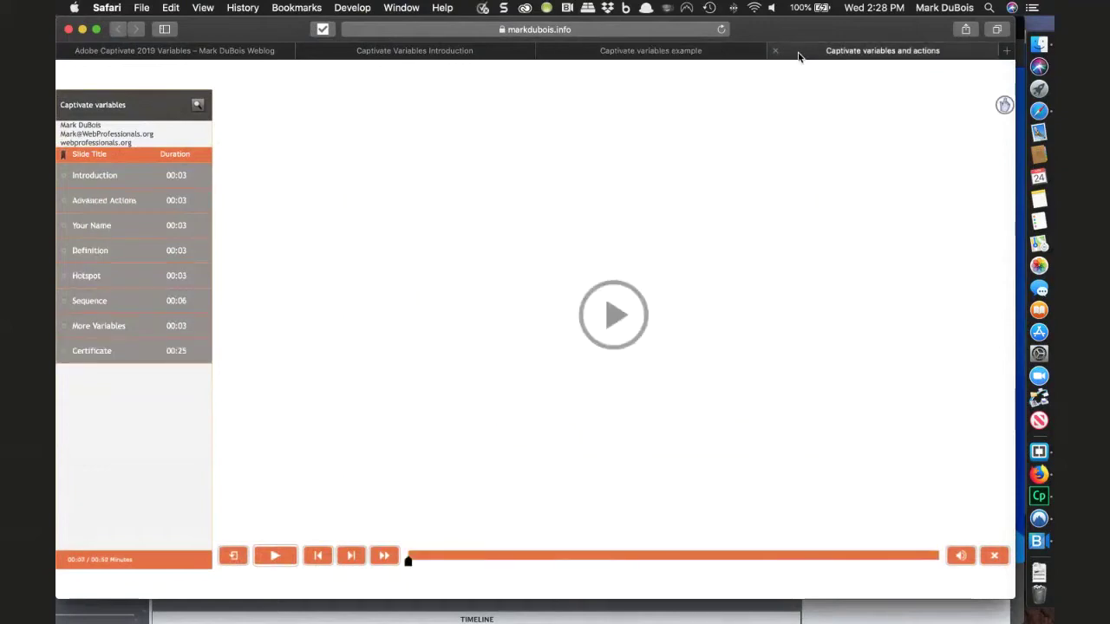
click(613, 315)
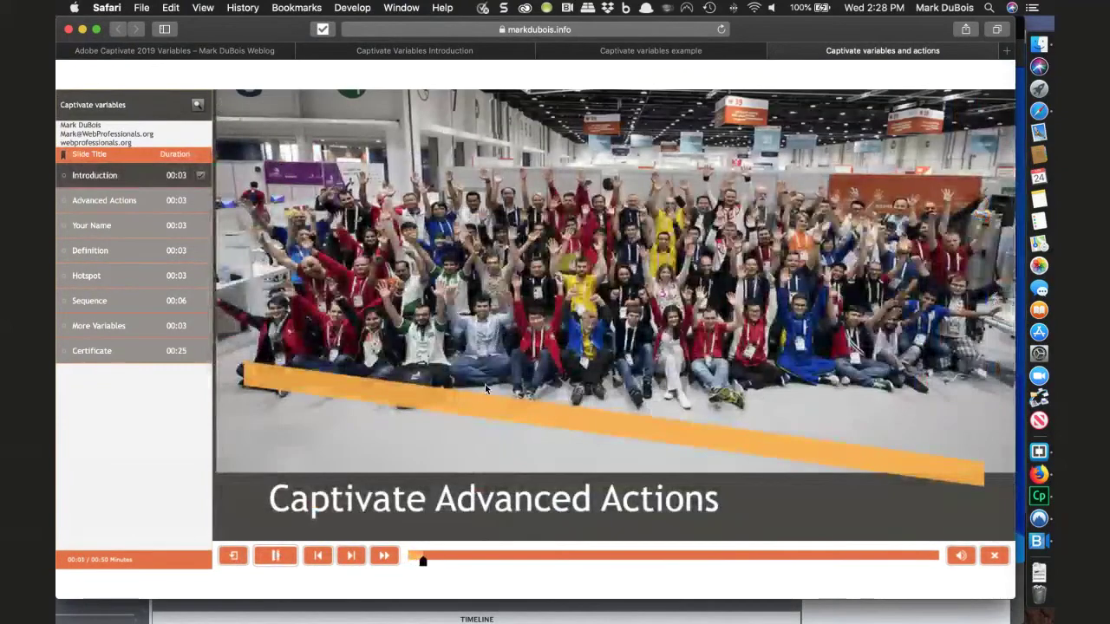
click(151, 202)
click(131, 225)
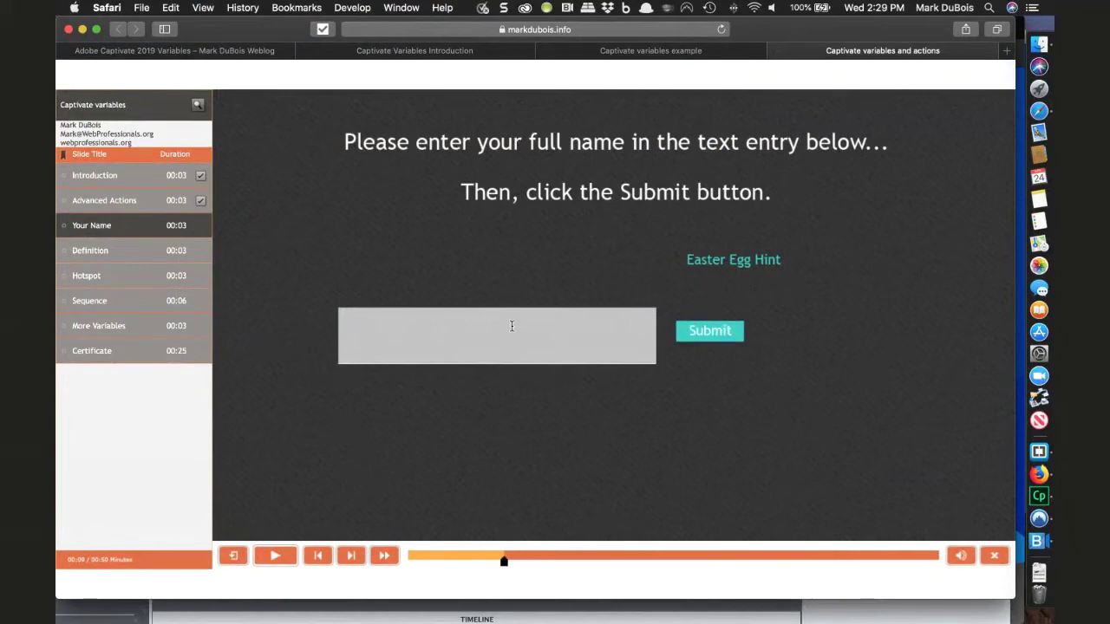
- Reveal the Easter Egg hint, submit 'Fred Derf' as the name, and close the Web Professionals tab
click(718, 260)
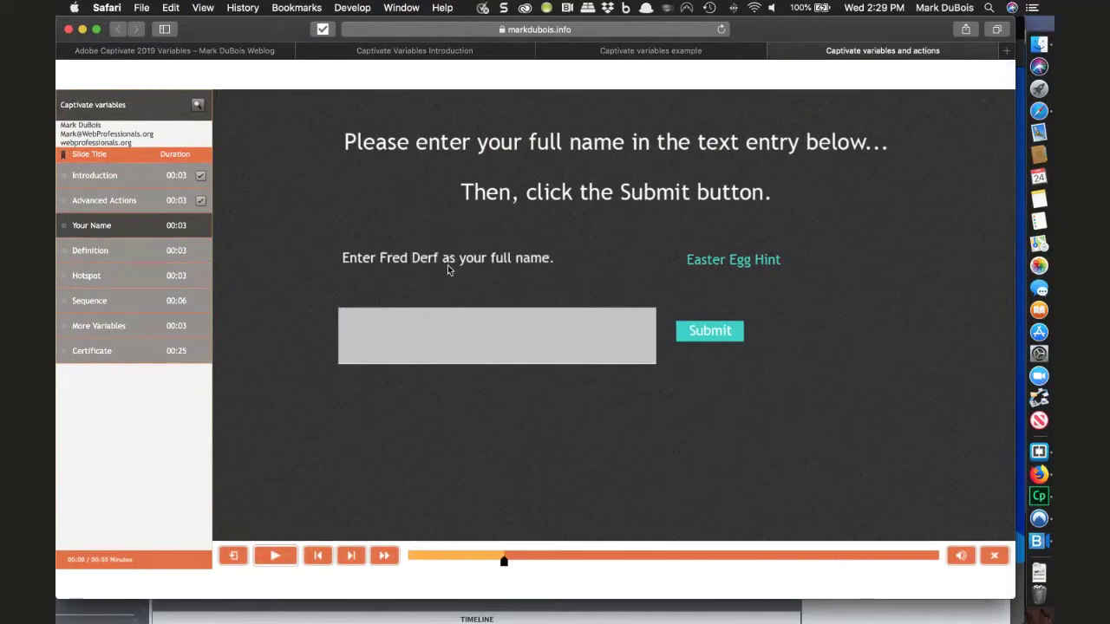
click(404, 328)
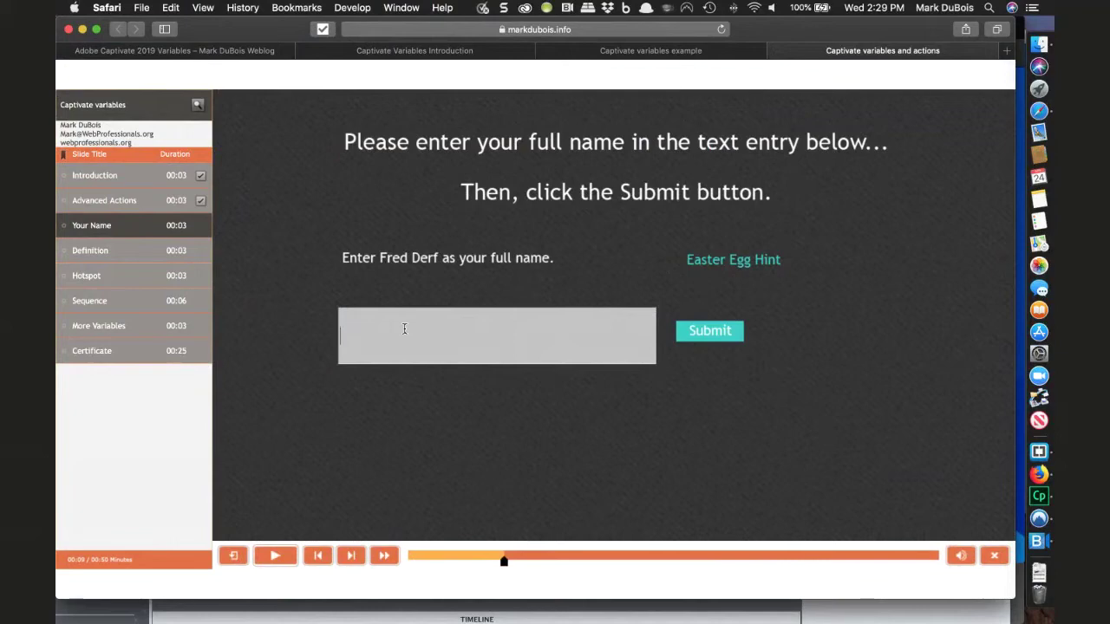
text(Fred Derf)
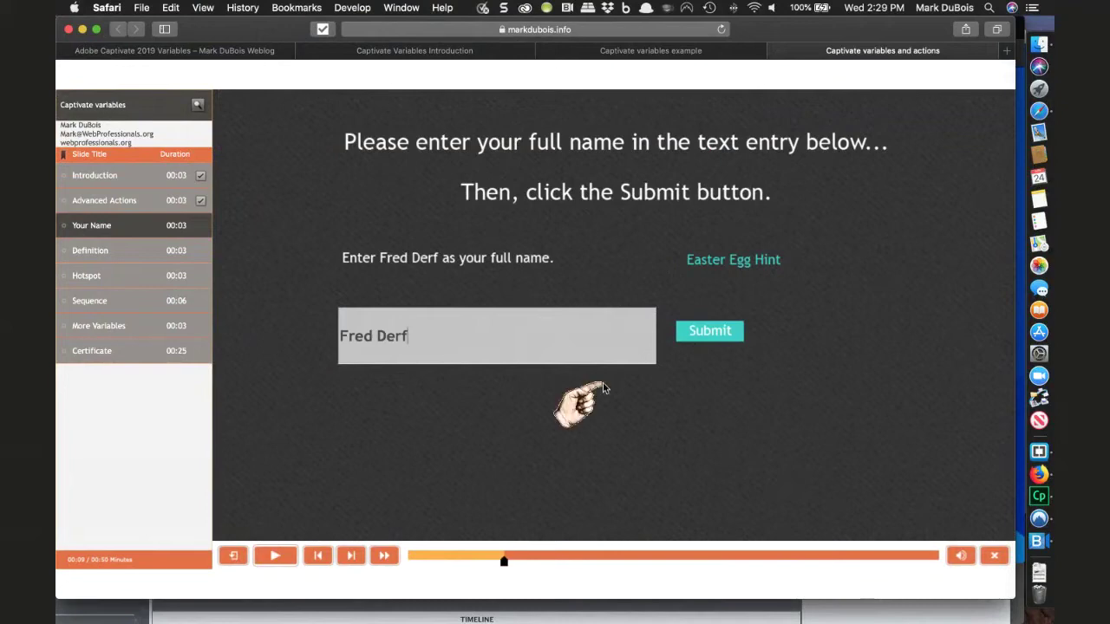
click(690, 332)
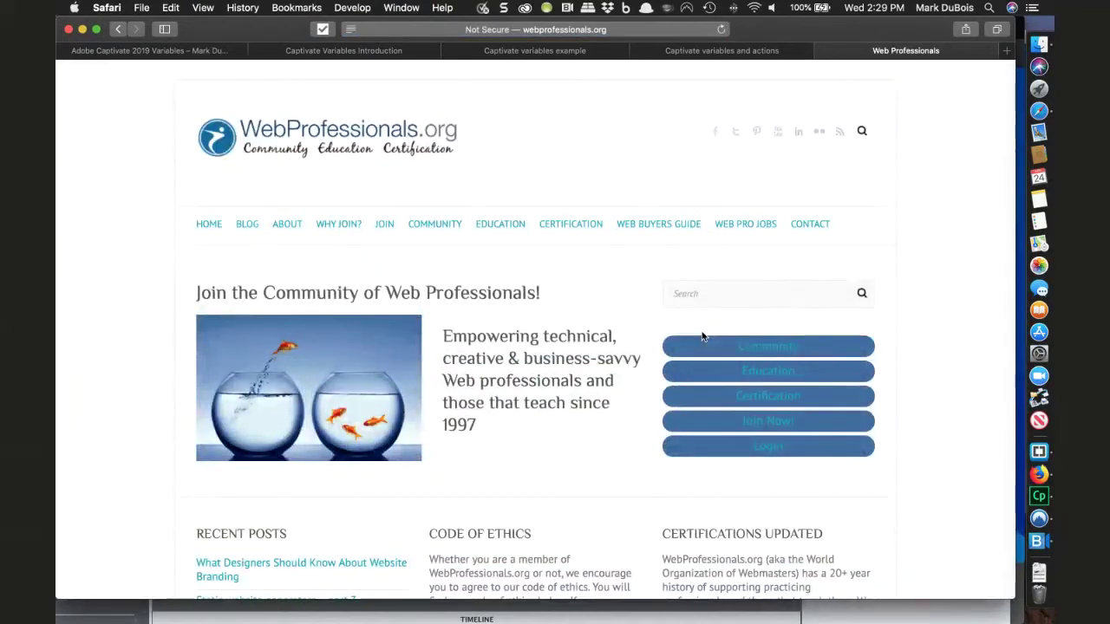
click(820, 50)
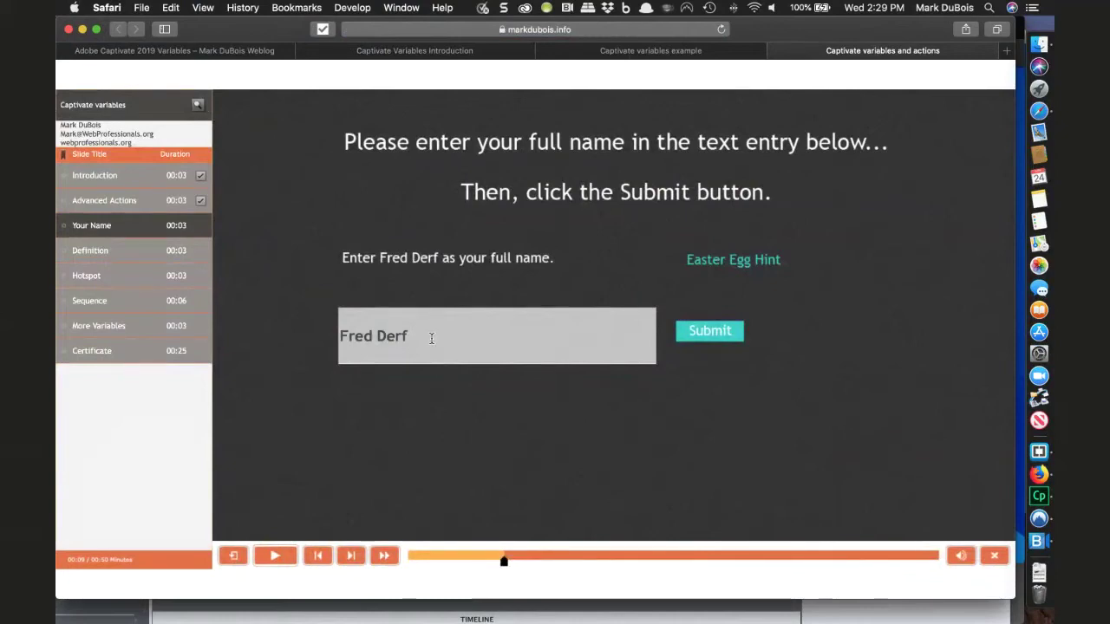
key(super+Tab)
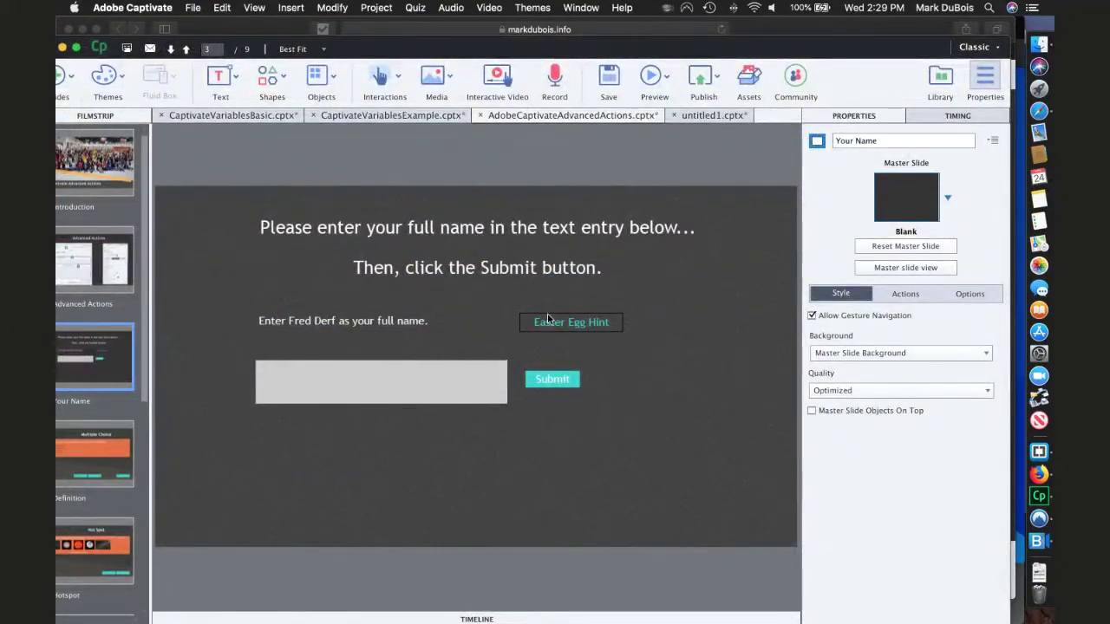
- Switch to untitled1's first slide and show the Interactions dropdown of insertable objects
click(417, 388)
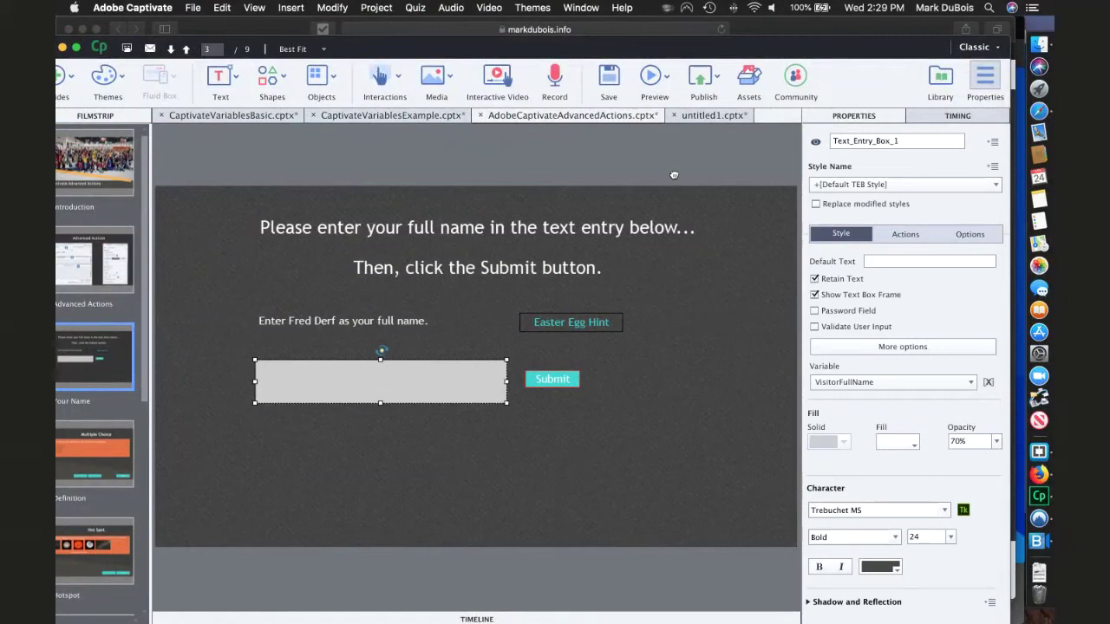
click(700, 116)
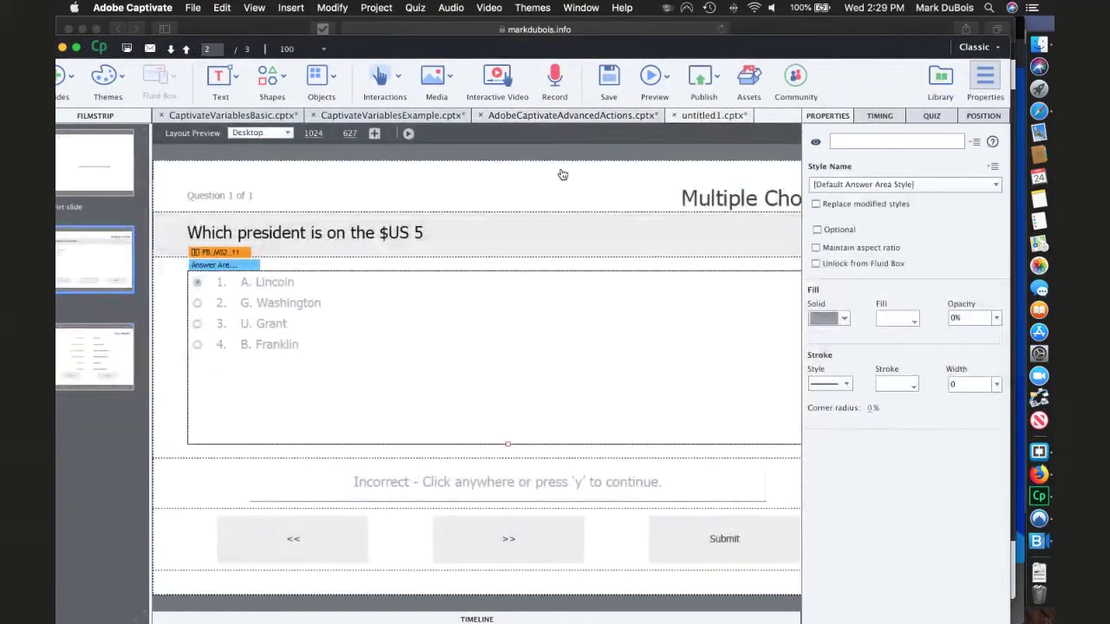
click(104, 187)
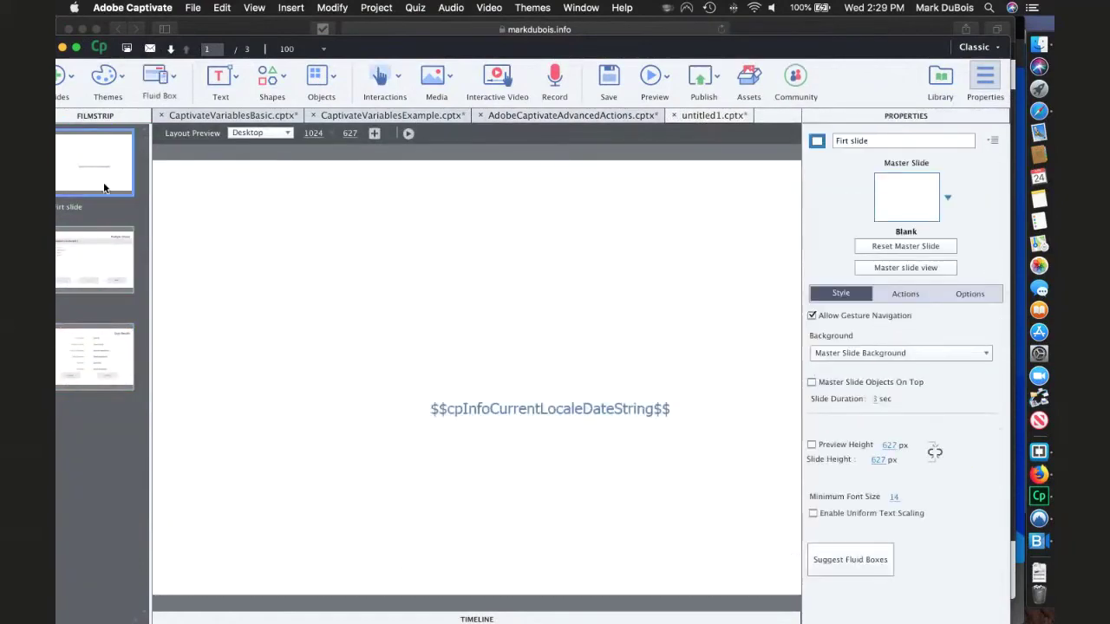
click(400, 81)
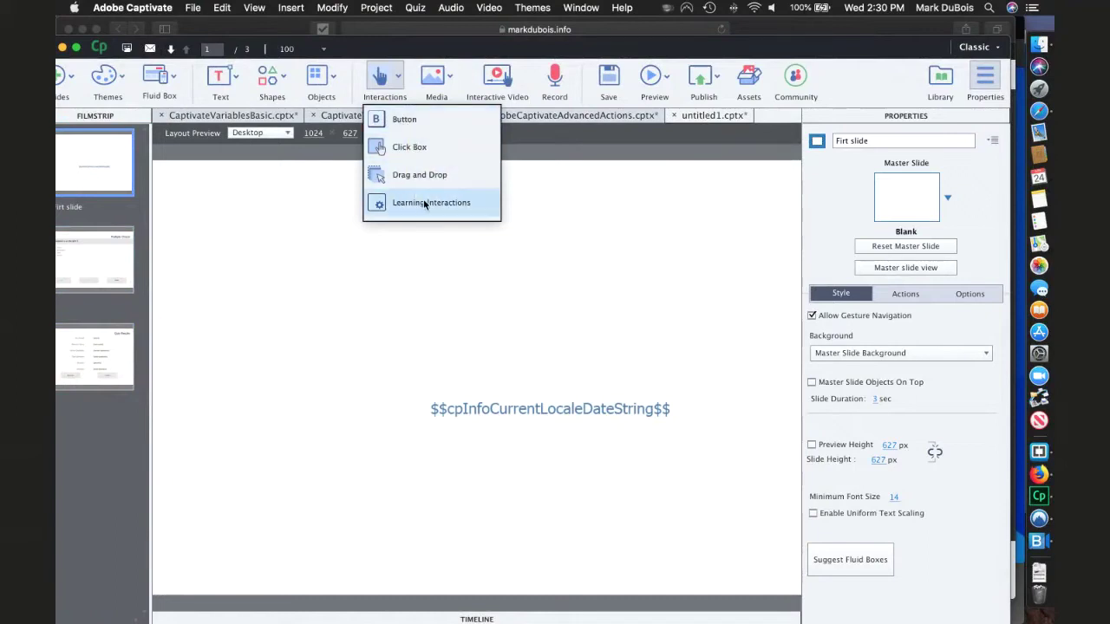
- Add a button captioned 'Easter Egg Hint' above the date text, widened to fit its caption
click(397, 121)
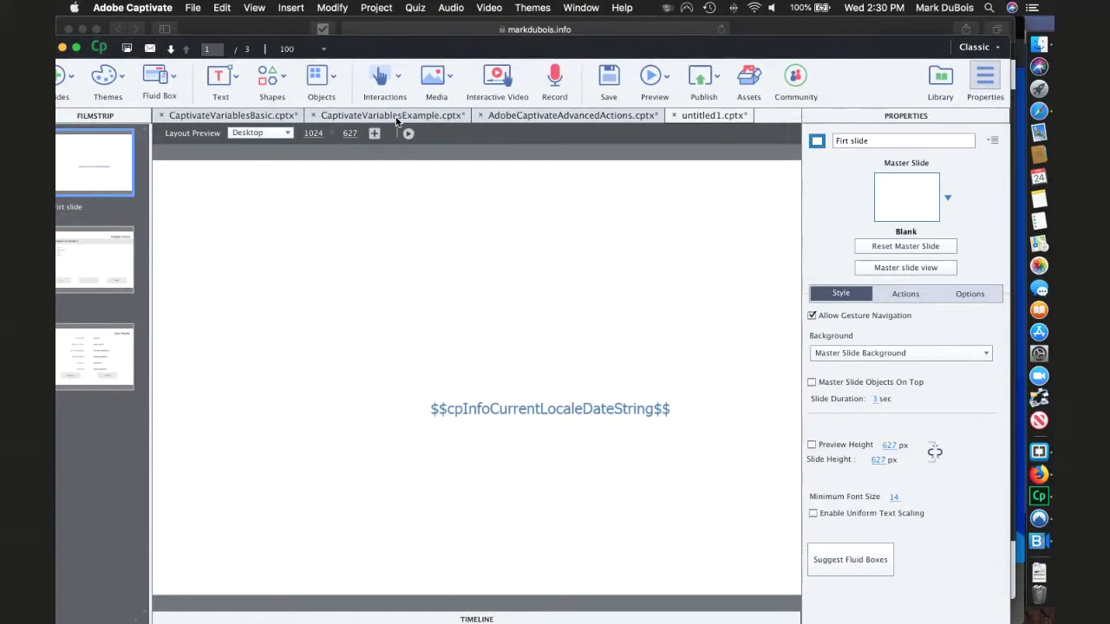
drag(493, 375, 470, 274)
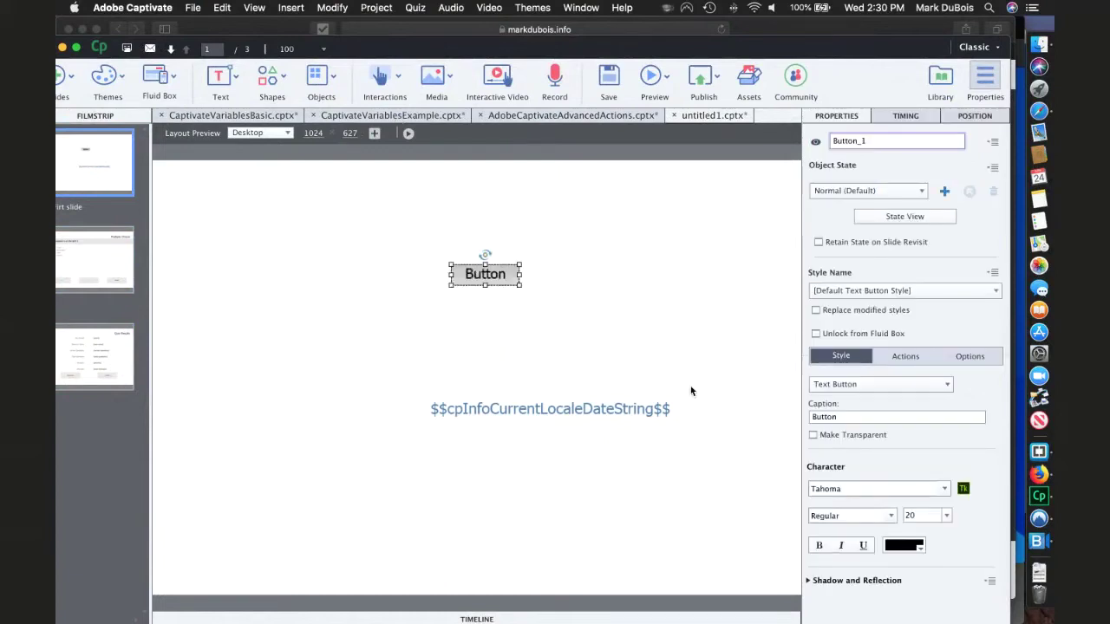
click(843, 418)
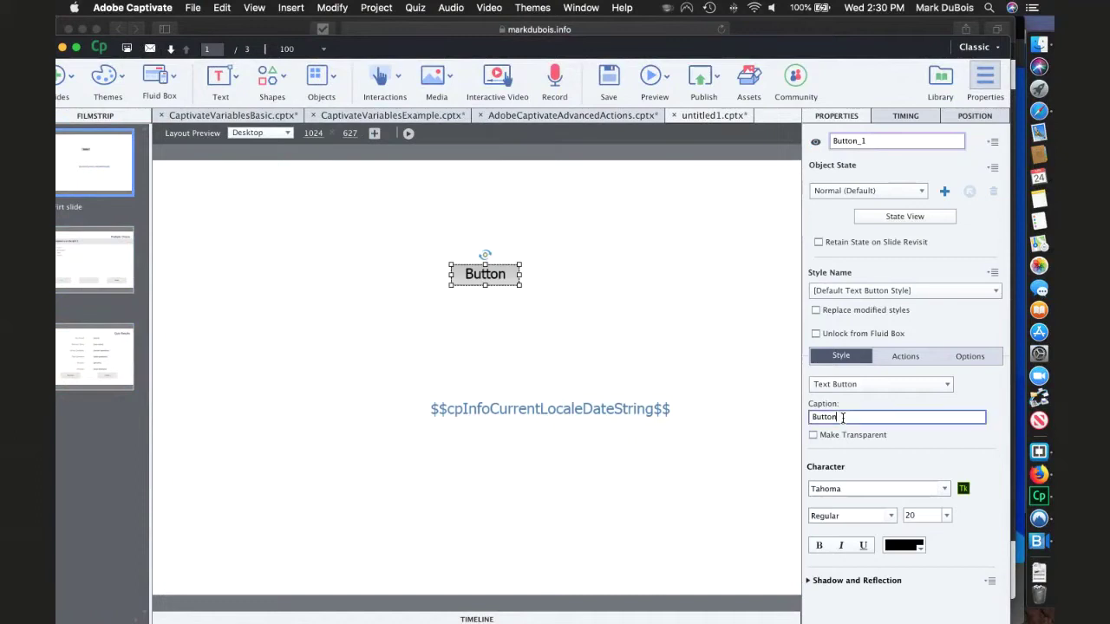
double_click(843, 418)
text(Easter Egg Hin)
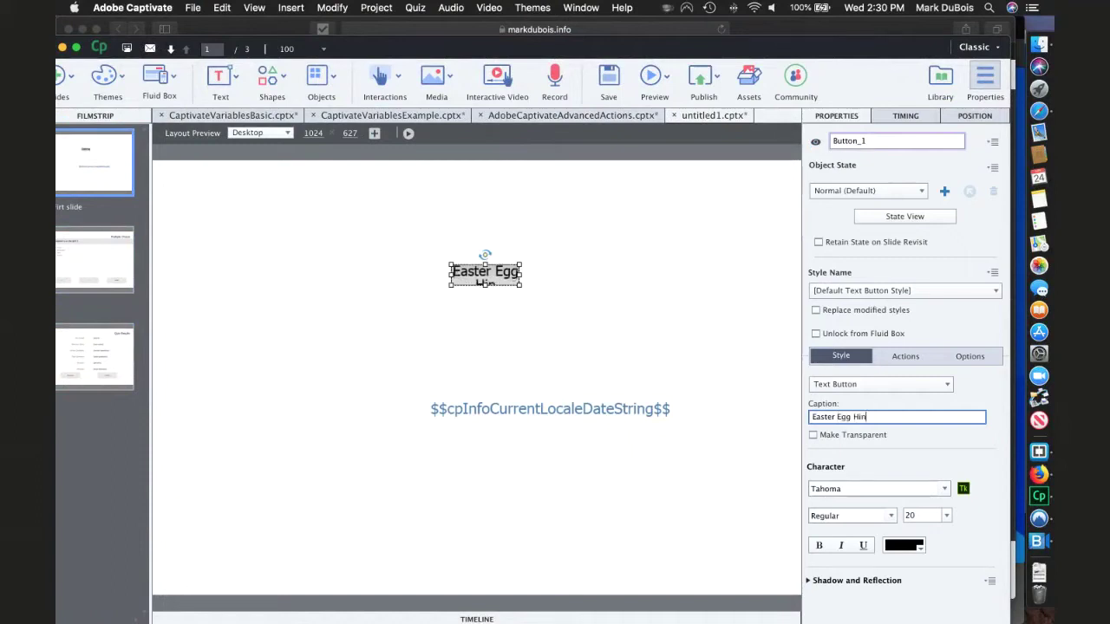
text(t)
key(Return)
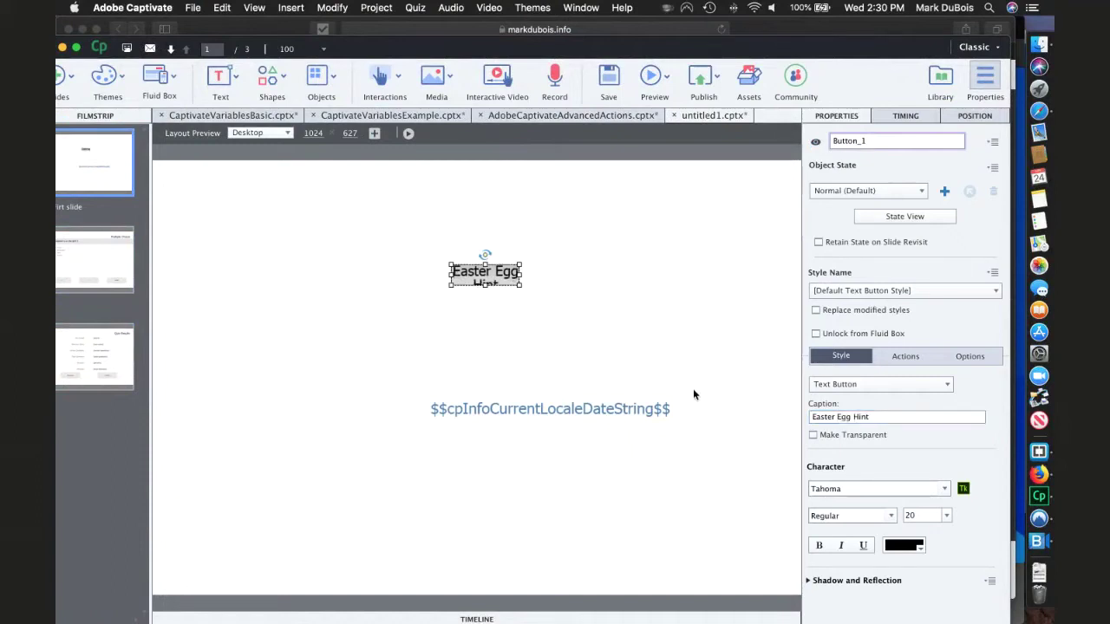
drag(520, 285, 610, 301)
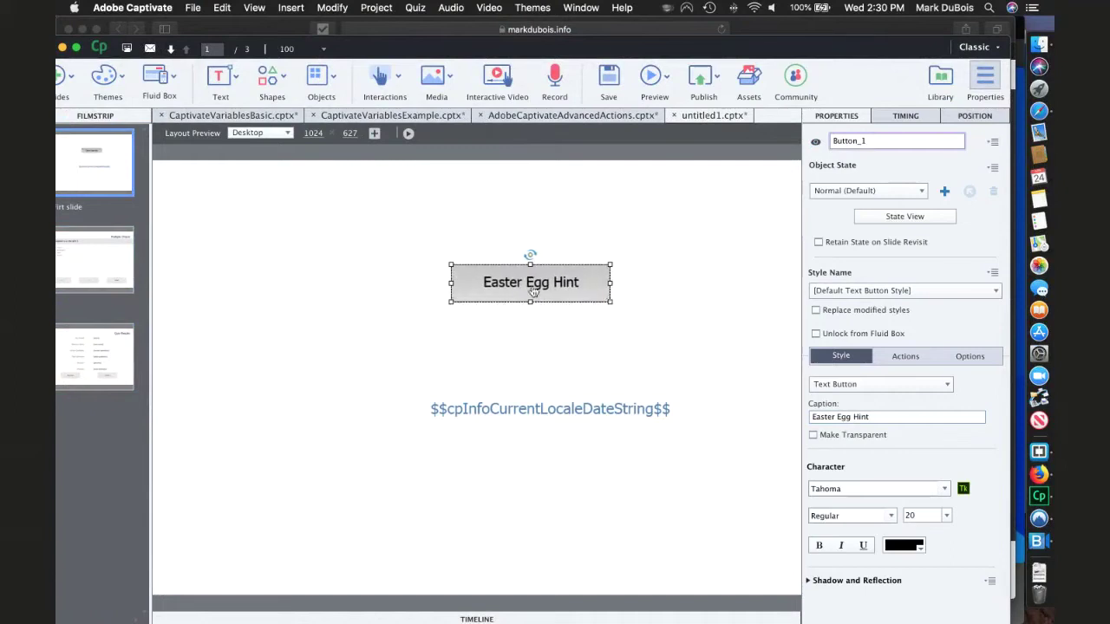
- Shift the Easter Egg Hint button slightly left and make its label text blue
drag(534, 292, 518, 289)
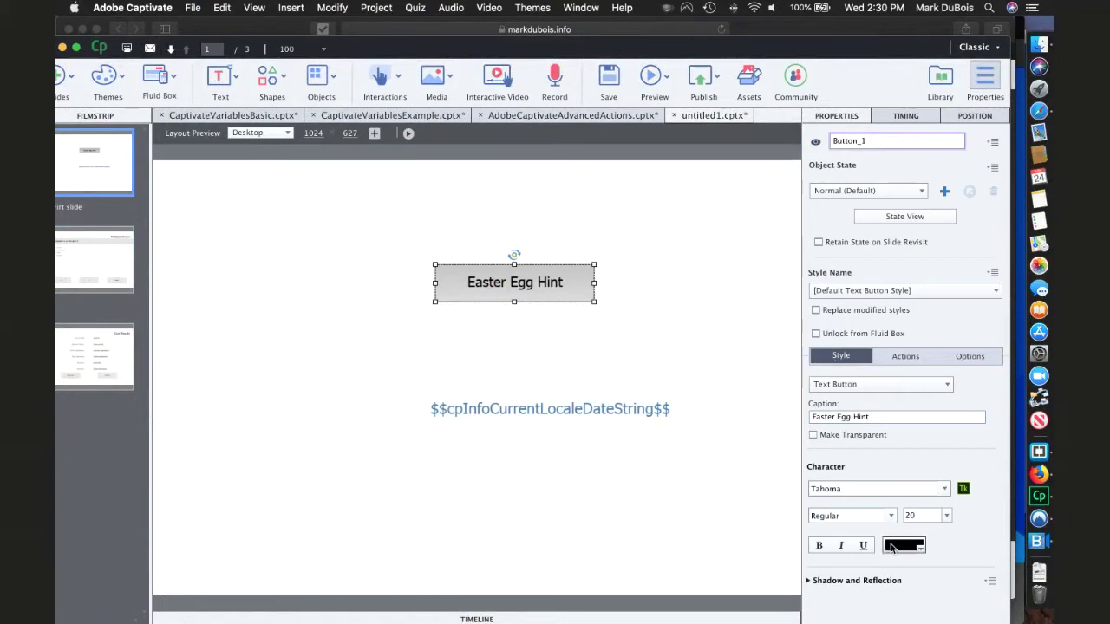
click(921, 548)
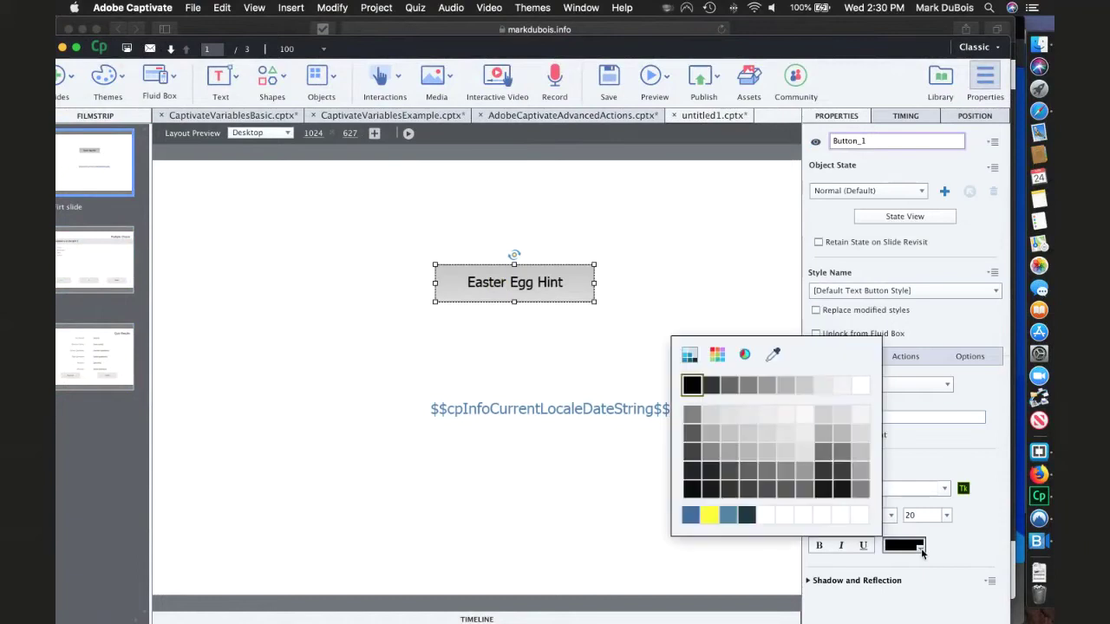
click(689, 515)
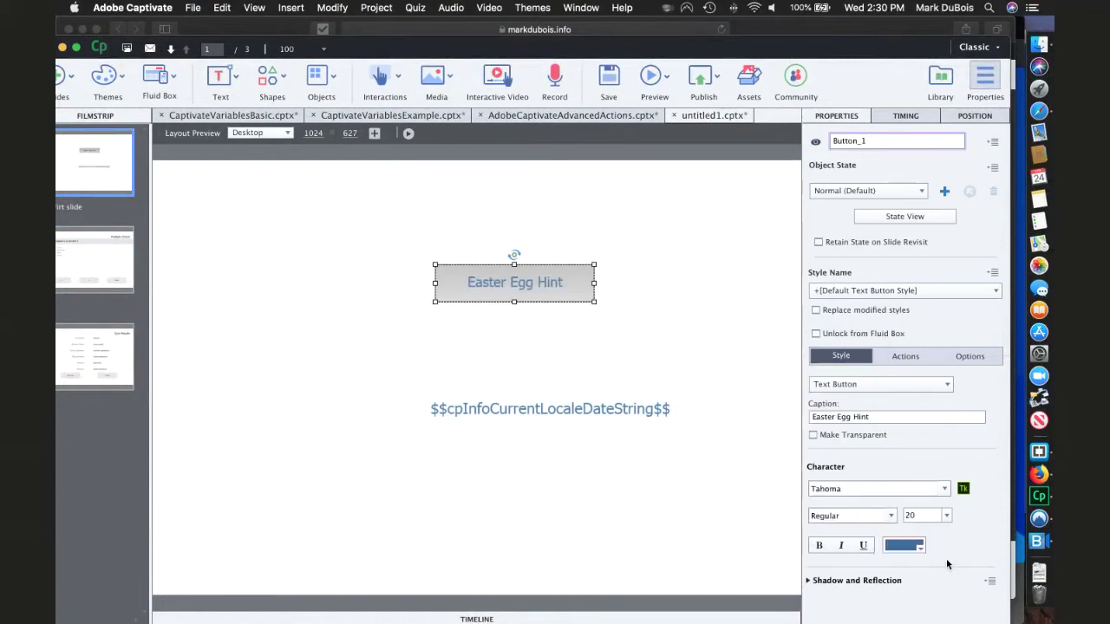
click(906, 356)
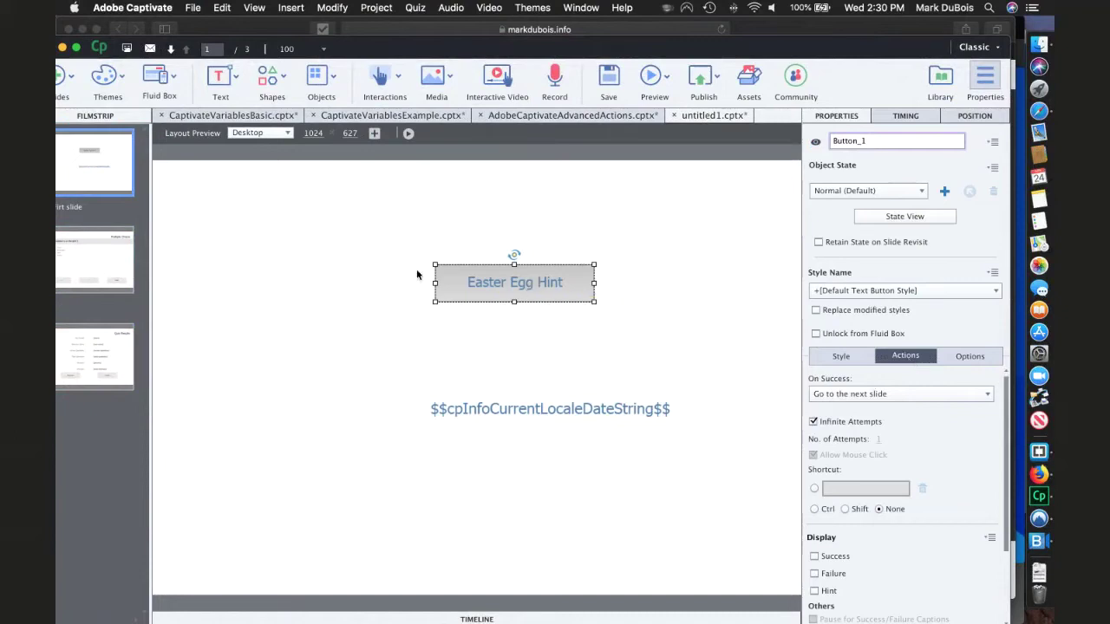
click(342, 288)
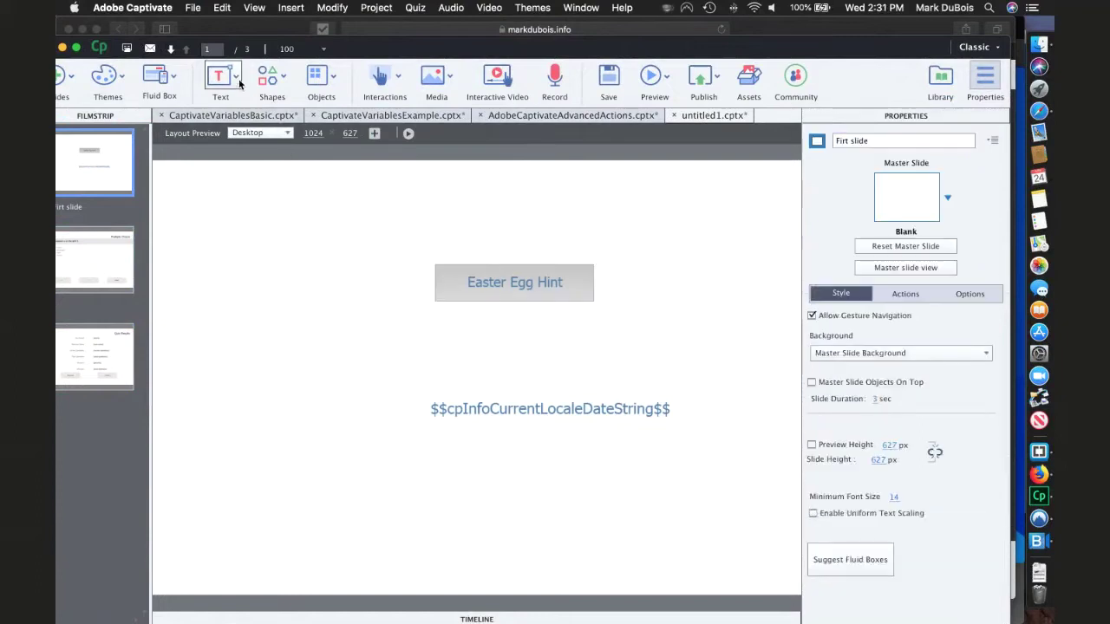
- Insert a text caption reading 'Enter Fred Derf' with blue text
click(239, 83)
click(248, 118)
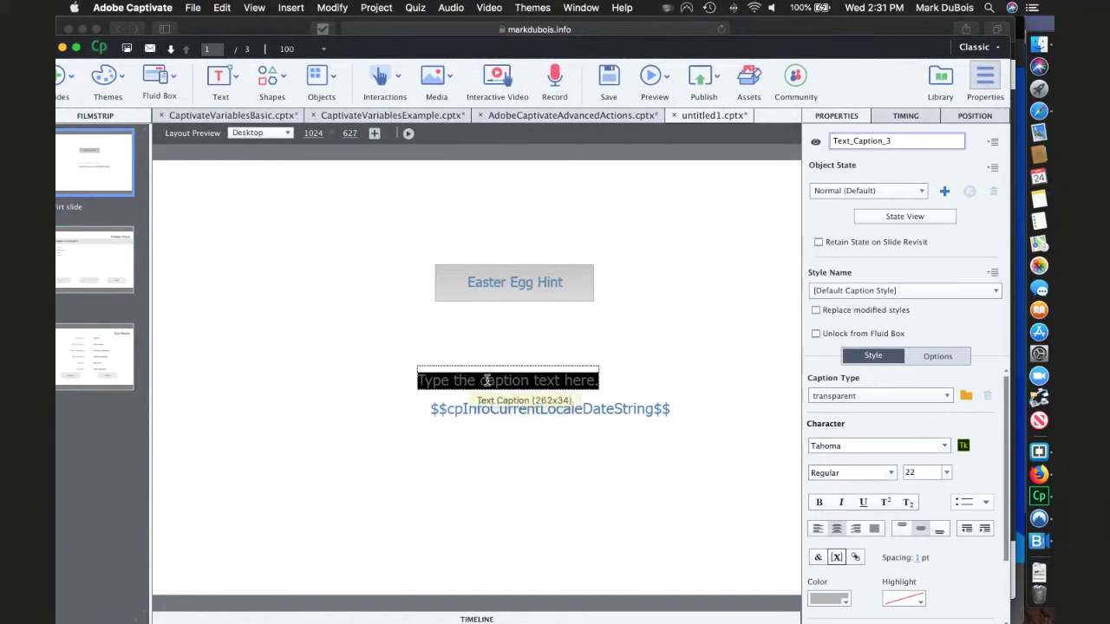
text(Enter Fred)
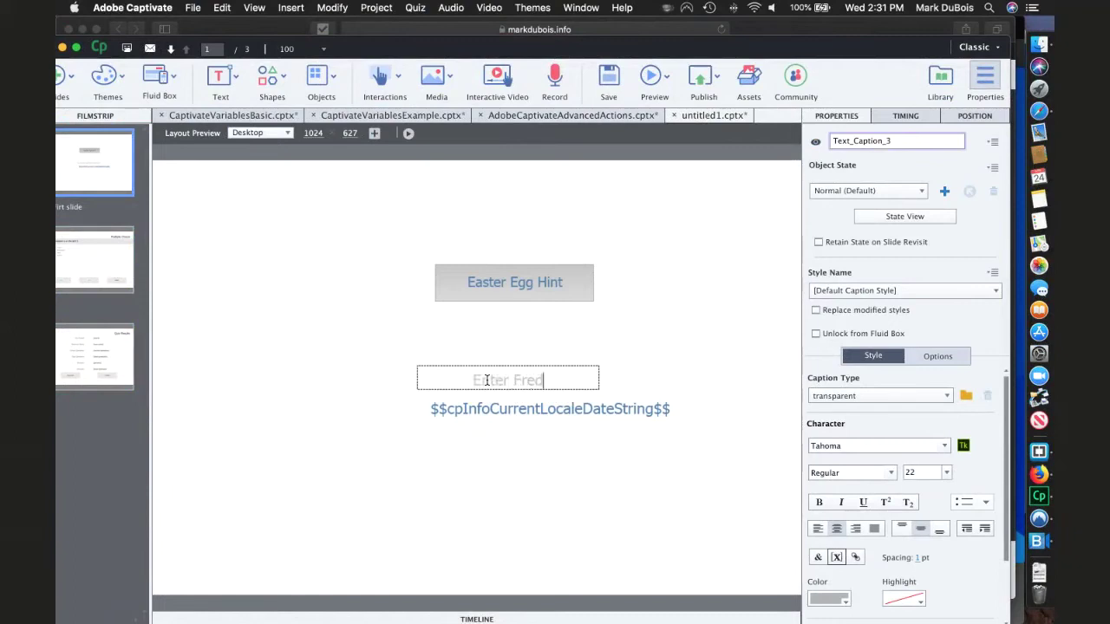
text( Derf)
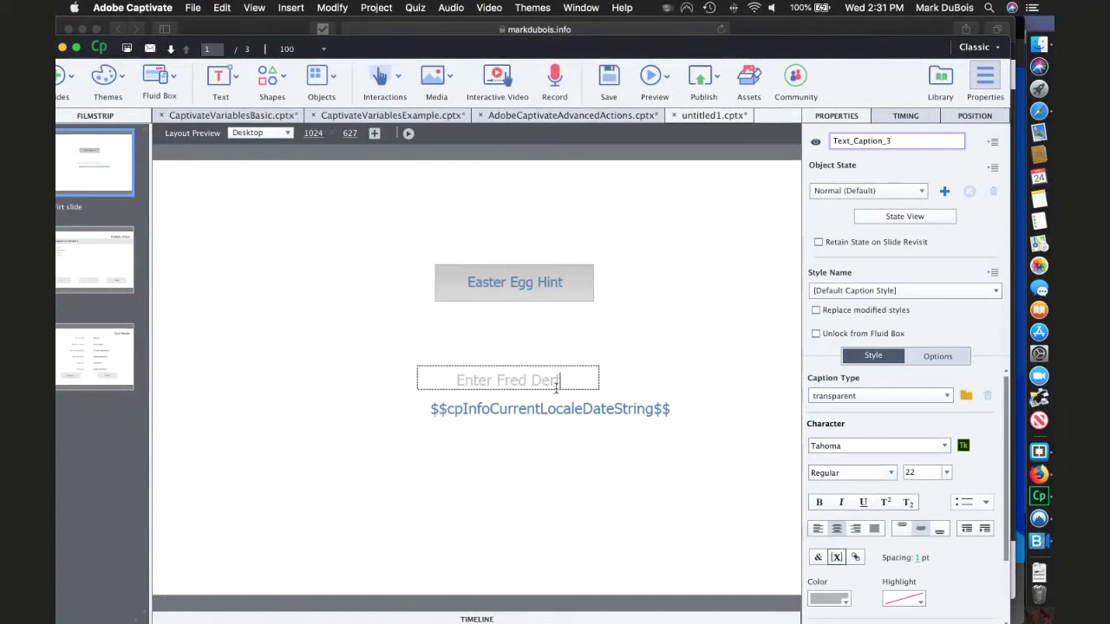
drag(565, 381, 440, 372)
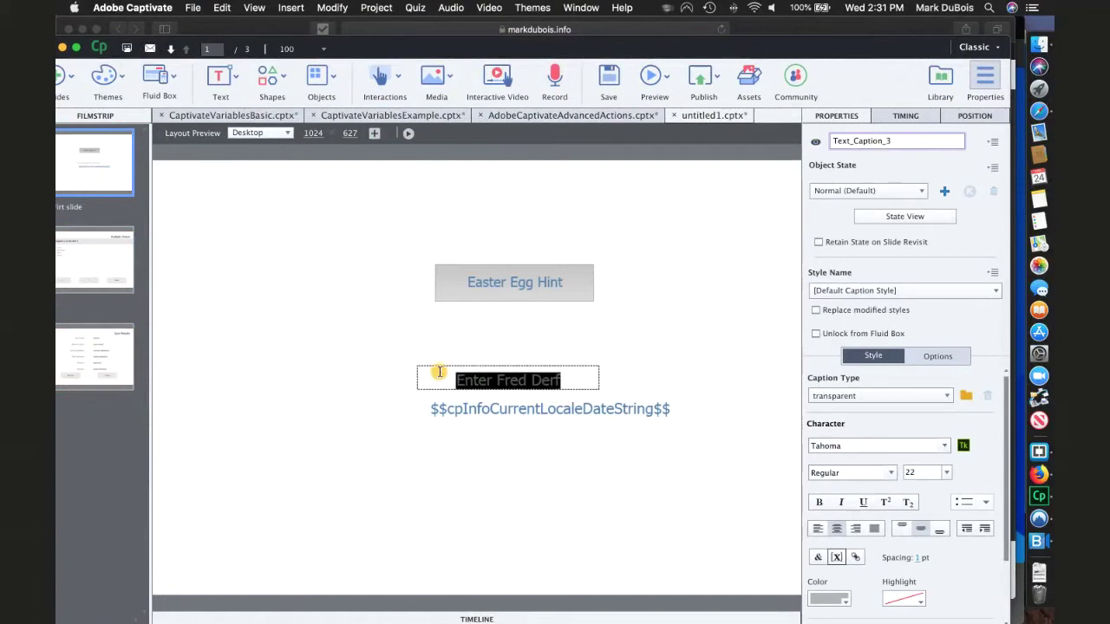
click(844, 605)
click(618, 570)
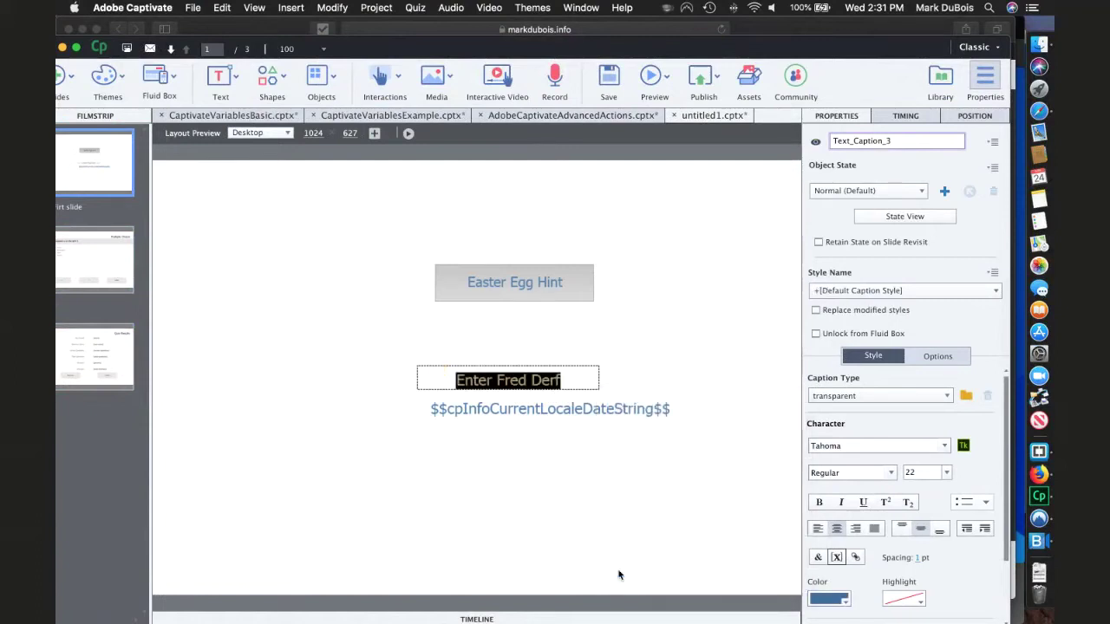
click(640, 378)
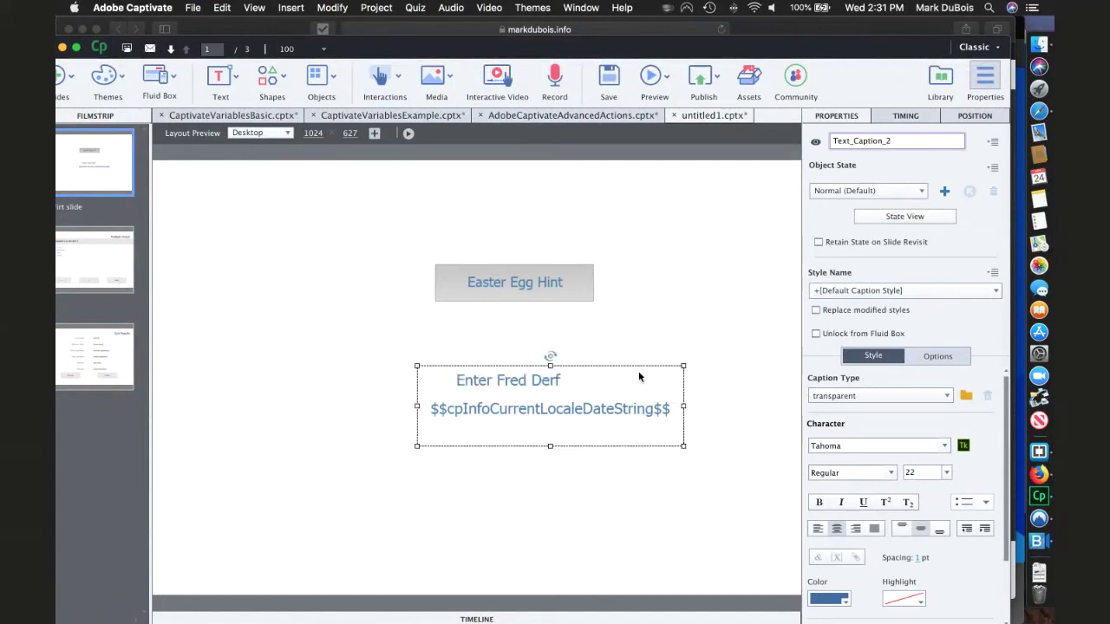
- Move the caption beside the Easter Egg Hint button and hide it in output
click(552, 383)
drag(439, 388, 269, 284)
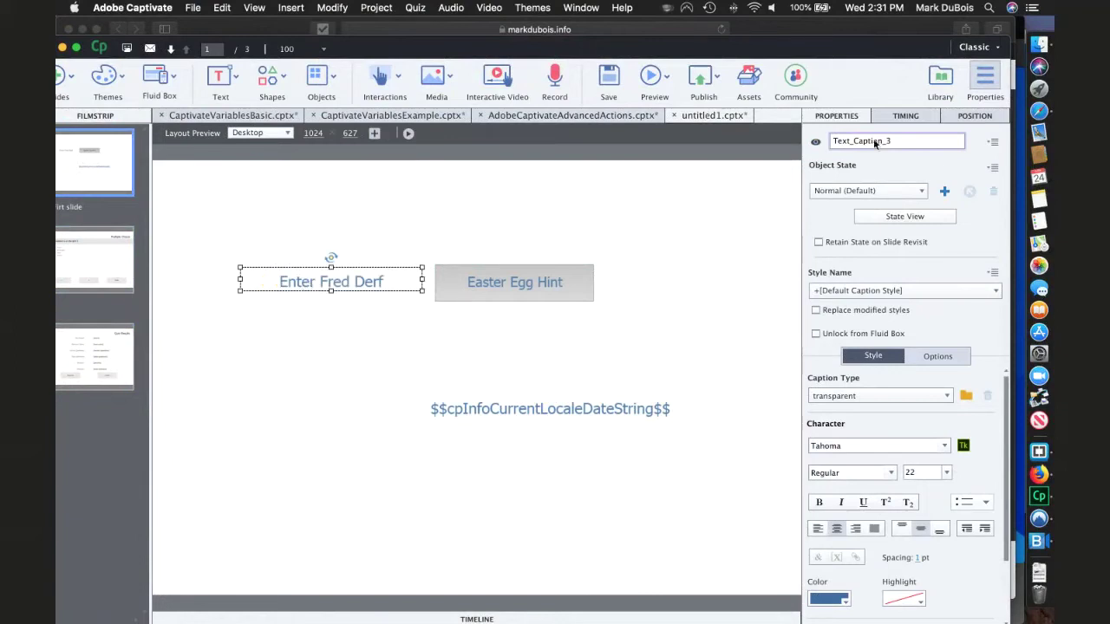
click(815, 143)
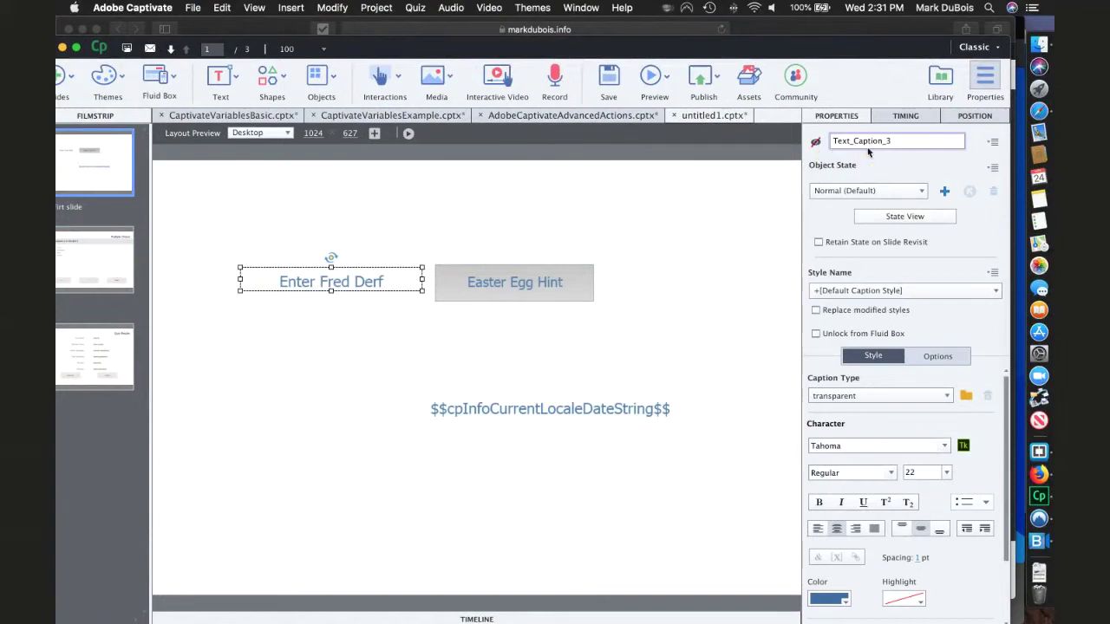
- Set Button_1's On Success action to Show Text_Caption_3, the hidden Enter Fred Derf caption
click(498, 292)
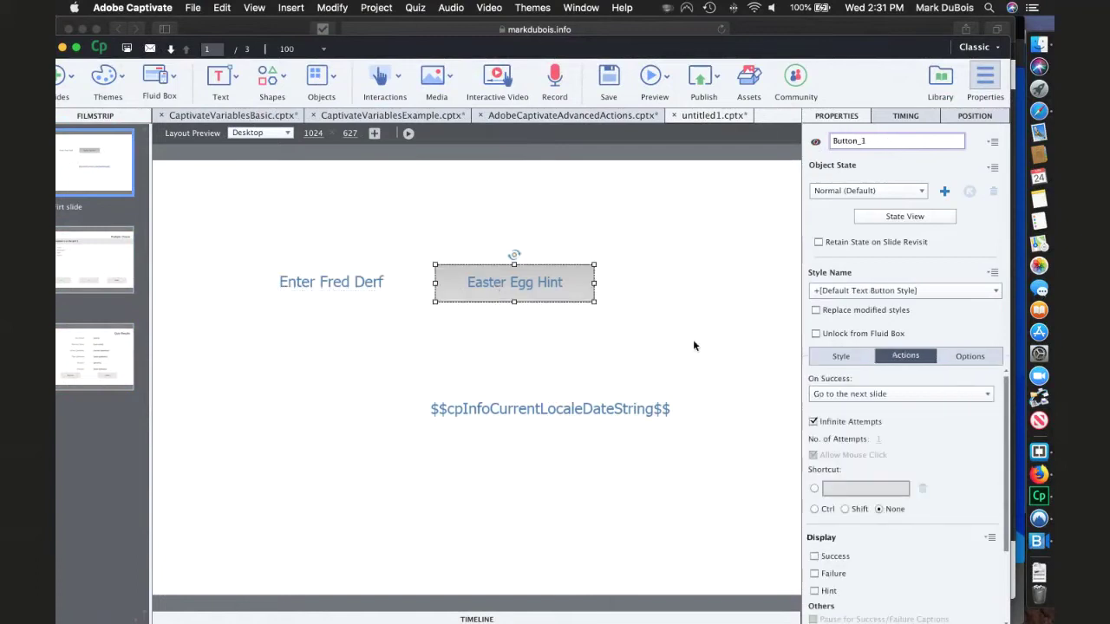
click(918, 396)
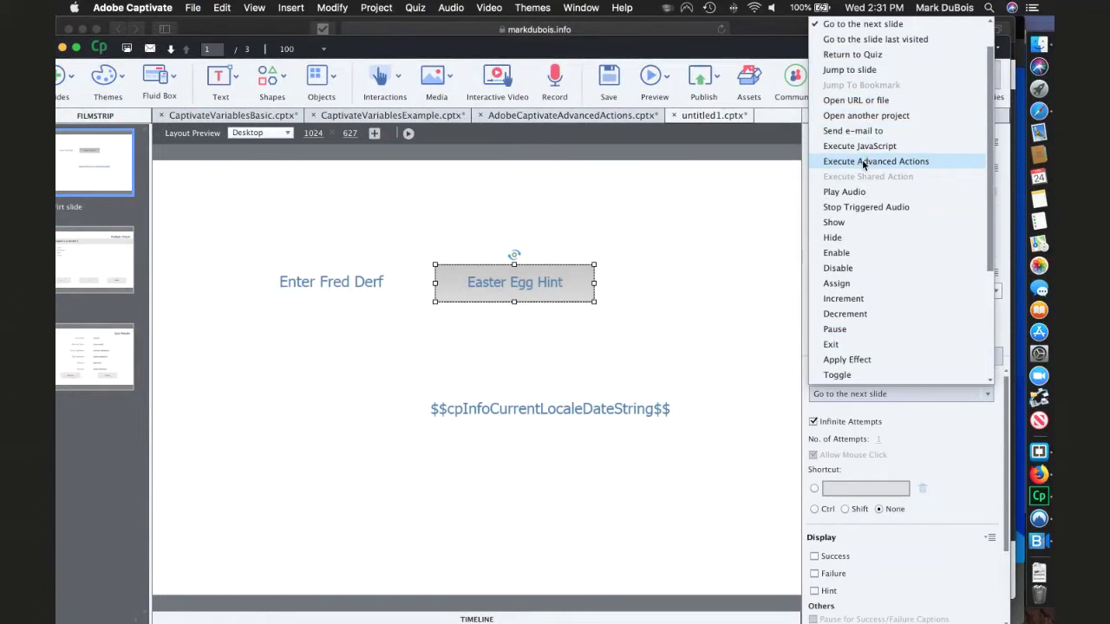
click(841, 227)
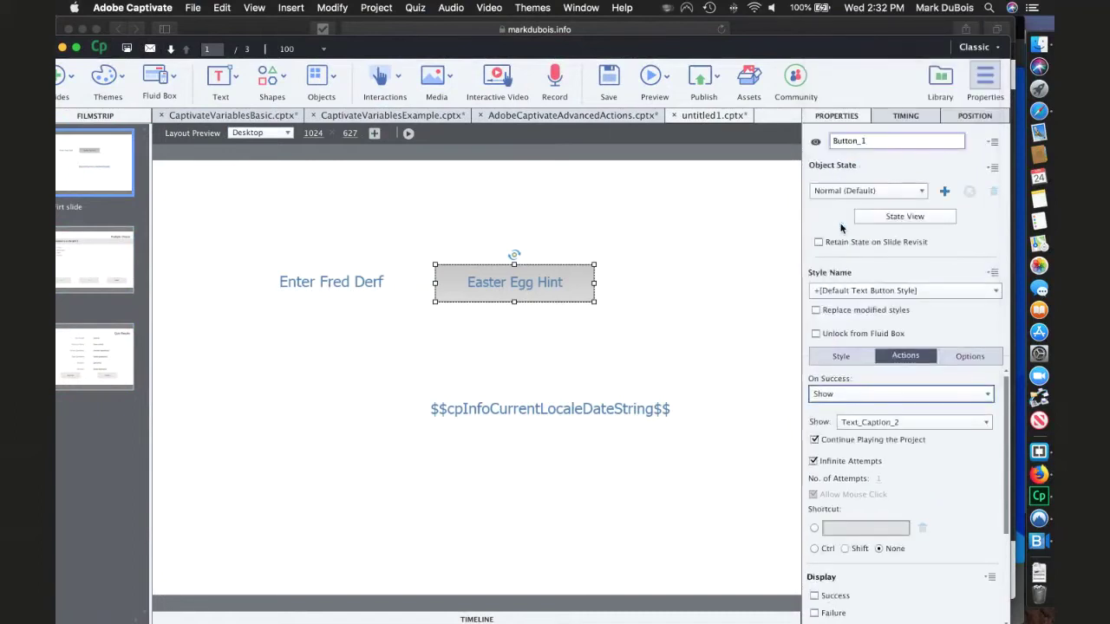
click(907, 422)
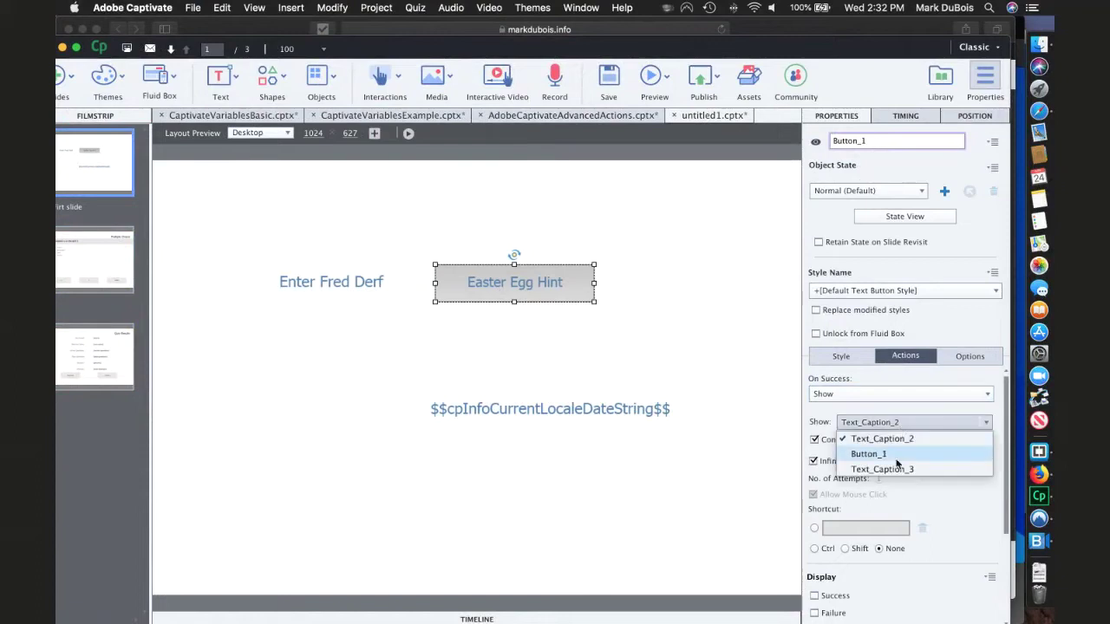
click(889, 469)
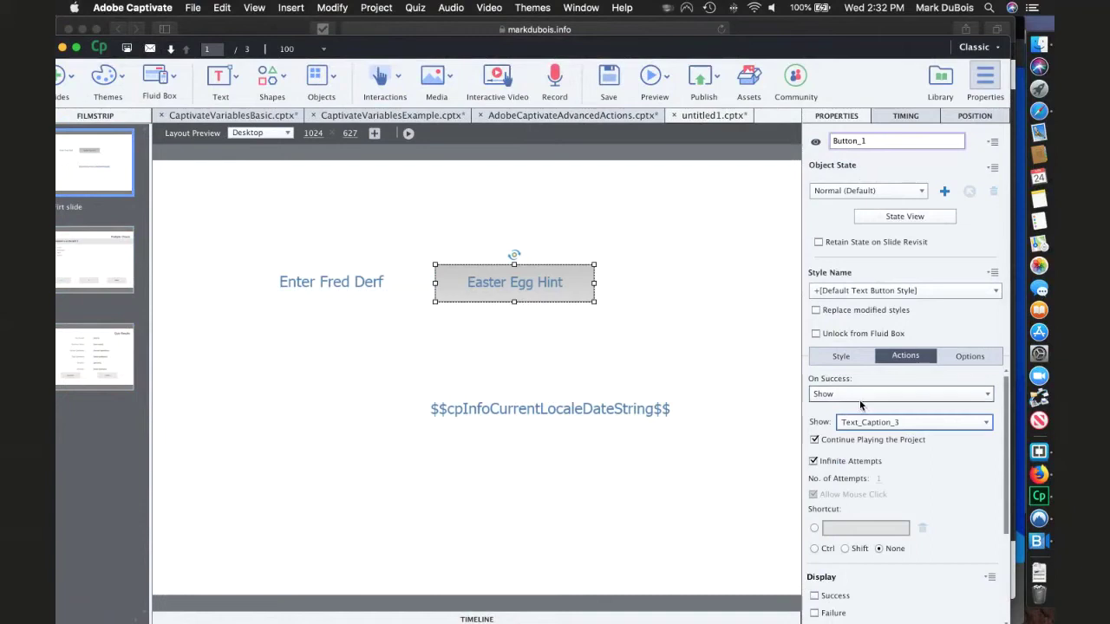
click(328, 292)
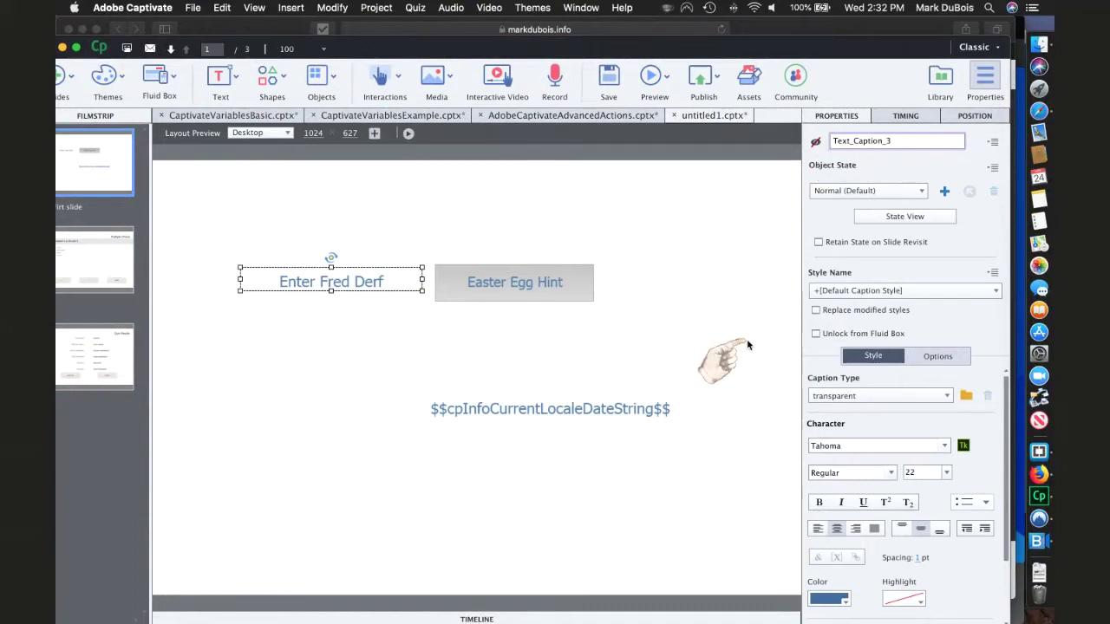
click(506, 291)
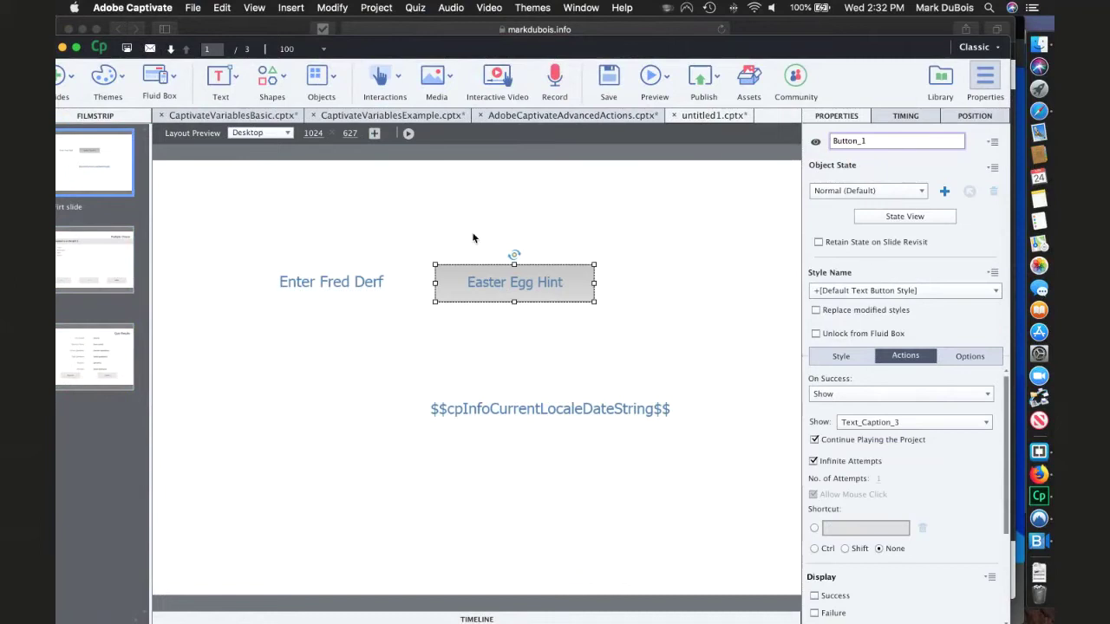
- In the AdobeCaptivateAdvancedActions project, review the enteredName advanced action and close the editor
click(540, 117)
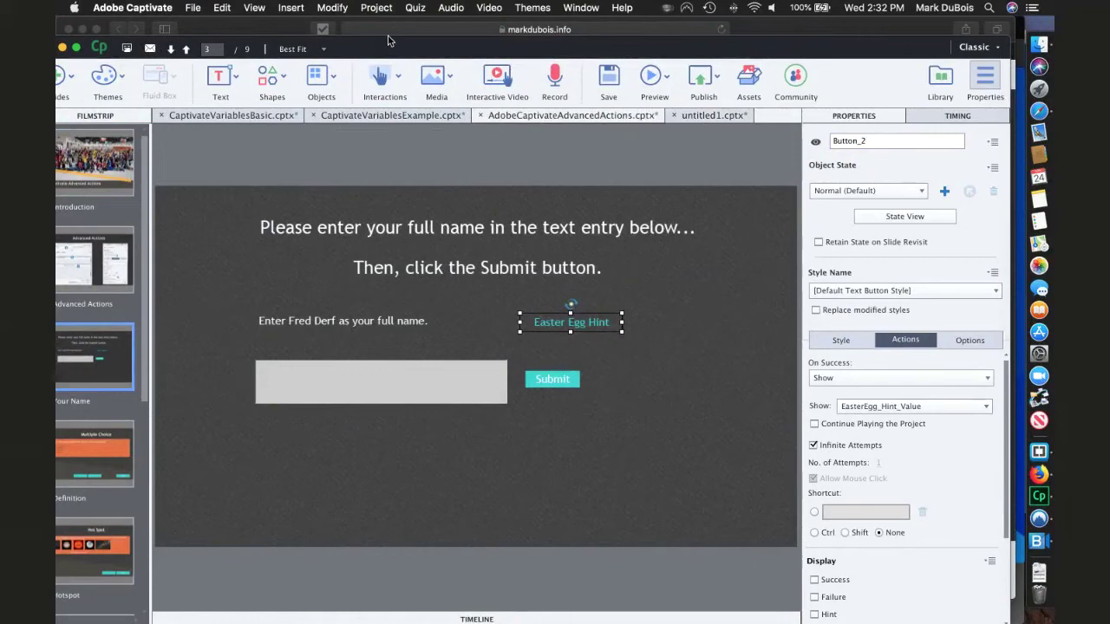
click(378, 9)
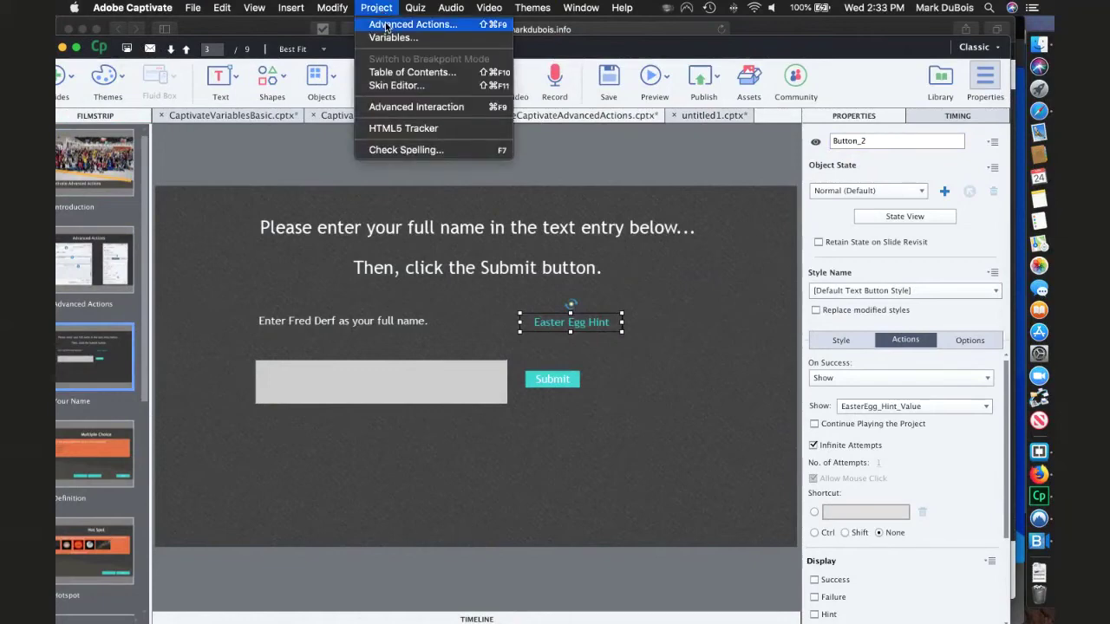
click(387, 26)
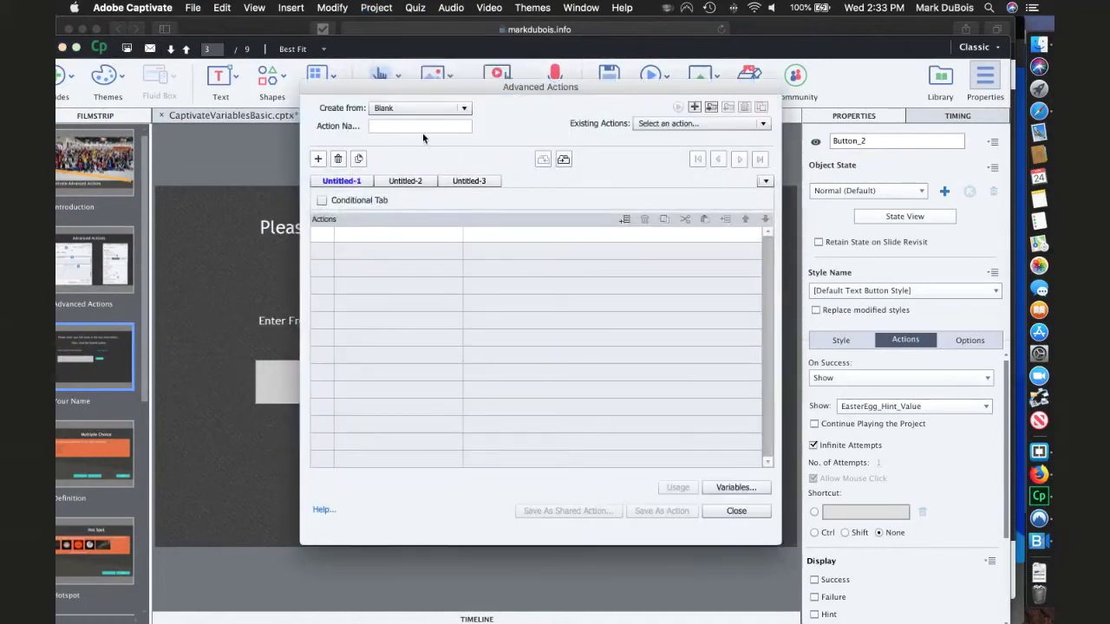
click(746, 125)
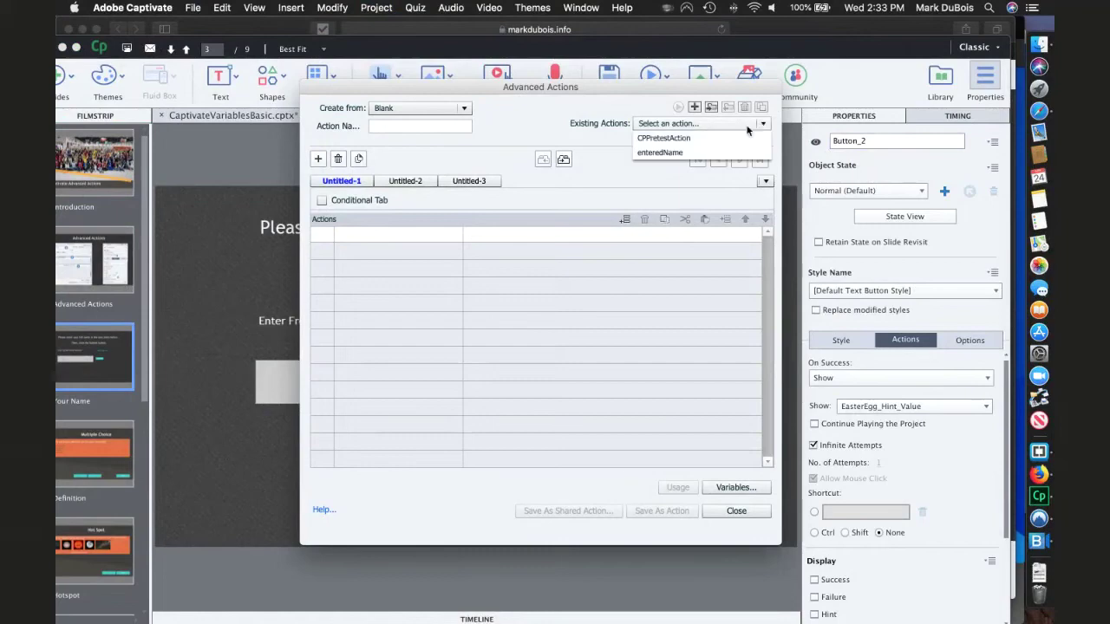
click(663, 153)
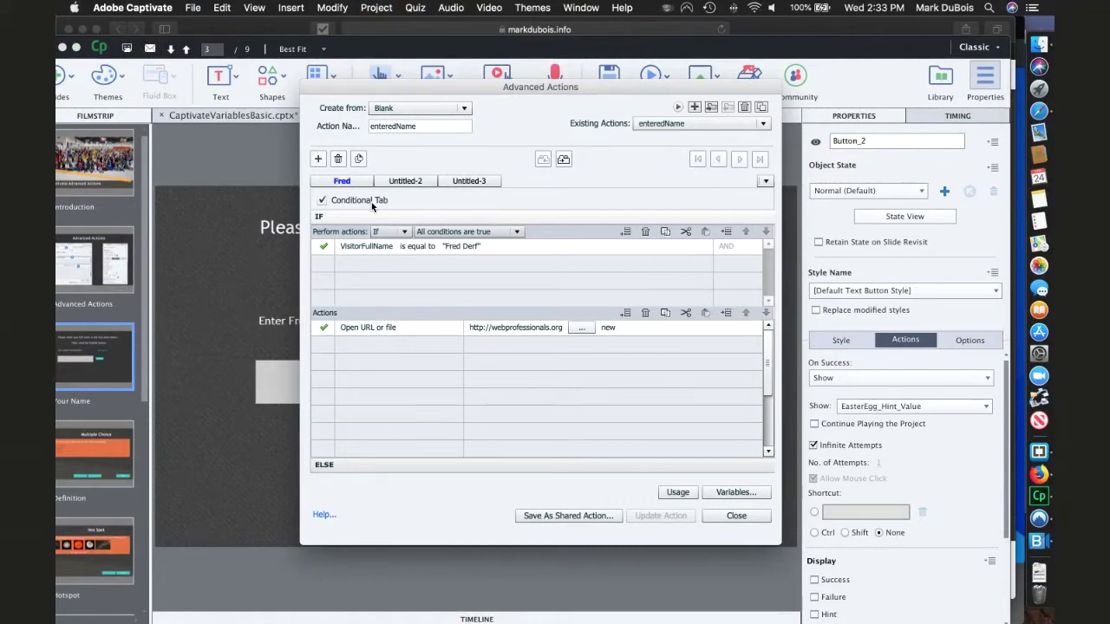
click(278, 385)
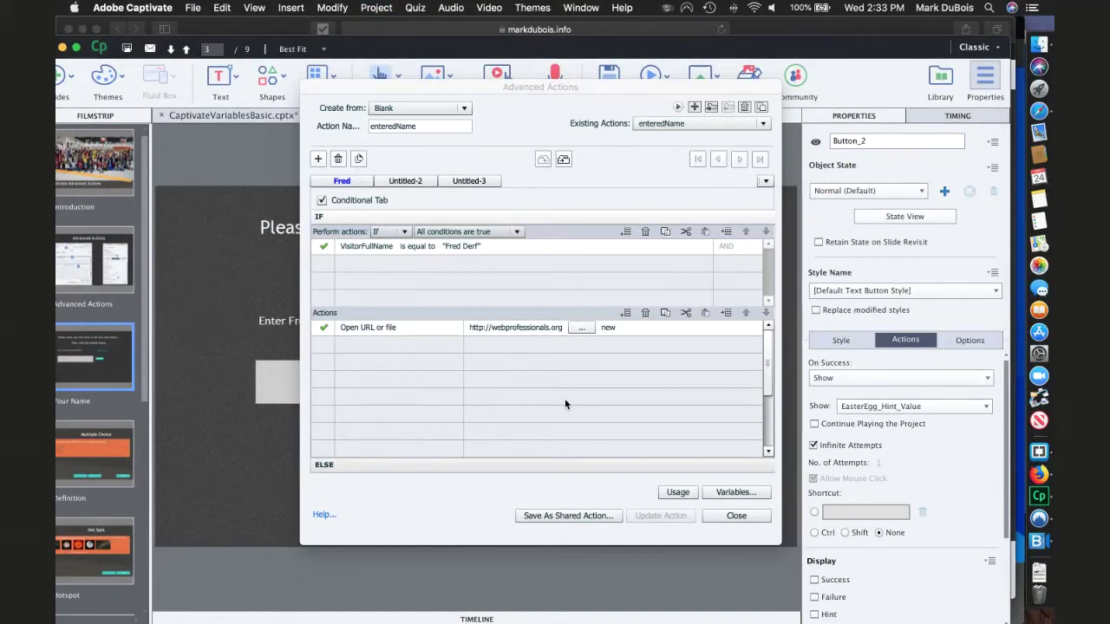
click(734, 517)
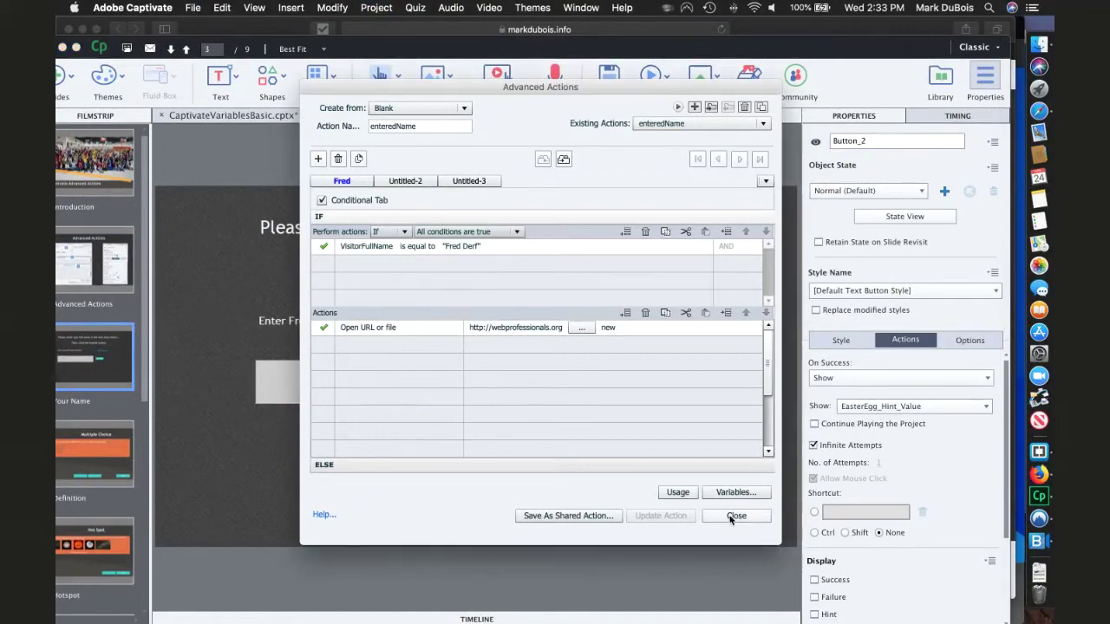
click(734, 516)
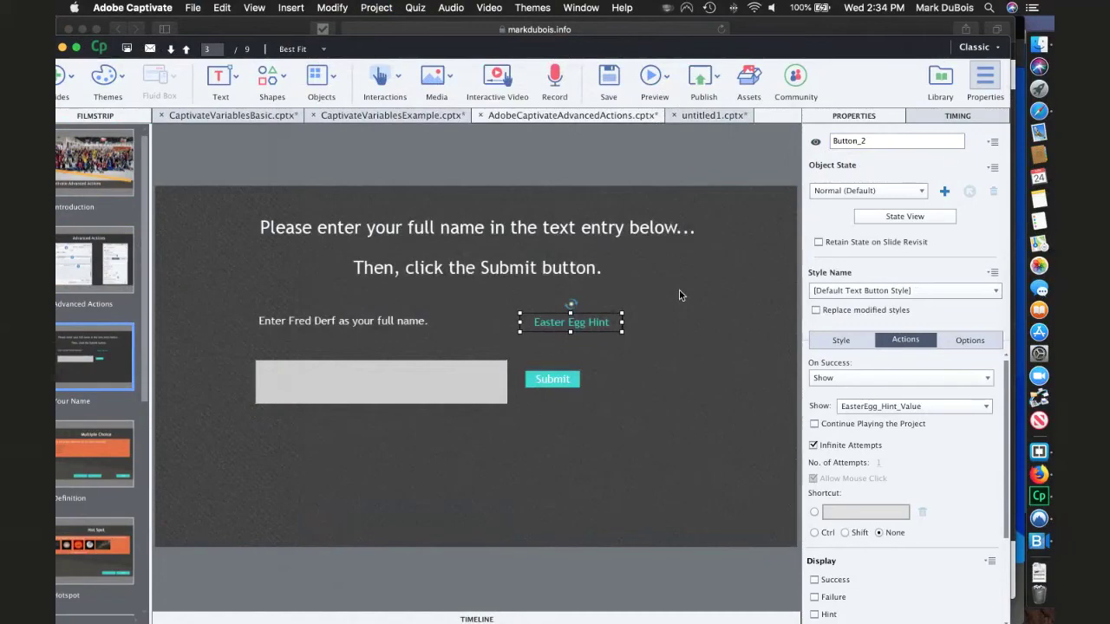
- In untitled1, open Project > Advanced Actions and enter Wilma as the action name
click(699, 118)
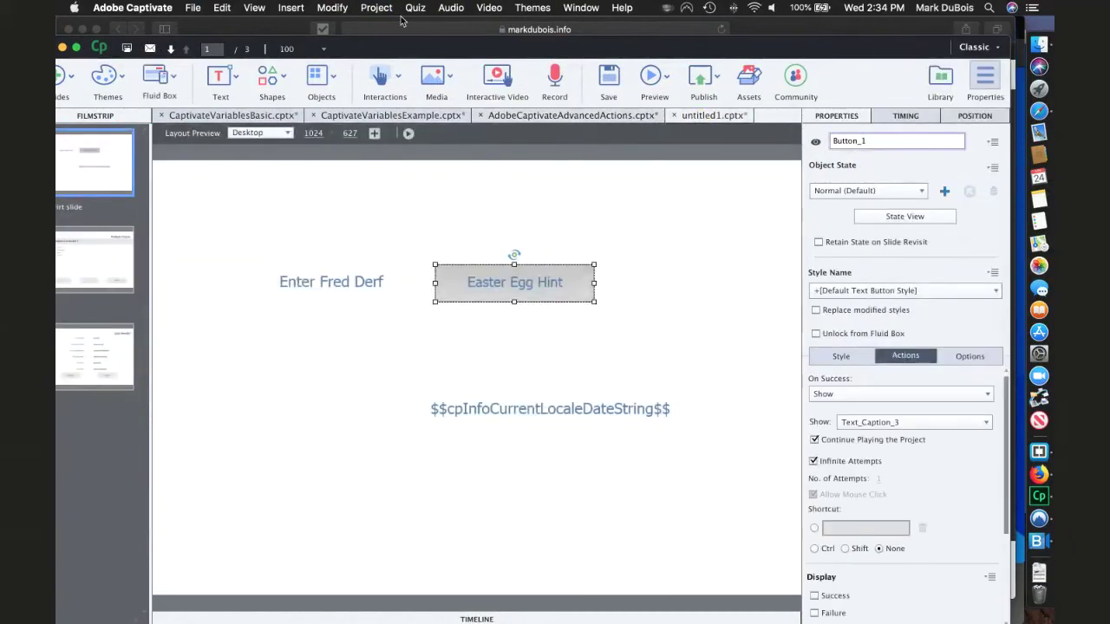
click(378, 9)
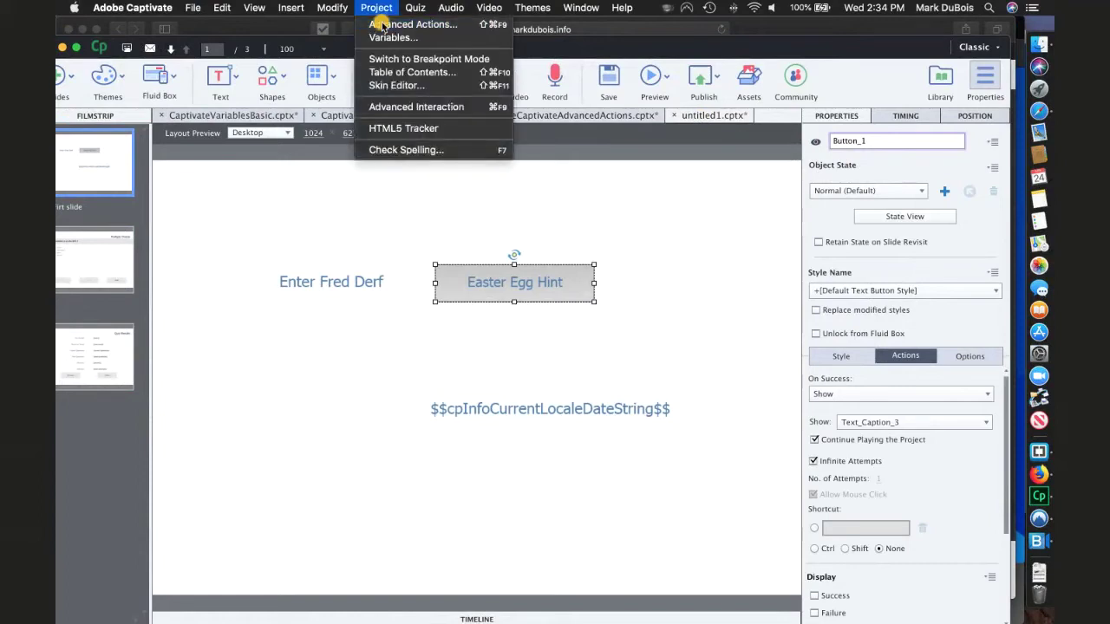
click(382, 26)
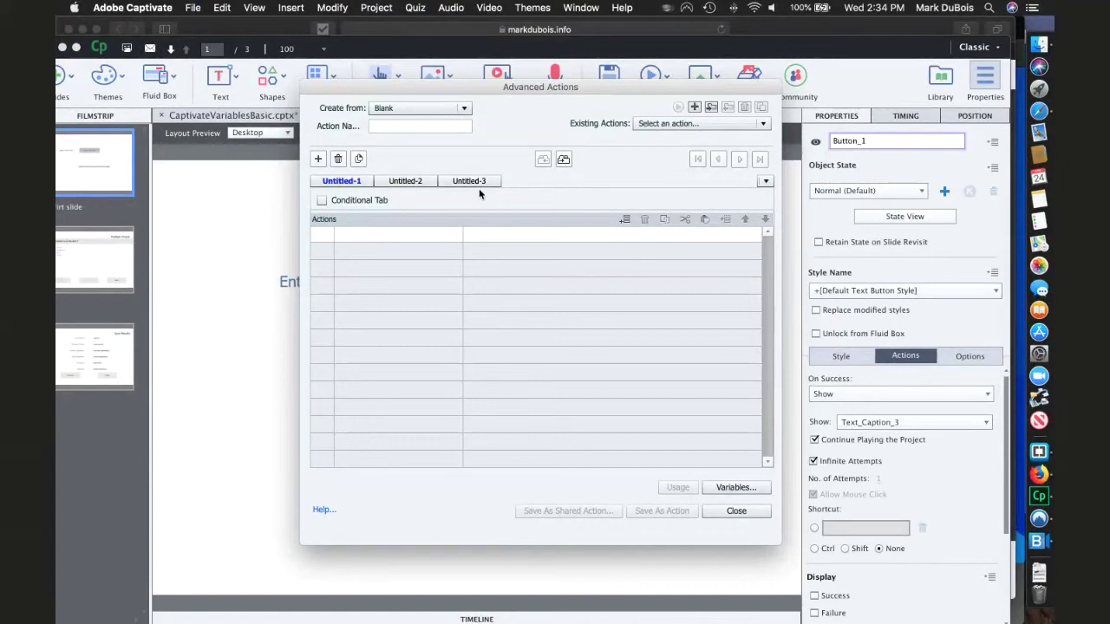
click(383, 125)
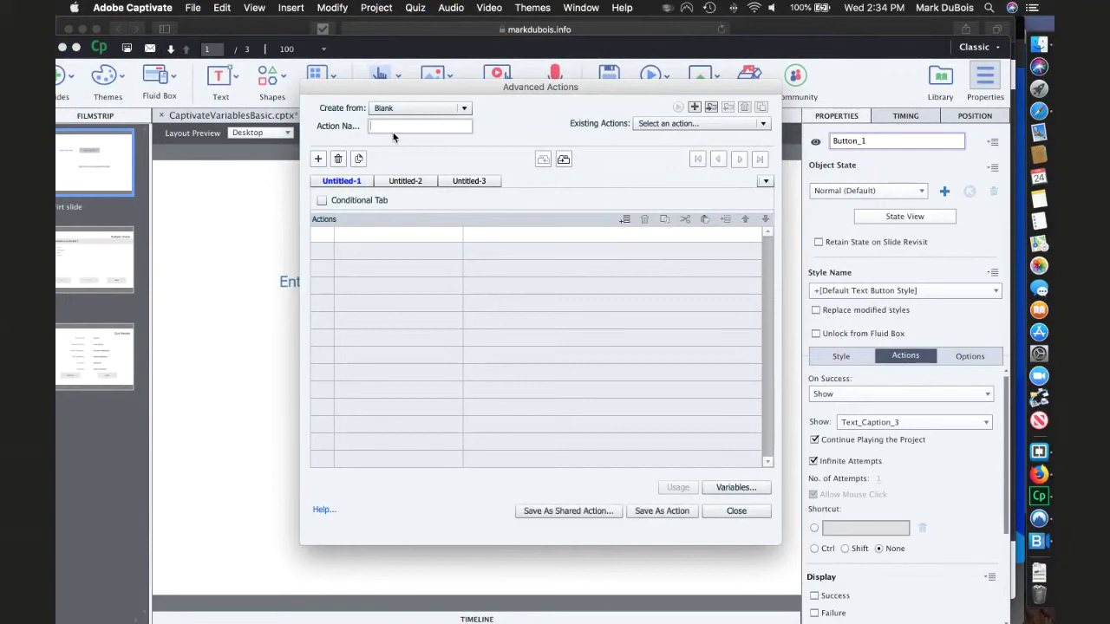
text(Wilma)
- Rename the Untitled-1 tab to Wilma, delete Untitled-4, and add an empty action row
click(318, 162)
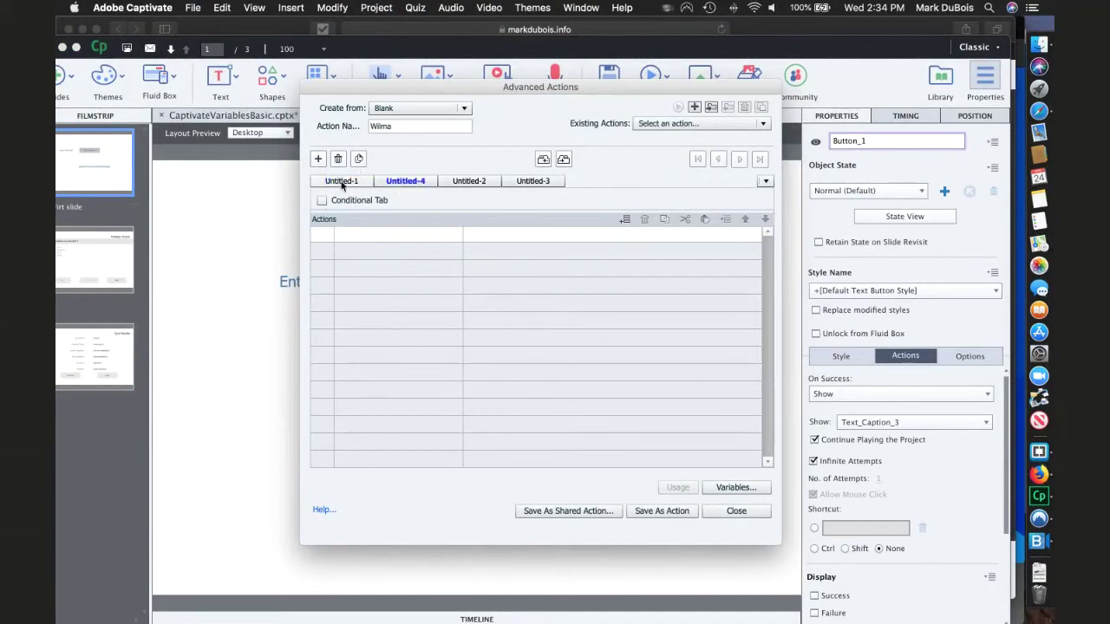
click(345, 182)
double_click(345, 182)
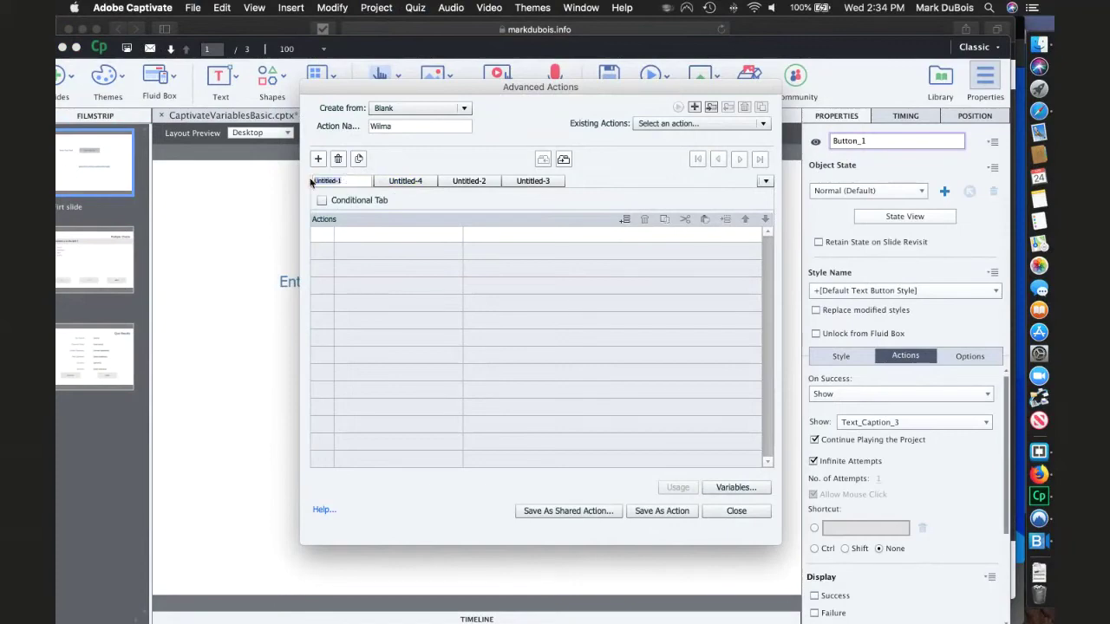
text(Wilma)
key(Return)
click(405, 182)
click(339, 159)
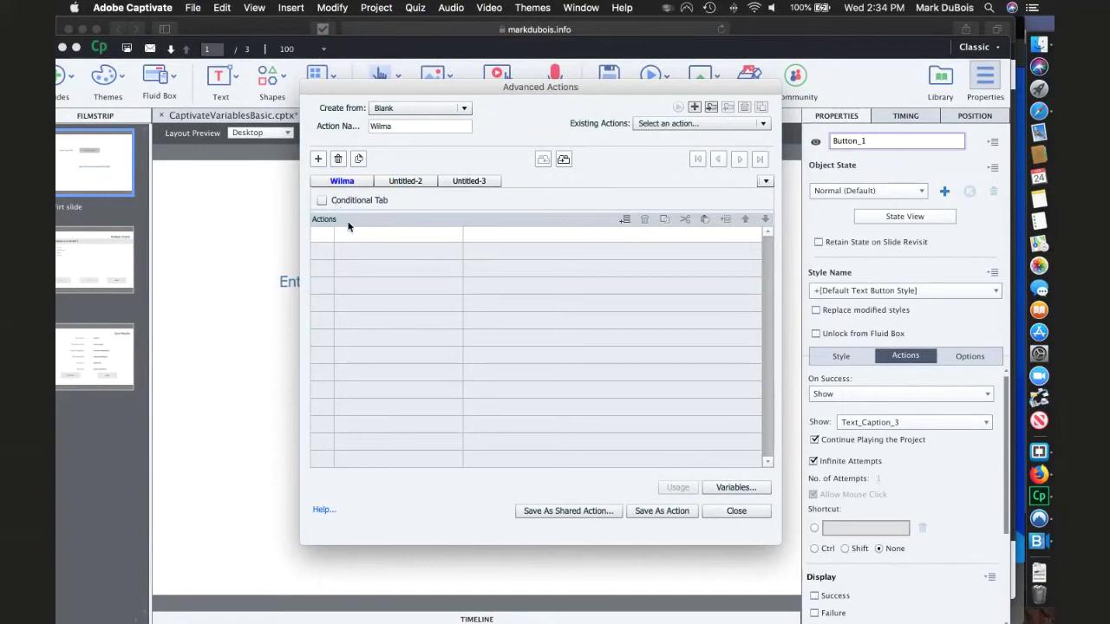
click(624, 219)
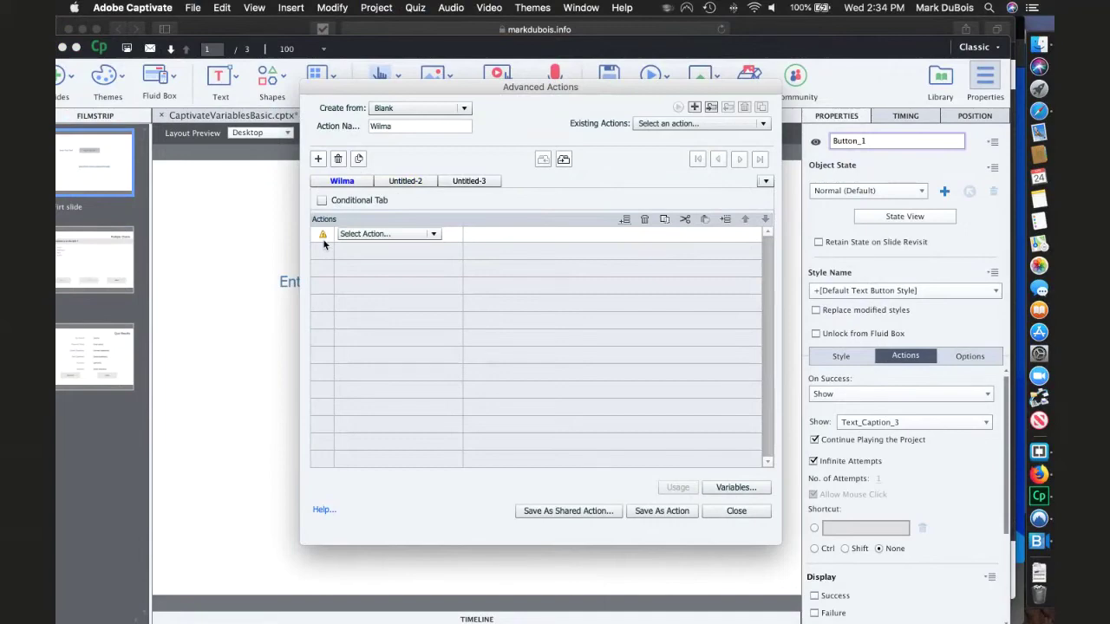
- Set the first Wilma action line to Go to Next Slide
click(434, 236)
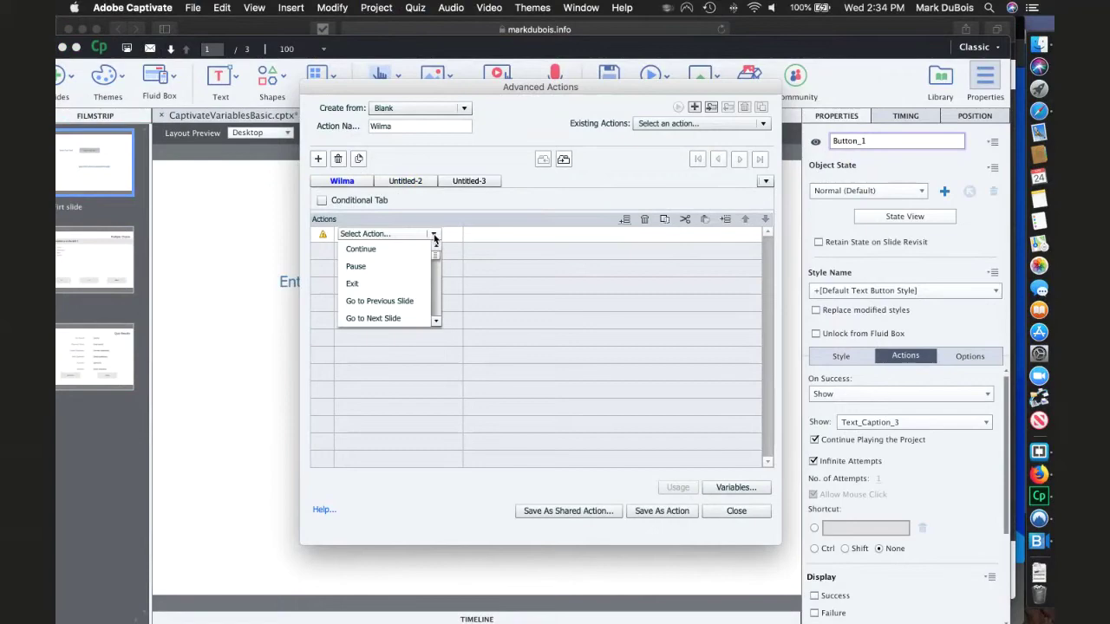
click(436, 321)
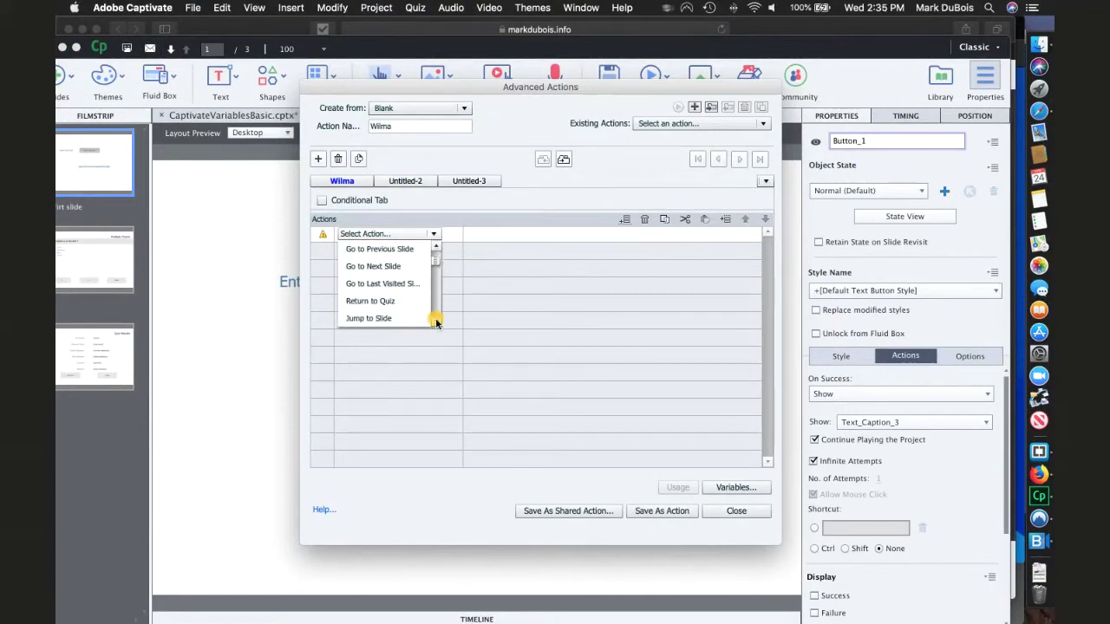
click(436, 321)
click(437, 322)
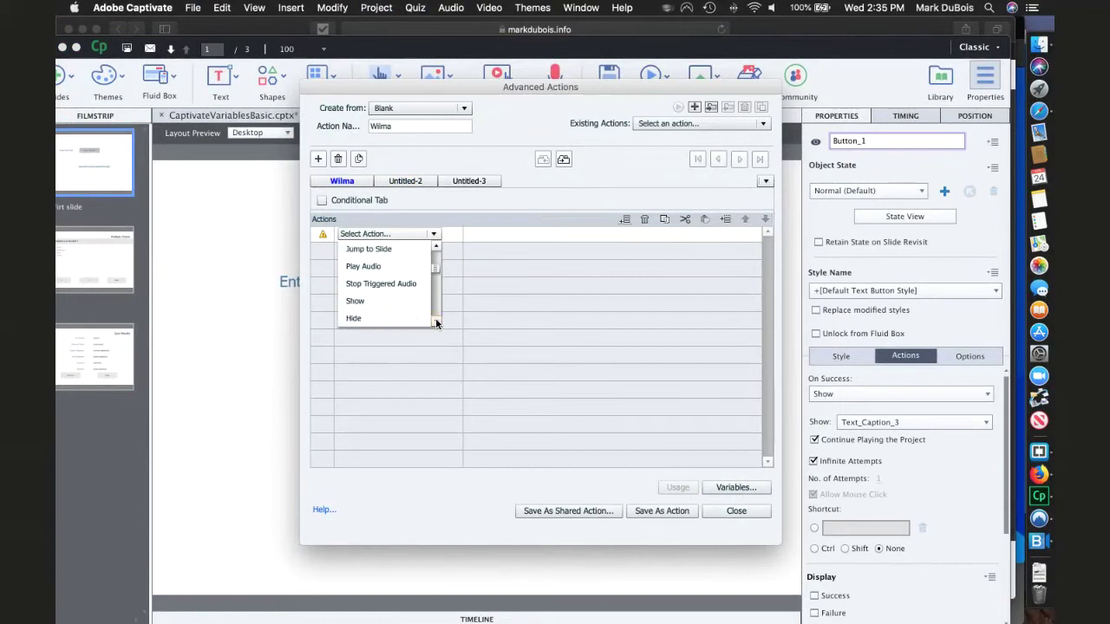
click(436, 321)
click(436, 321)
click(436, 321)
click(436, 321)
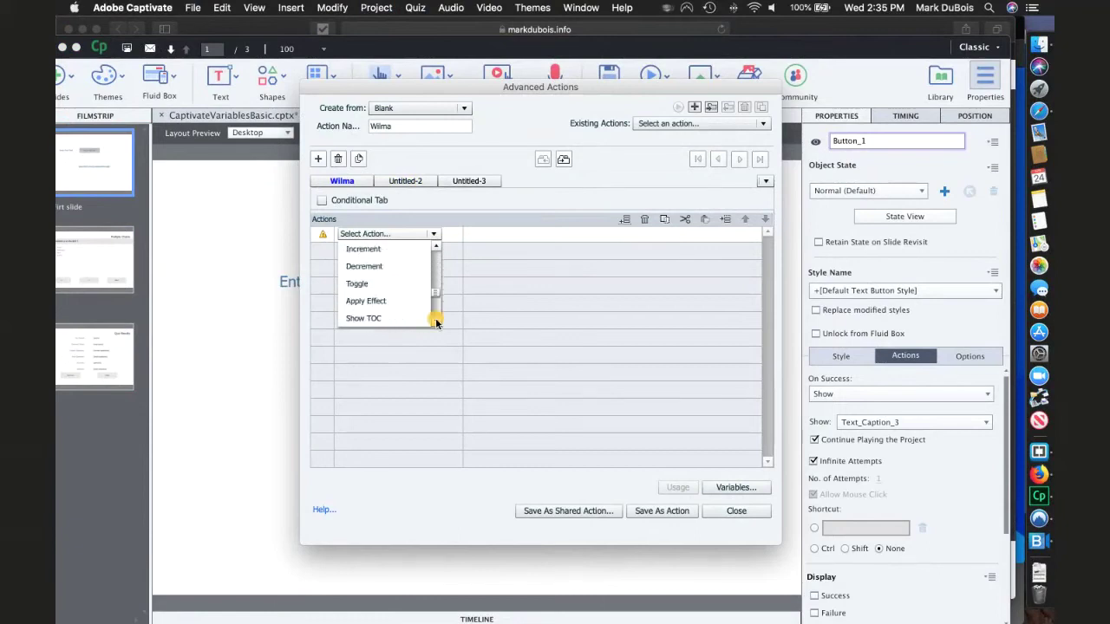
click(436, 321)
click(436, 321)
click(436, 321)
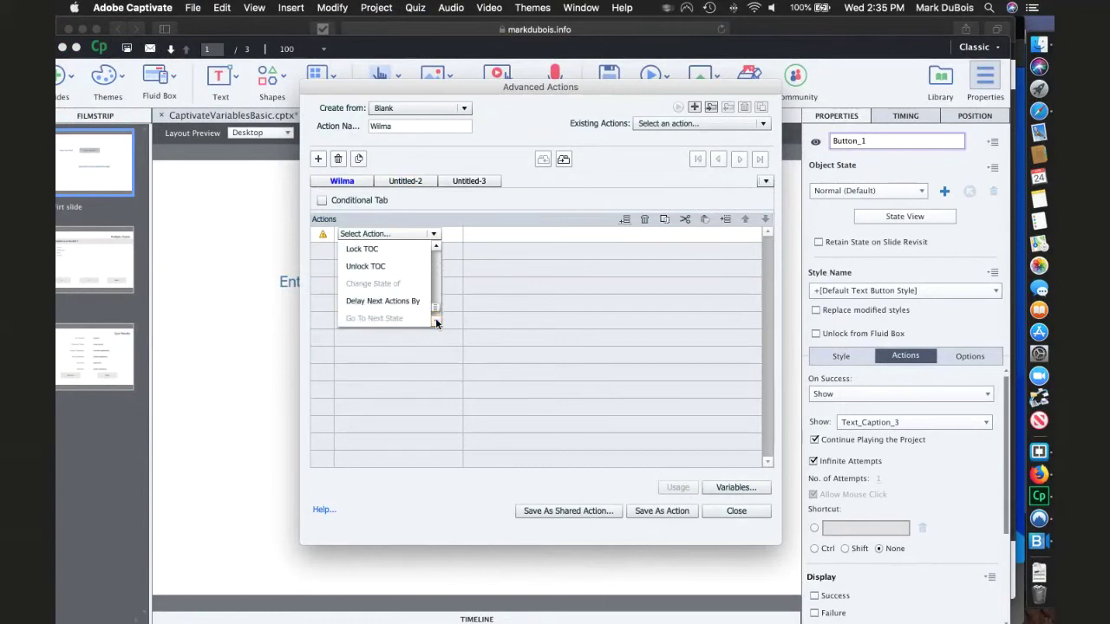
drag(438, 312, 433, 228)
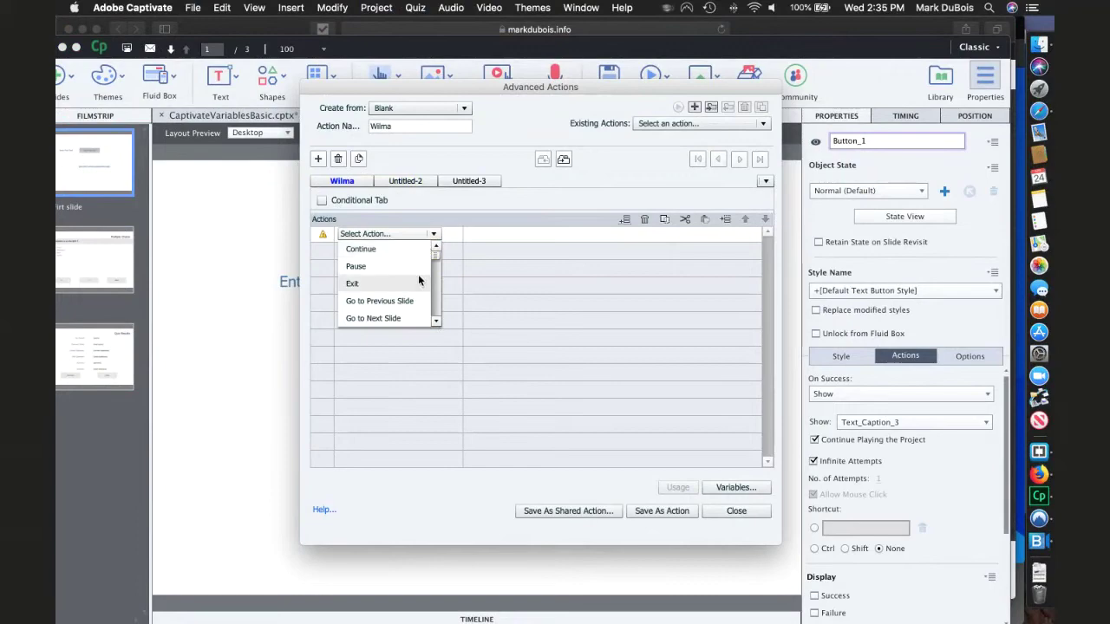
click(387, 315)
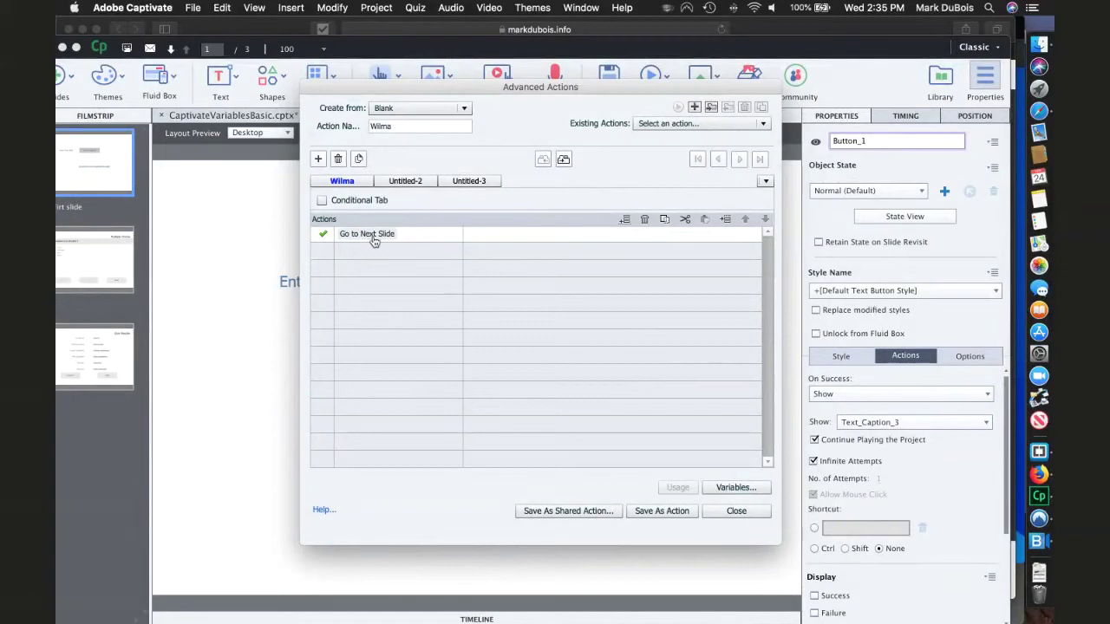
- Turn on Conditional Tab for Wilma, keeping the all-conditions-true combination
click(321, 200)
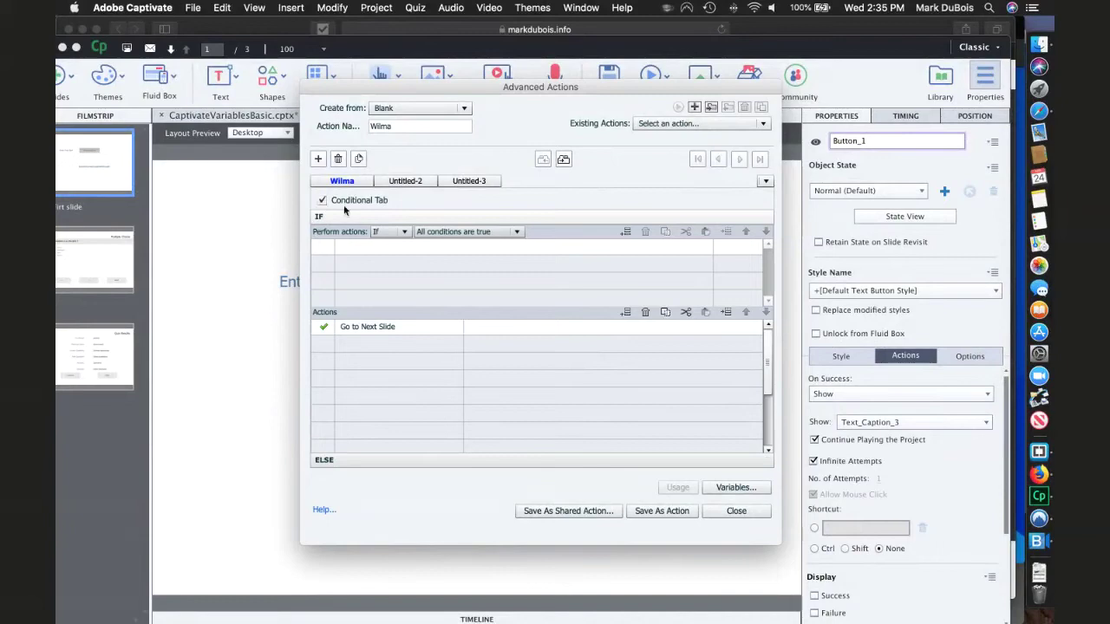
click(517, 232)
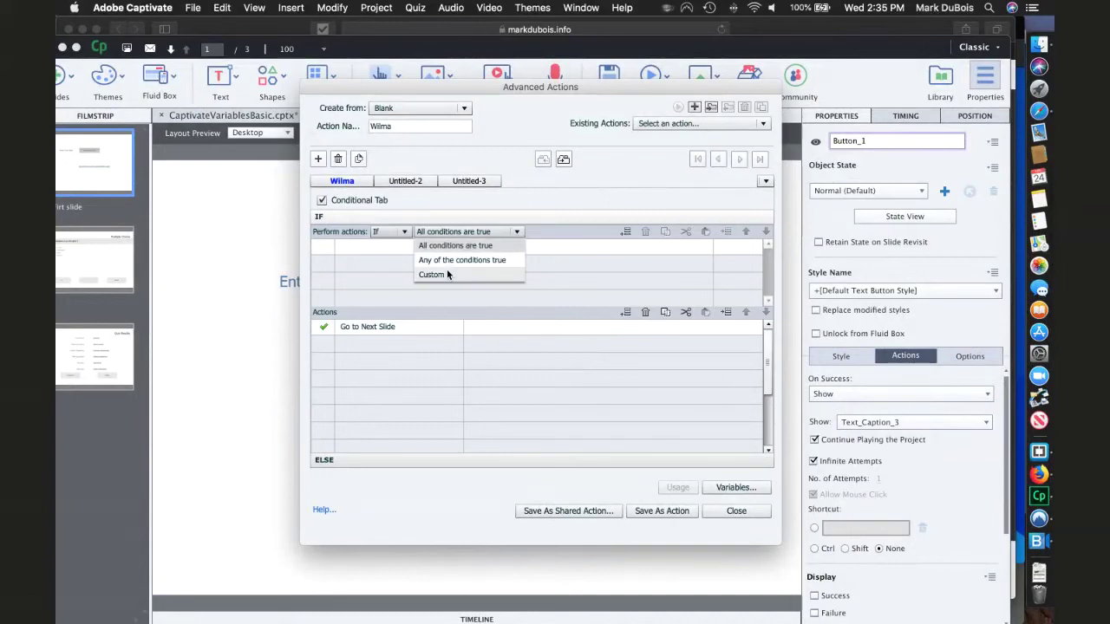
click(385, 252)
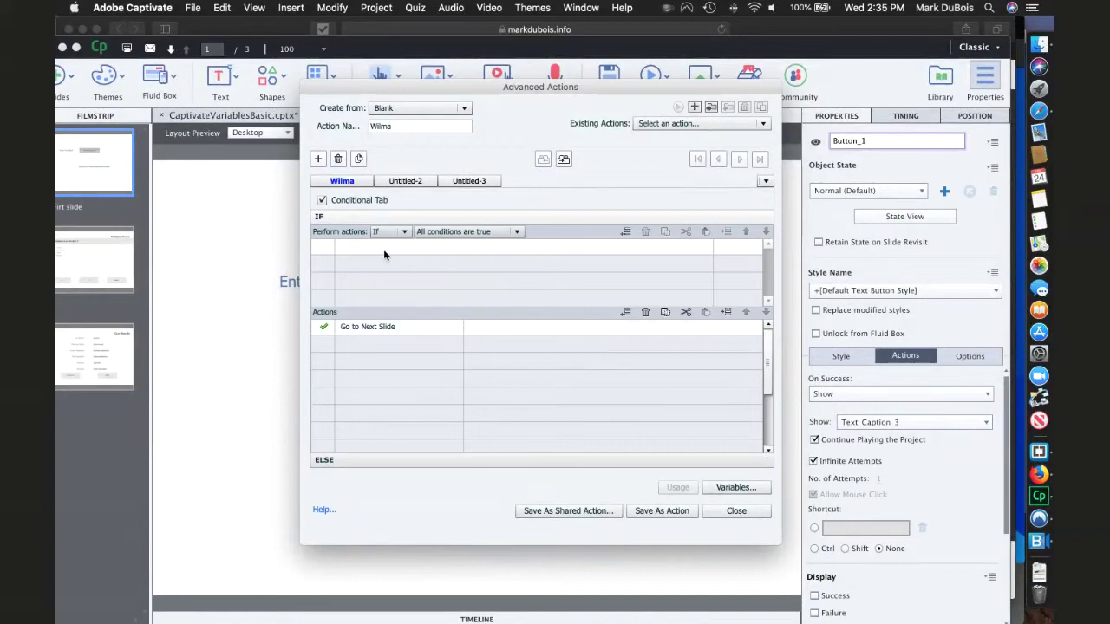
- Add an IF condition with variable operands on both sides, then close the editor
click(629, 230)
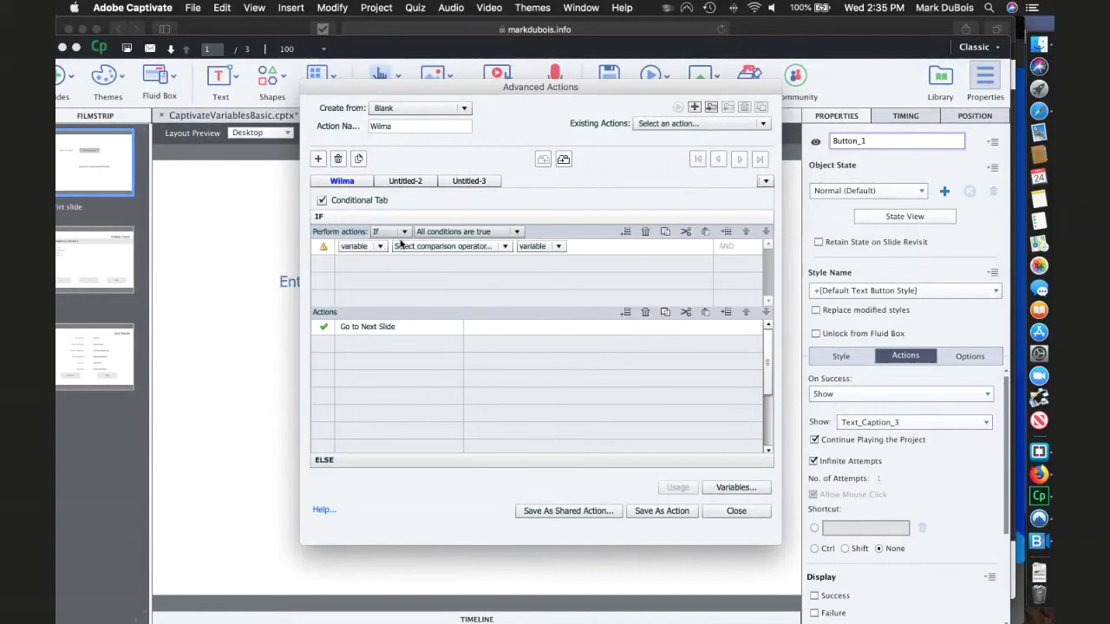
click(363, 246)
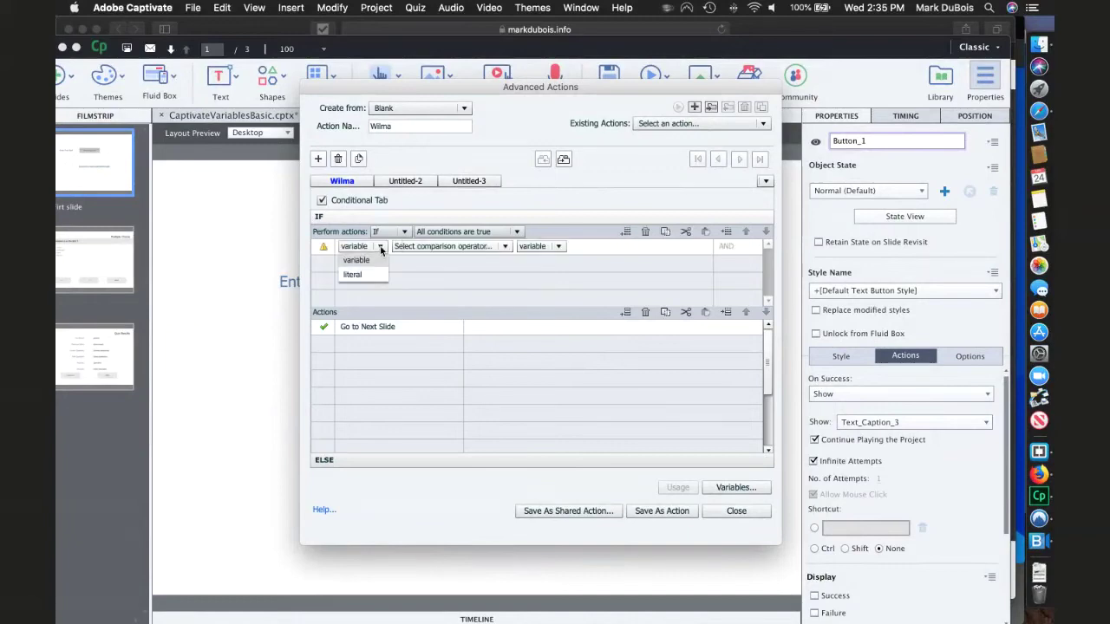
click(505, 247)
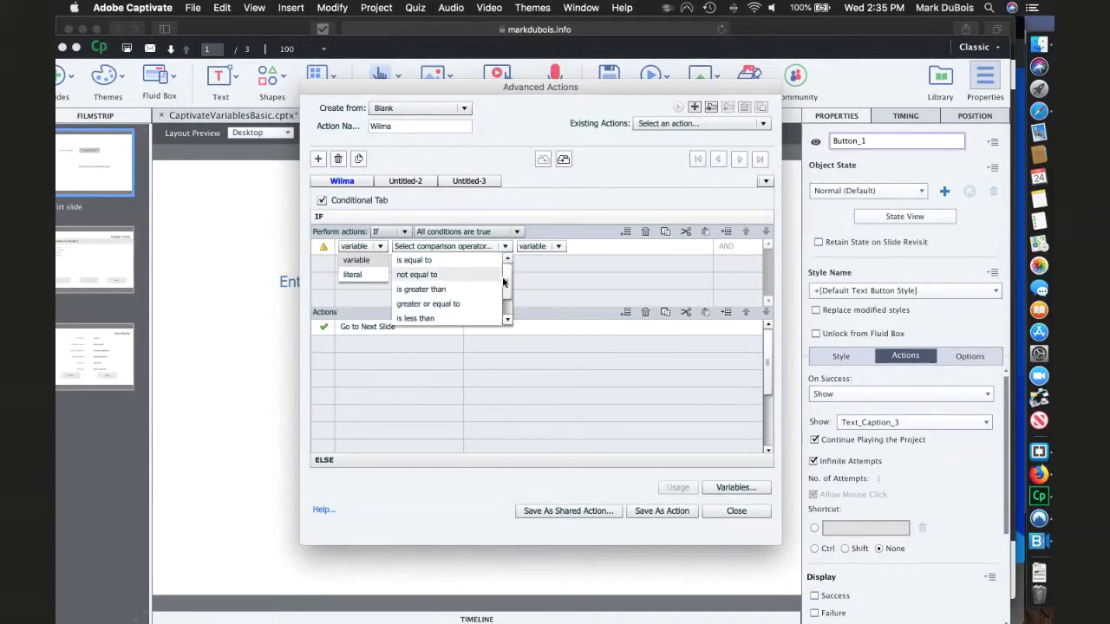
drag(507, 286, 513, 319)
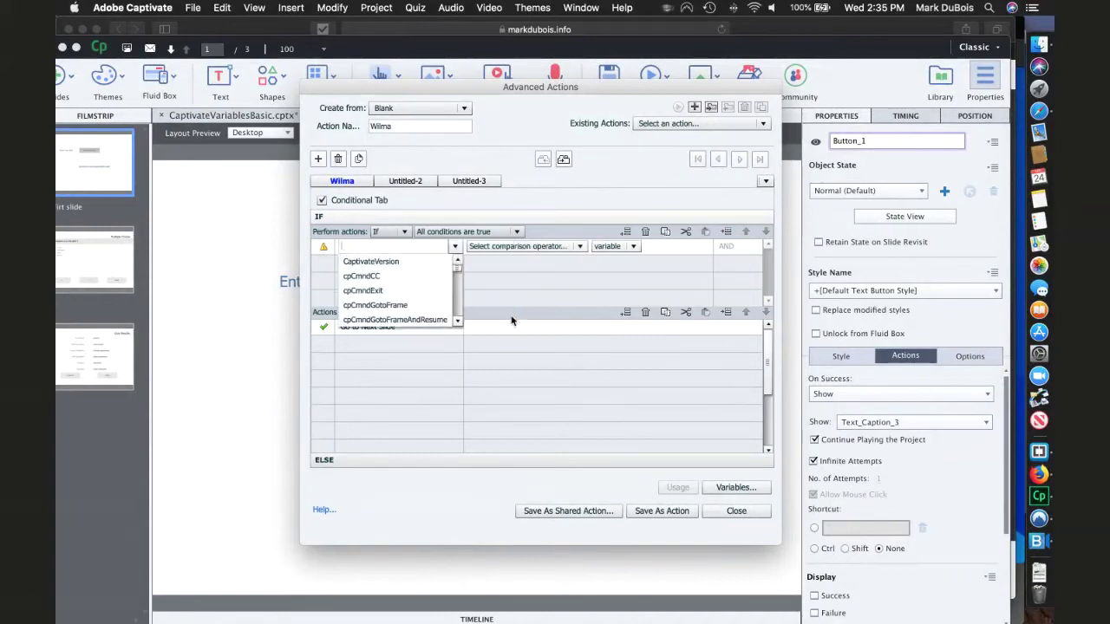
click(633, 247)
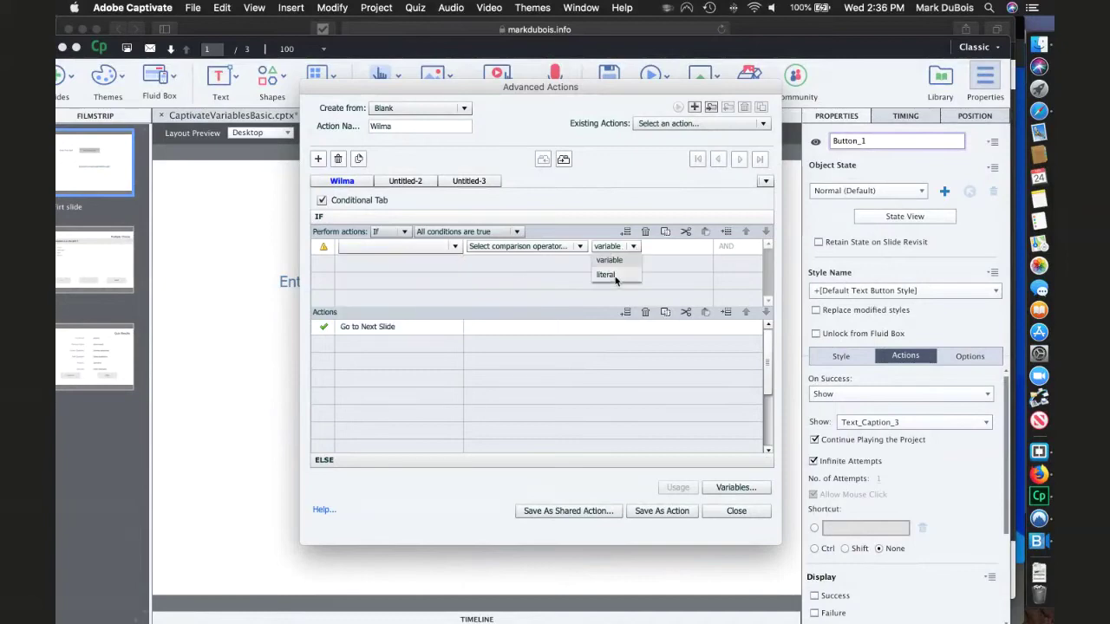
click(729, 252)
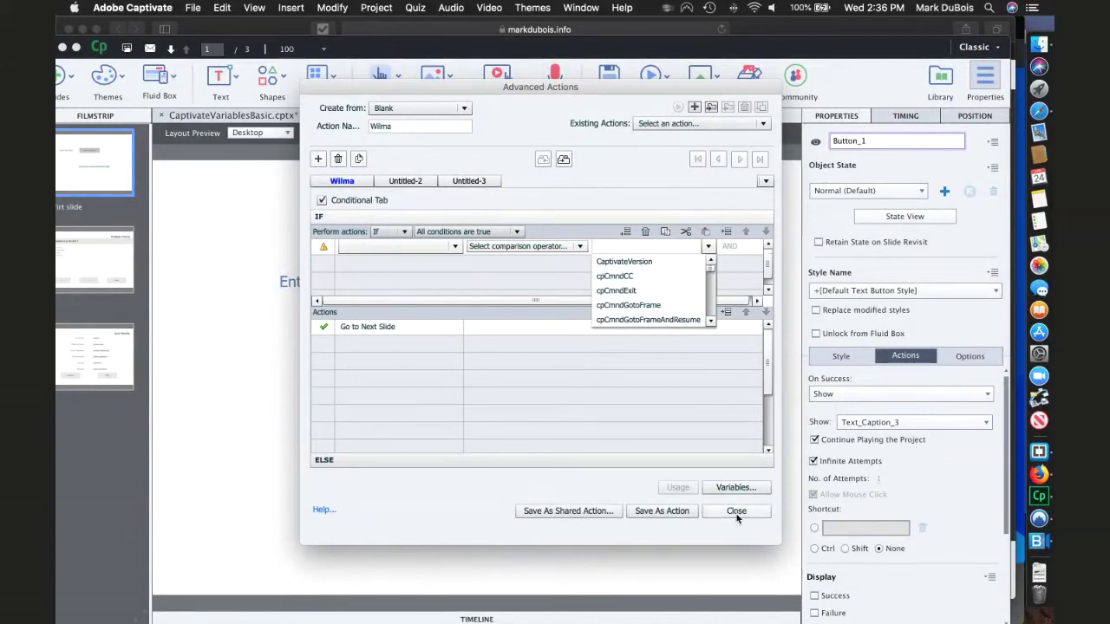
click(735, 516)
- Discard the Wilma draft with Don't Save, move the window down, and show the Library panel
click(541, 337)
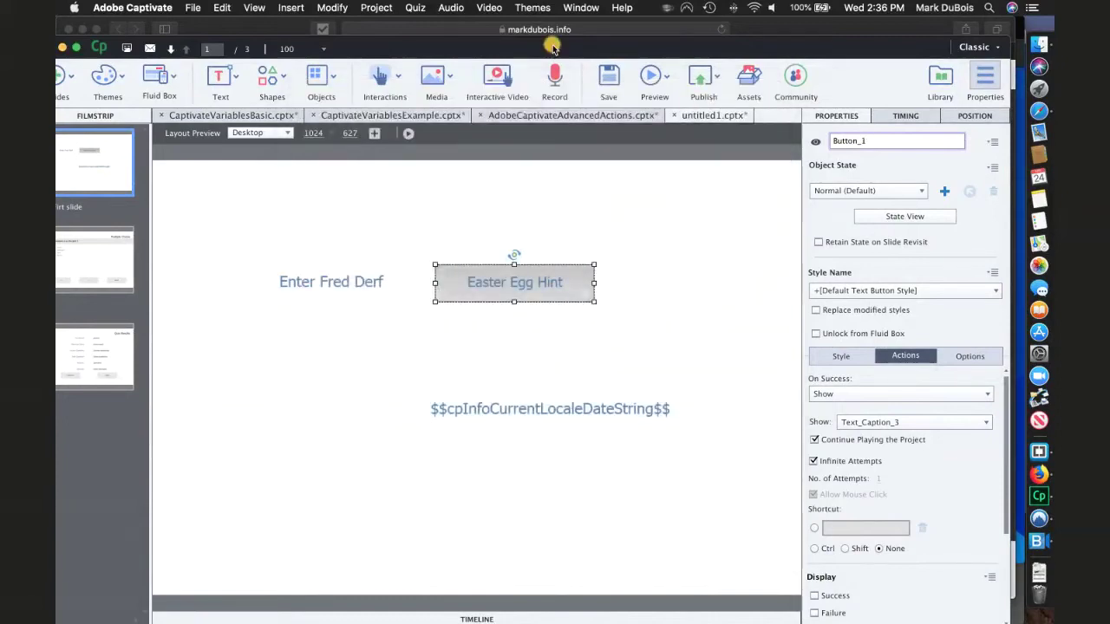
drag(550, 56, 540, 124)
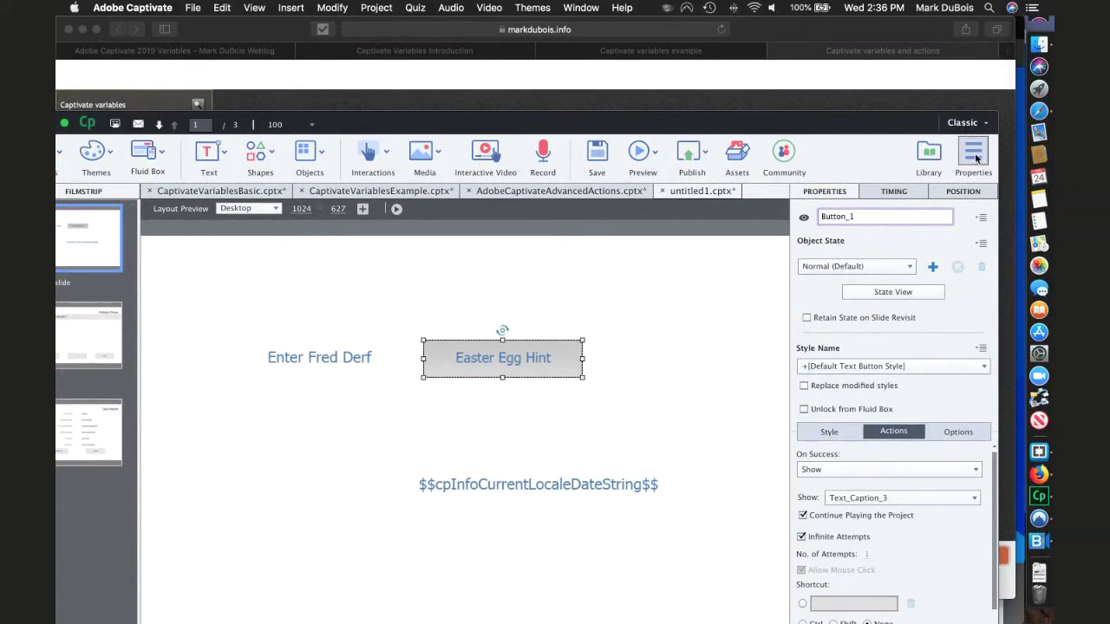
click(930, 153)
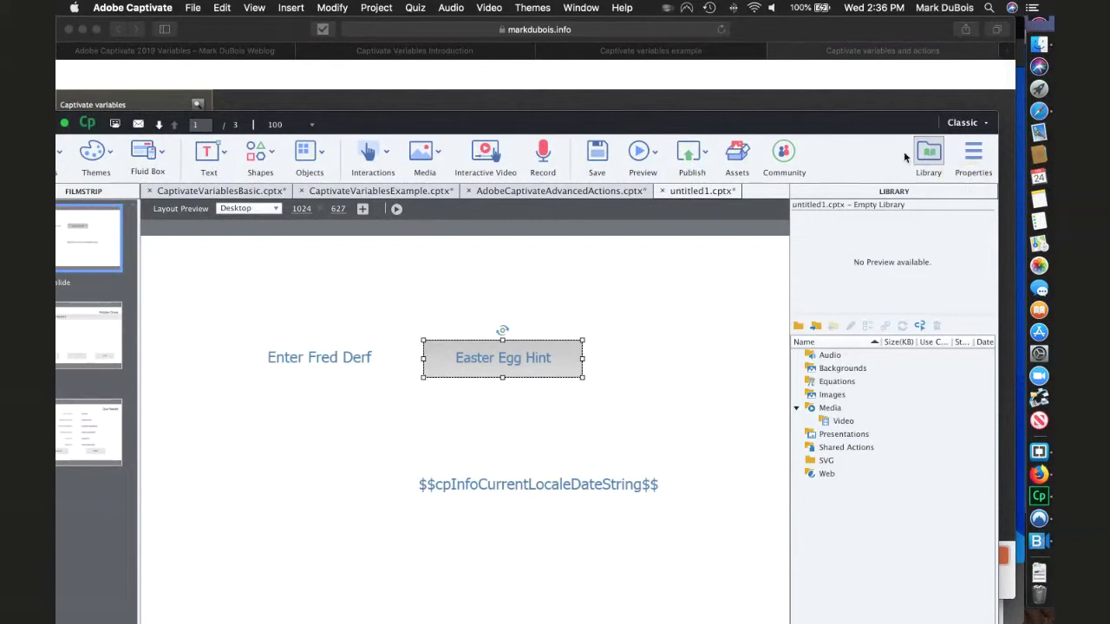
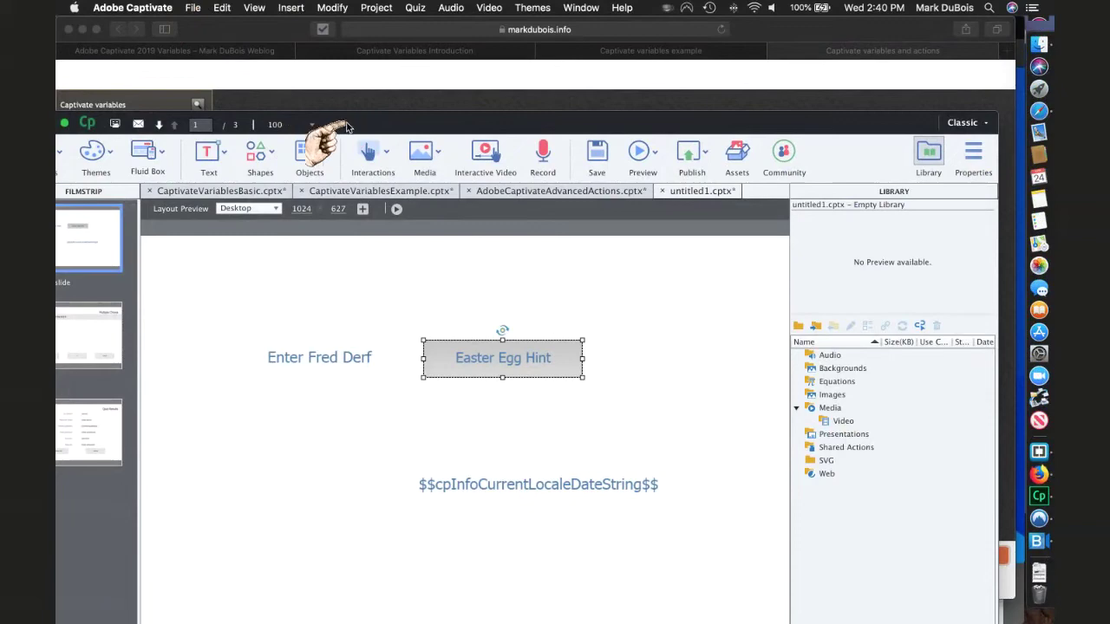
- Review the current project's Project Info, publish and General Settings preferences, then cancel
click(193, 7)
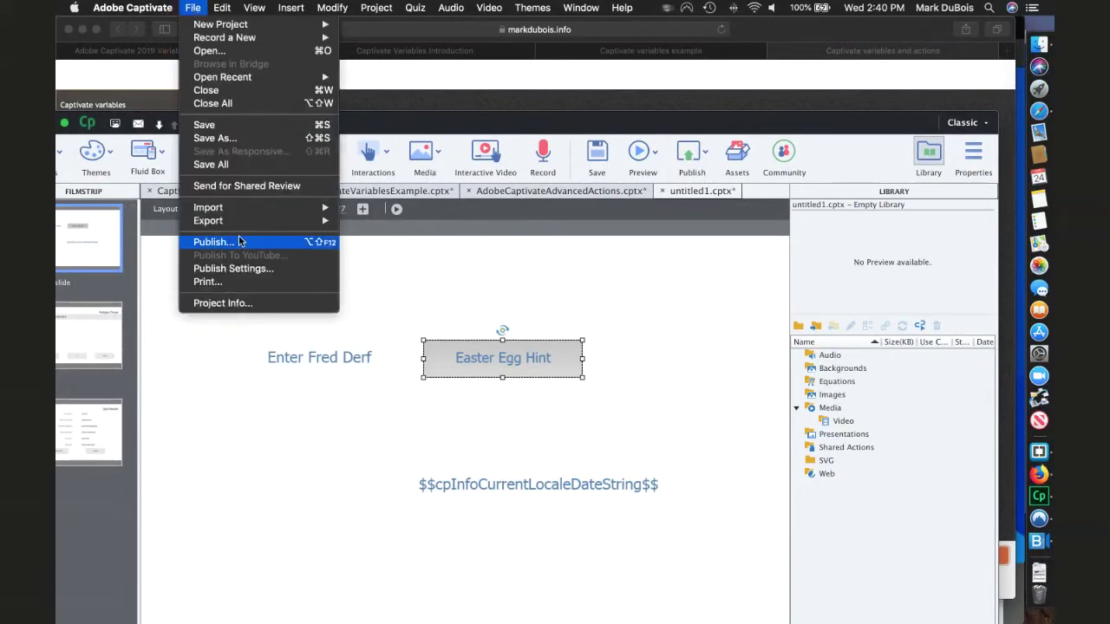
click(225, 303)
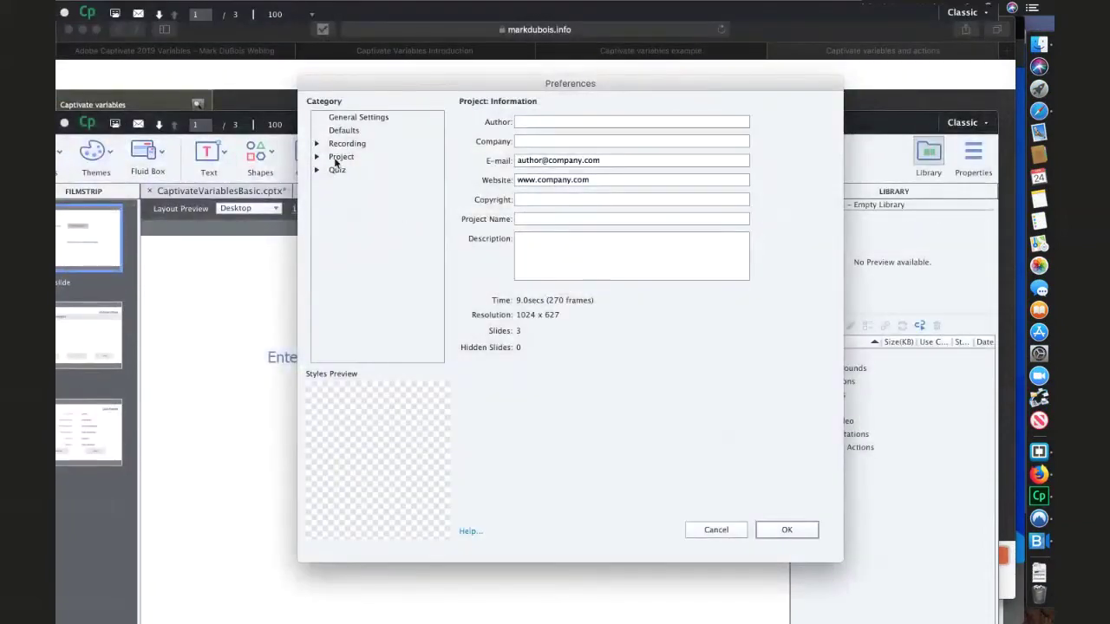
click(338, 157)
click(316, 157)
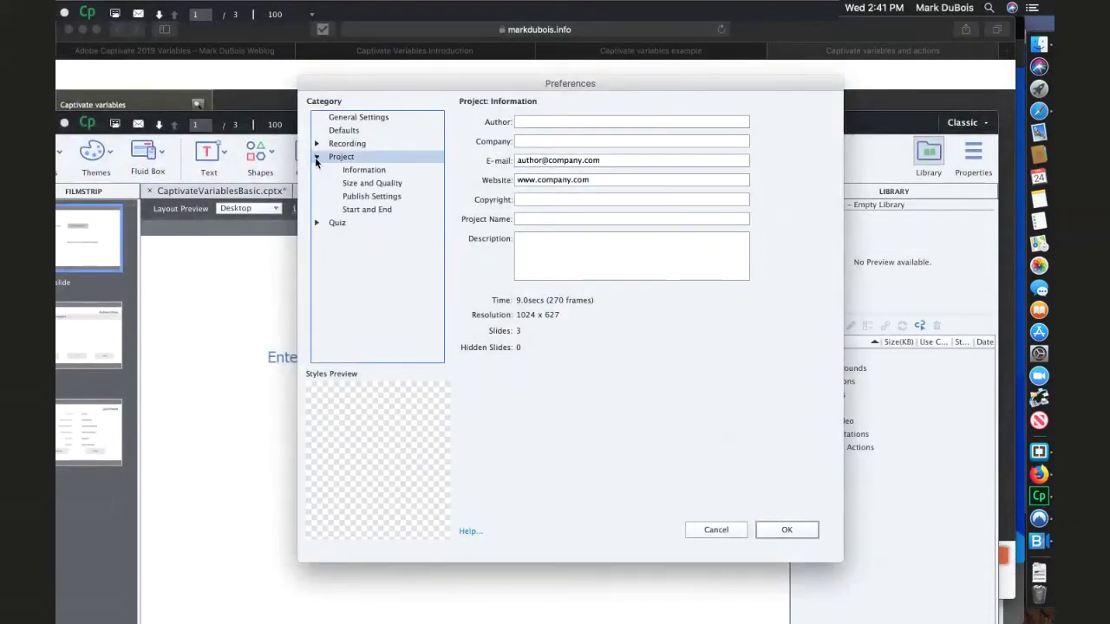
click(362, 172)
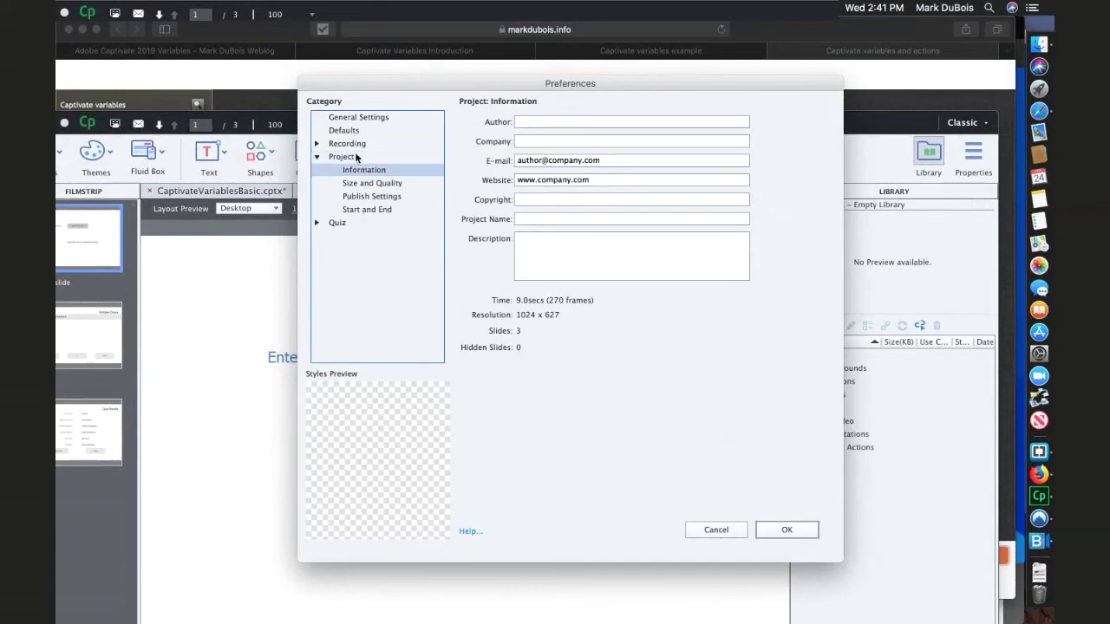
click(357, 184)
click(356, 196)
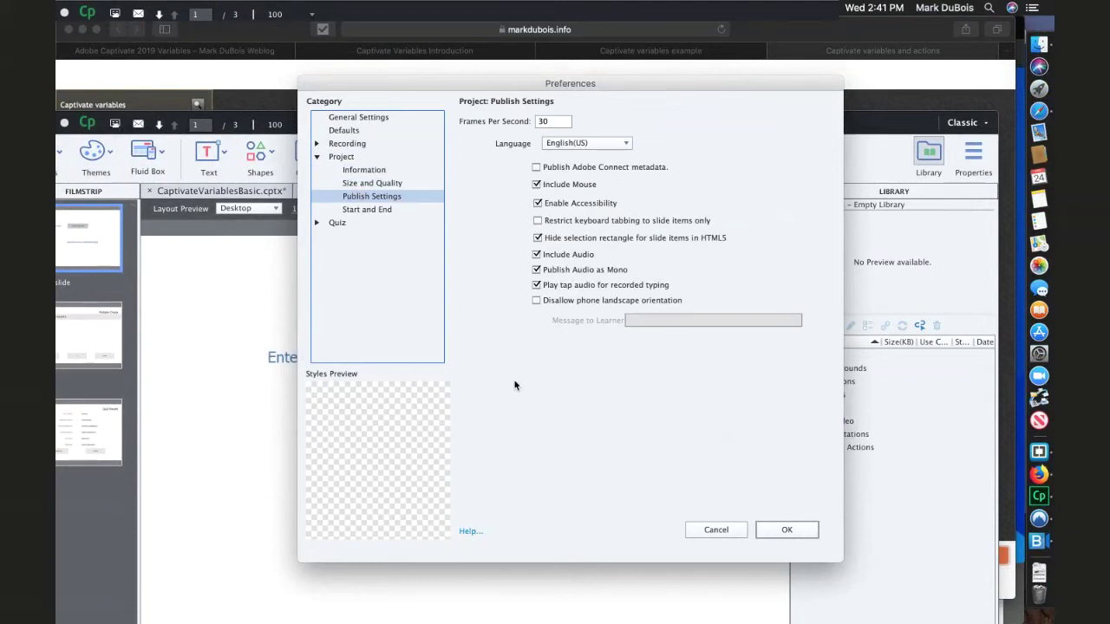
click(368, 120)
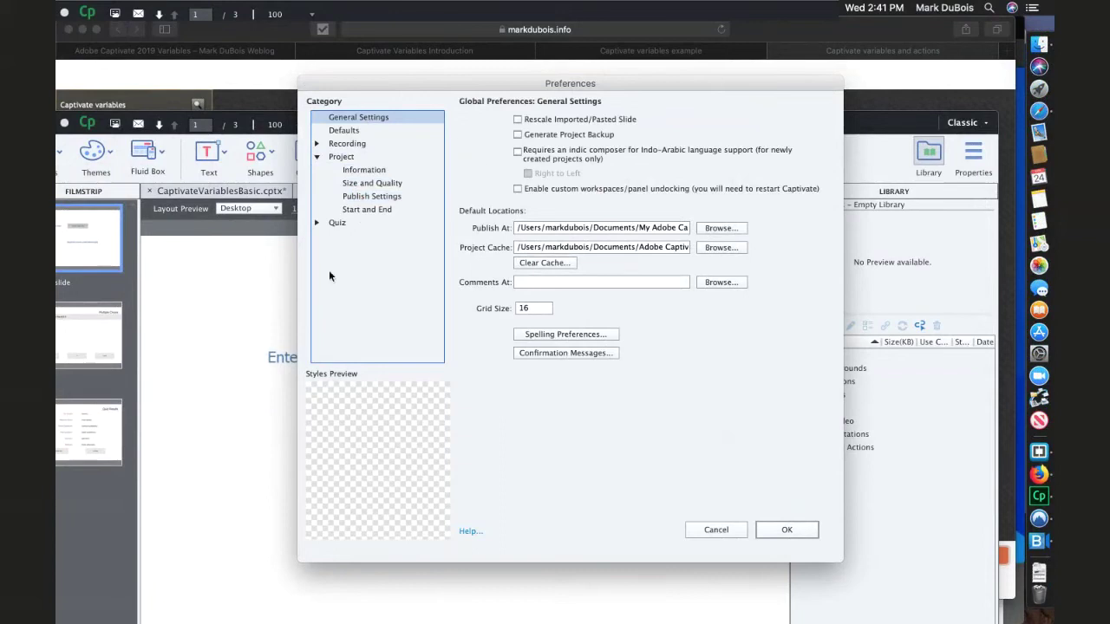
click(702, 526)
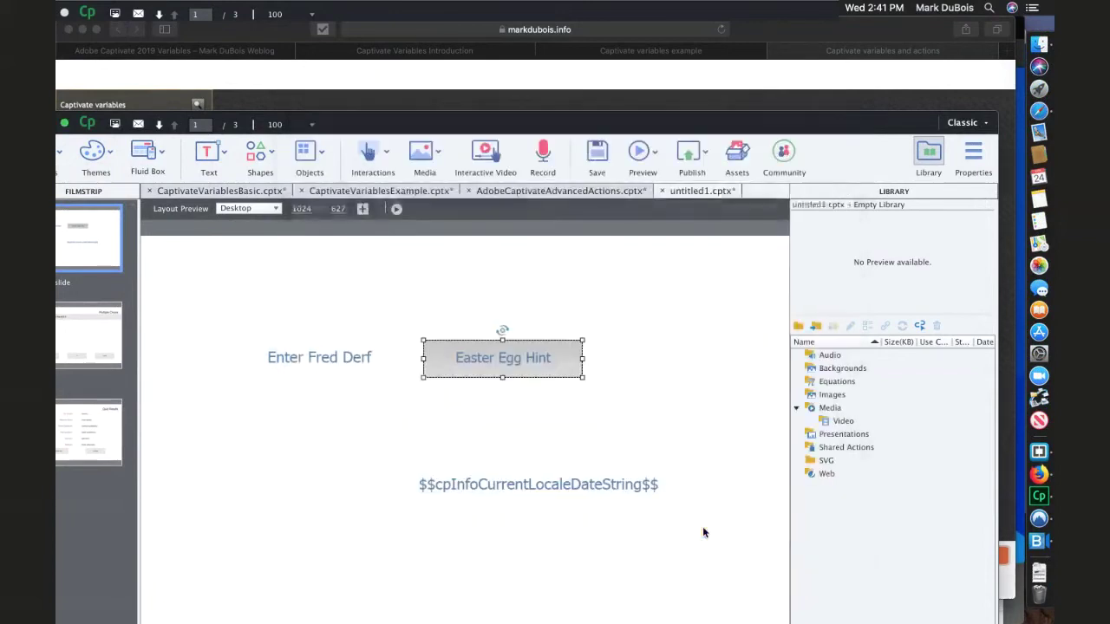
- In CaptivateVariablesExample, review project defaults, info, size, publish and start/end preferences without saving
click(370, 188)
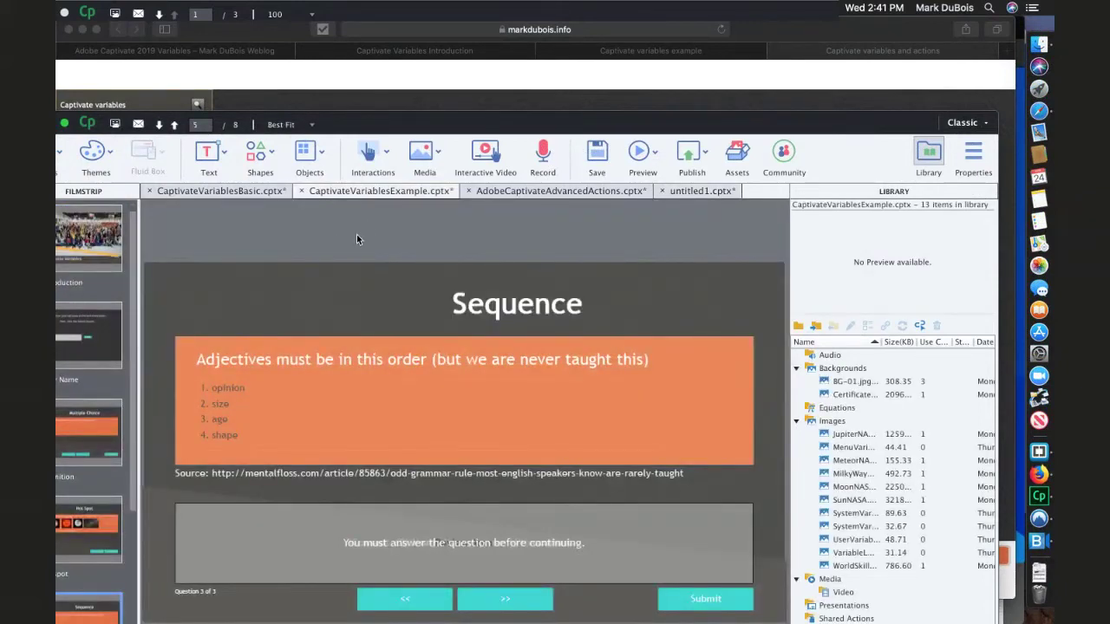
click(192, 7)
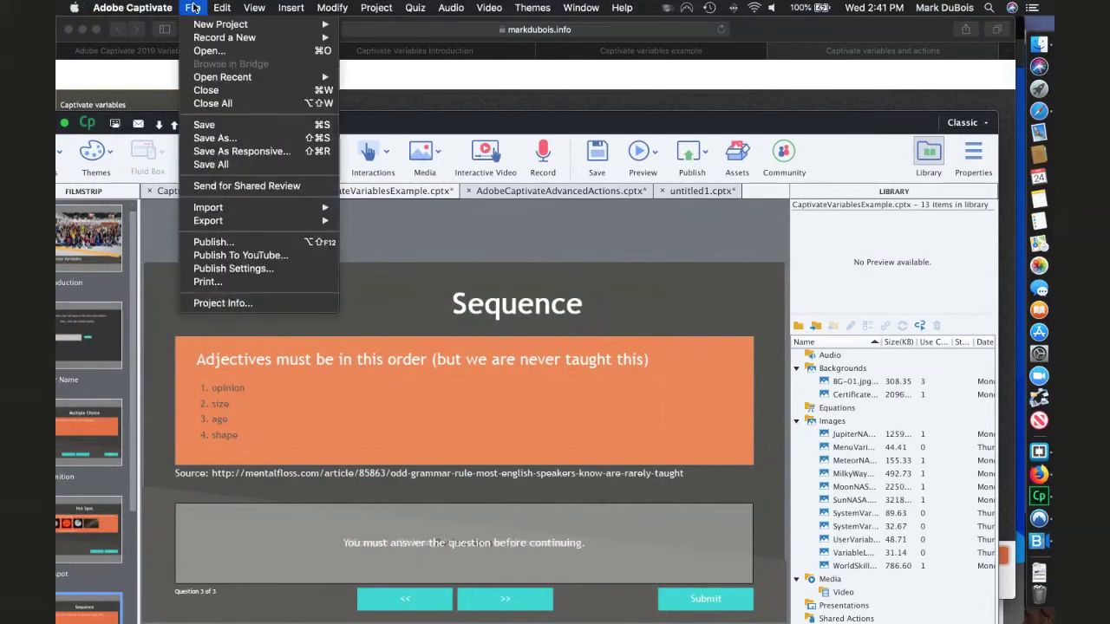
click(261, 304)
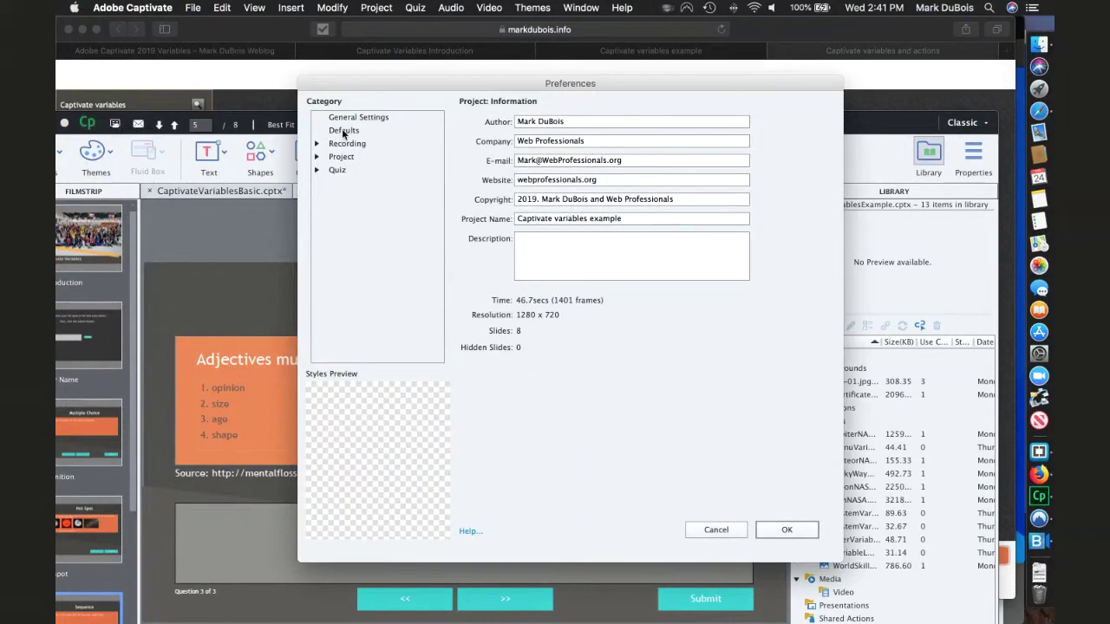
click(344, 132)
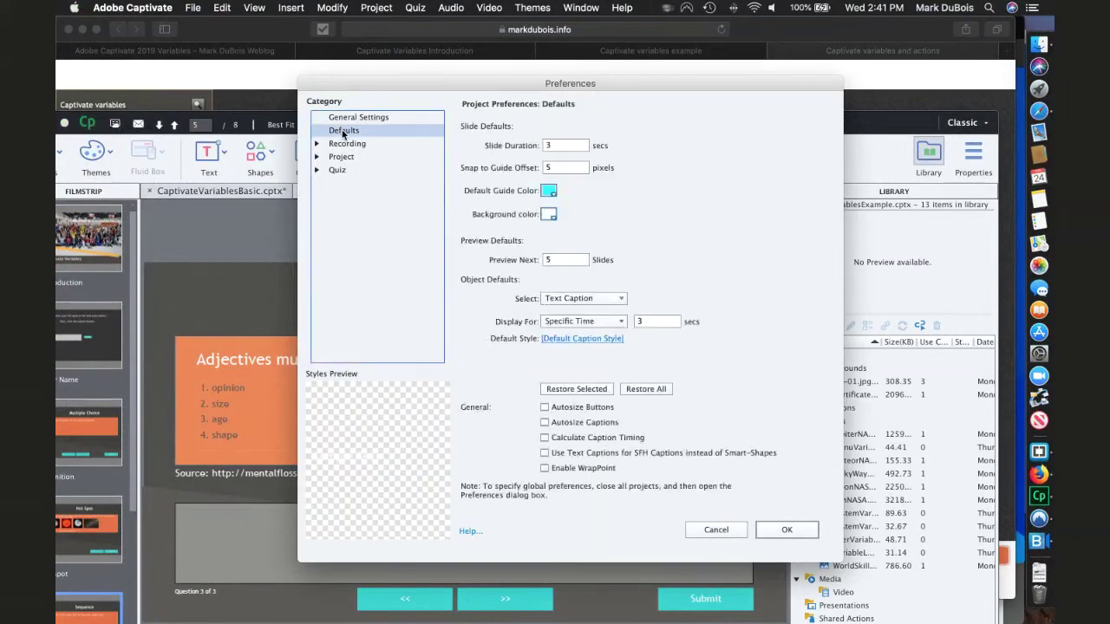
click(318, 160)
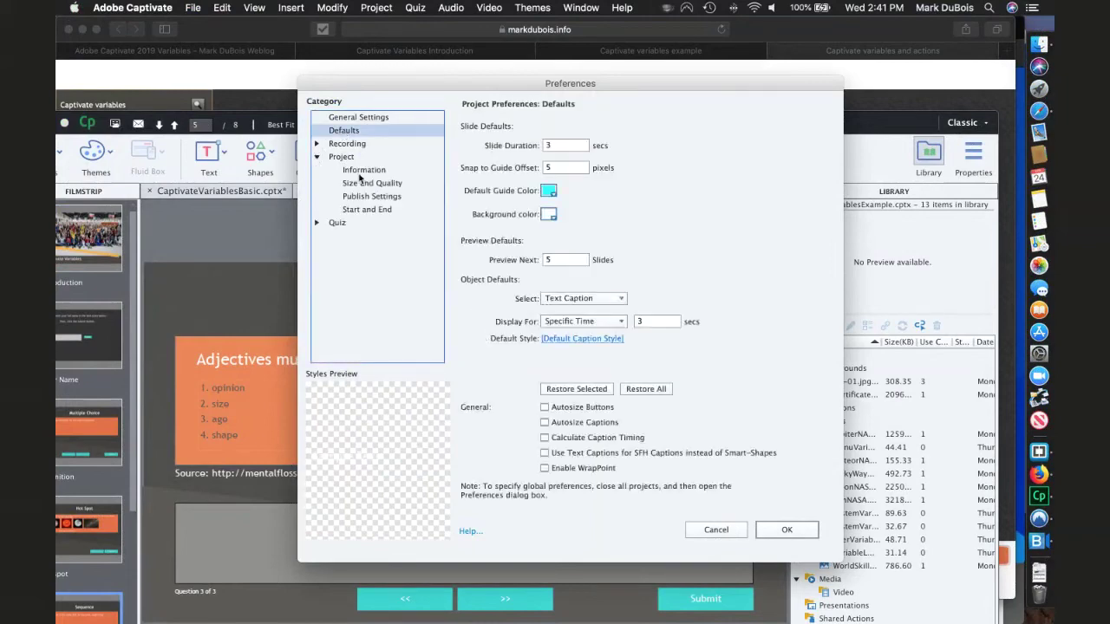
click(355, 171)
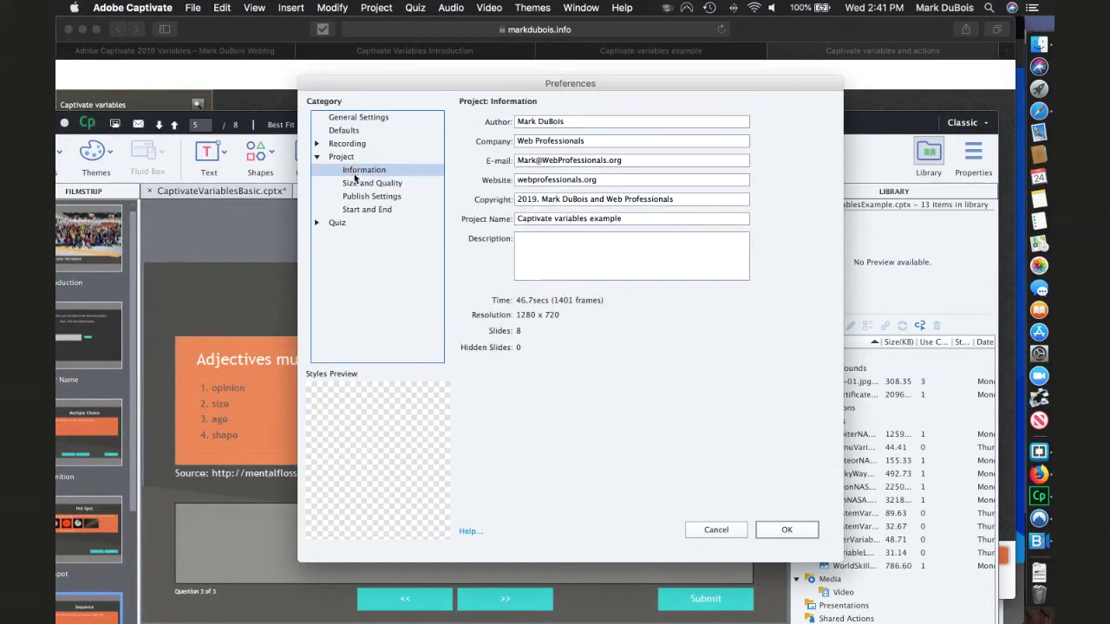
click(364, 183)
click(364, 197)
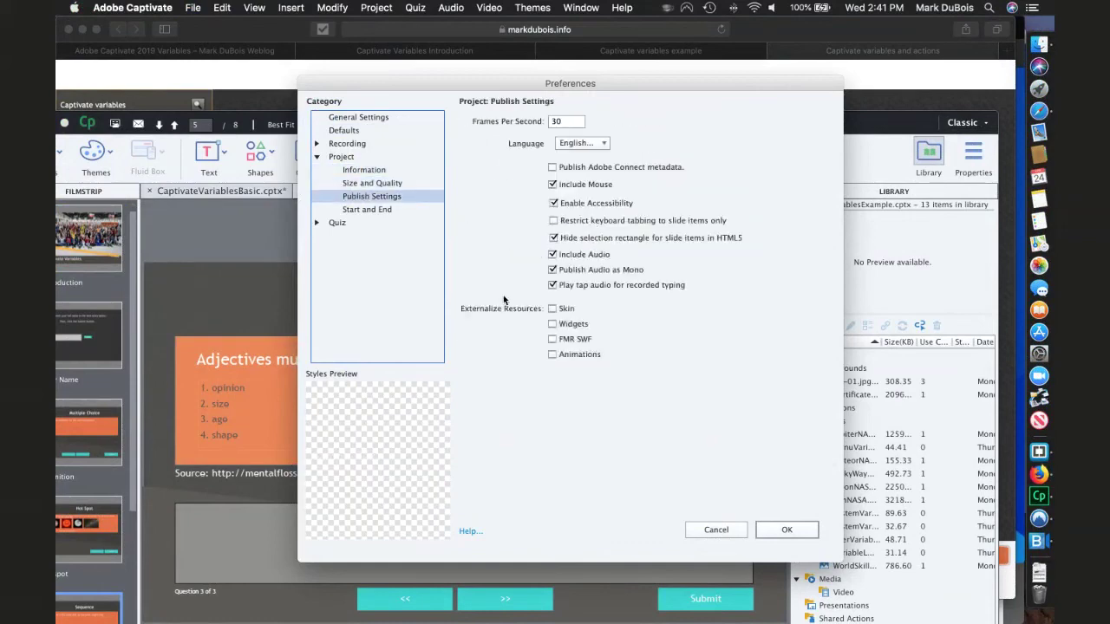
click(375, 211)
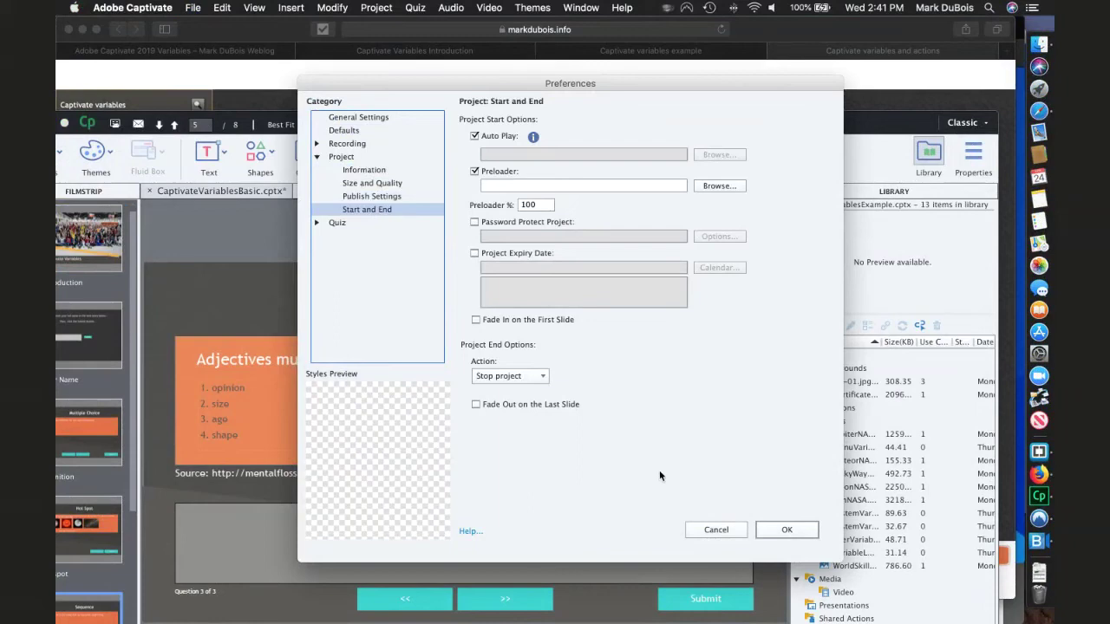
click(711, 529)
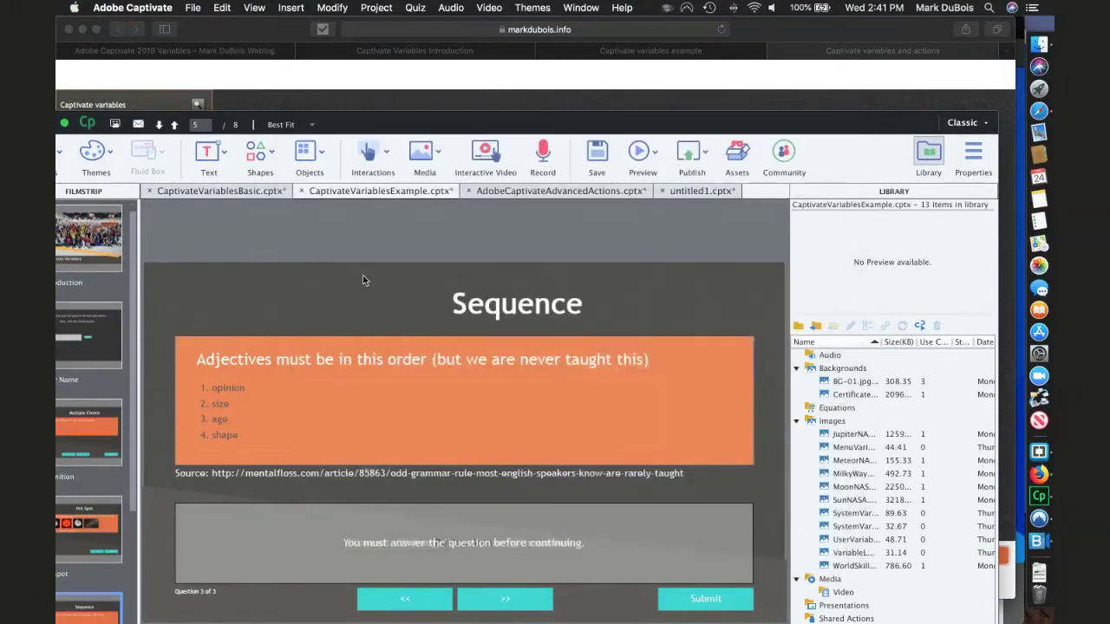
click(376, 9)
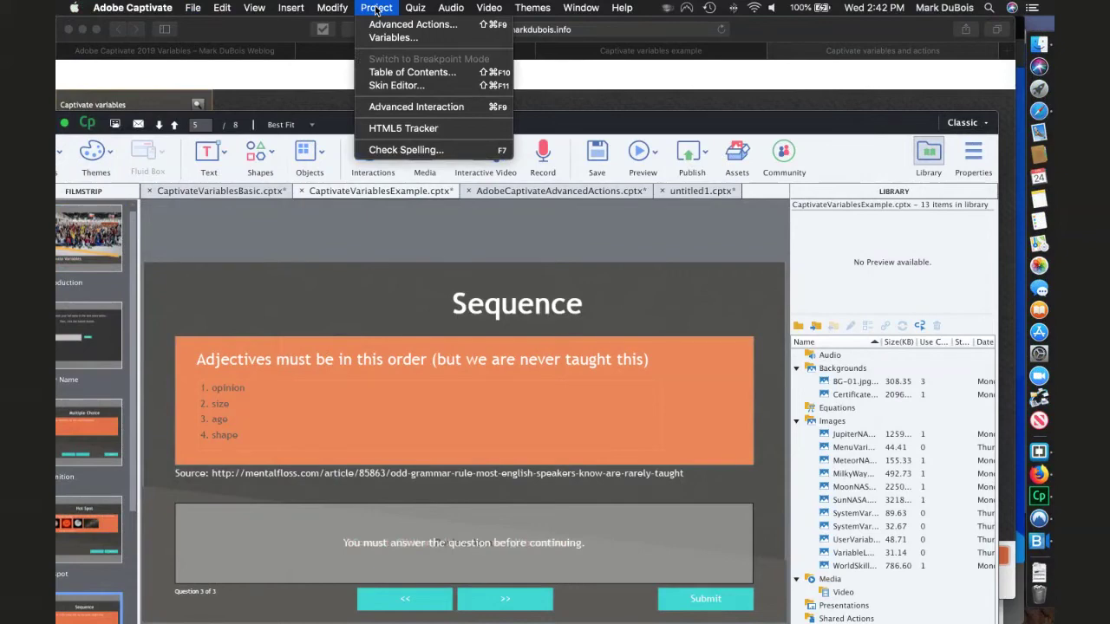
click(376, 8)
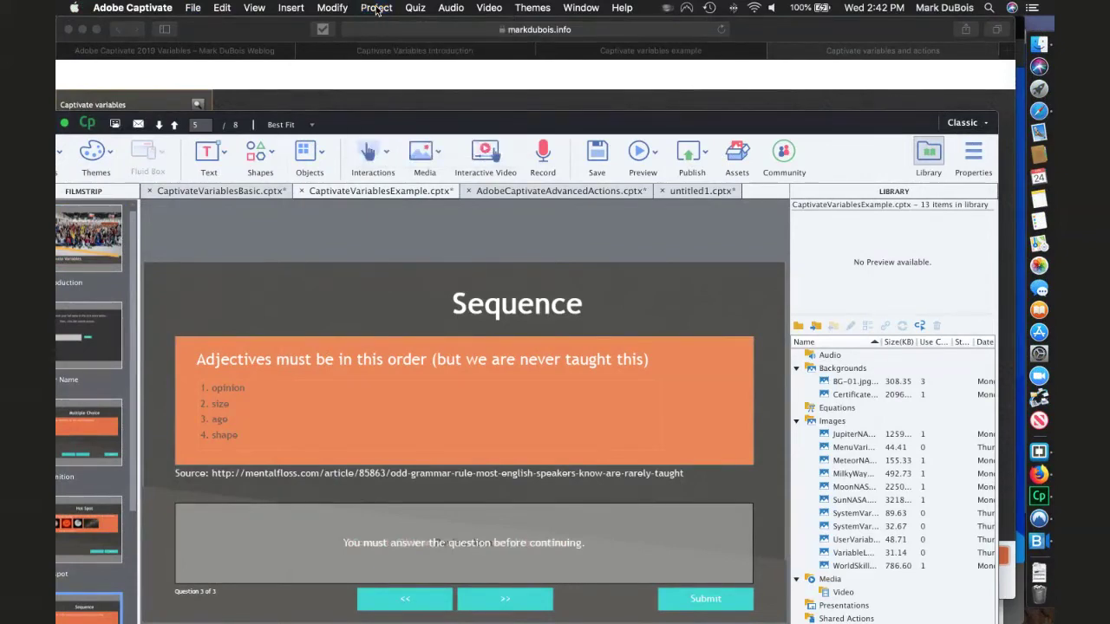
- In Safari, reload the 'Captivate variables example' course tab
key(super+Tab)
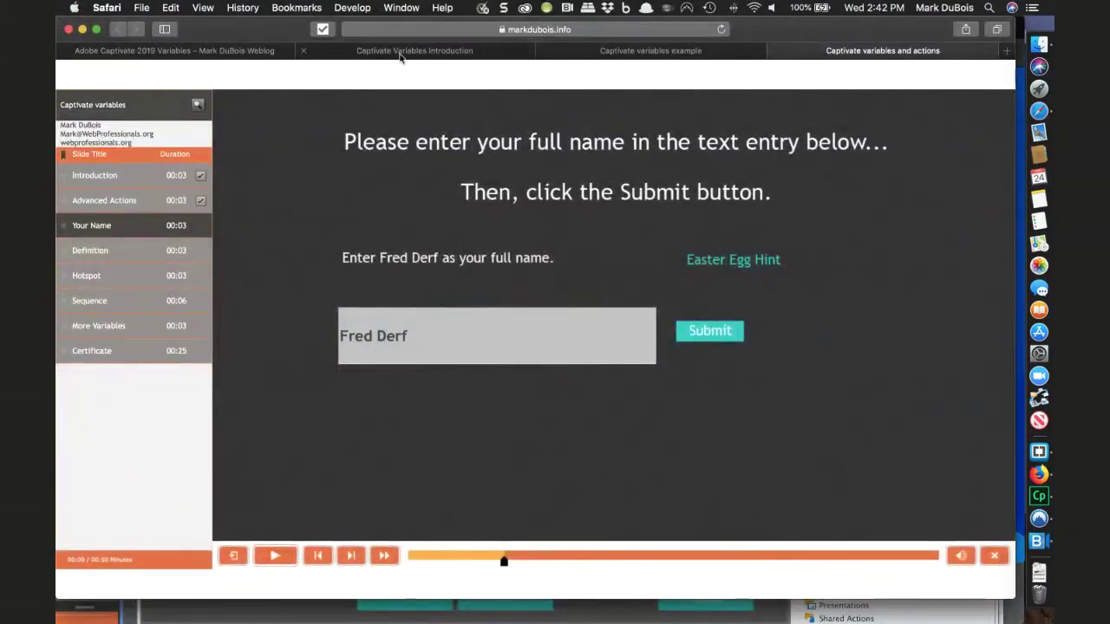
click(607, 52)
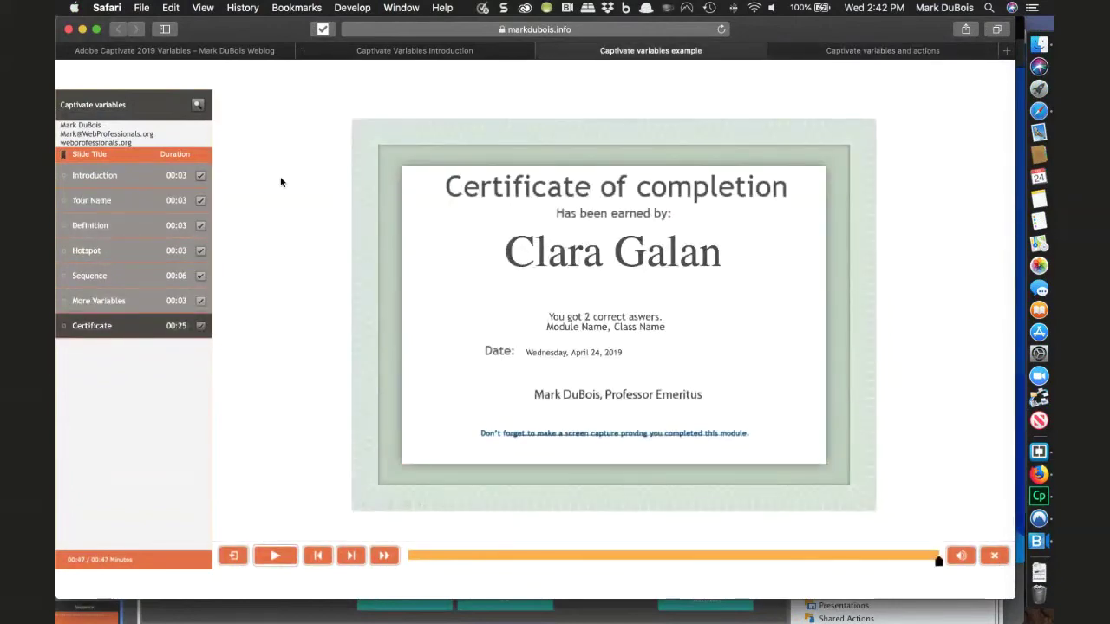
key(super+r)
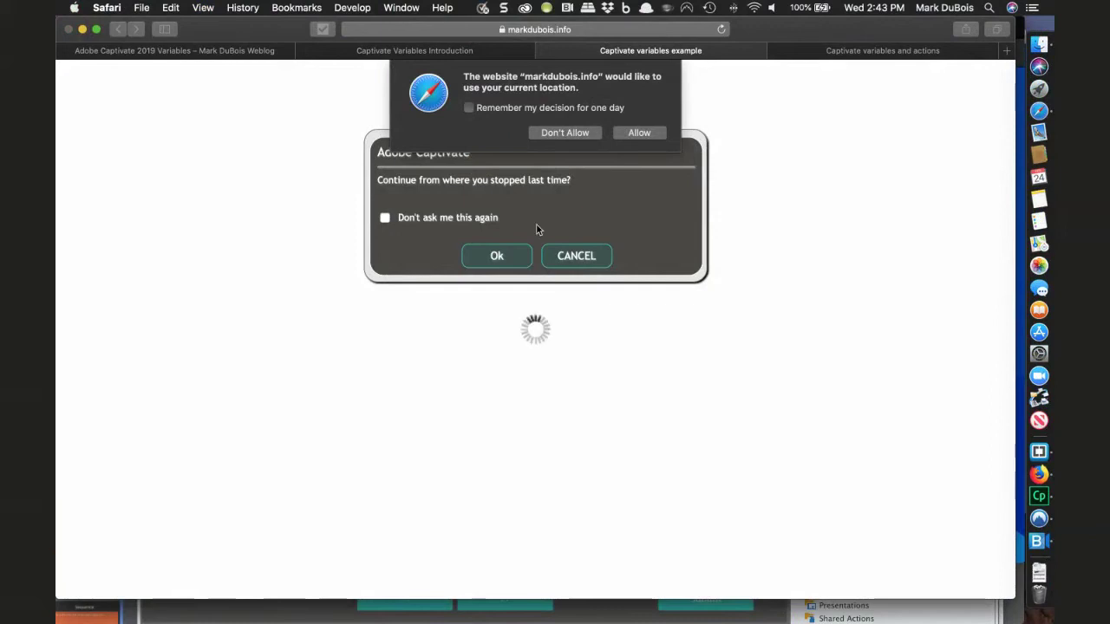
- Allow location access, decline resuming so the course starts over, and return to Captivate
click(616, 134)
click(576, 257)
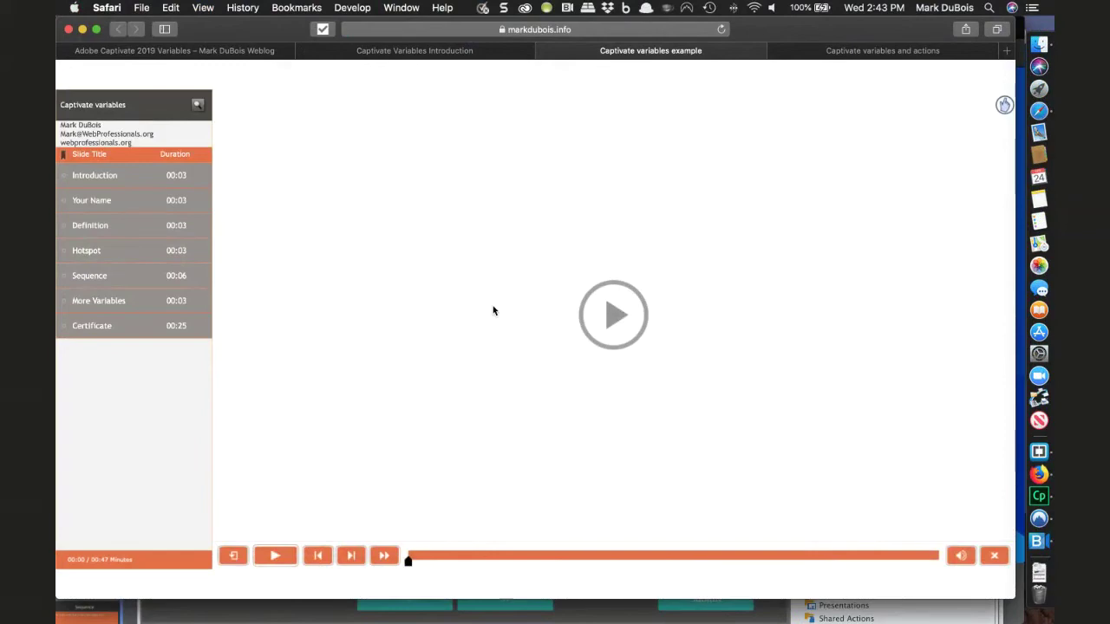
key(super+Tab)
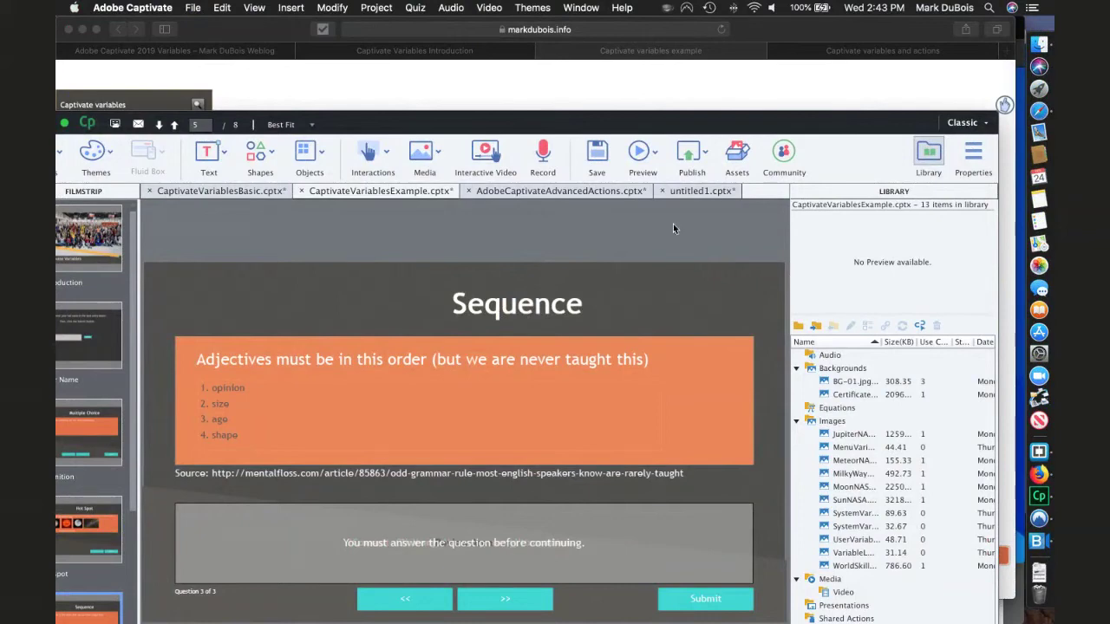
click(783, 159)
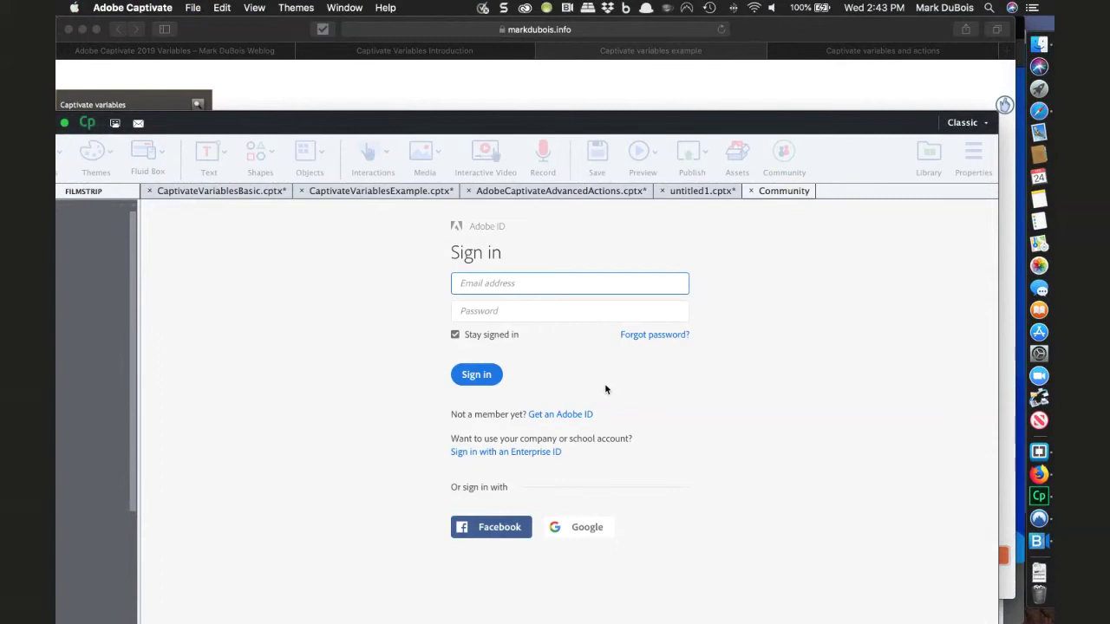
click(751, 192)
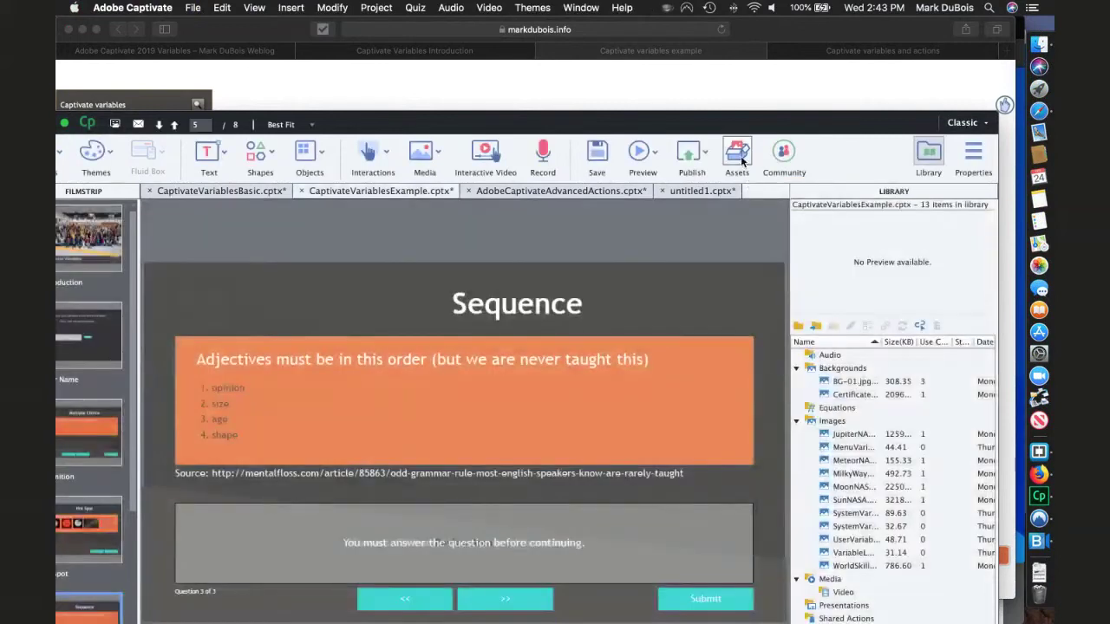
- Preview the Casual male character's poses in Assets, then go to Get Free eLearning Assets
click(740, 156)
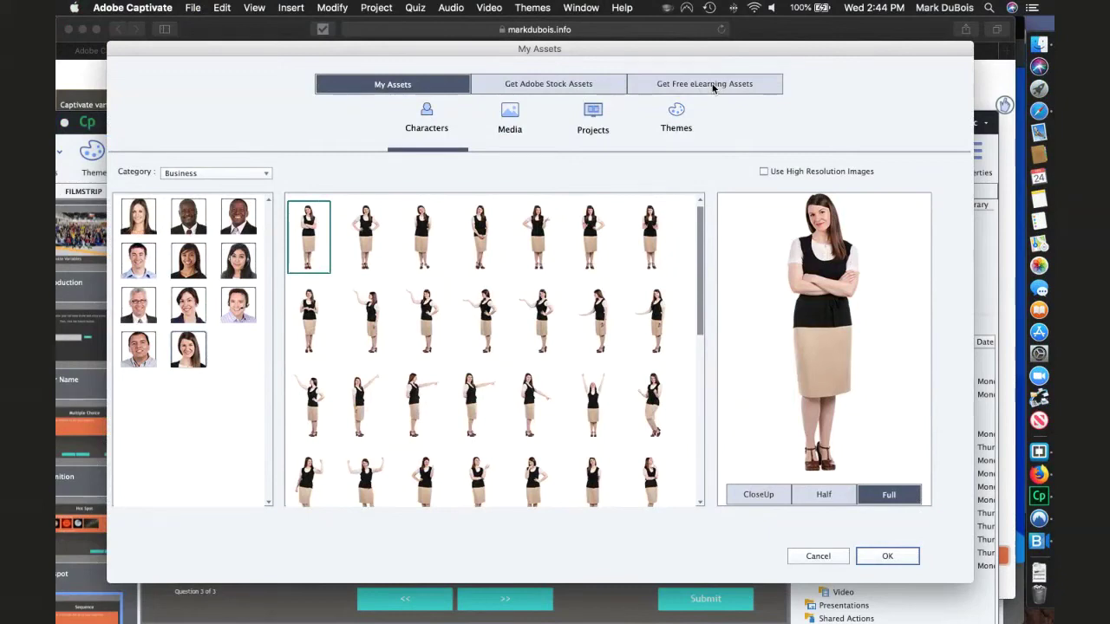
click(260, 176)
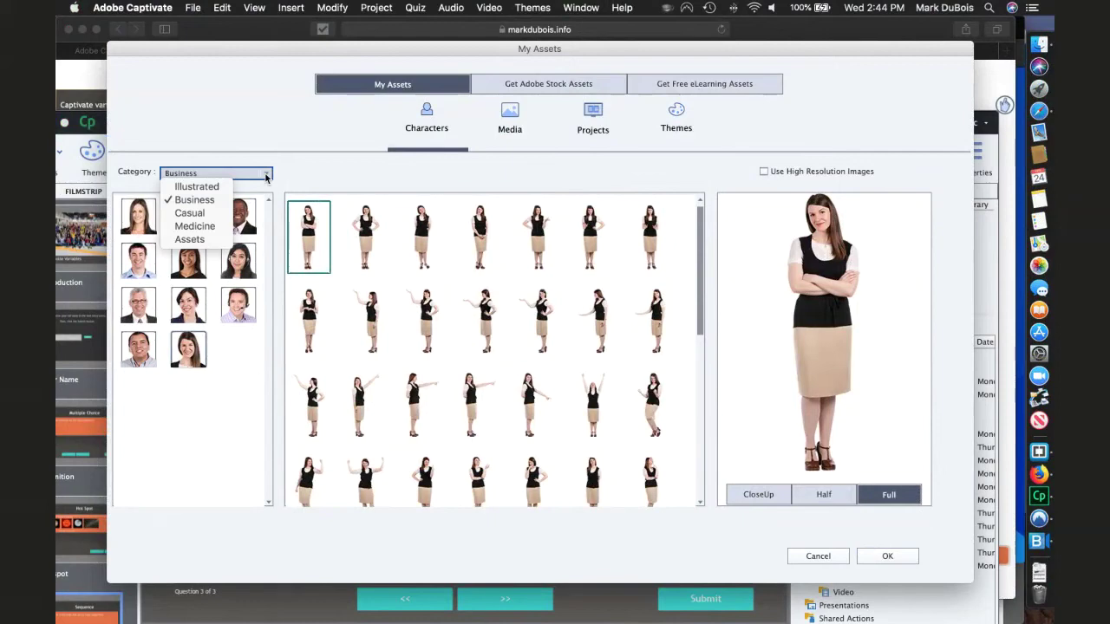
click(189, 212)
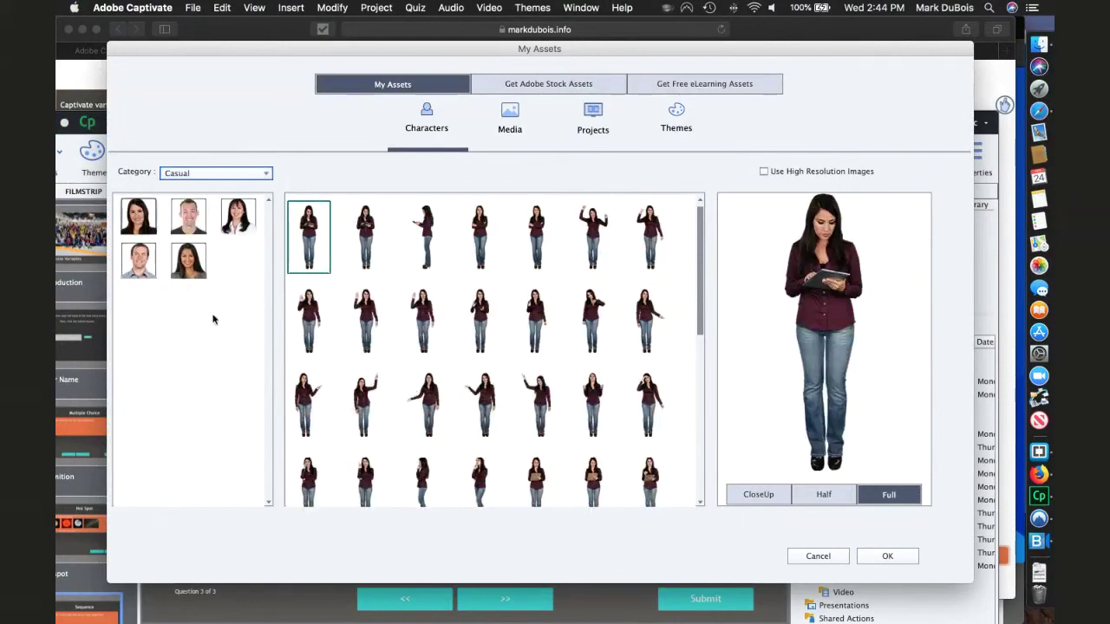
click(194, 227)
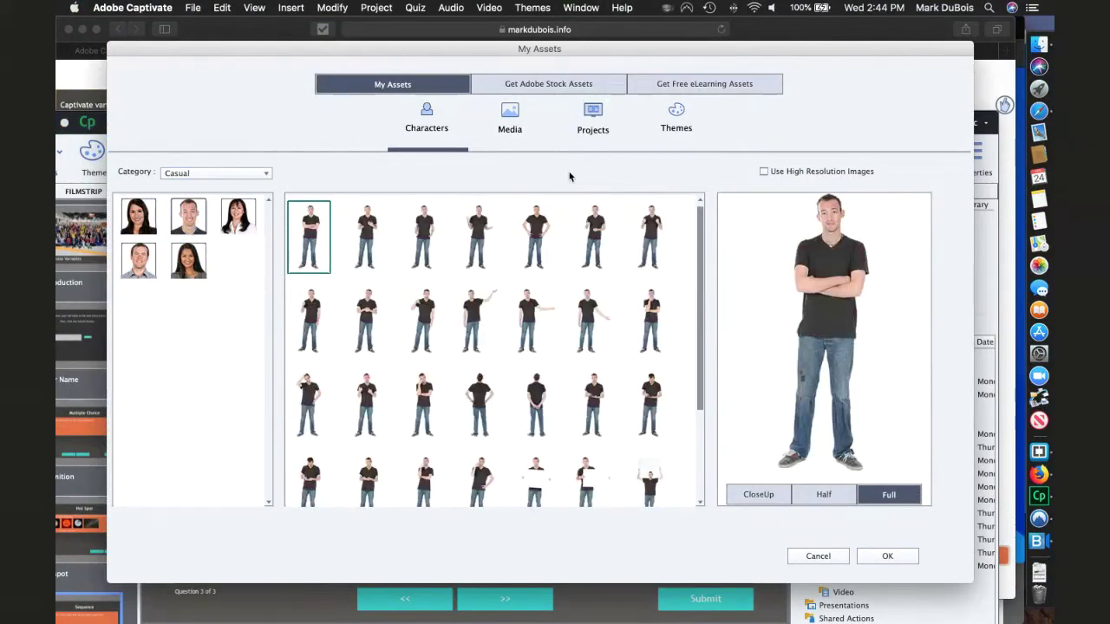
click(694, 83)
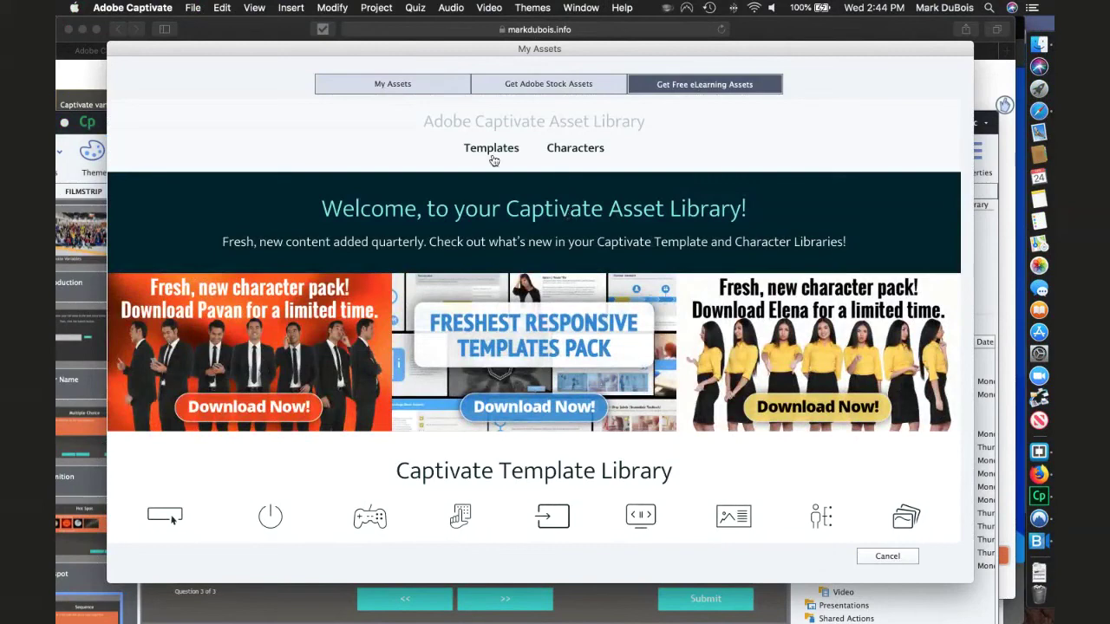
- Filter the free templates to Games and scroll through titles like Parachute and Gameshow
mouse_move(510, 162)
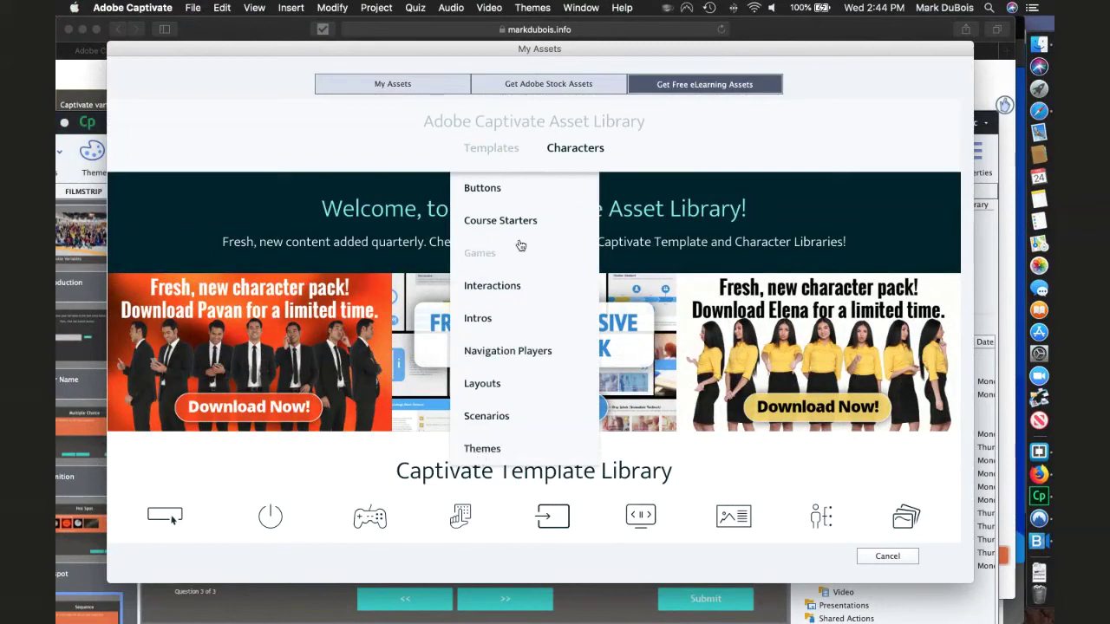
click(487, 265)
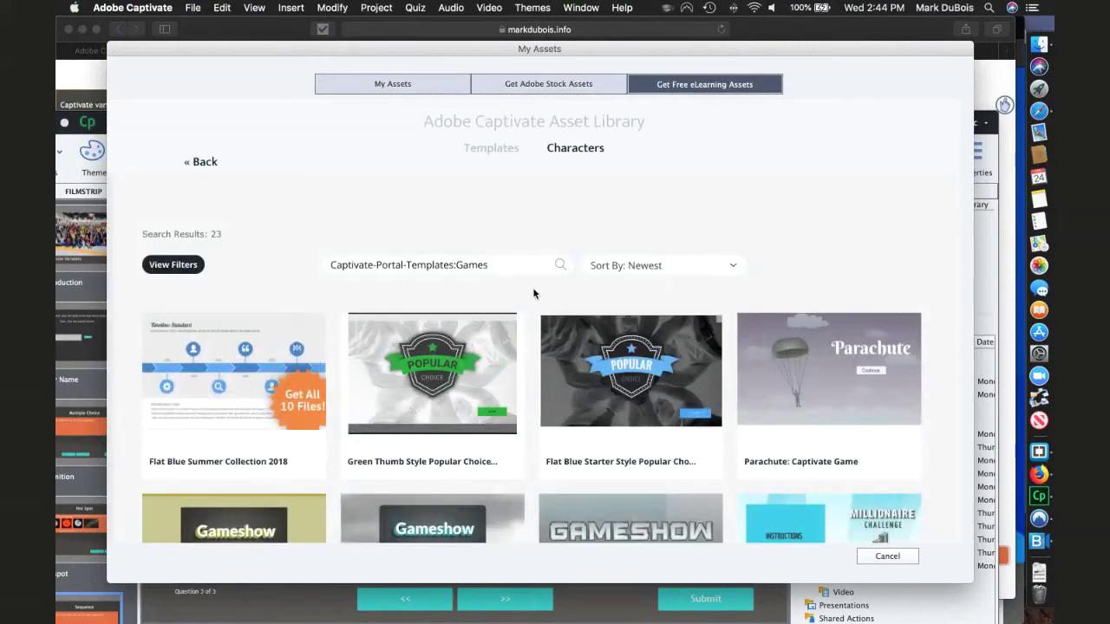
scroll(513, 287, down, 3)
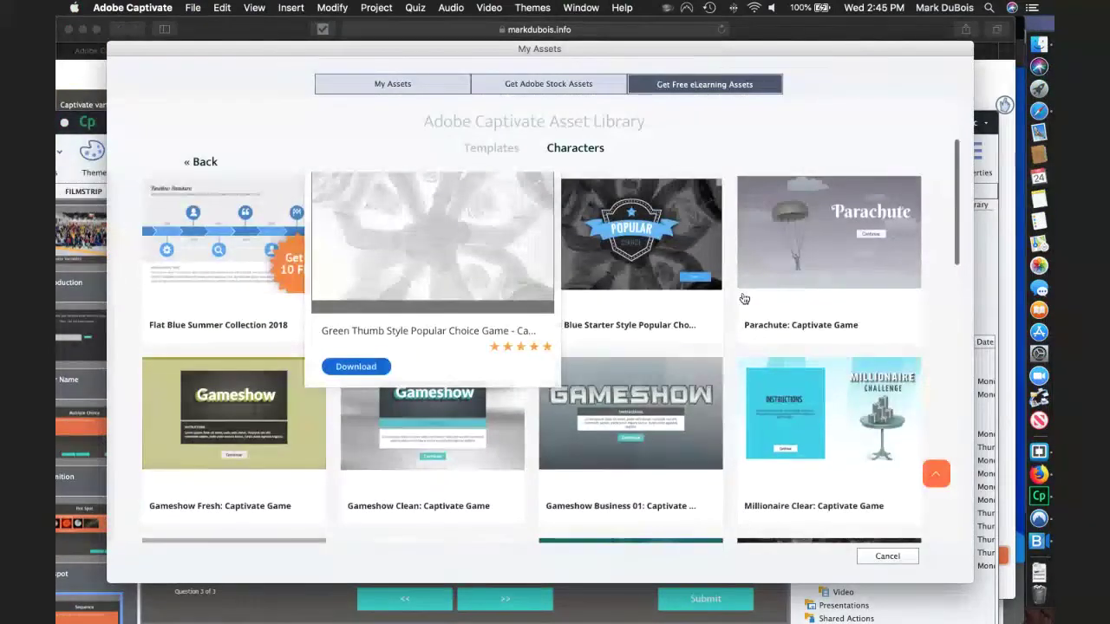
mouse_move(820, 265)
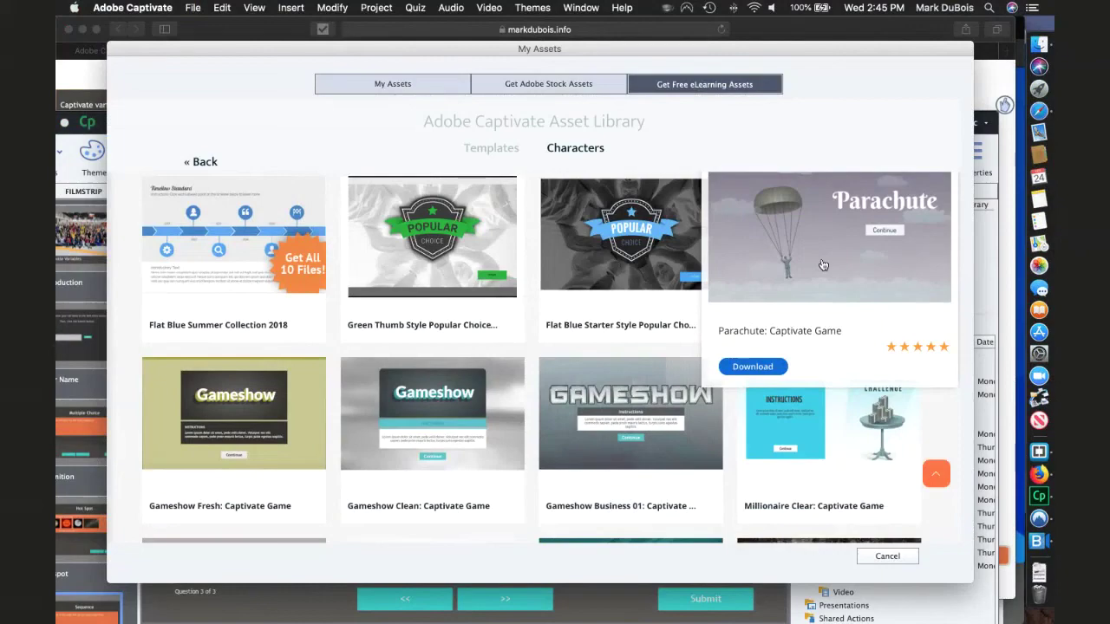
mouse_move(613, 412)
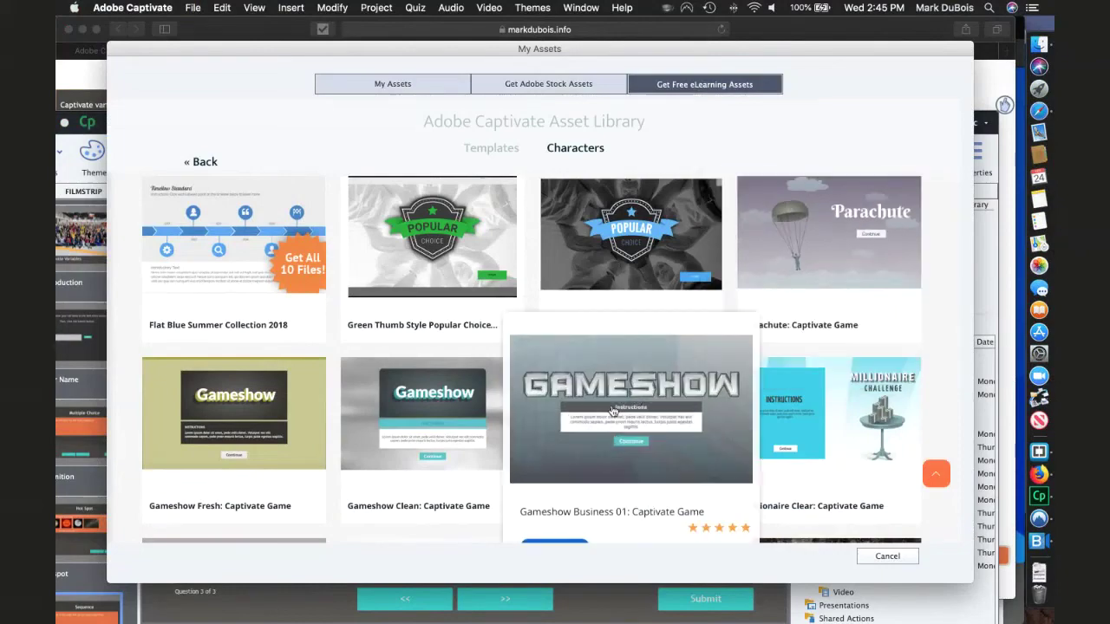
scroll(612, 410, down, 1)
scroll(612, 410, down, 10)
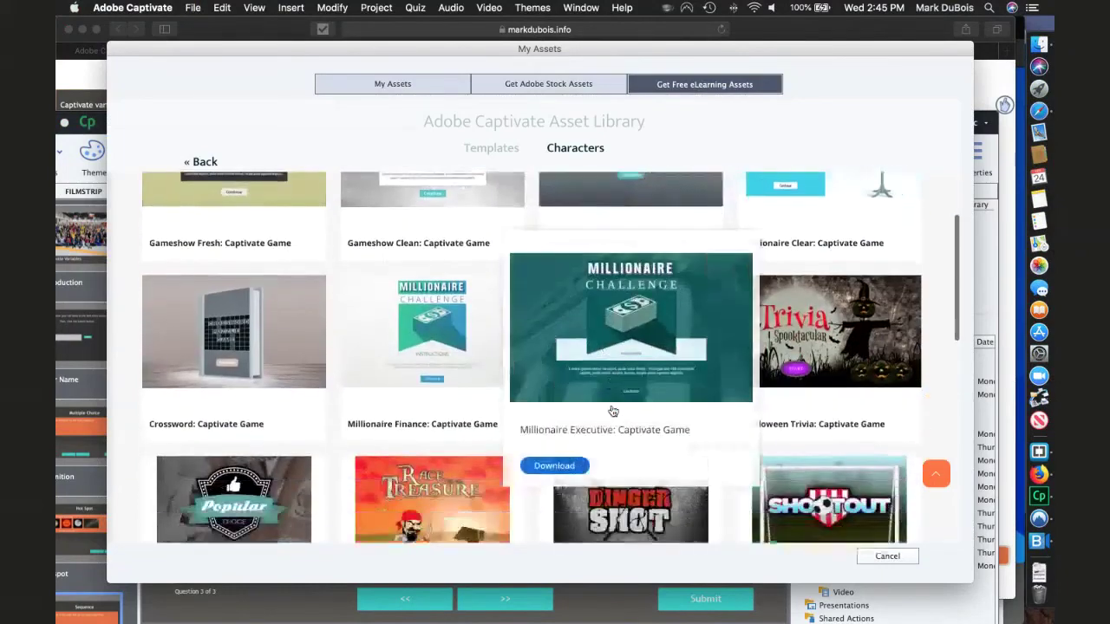
scroll(612, 409, down, 1)
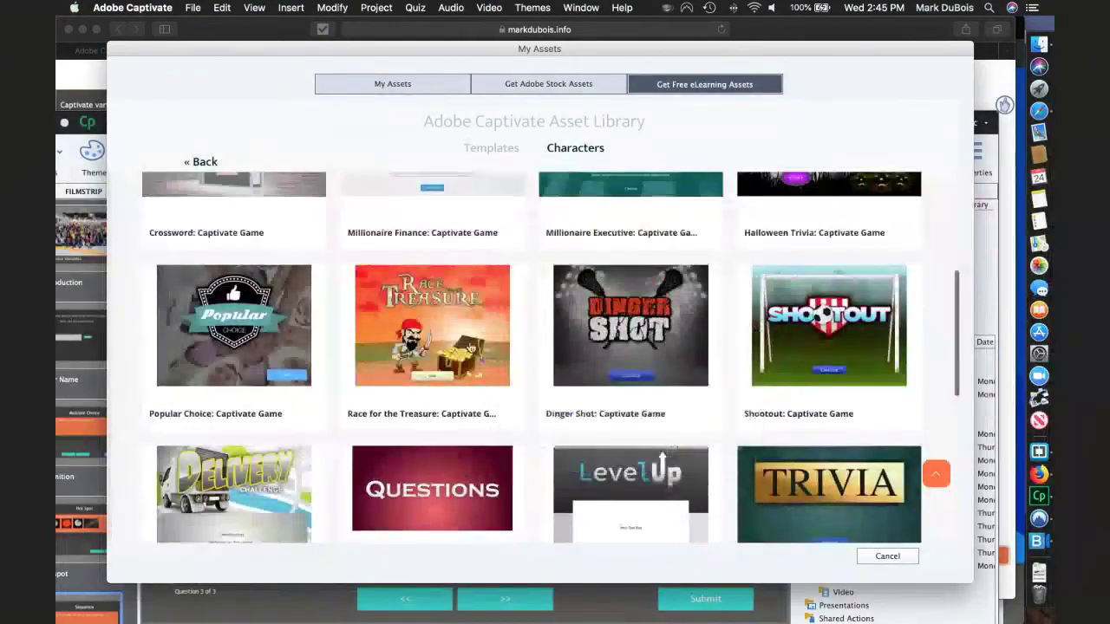
mouse_move(412, 337)
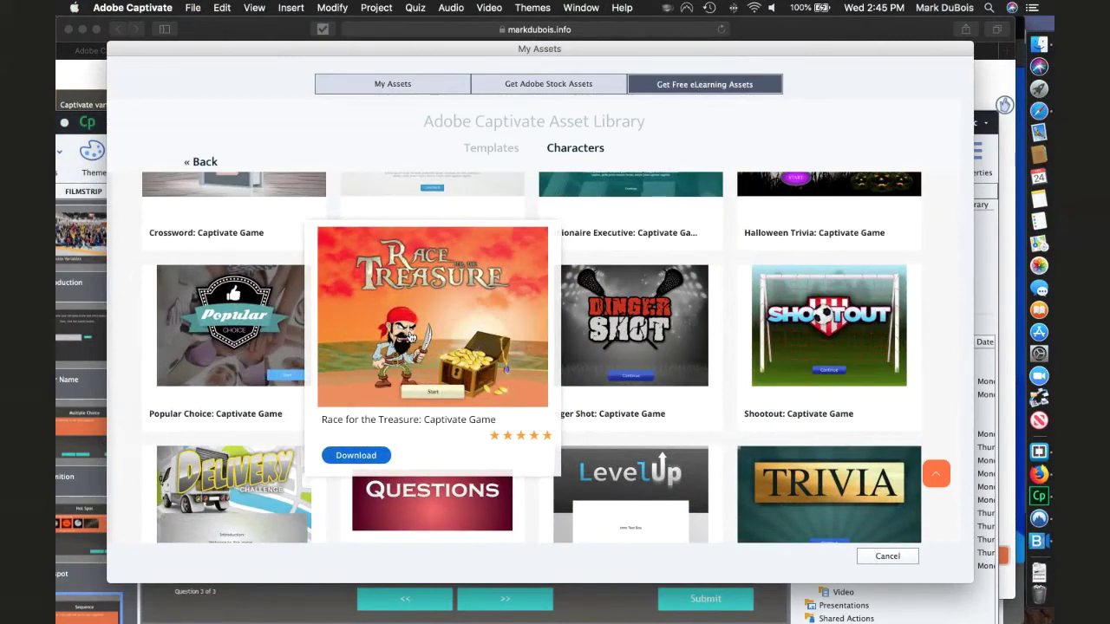
mouse_move(634, 334)
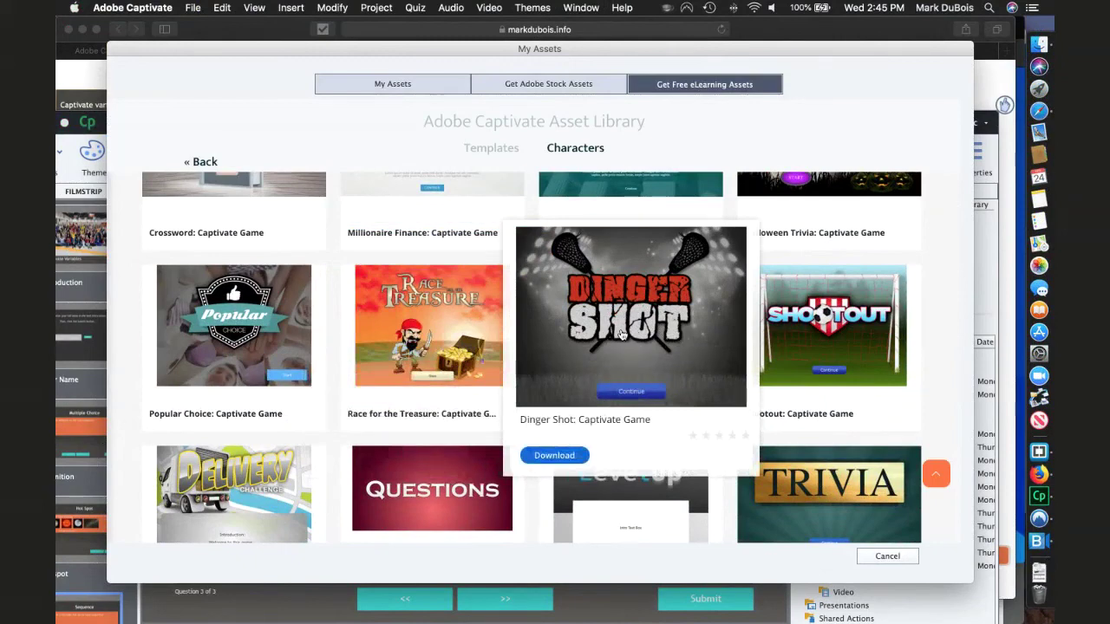
- Filter Characters to Photo Realistic > Casual and scroll through the resulting clips
mouse_move(559, 152)
mouse_move(569, 185)
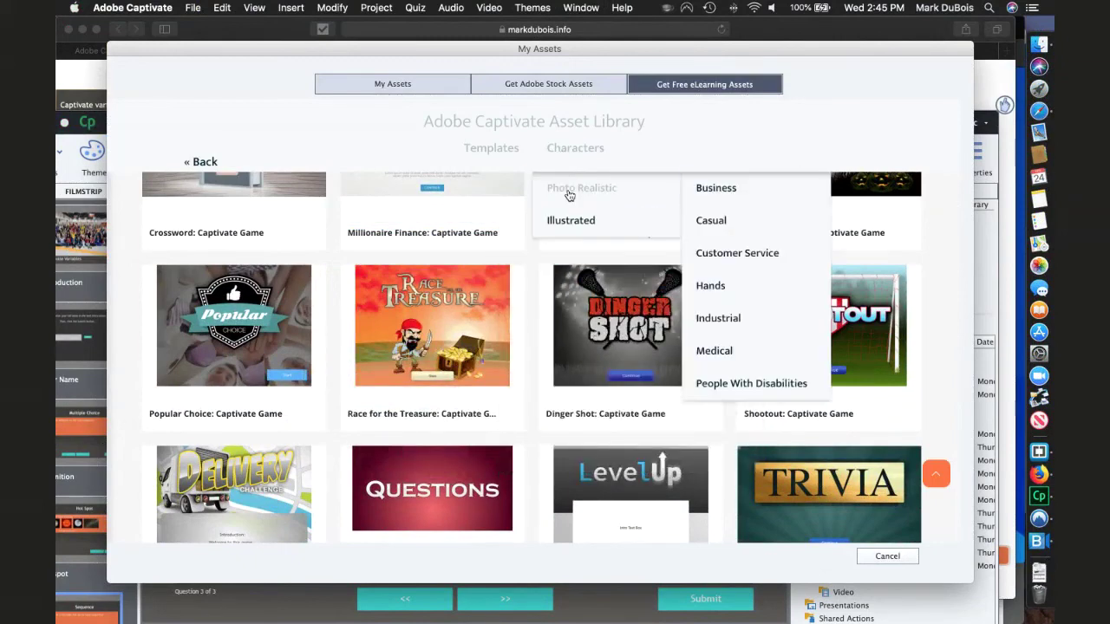
click(714, 230)
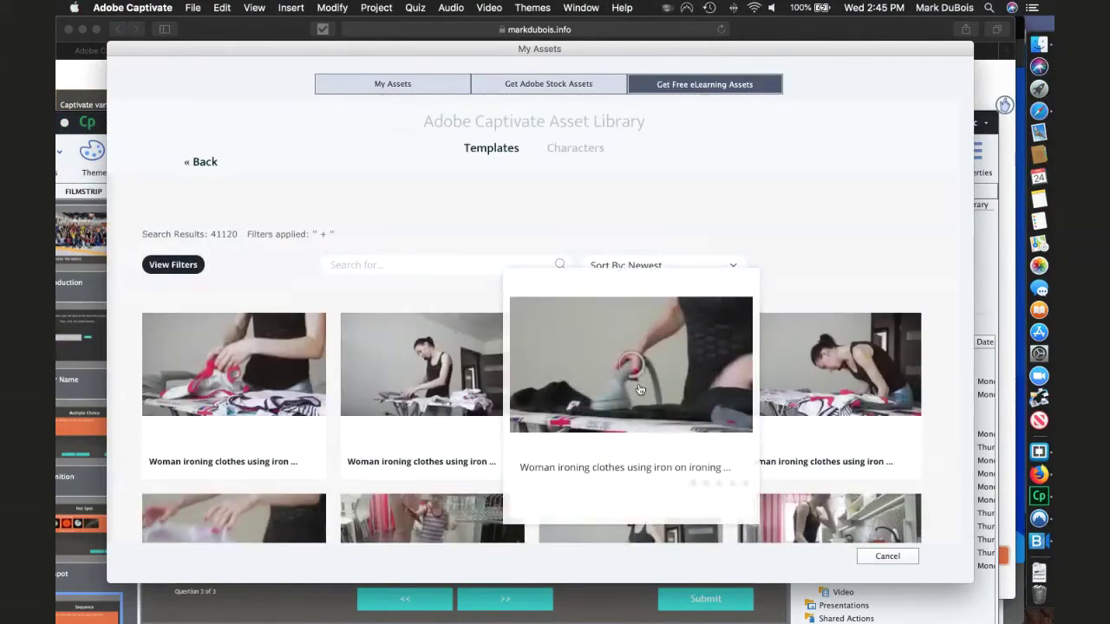
scroll(639, 390, down, 6)
scroll(639, 393, down, 10)
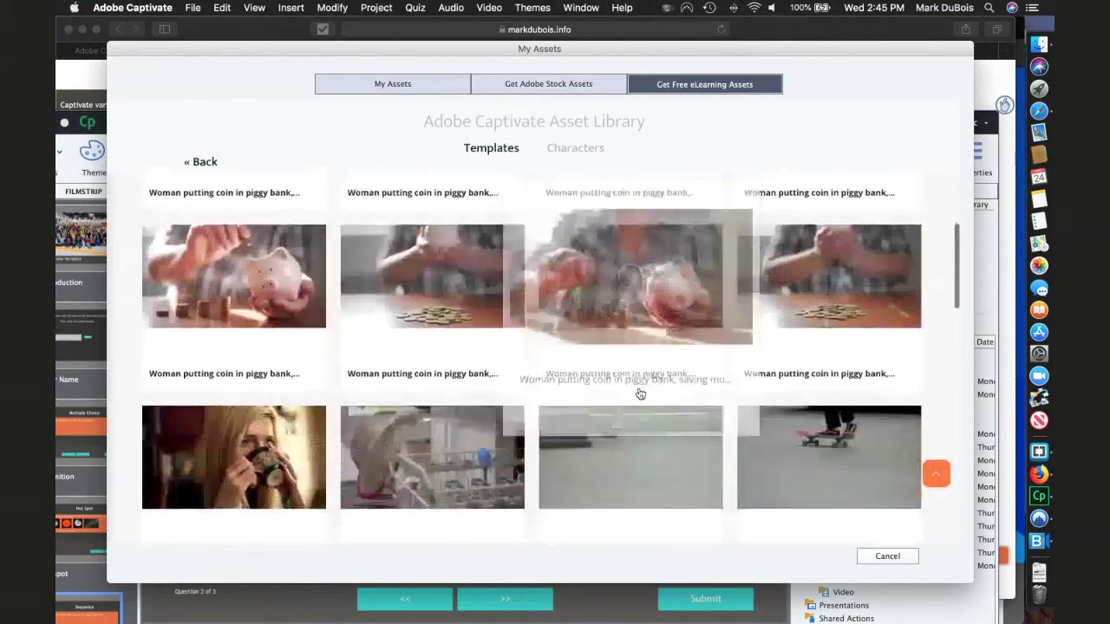
scroll(640, 394, down, 10)
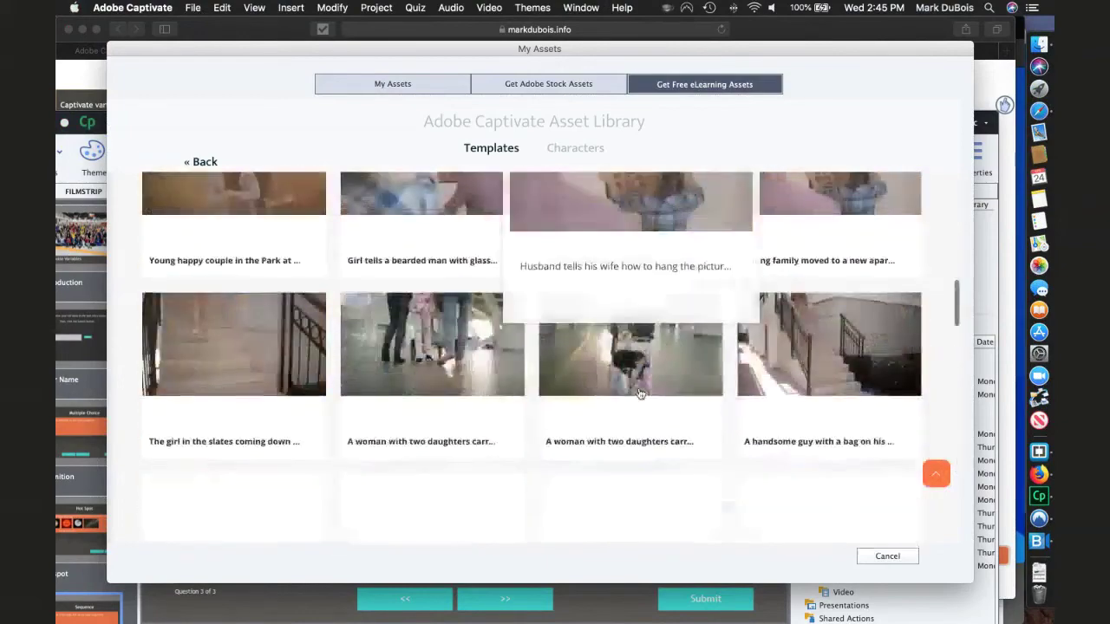
scroll(639, 394, down, 8)
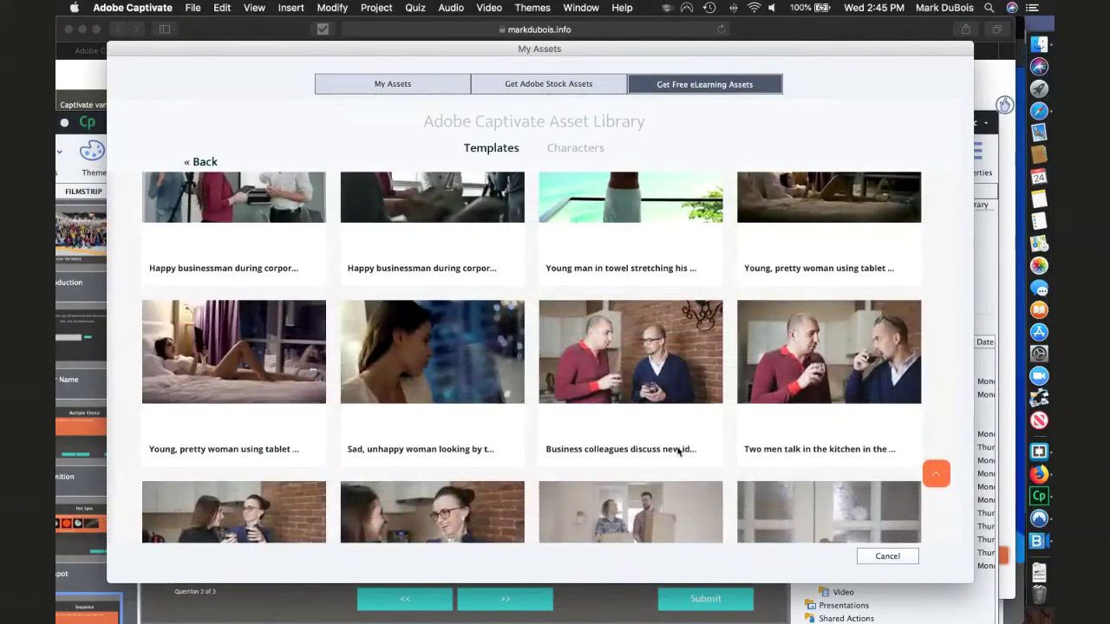
scroll(583, 440, down, 10)
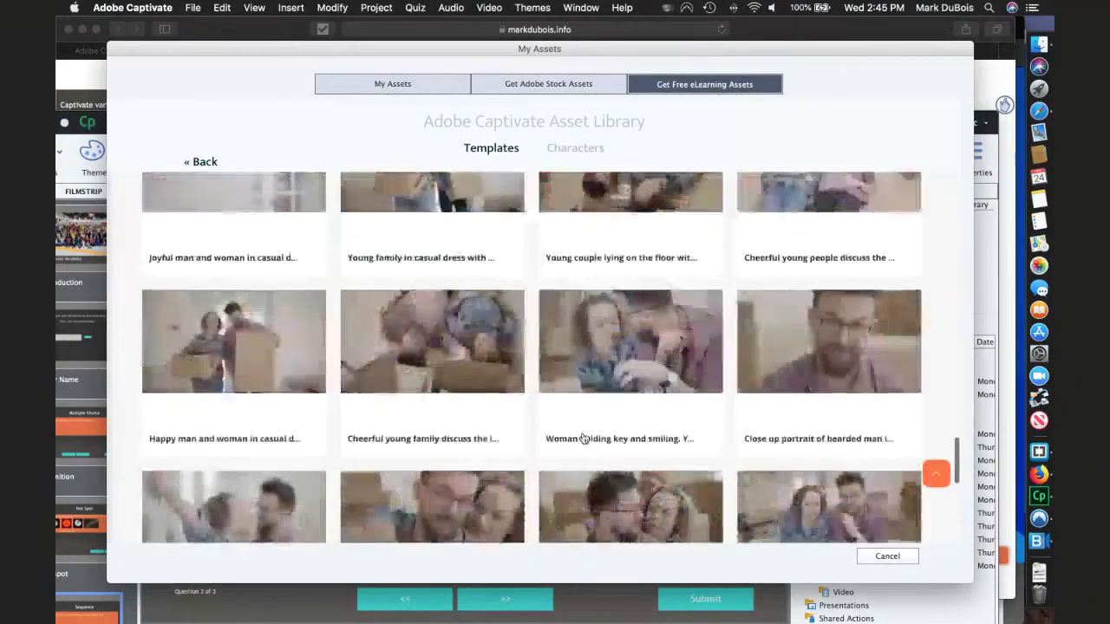
scroll(584, 439, down, 15)
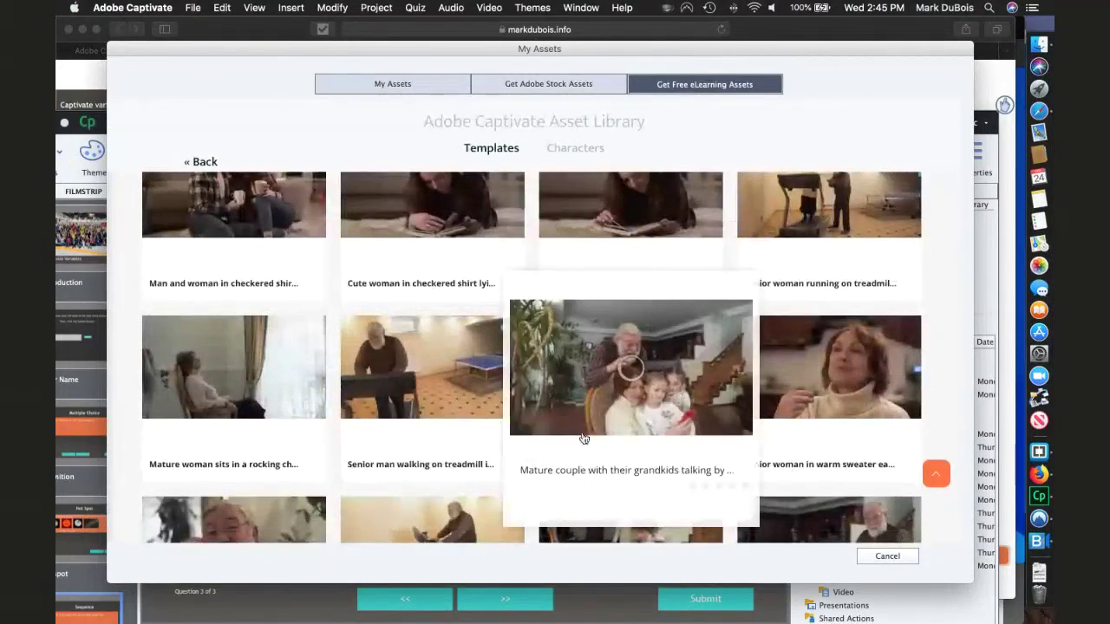
scroll(583, 439, down, 10)
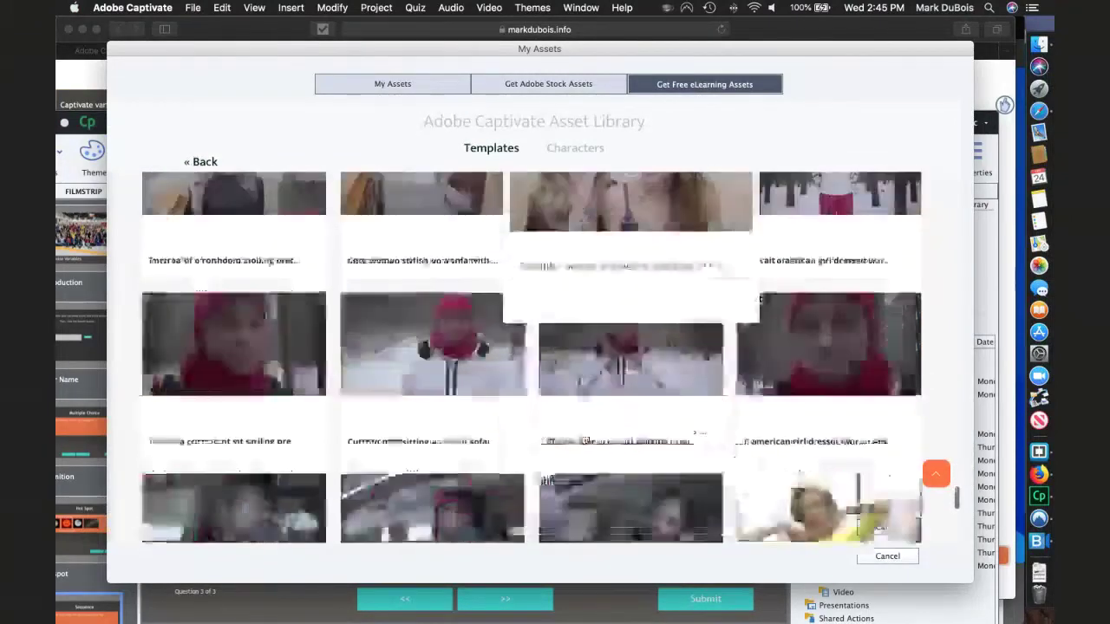
scroll(582, 439, down, 5)
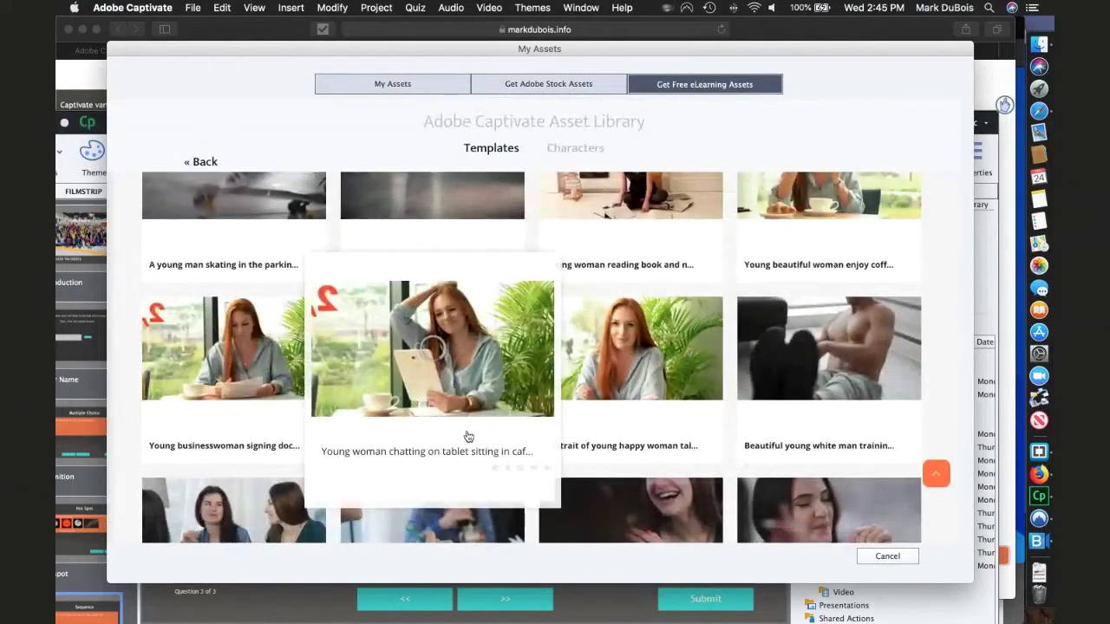
- Open the detail page of the 4K clip 'Young woman chatting on tablet sitting in cafe'
click(475, 384)
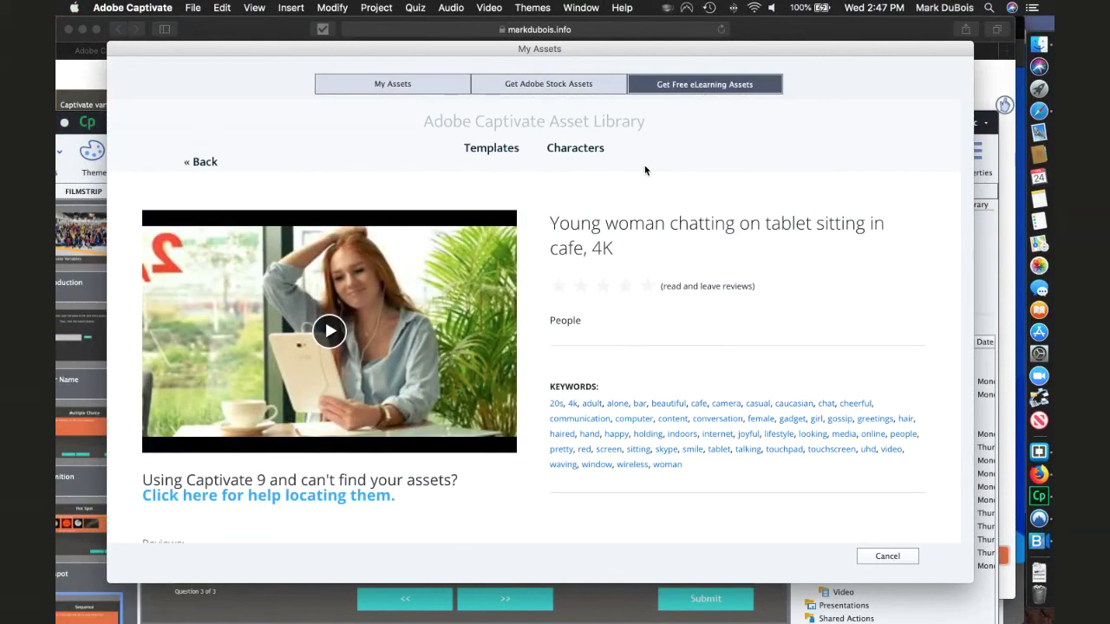
- Switch to Get Adobe Stock Assets to display the Adobe Stock search home
click(560, 82)
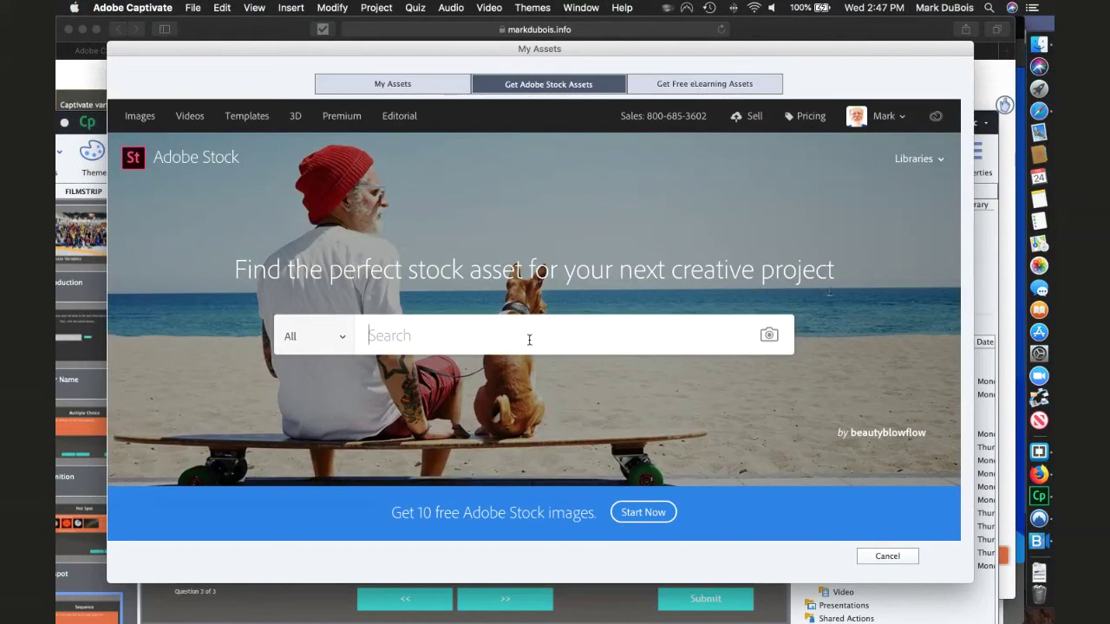
- Browse the saved Media, Projects and Themes in My Assets, then cancel the dialog
click(368, 84)
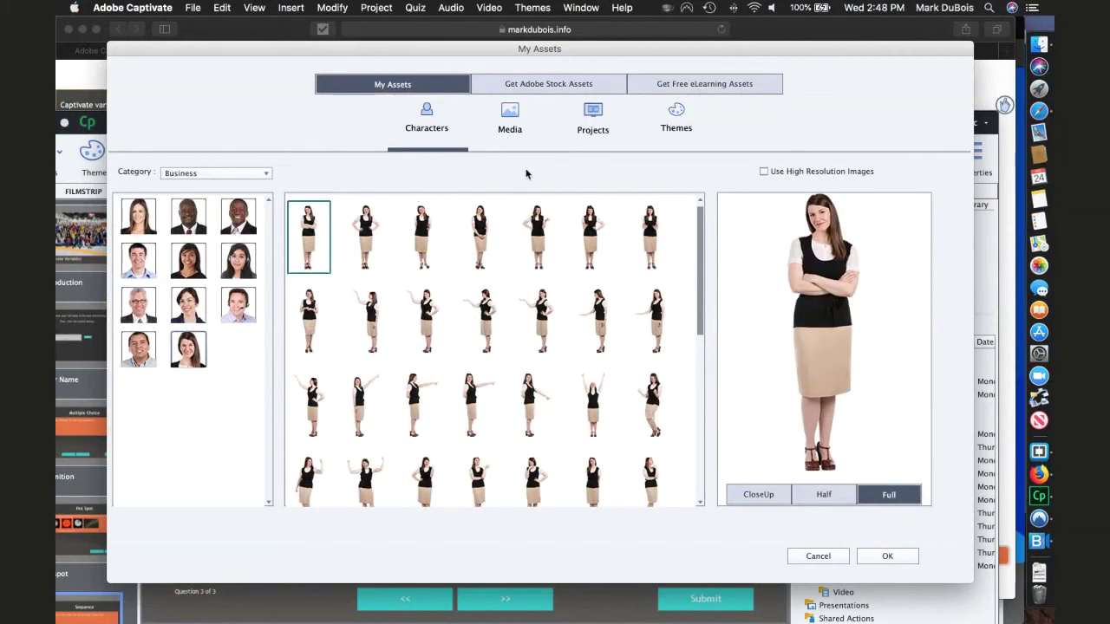
click(518, 128)
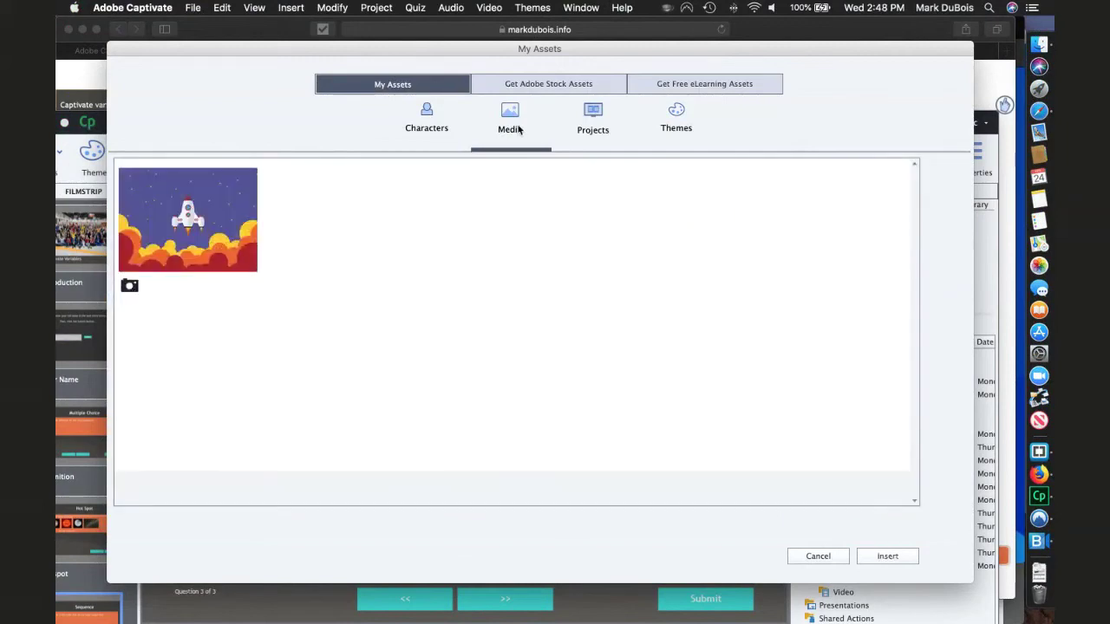
click(604, 128)
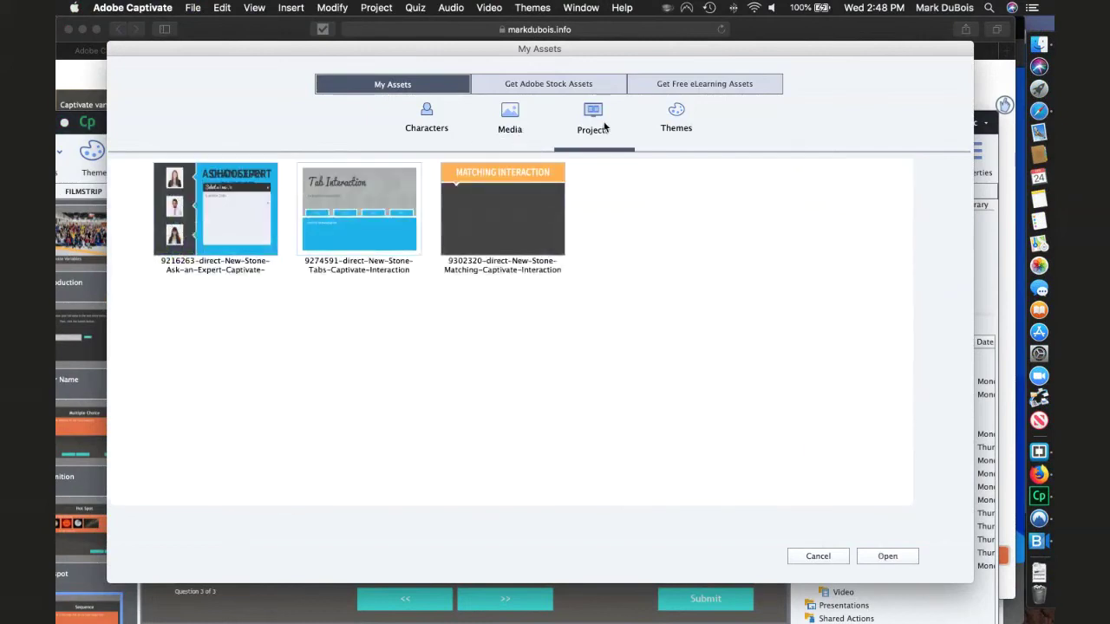
click(682, 122)
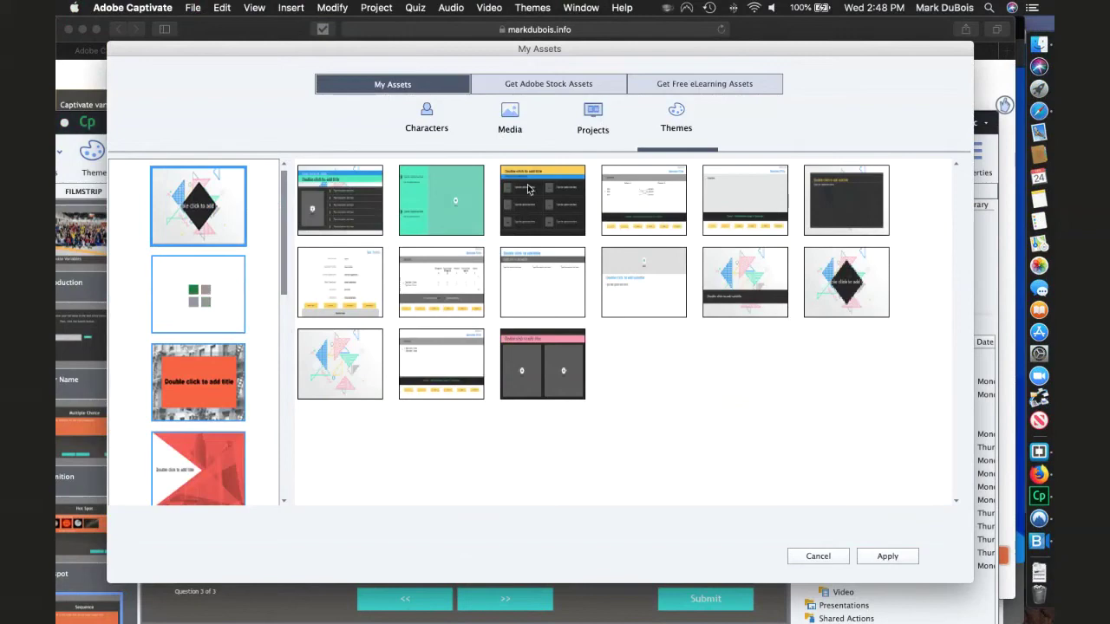
click(818, 556)
- Switch to untitled1 and reopen Assets on the Themes section
click(694, 192)
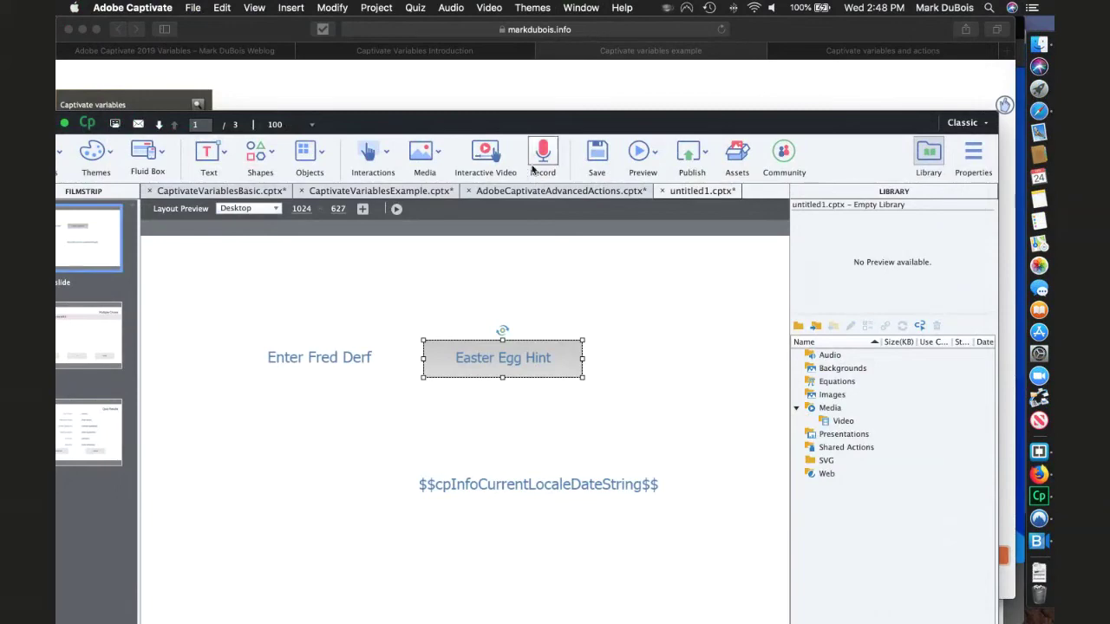
click(737, 158)
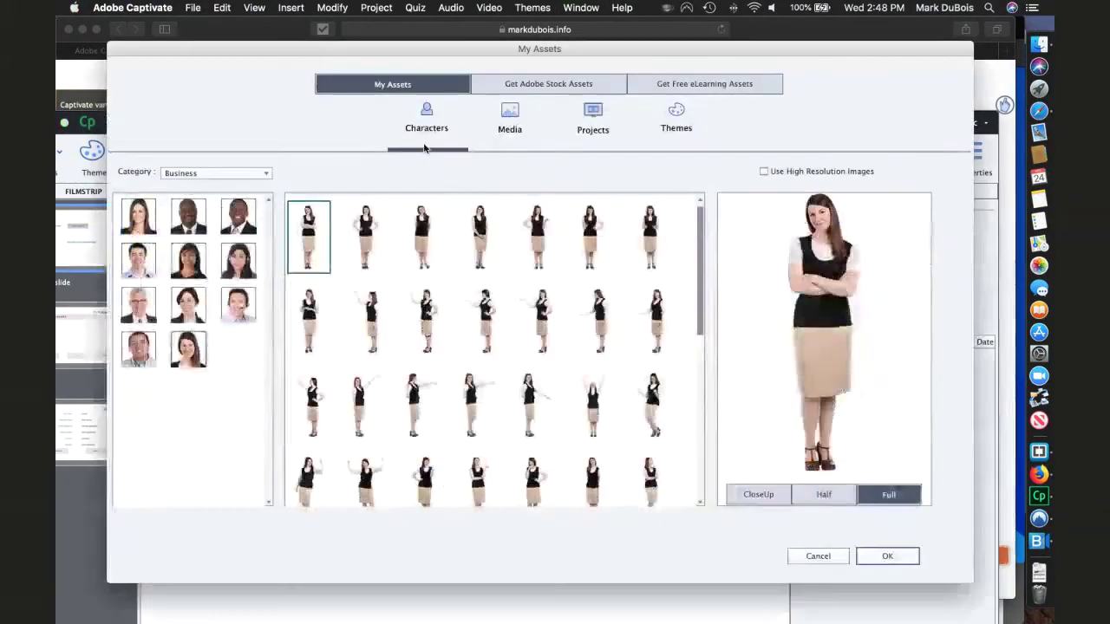
click(675, 115)
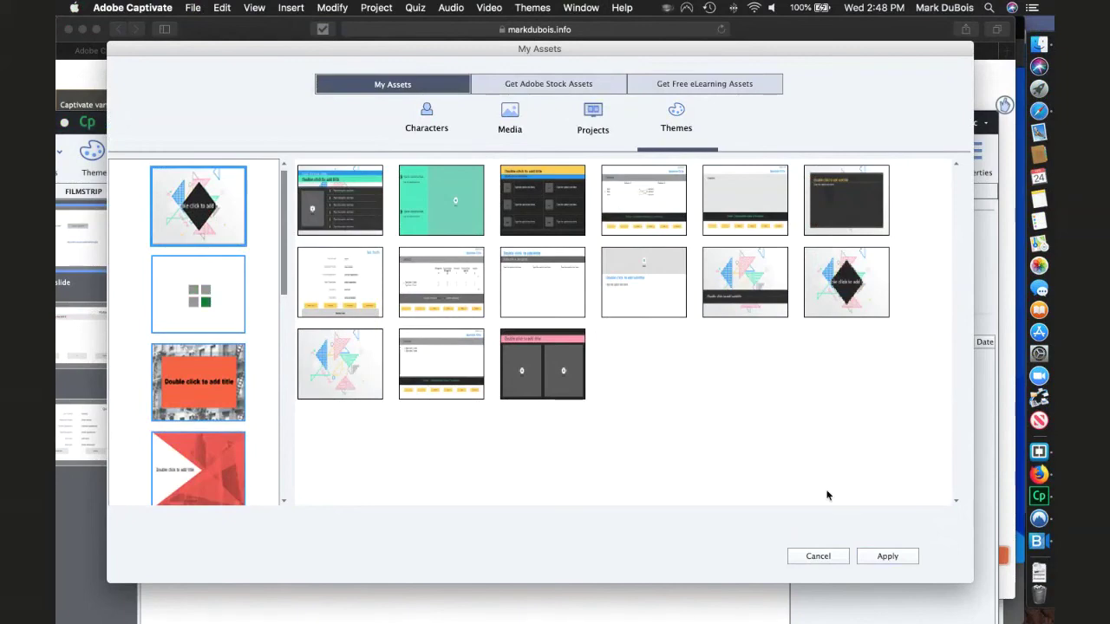
- Apply the triangle theme to untitled1, accepting the loss of style overrides
click(881, 557)
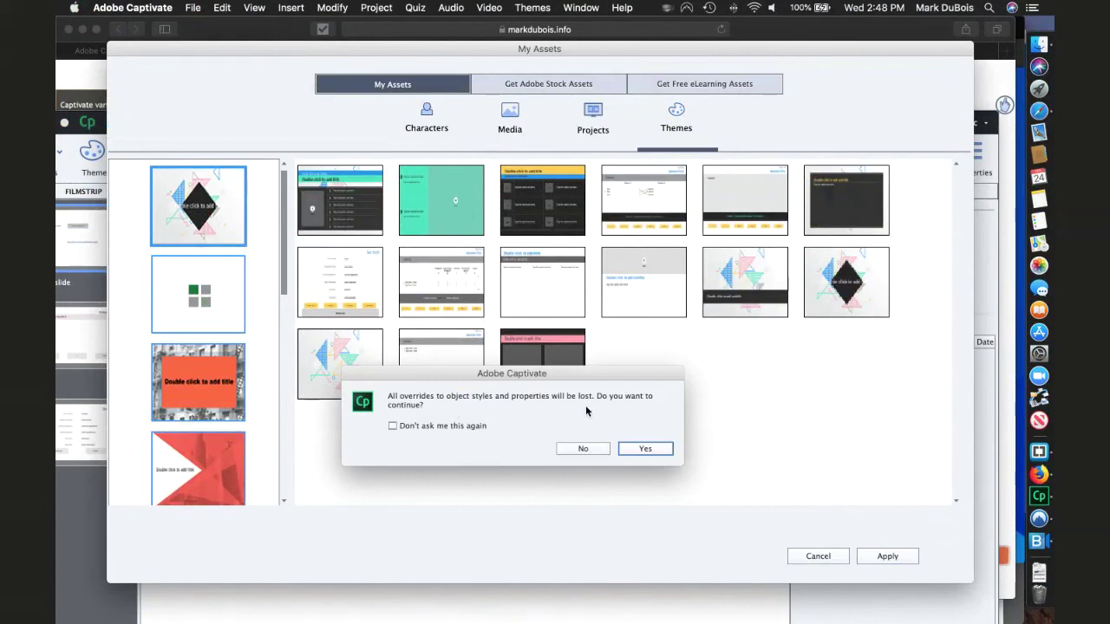
click(642, 450)
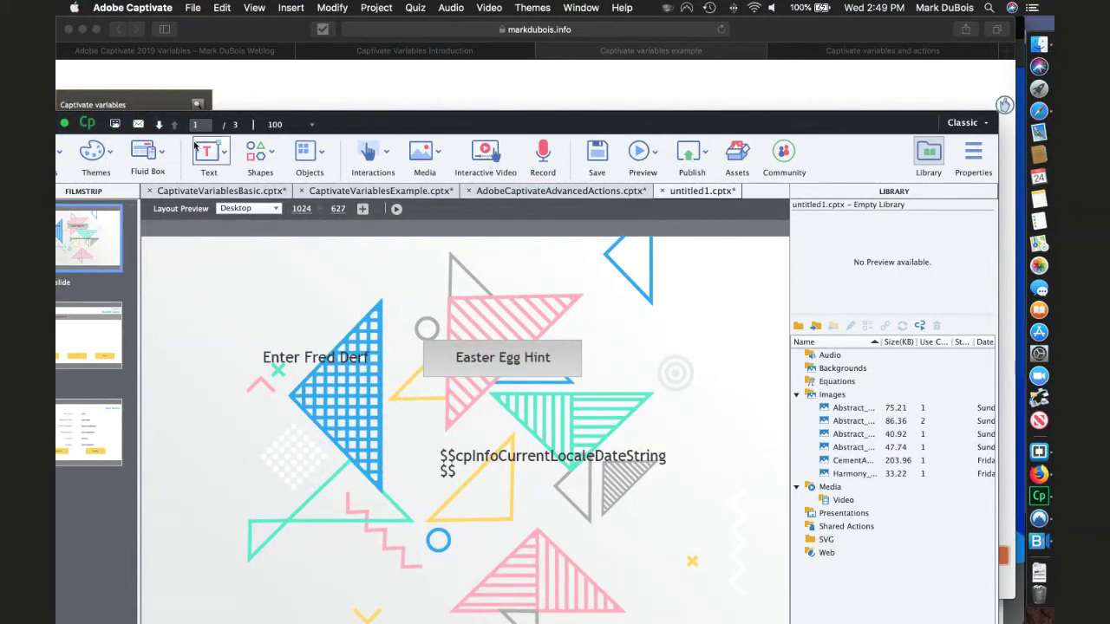
click(301, 12)
mouse_move(364, 24)
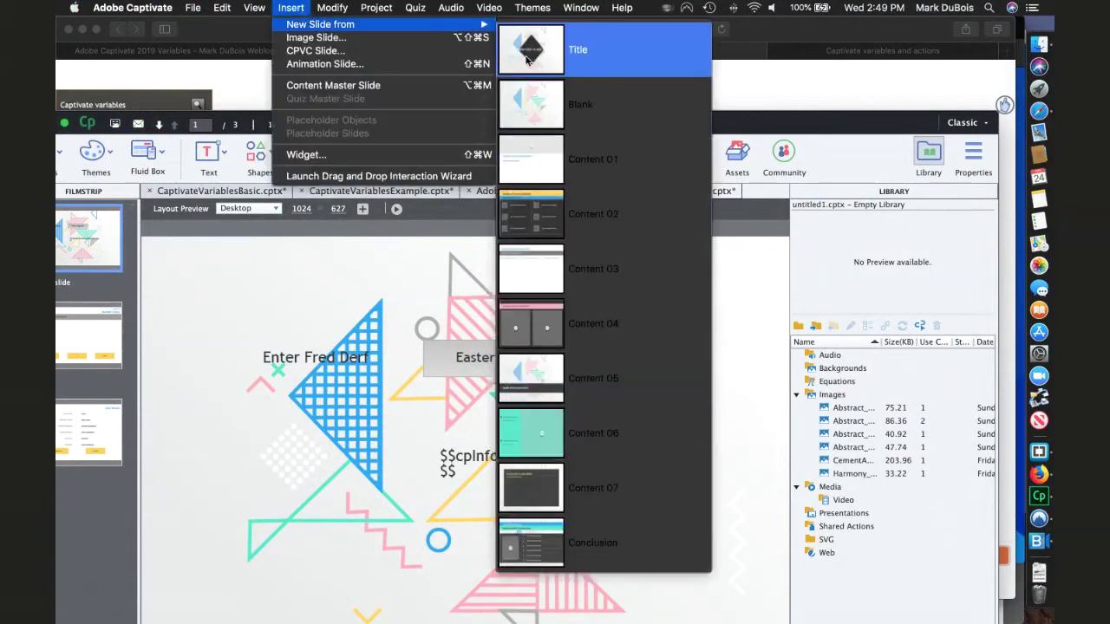
- Insert a Blank triangle-layout slide as slide 2 and cancel the Insert Video dialog
click(533, 122)
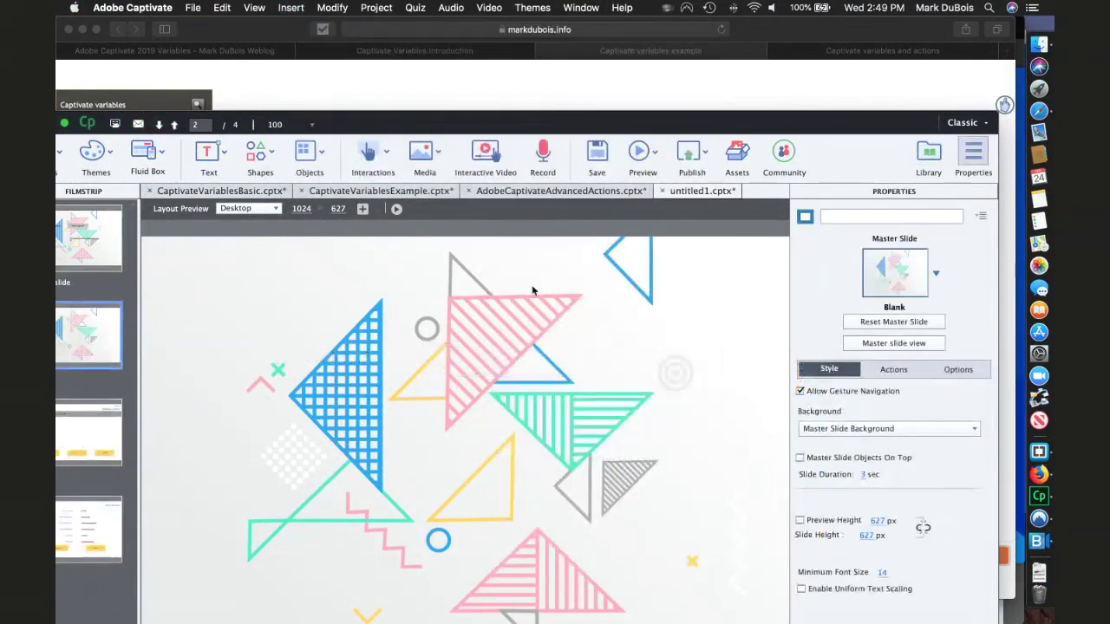
click(488, 159)
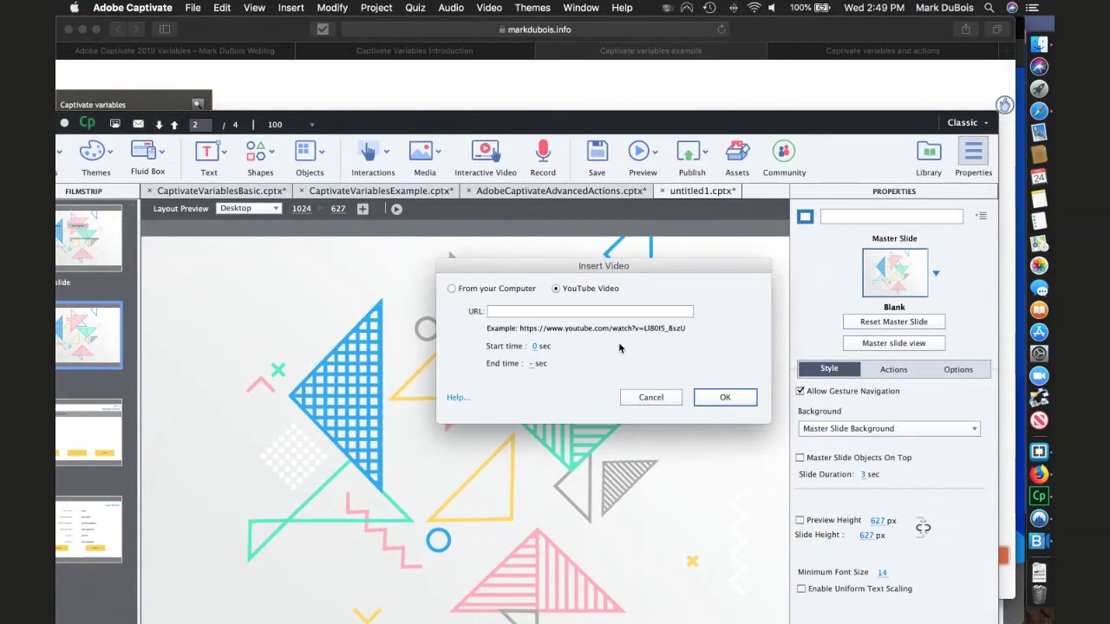
click(648, 398)
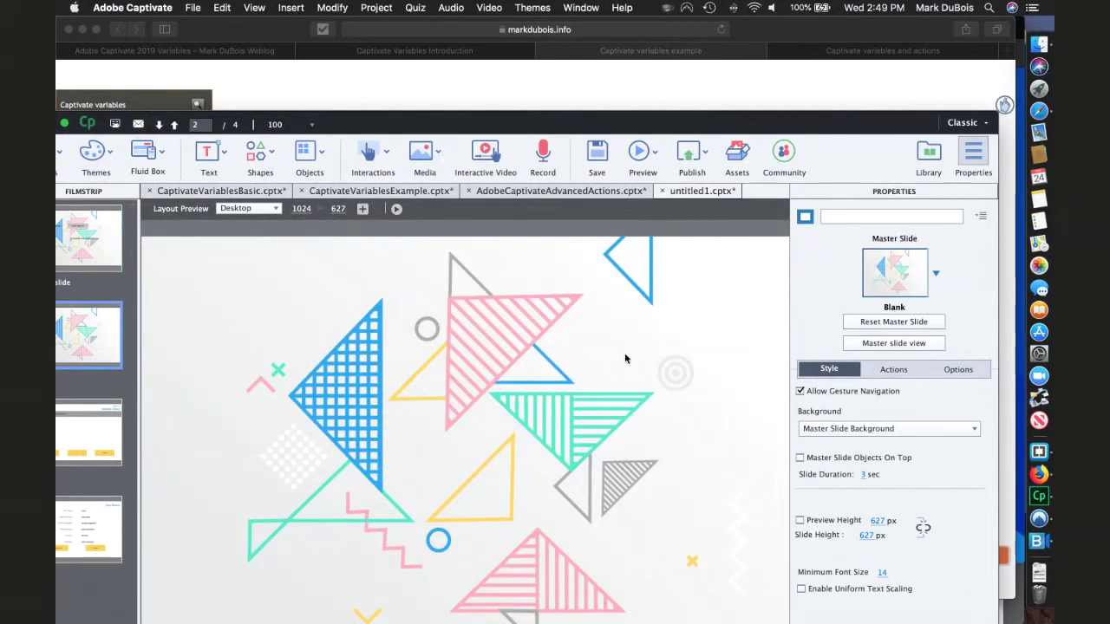
- Look over the Publish and Preview options, then open Slide Audio for slide 2
click(705, 154)
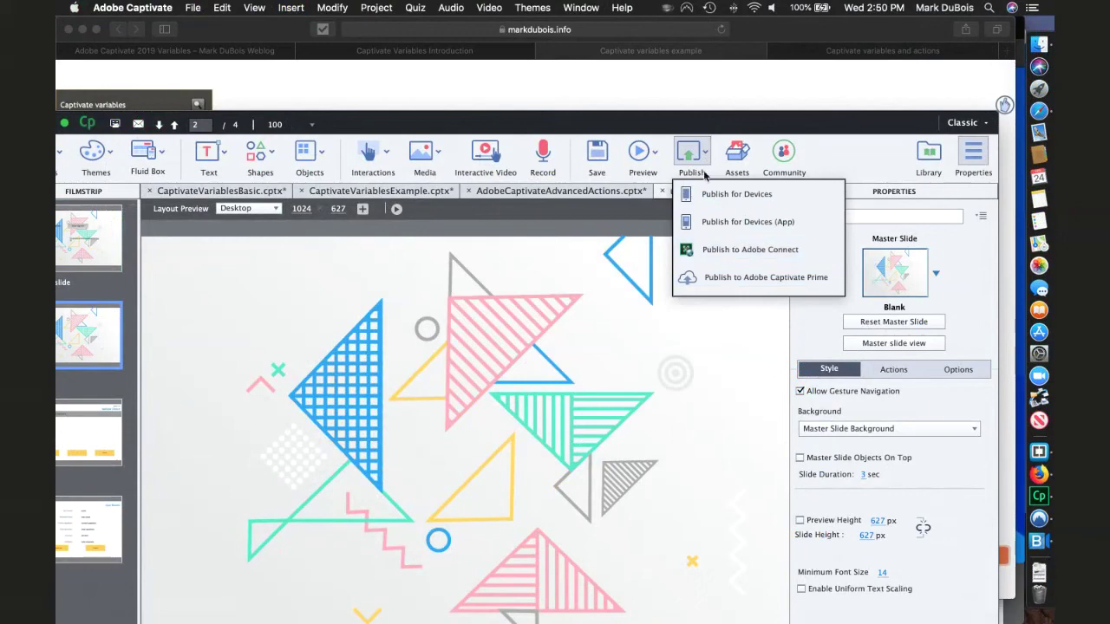
click(640, 153)
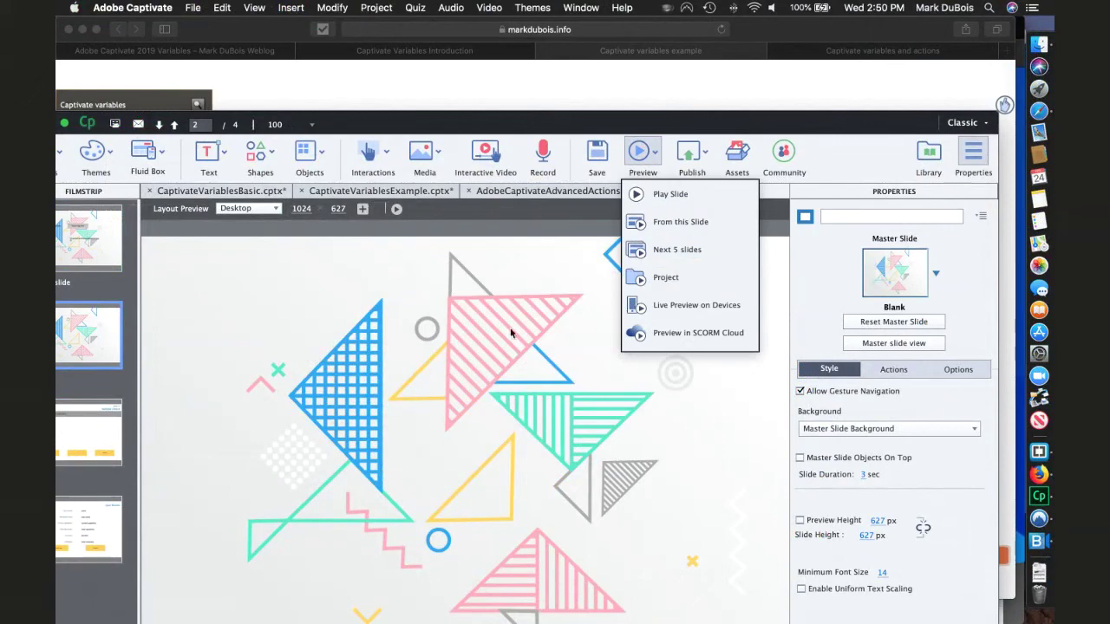
click(548, 153)
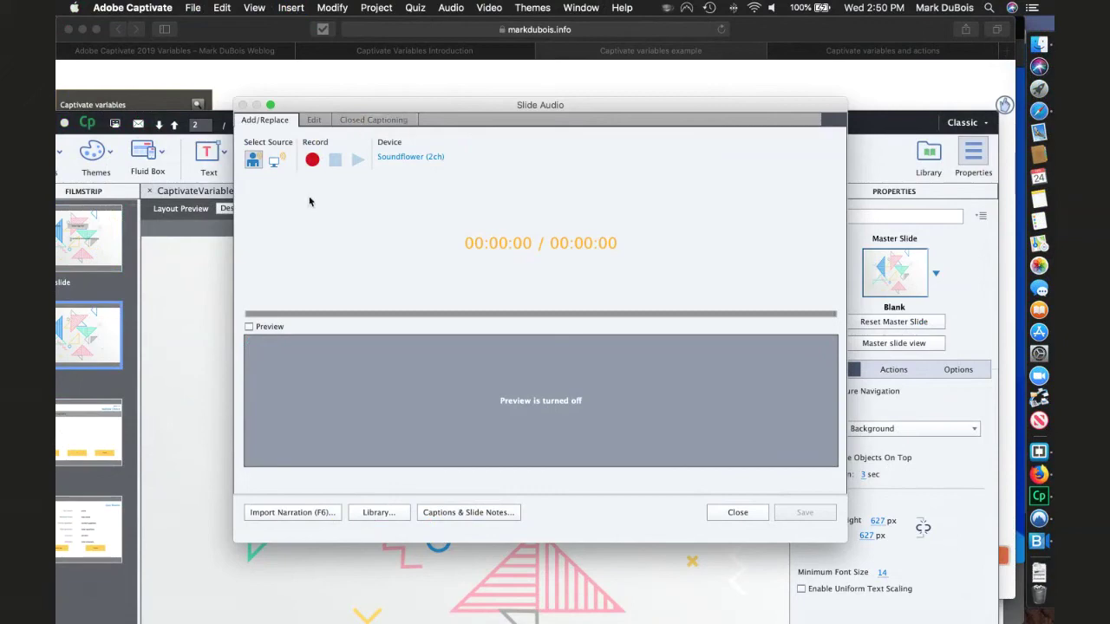
- Switch the audio input device from Soundflower (2ch) to AT2020USB+
click(409, 158)
click(407, 378)
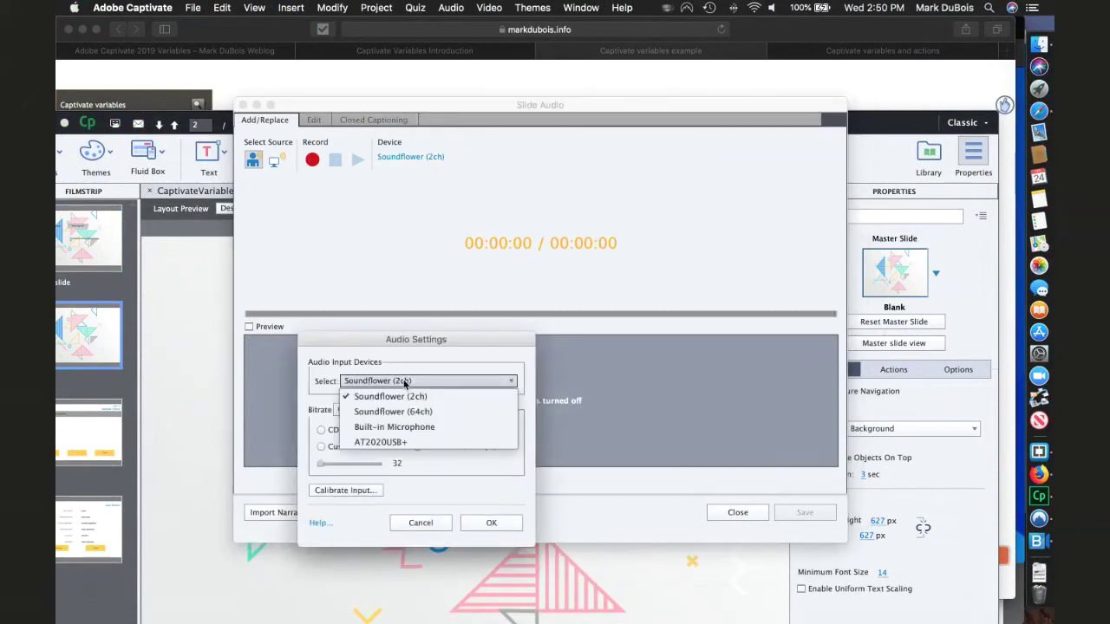
click(392, 446)
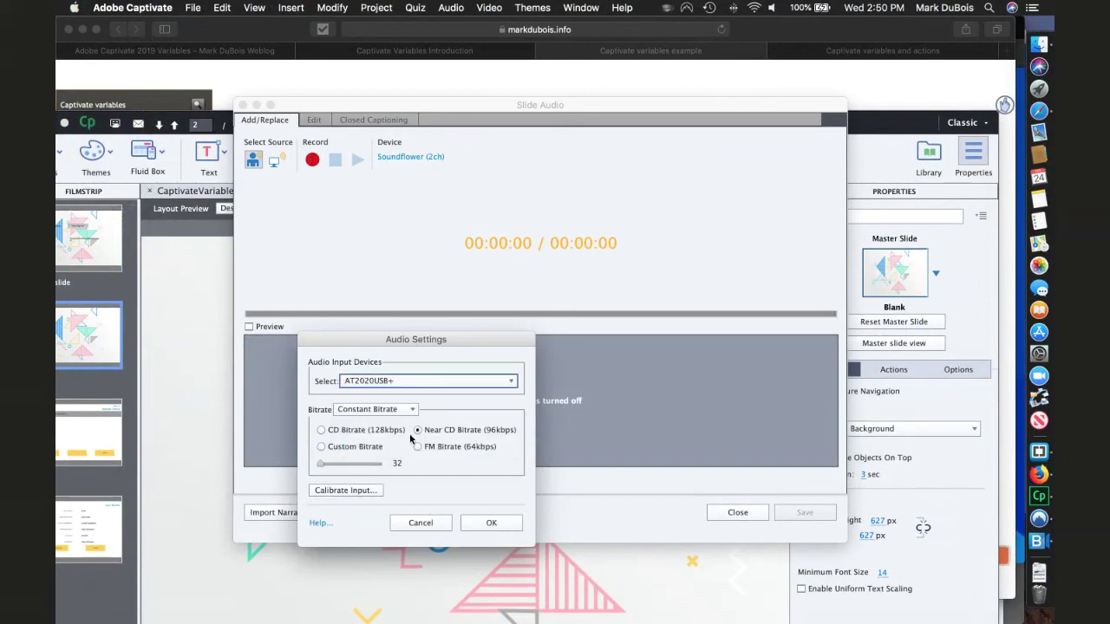
click(479, 523)
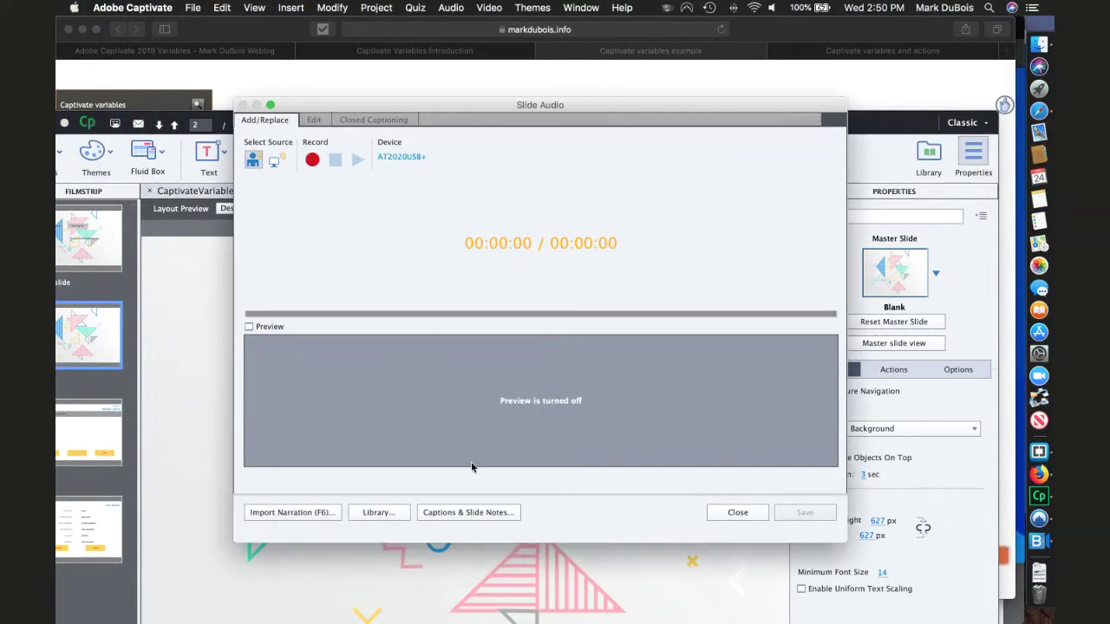
- Auto-calibrate the AT2020USB+ input level and begin recording slide narration
click(312, 160)
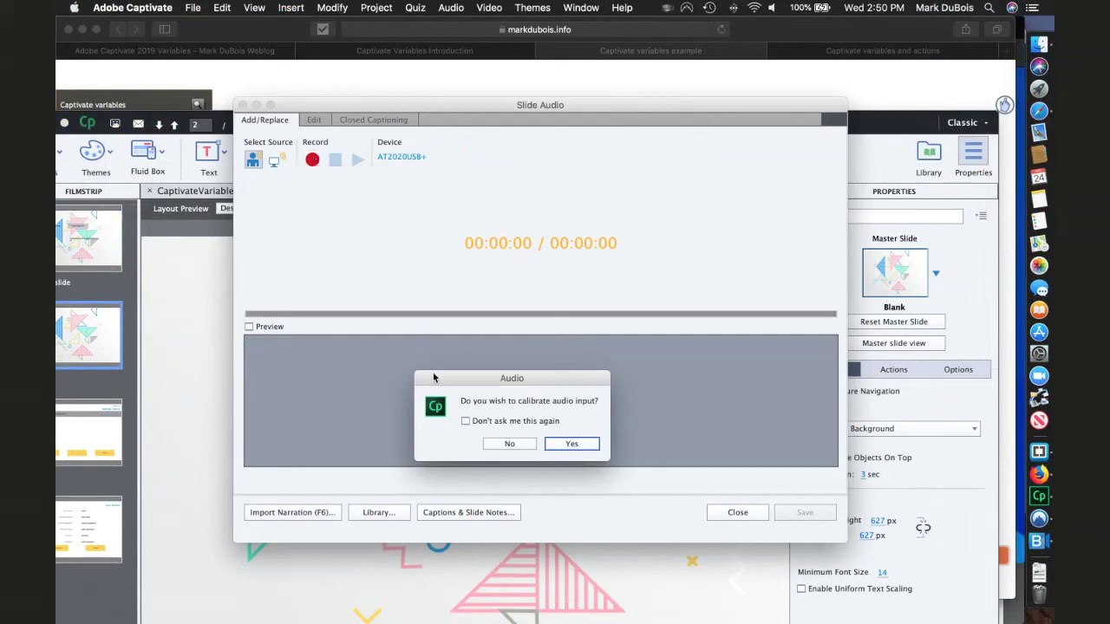
click(572, 443)
click(441, 274)
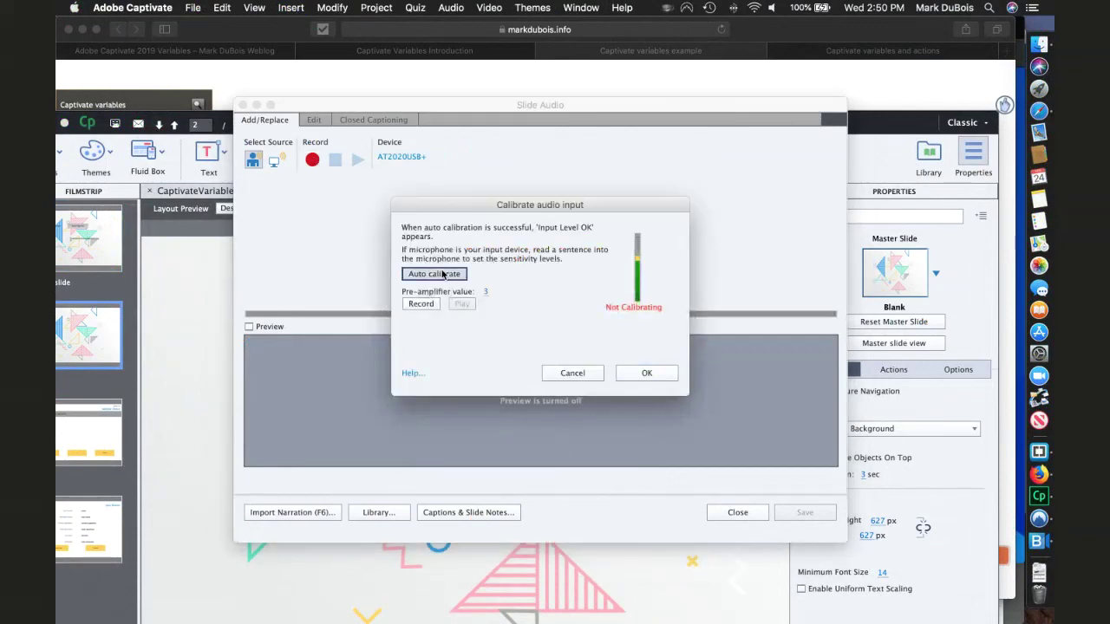
click(442, 274)
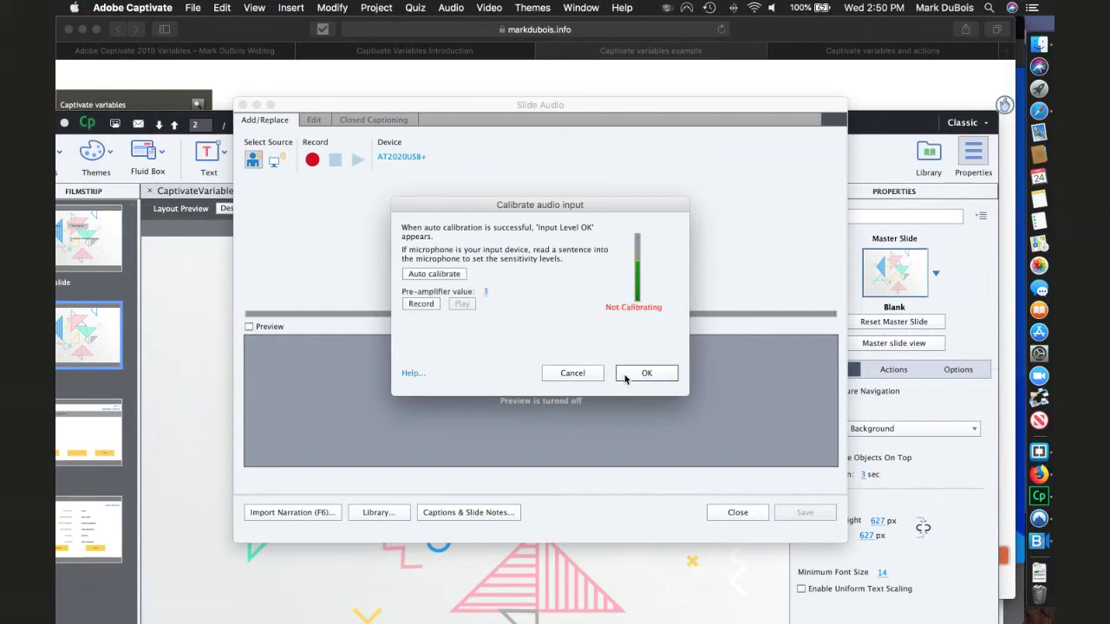
click(646, 373)
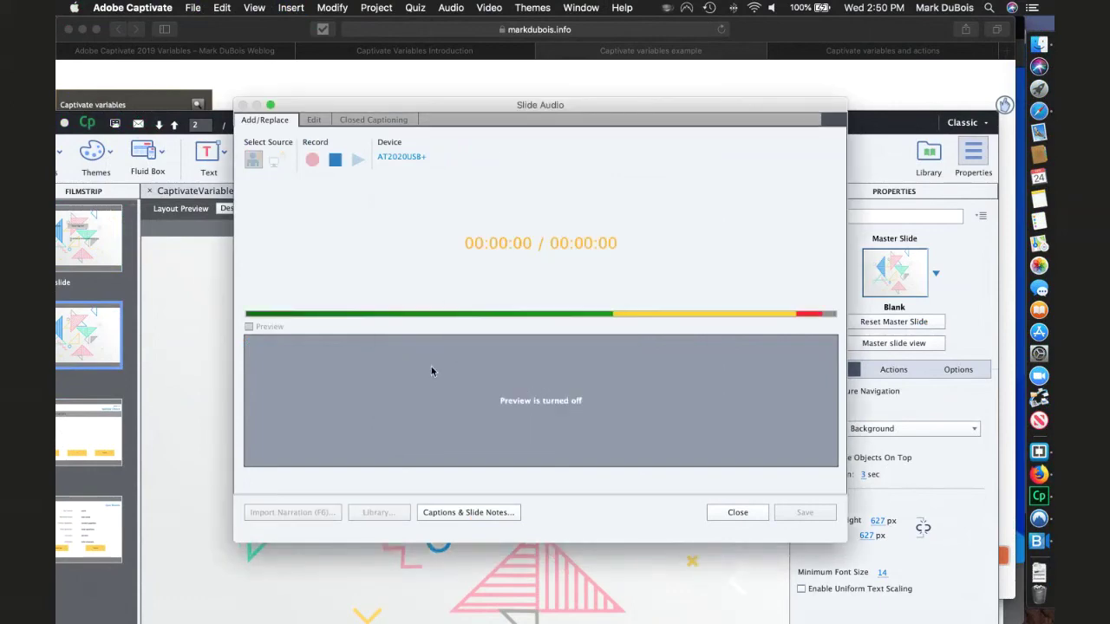
- Stop recording and delete the quiet tail from the end of Recording1
click(339, 160)
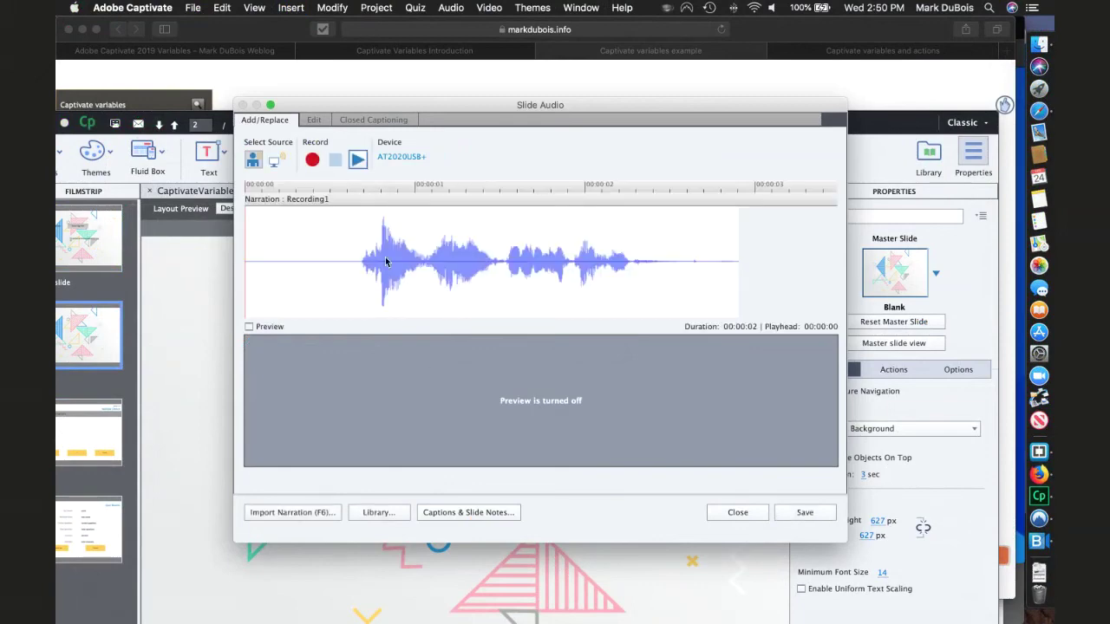
click(314, 120)
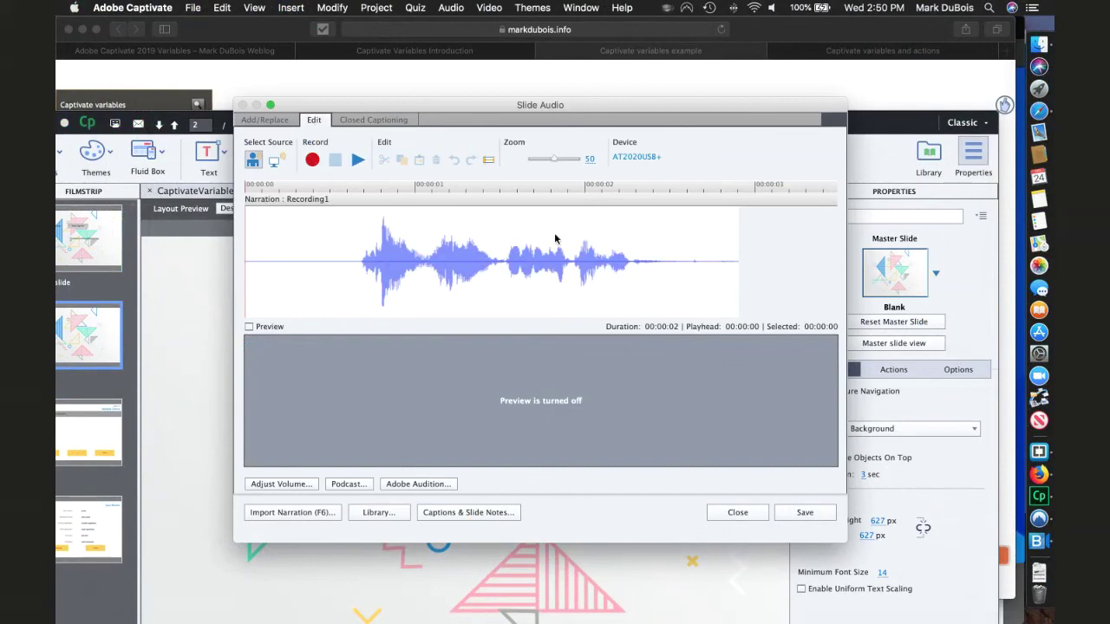
drag(633, 275, 731, 280)
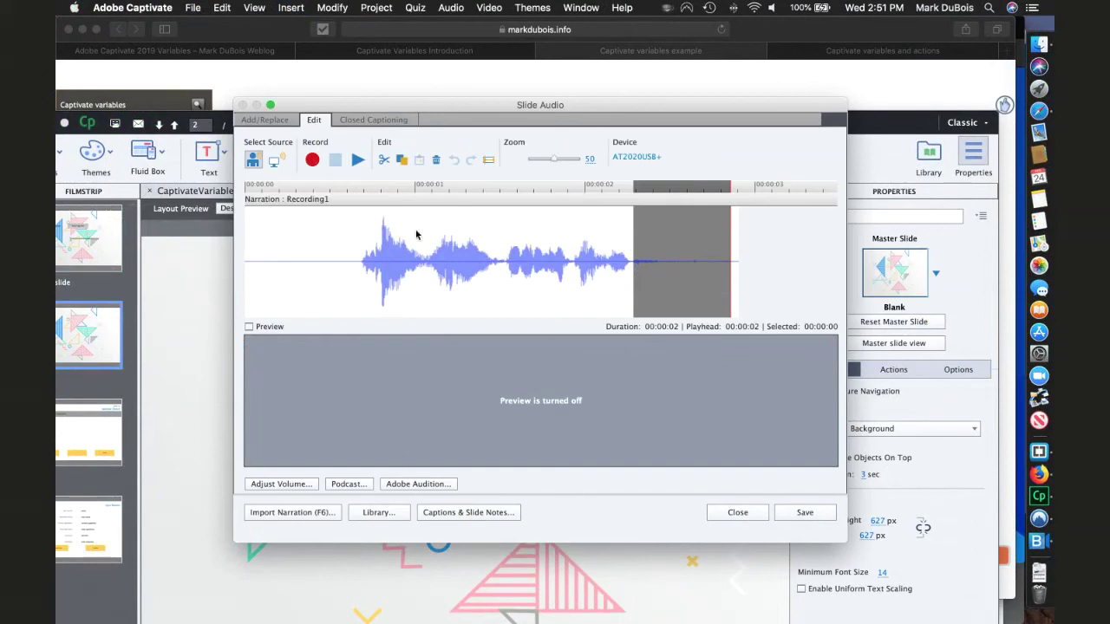
click(490, 162)
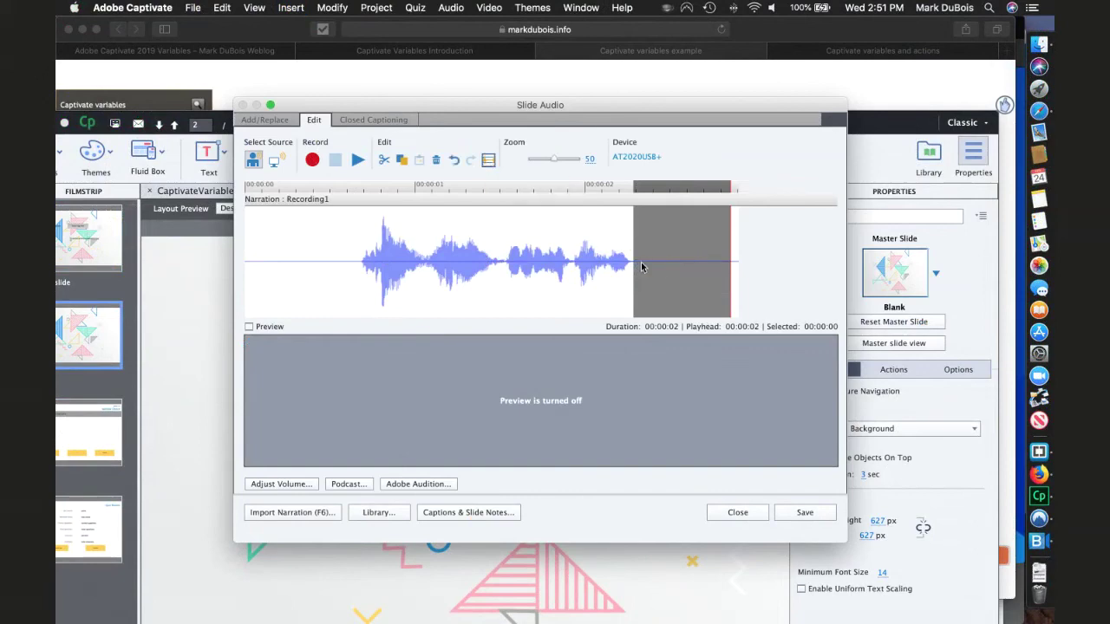
- Cut the silent lead-in from the start of the narration
drag(338, 256, 271, 266)
click(384, 162)
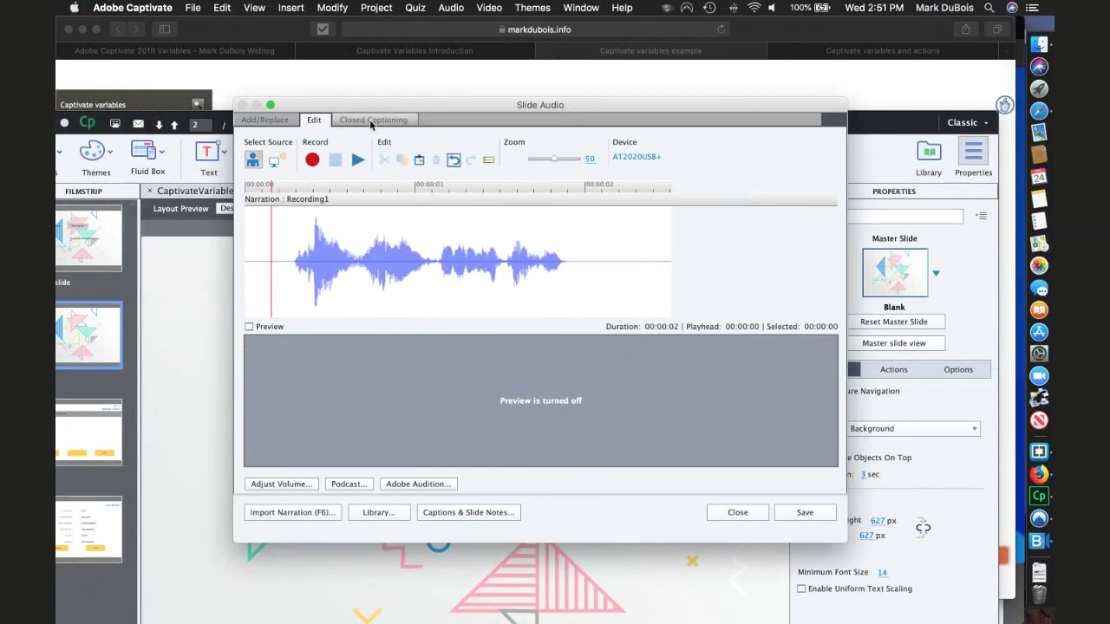
click(372, 121)
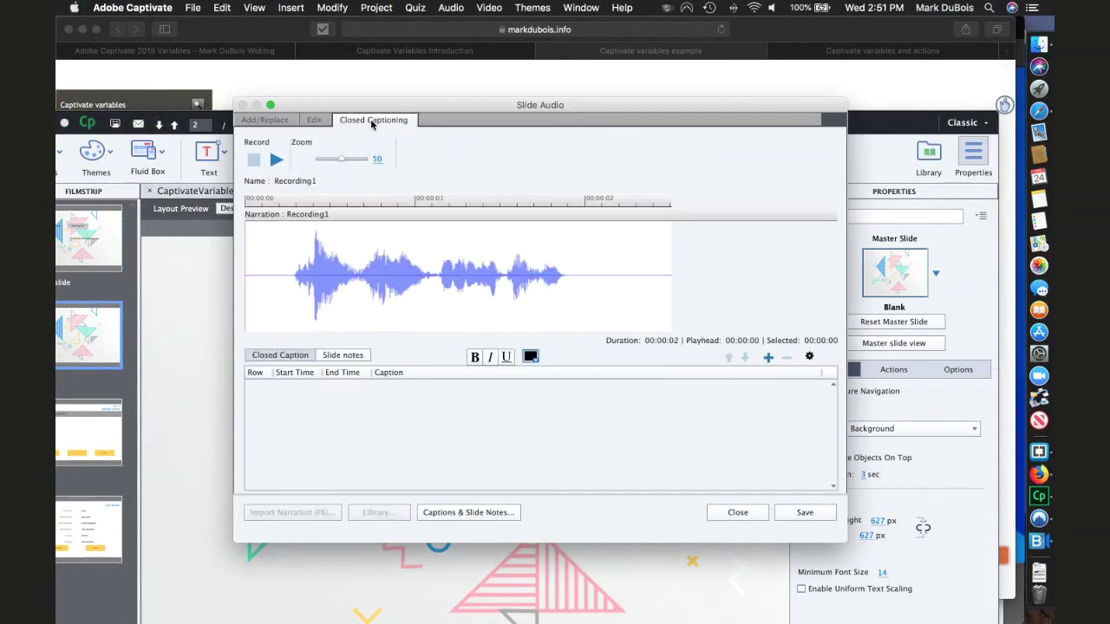
- Add a 'Hello World' caption from 0:0:0.3 to 0:0:2.5, save, and close Slide Audio
click(299, 295)
click(769, 358)
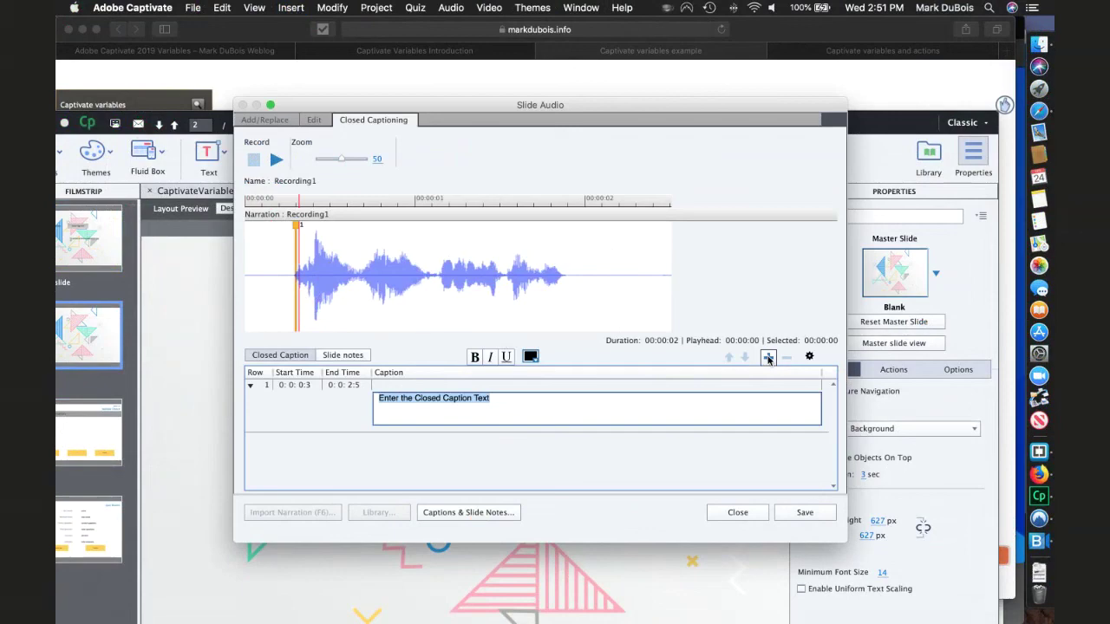
text(Hello W)
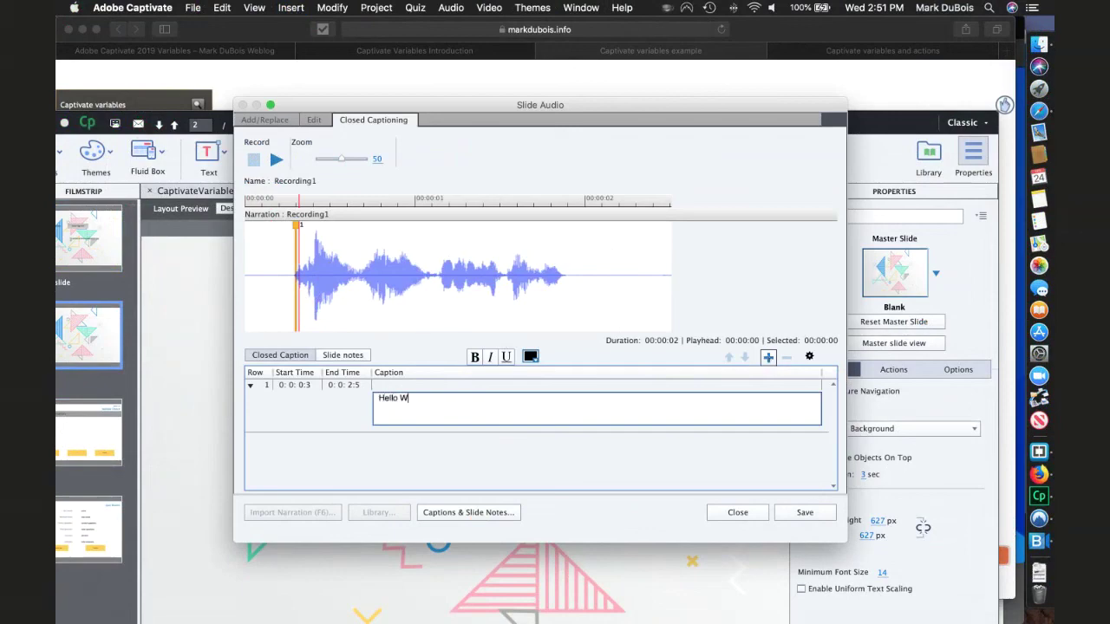
text(orld)
click(803, 513)
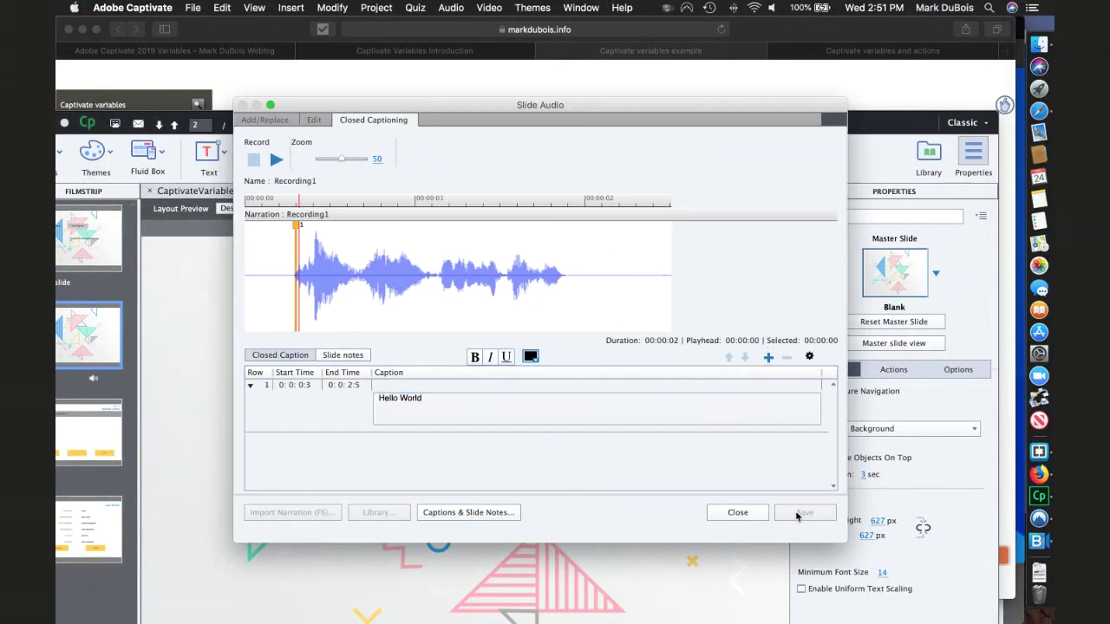
click(737, 513)
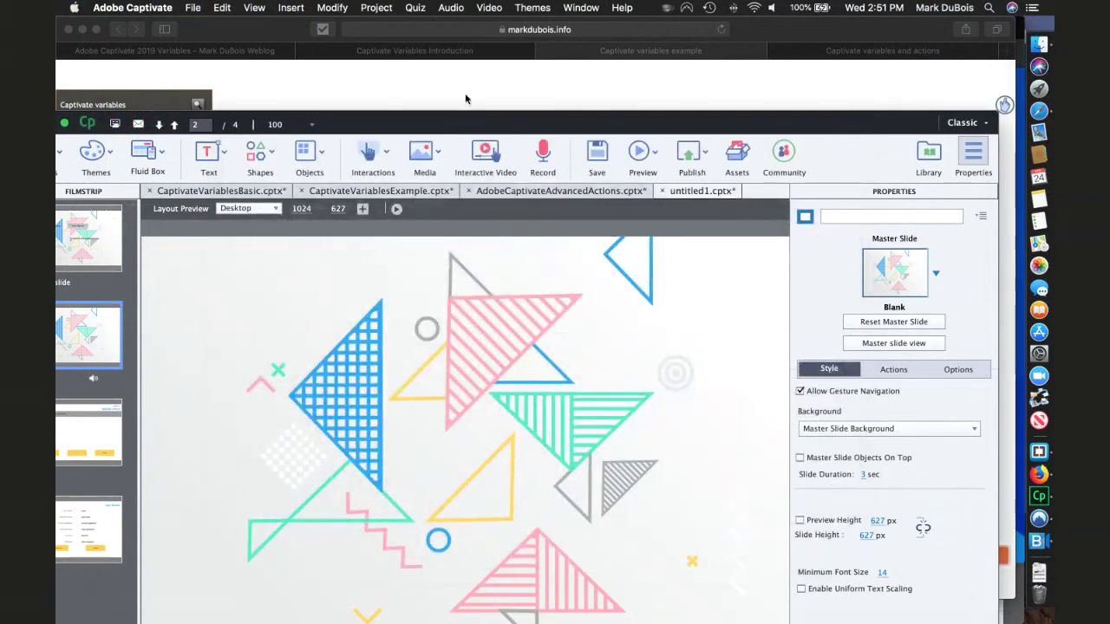
- Move the Captivate window up and expand the timeline to show Recording1.wav
drag(461, 115, 505, 59)
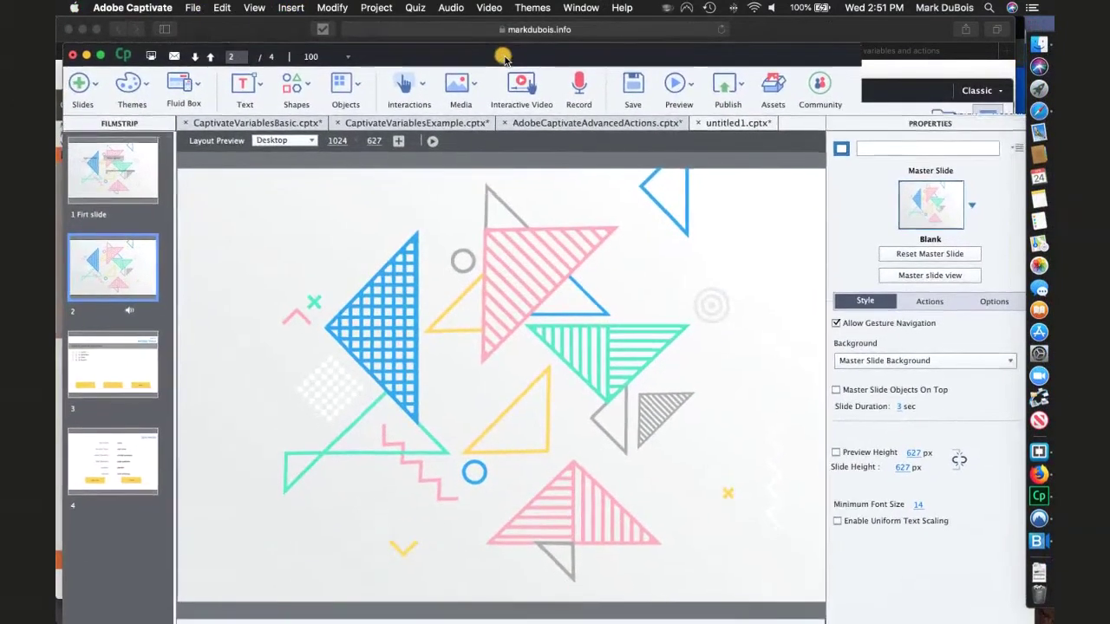
click(482, 616)
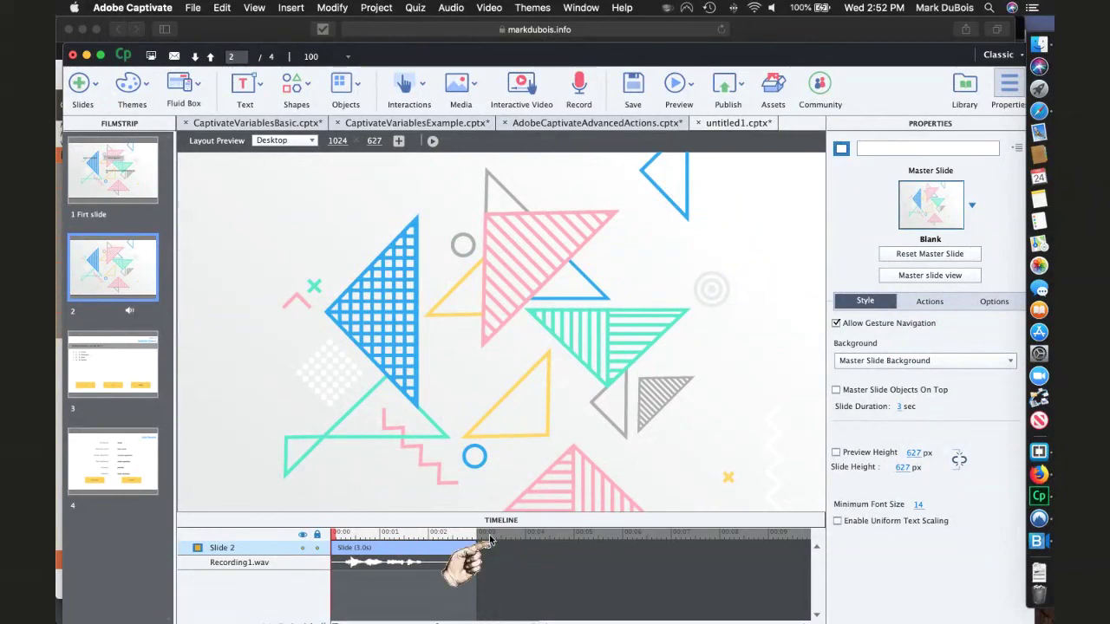
click(380, 10)
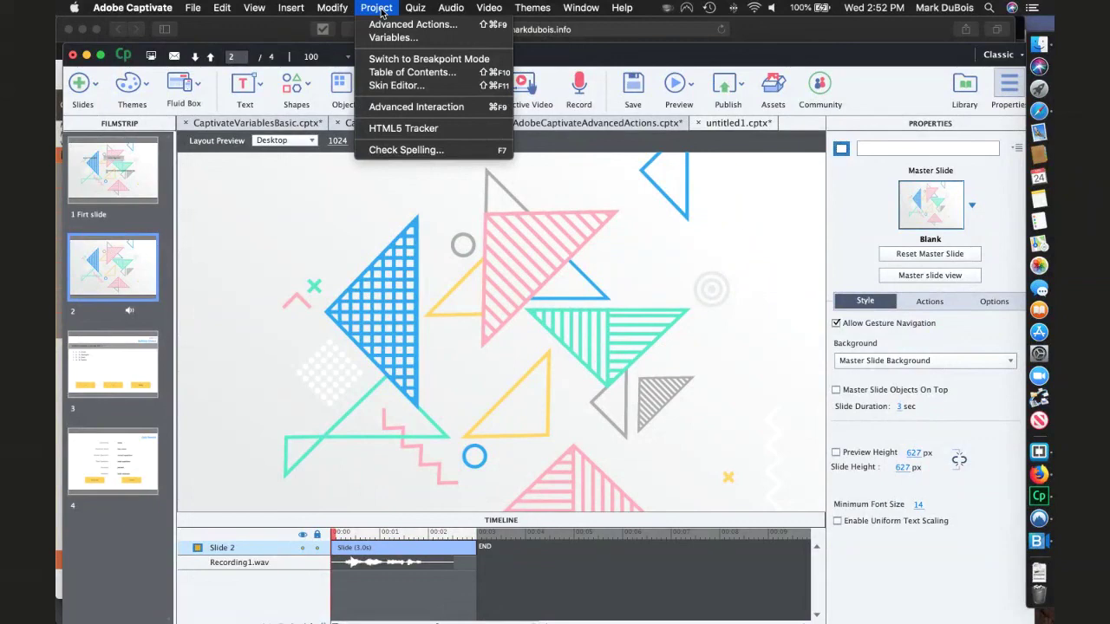
click(334, 8)
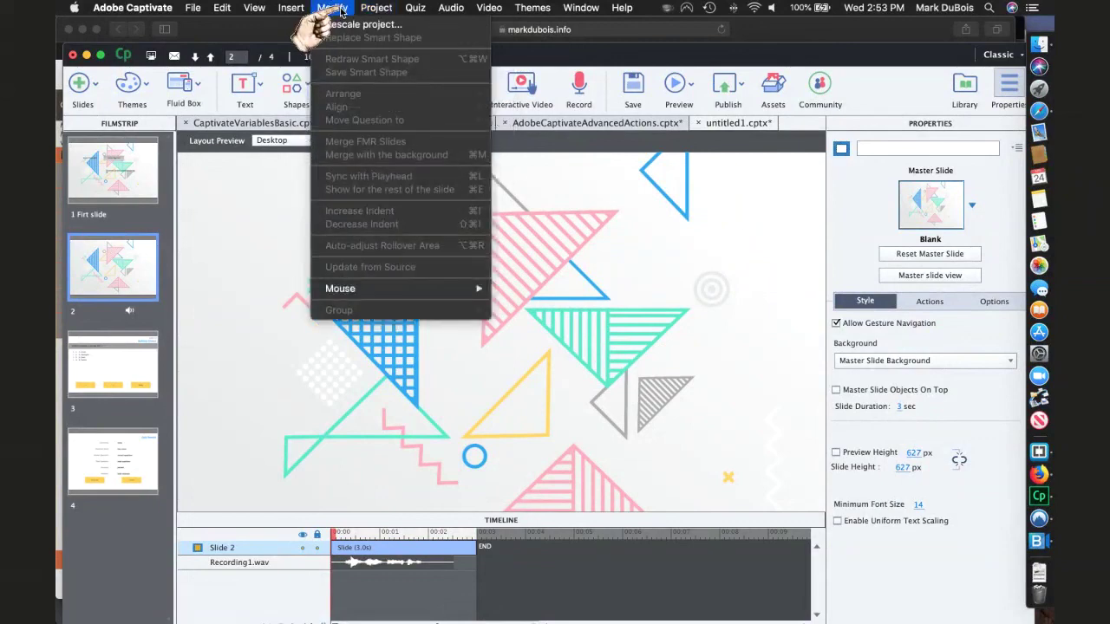
mouse_move(295, 11)
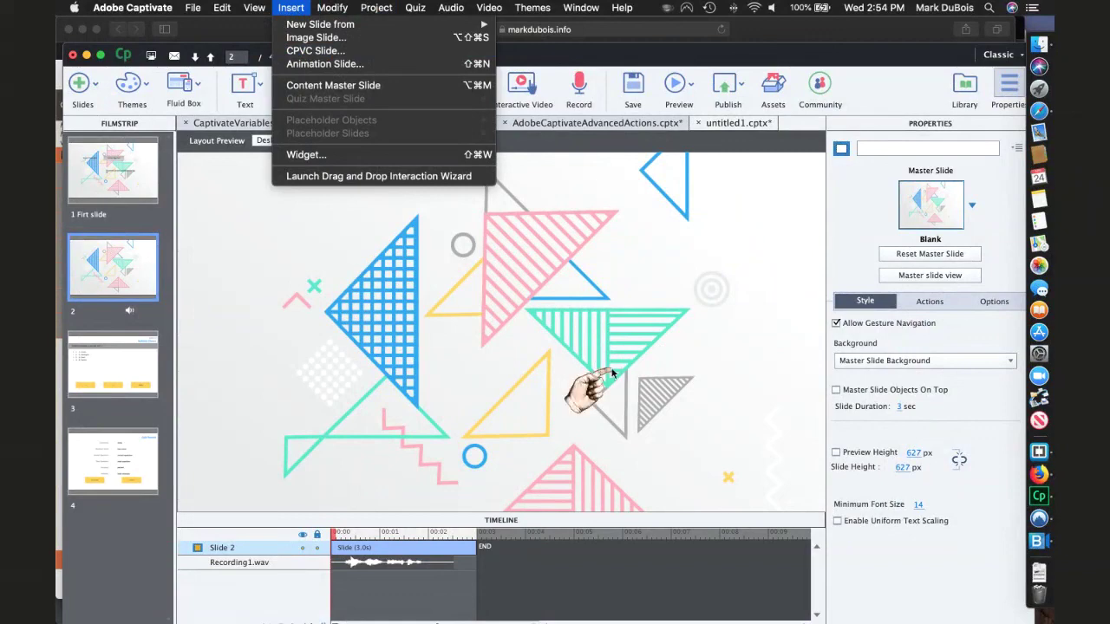
click(291, 11)
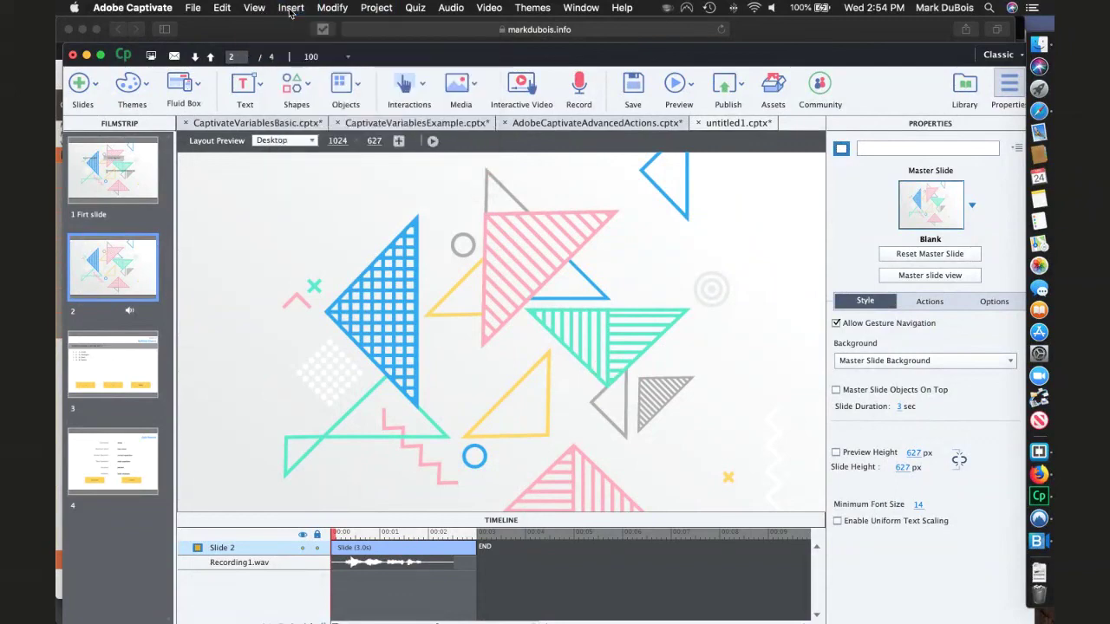